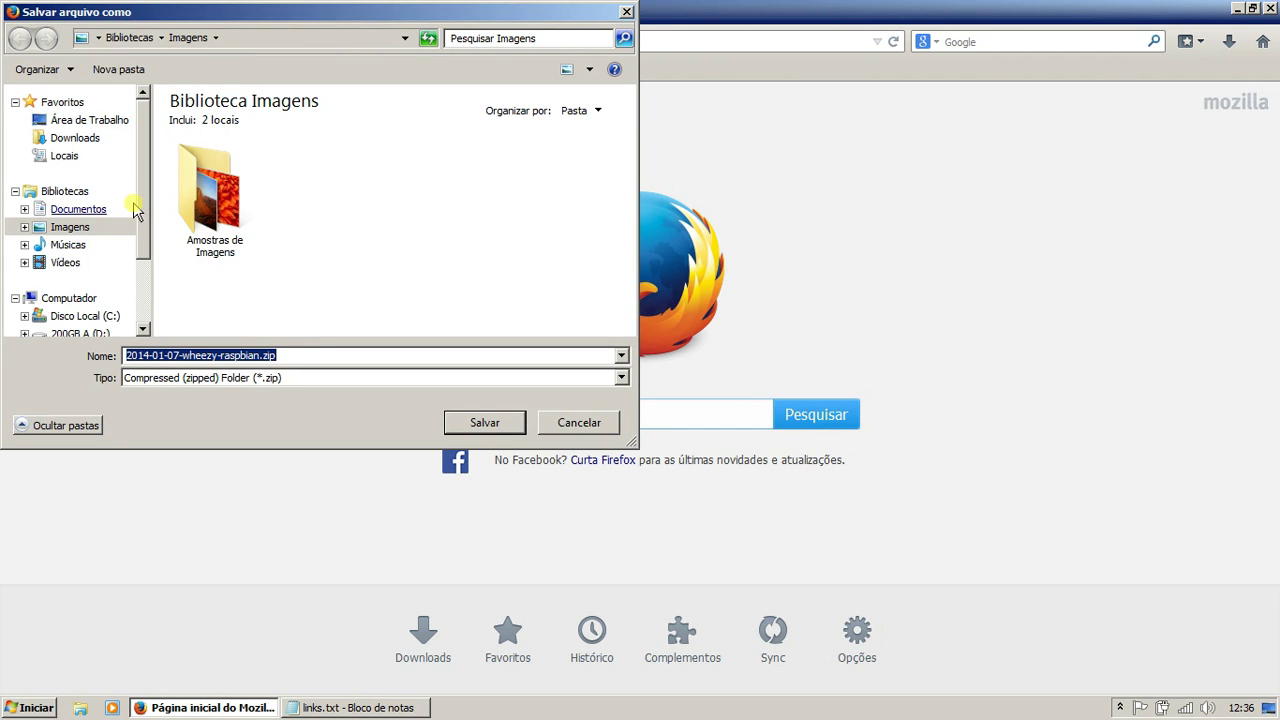
# Create a folder named install raspberry on drive 200GB B (E:) and save 2014-01-07-wheezy-raspbian.zip in it
pyautogui.scroll(-2, 147, 255)
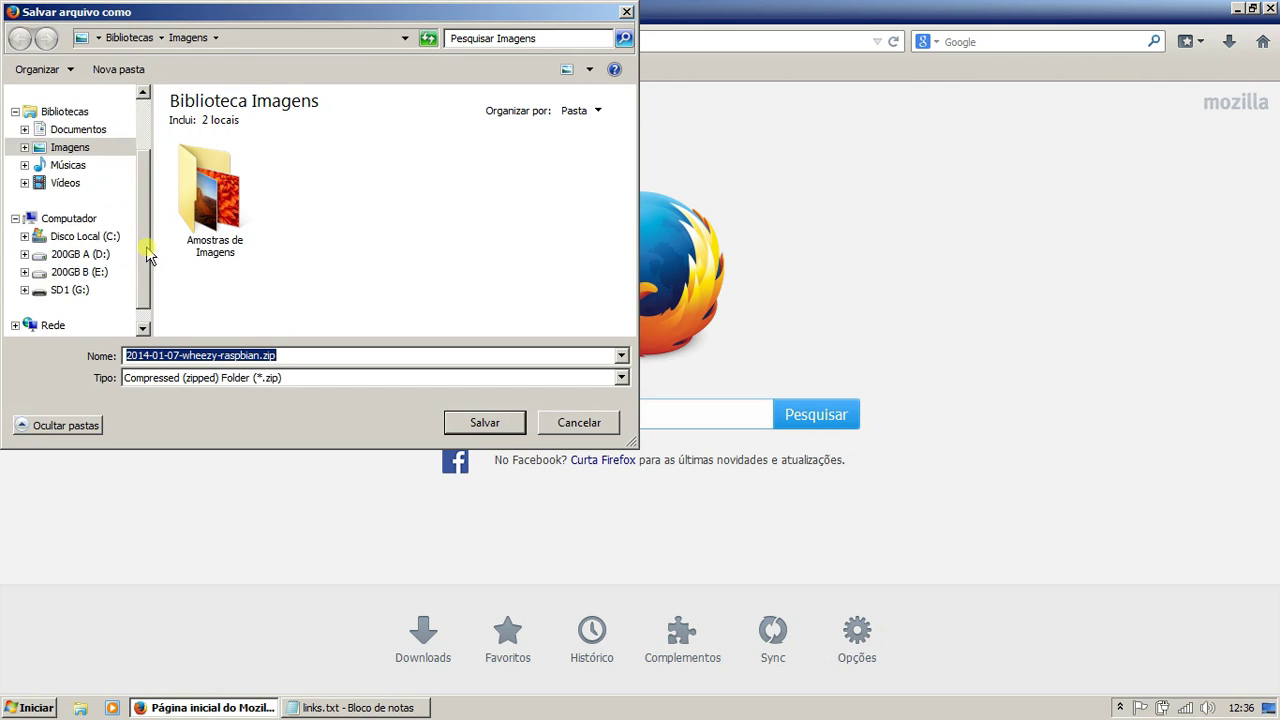
pyautogui.click(101, 273)
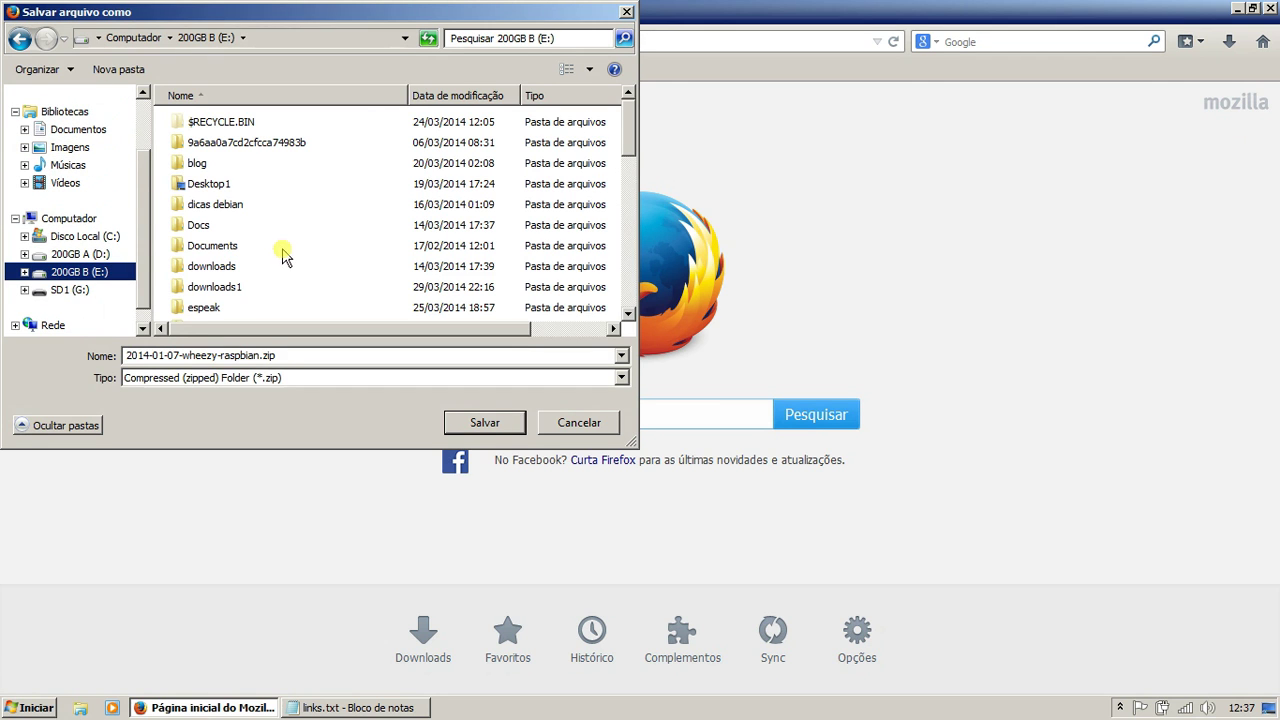
pyautogui.click(133, 74)
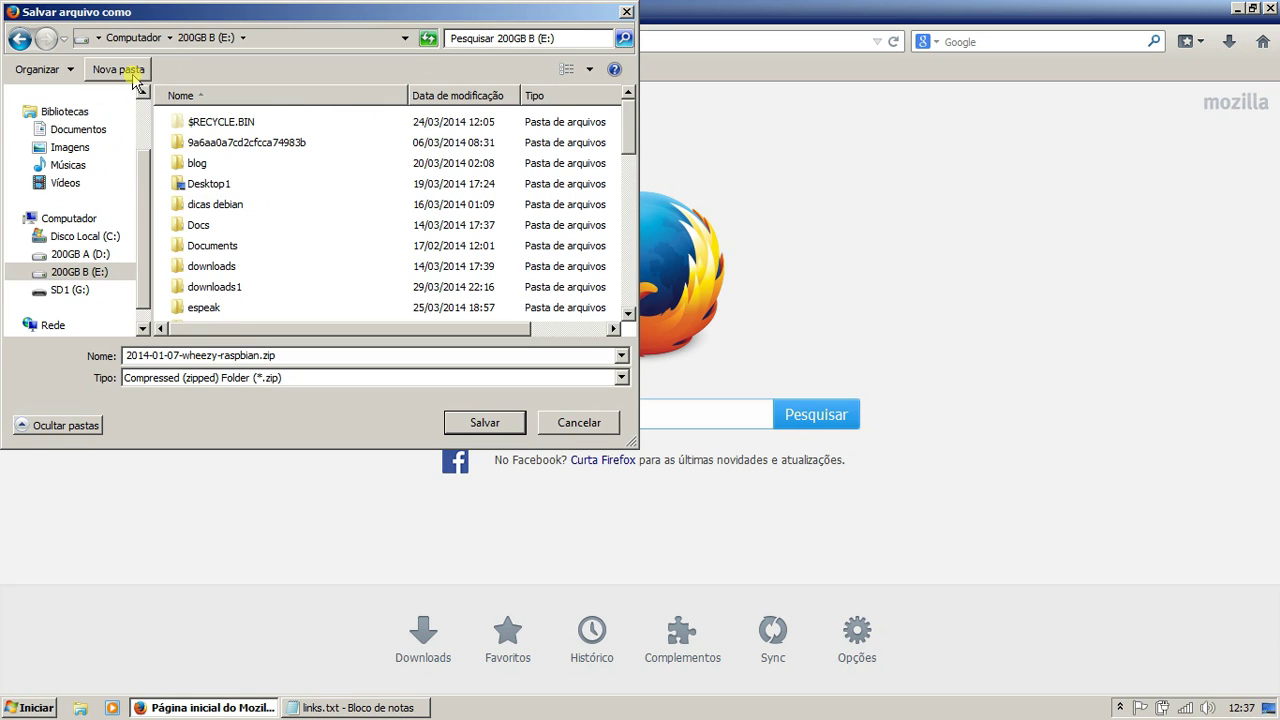
pyautogui.write('install raspberry')
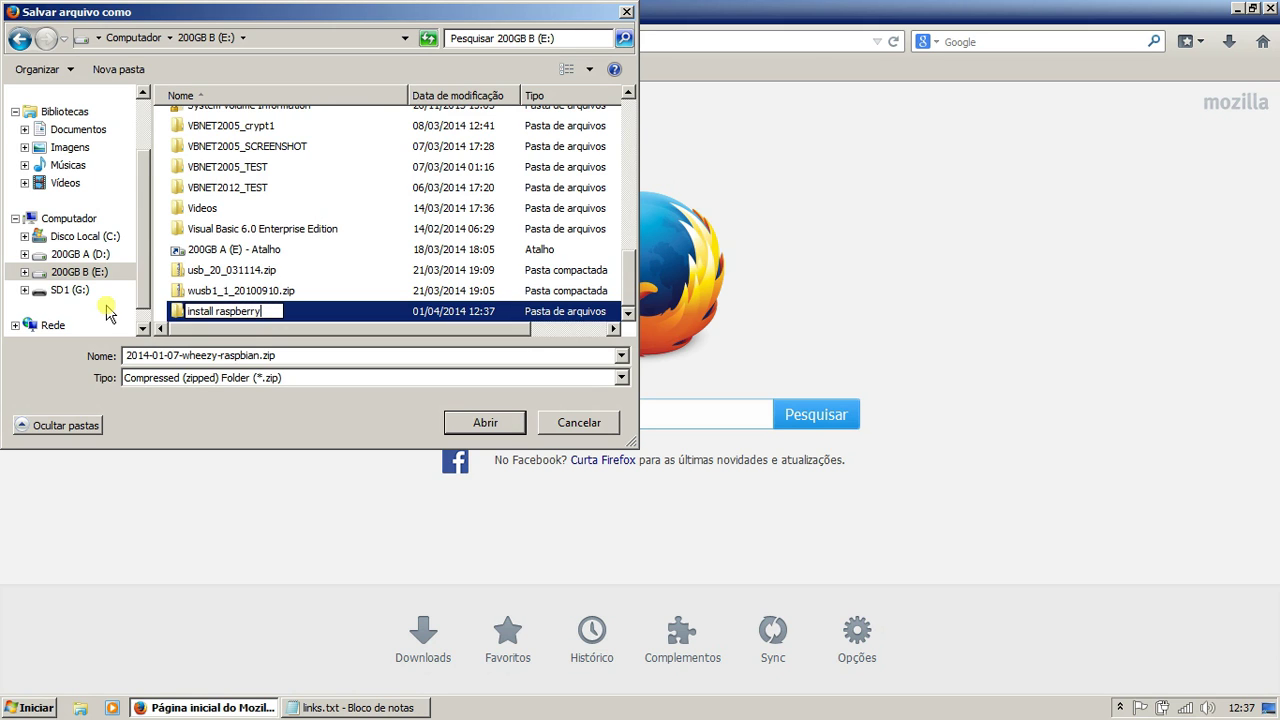
pyautogui.press('Return')
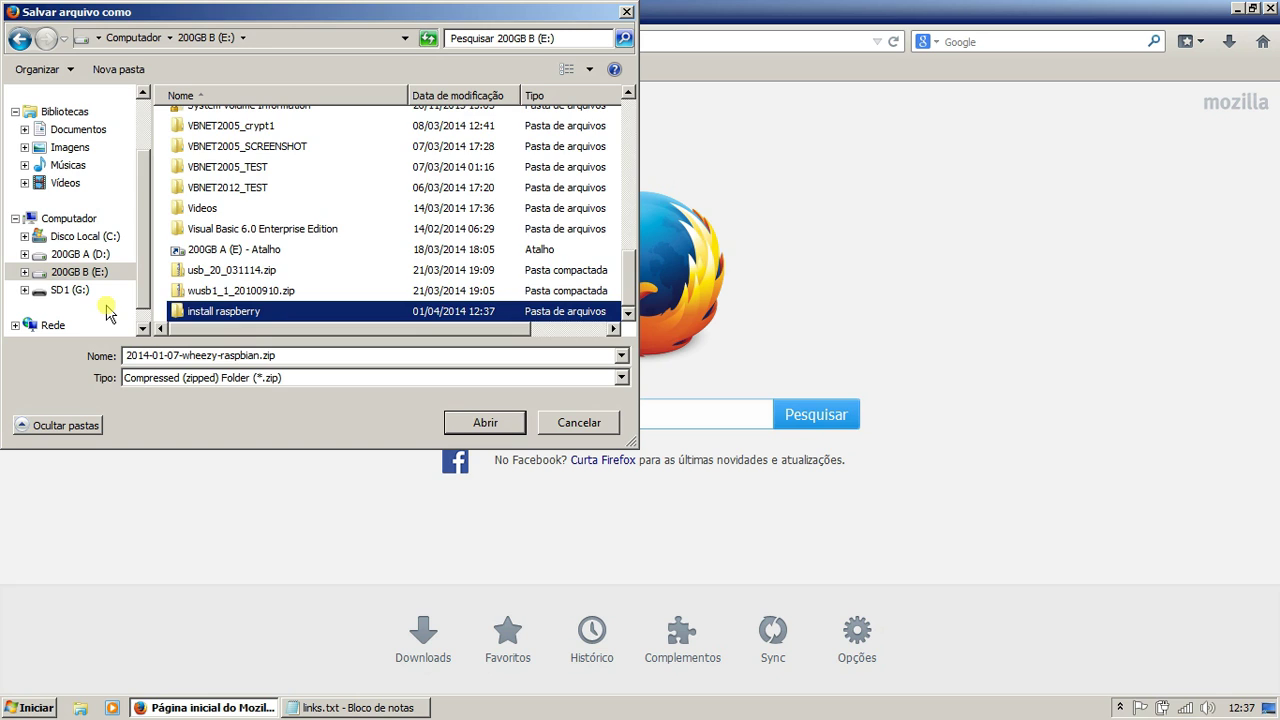
pyautogui.press('Return')
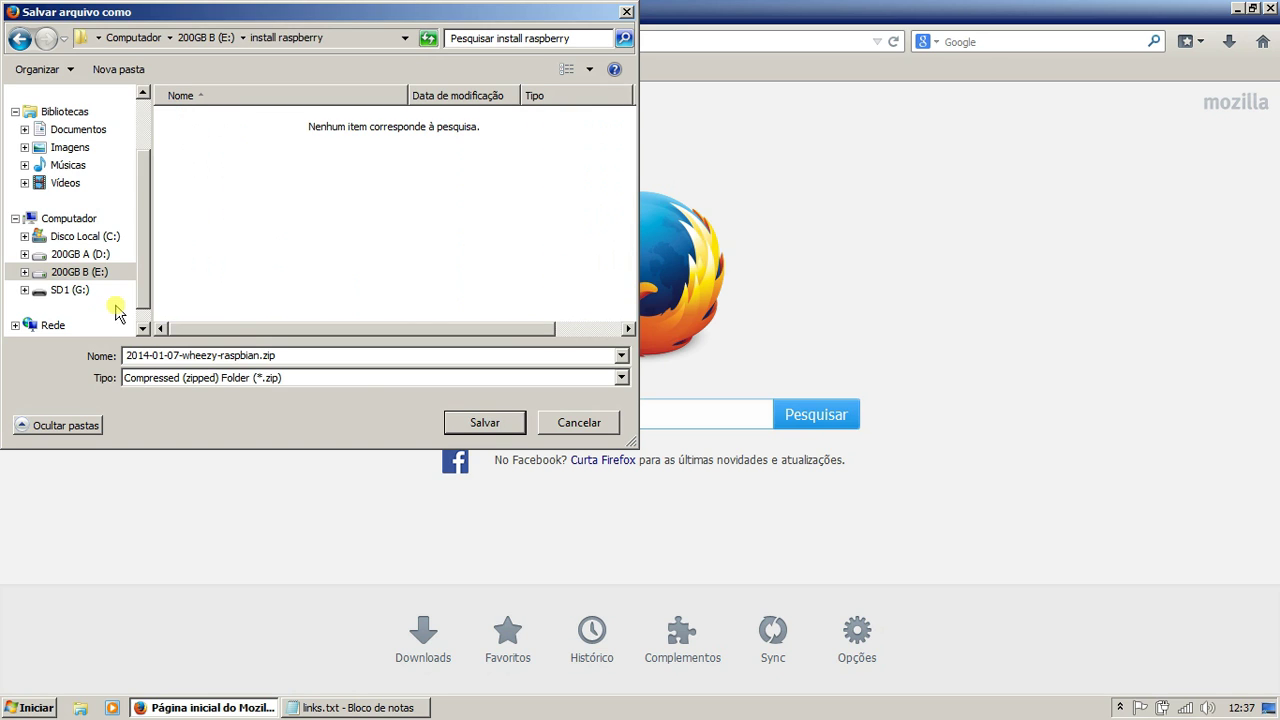
pyautogui.click(485, 423)
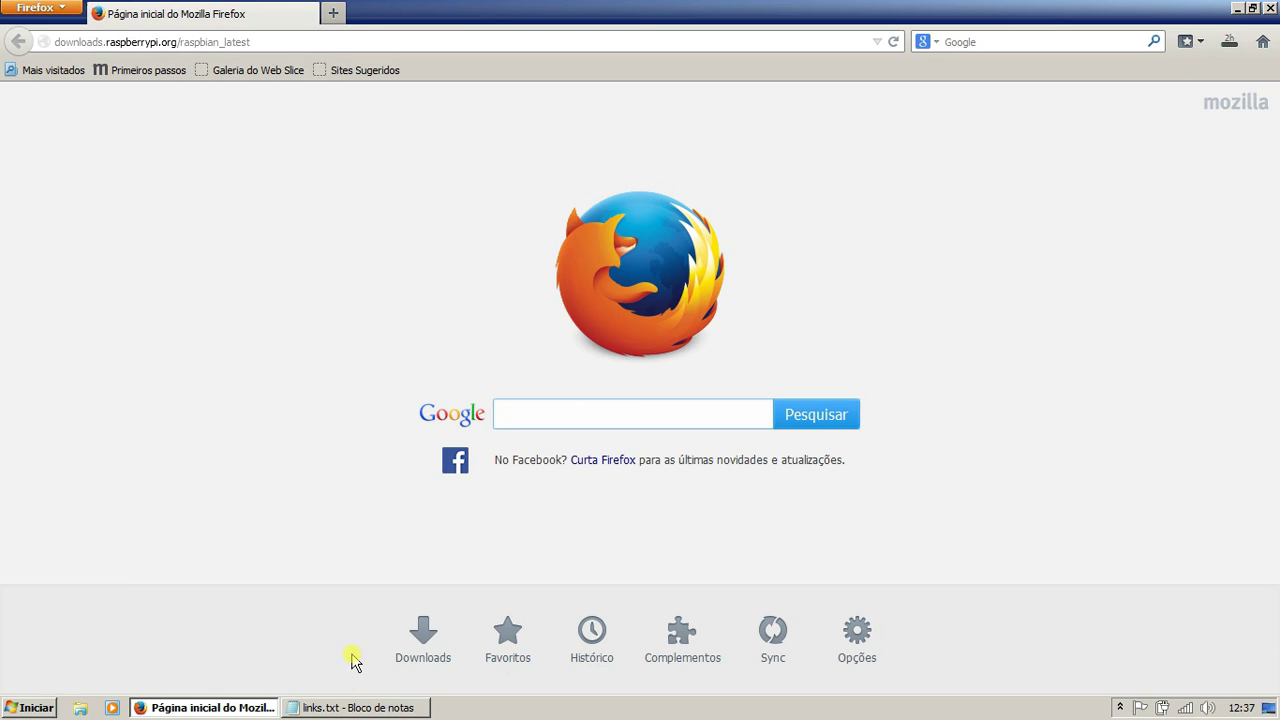
# Switch to links.txt in Notepad and copy the SD card formatter's download link for SDFormatterv4.zip
pyautogui.click(345, 707)
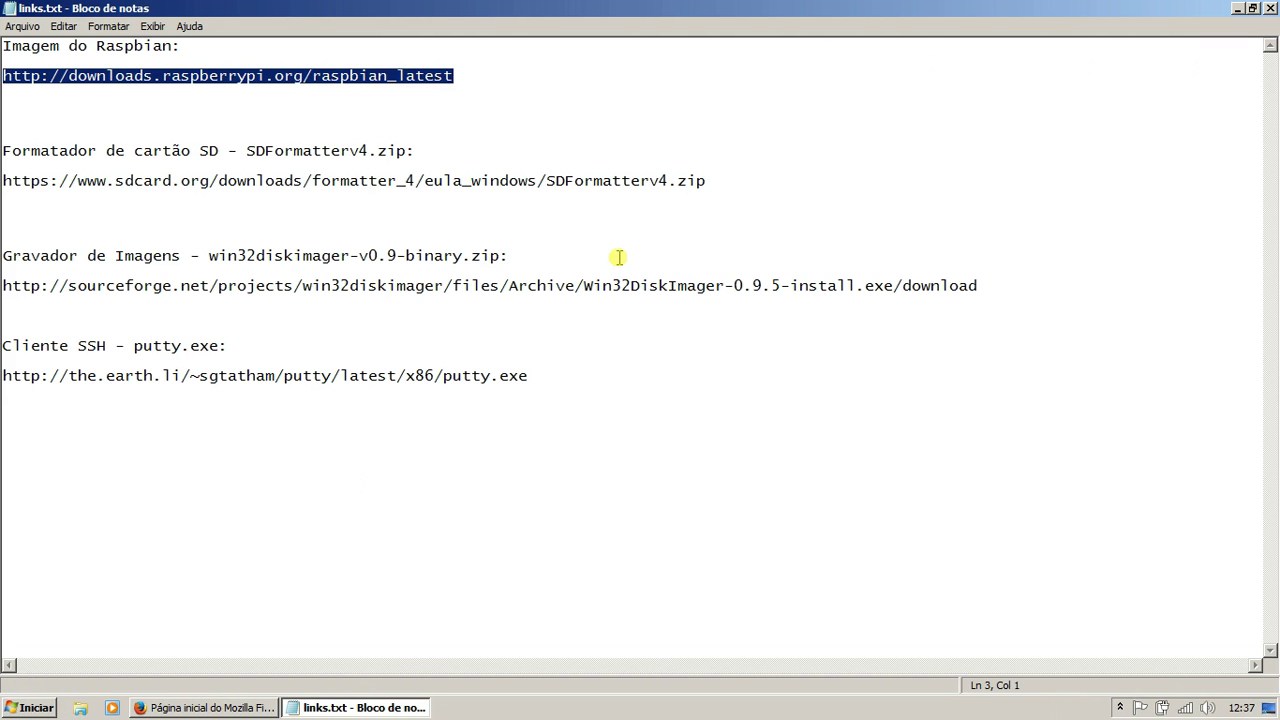
pyautogui.moveTo(706, 181); pyautogui.dragTo(3, 181)
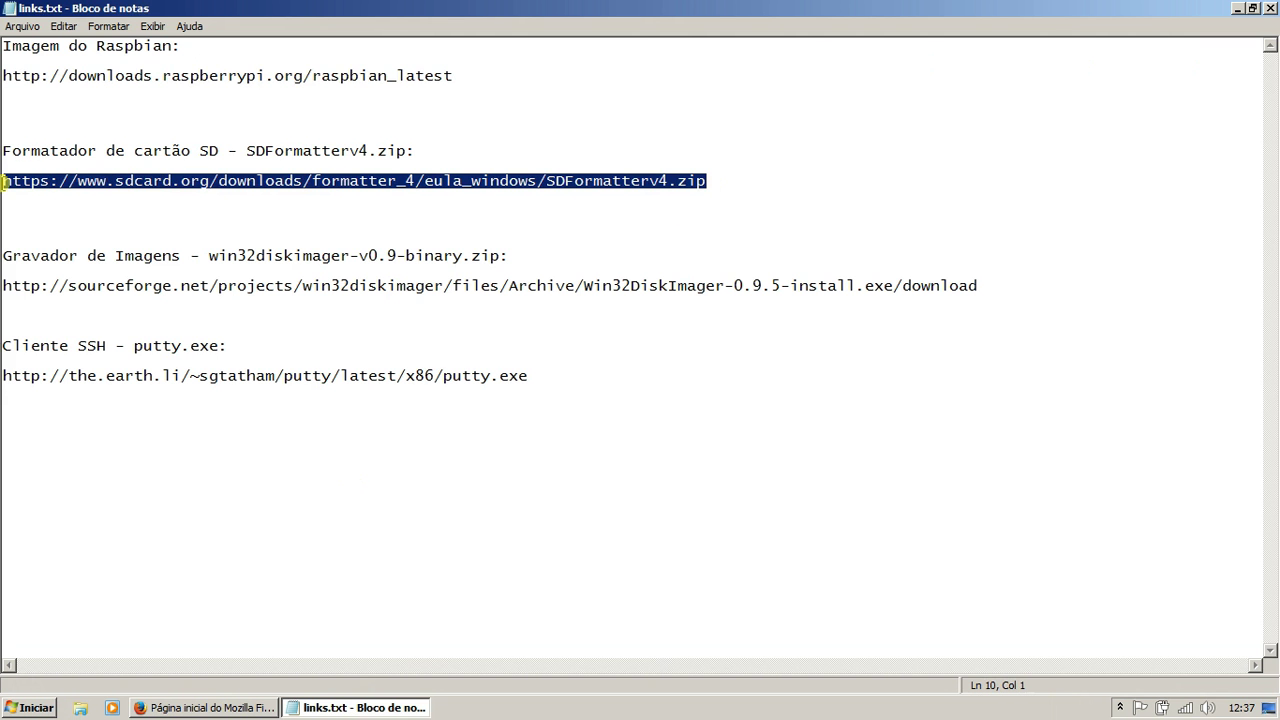
pyautogui.rightClick(68, 183)
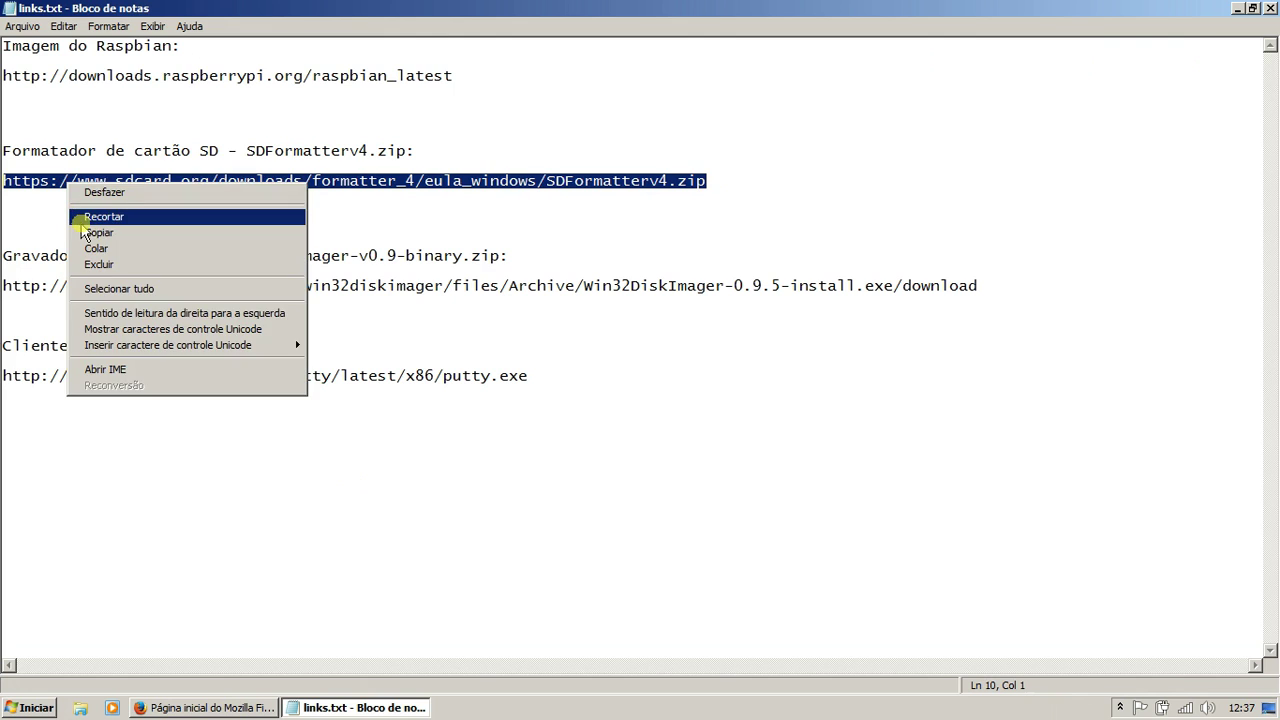
pyautogui.click(99, 232)
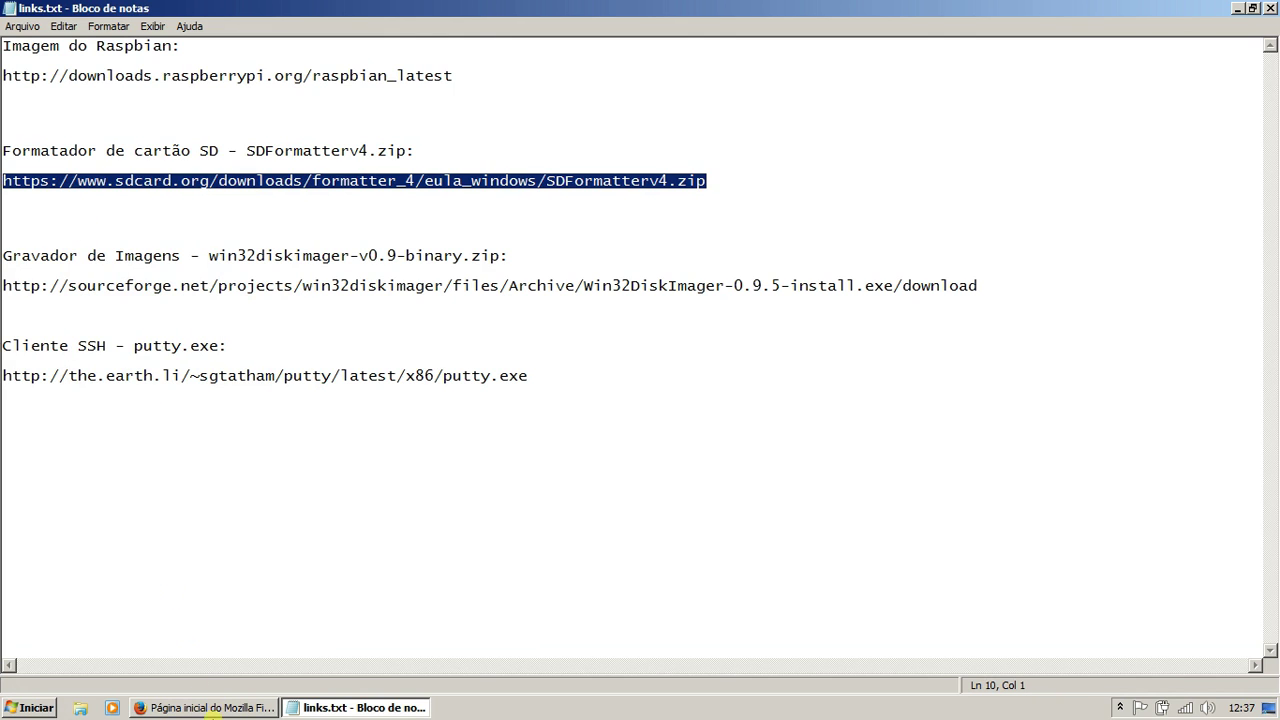
# Switch to Firefox, load the copied sdcard.org link and save SDFormatterv4.zip in the install raspberry folder
pyautogui.click(213, 708)
pyautogui.click(318, 43)
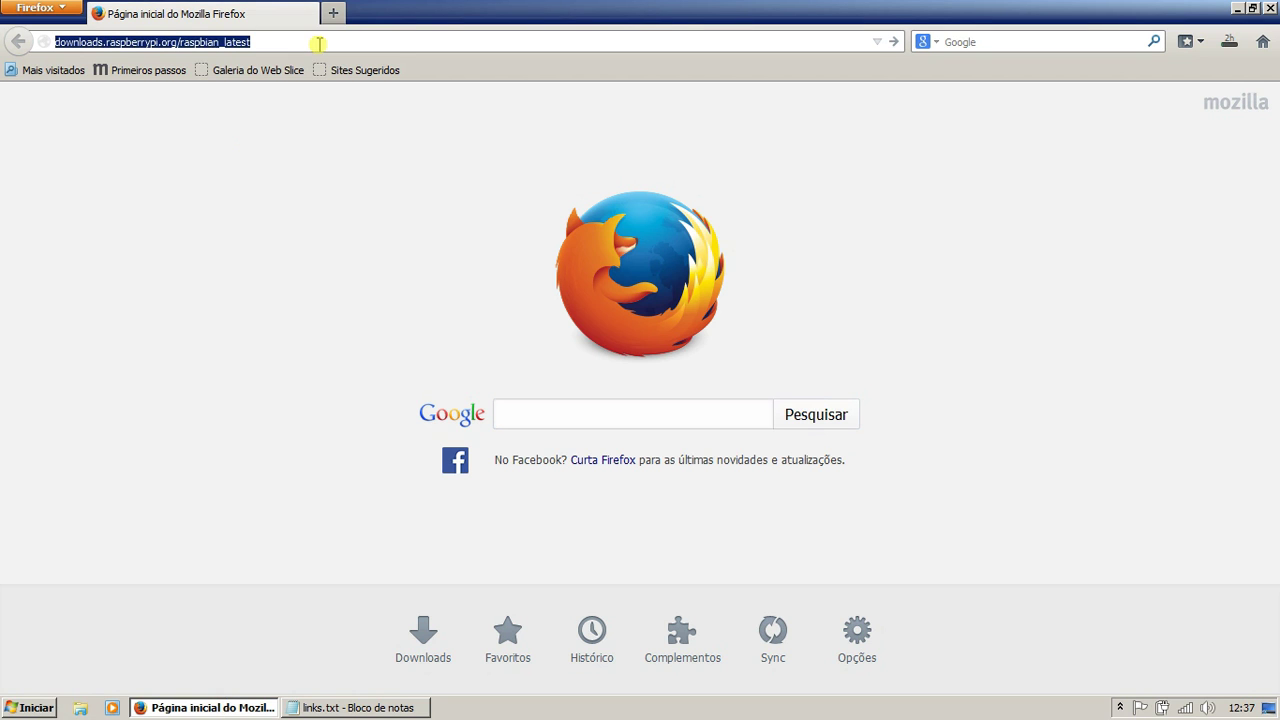
pyautogui.press('Delete')
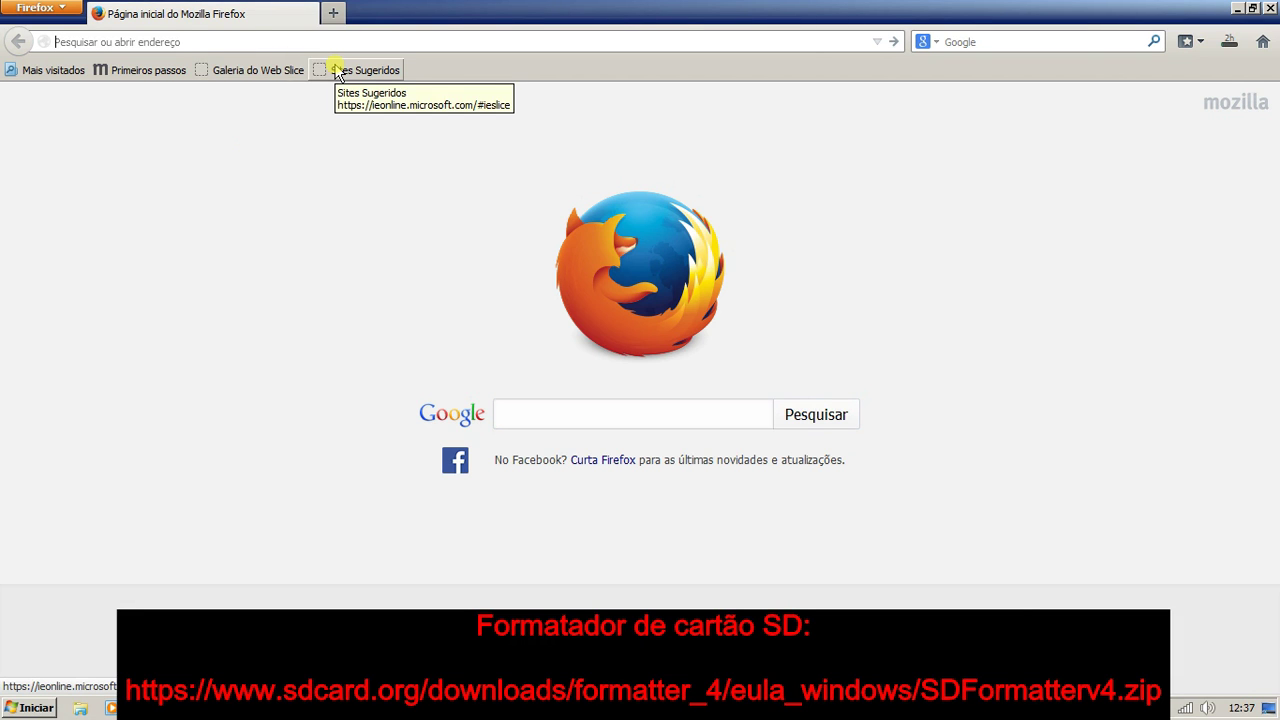
pyautogui.rightClick(343, 42)
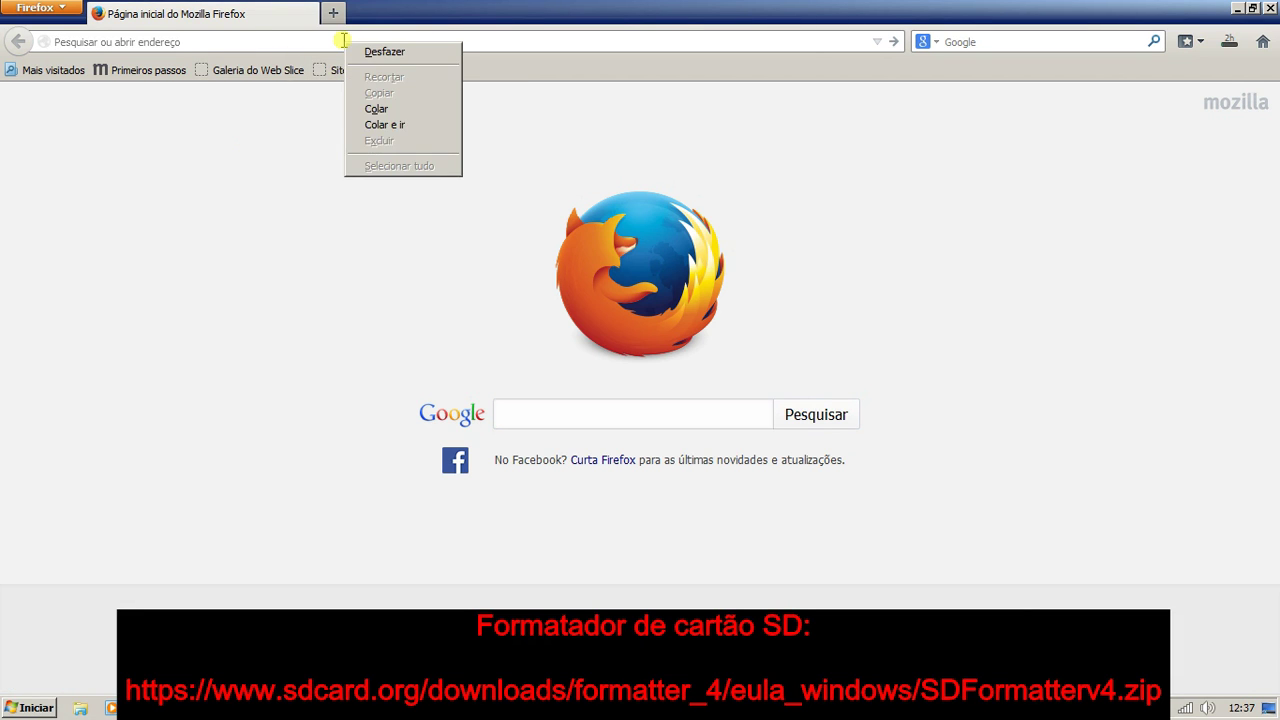
pyautogui.click(415, 127)
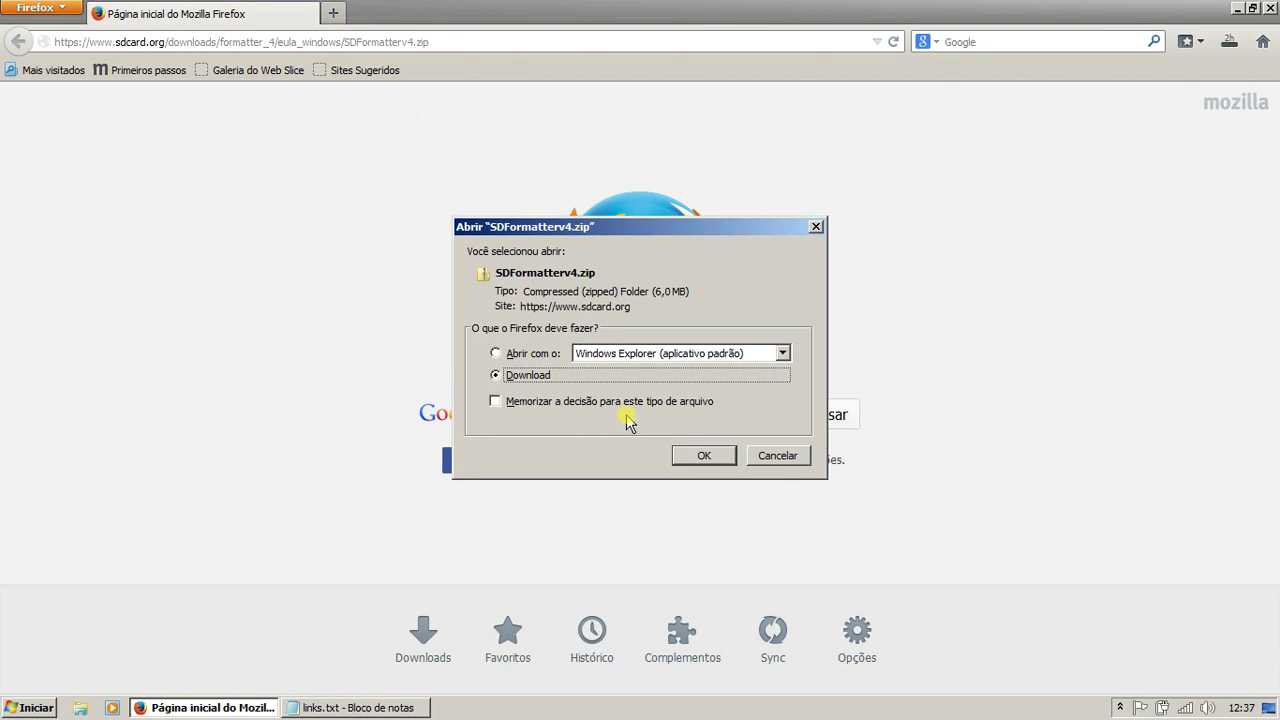
pyautogui.click(705, 455)
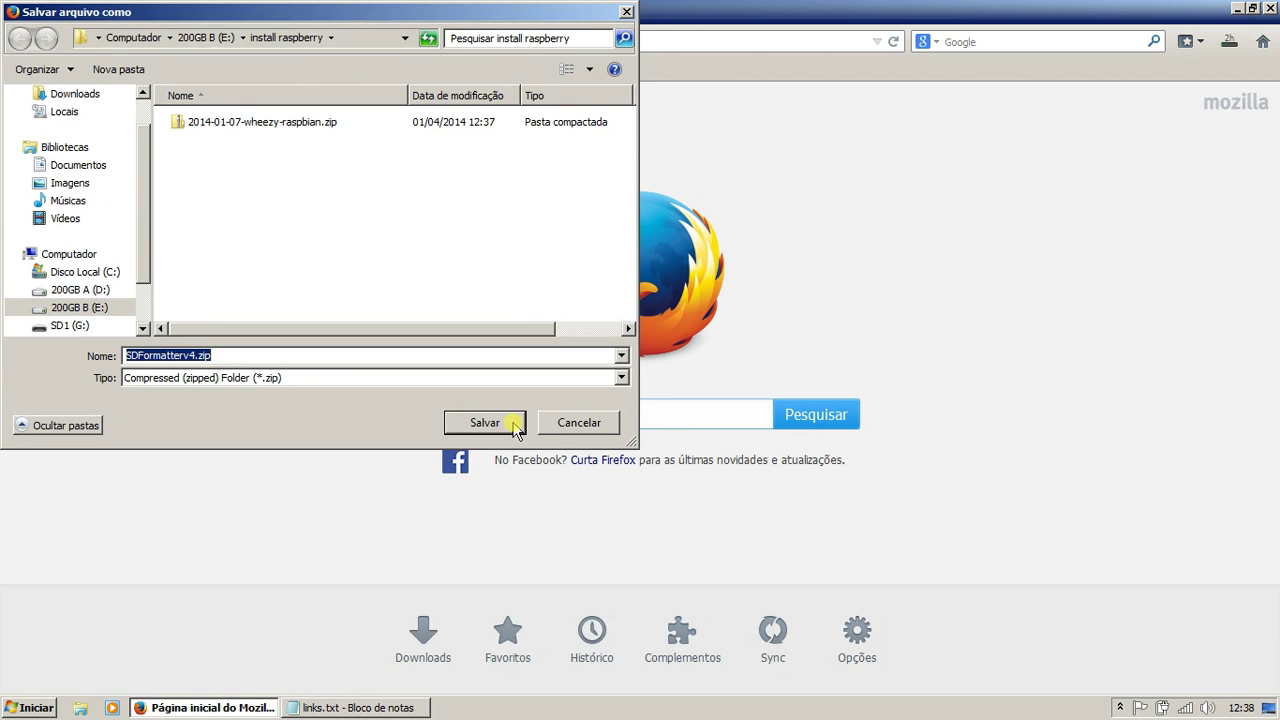
pyautogui.click(508, 425)
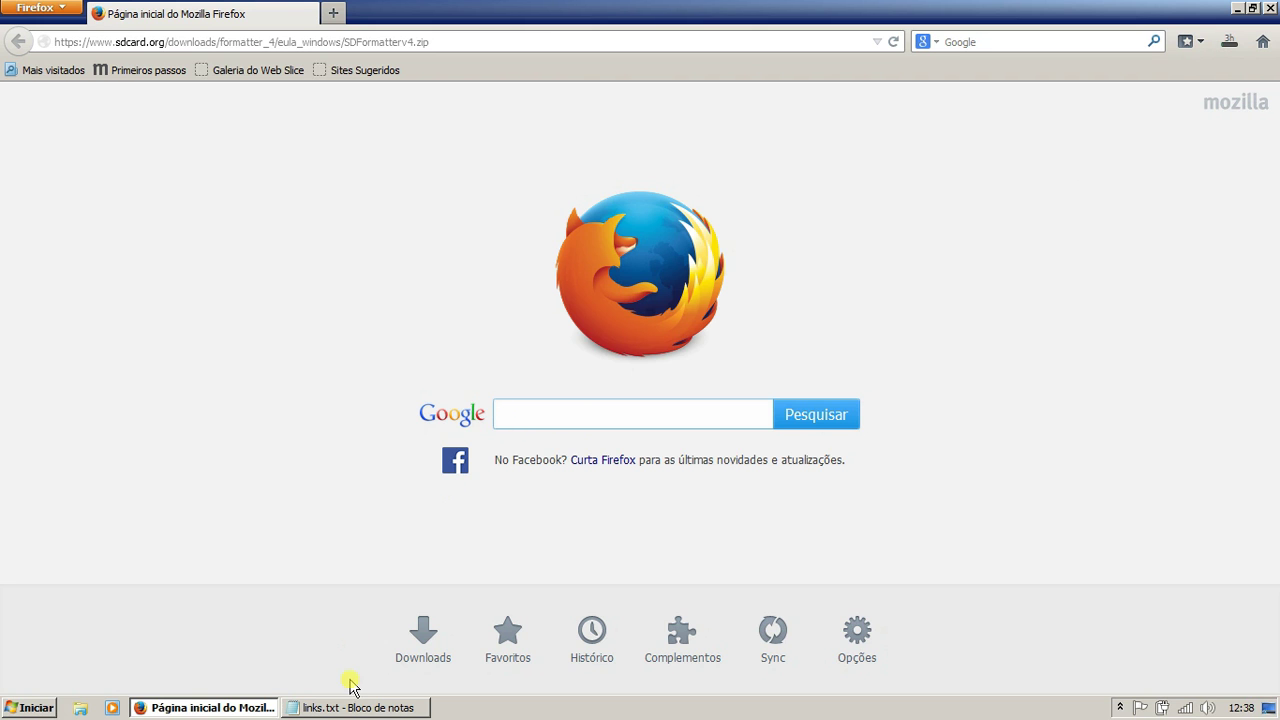
# Switch to links.txt in Notepad and copy the SourceForge download link for Win32DiskImager-0.9.5-install.exe
pyautogui.click(351, 709)
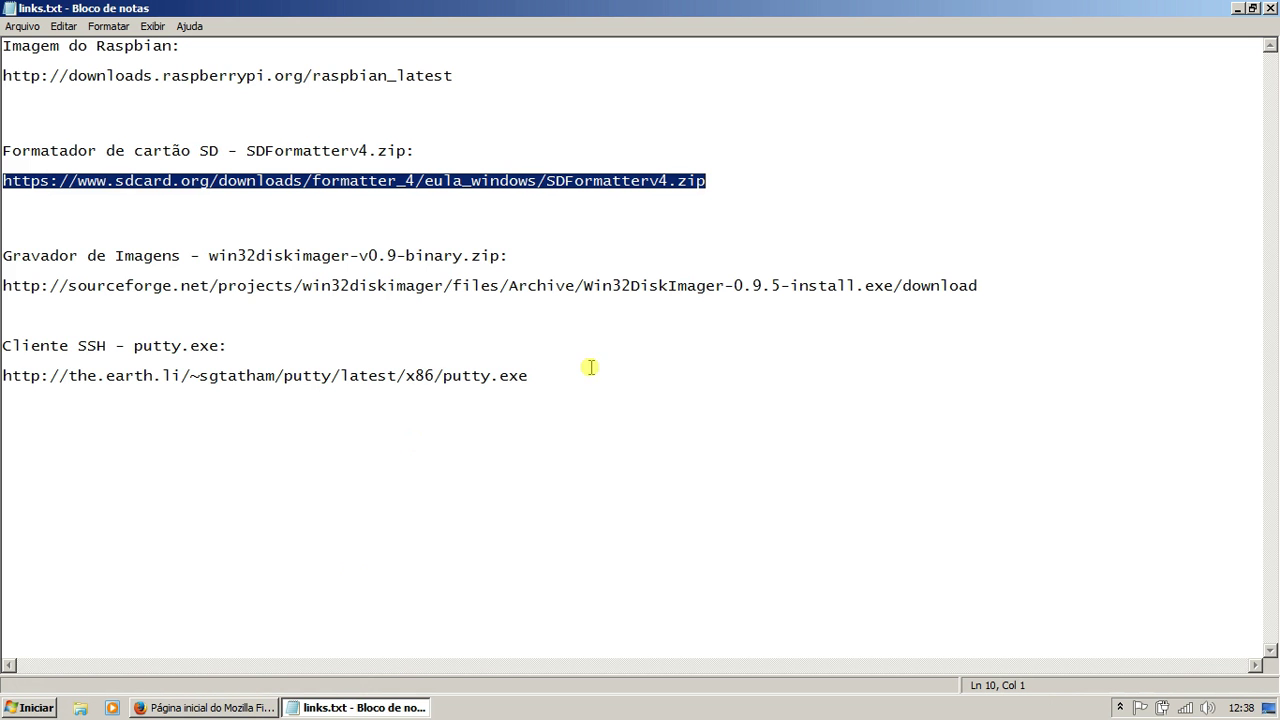
pyautogui.click(1040, 287)
pyautogui.doubleClick(1040, 287)
pyautogui.click(1040, 287)
pyautogui.moveTo(1017, 283); pyautogui.dragTo(696, 264)
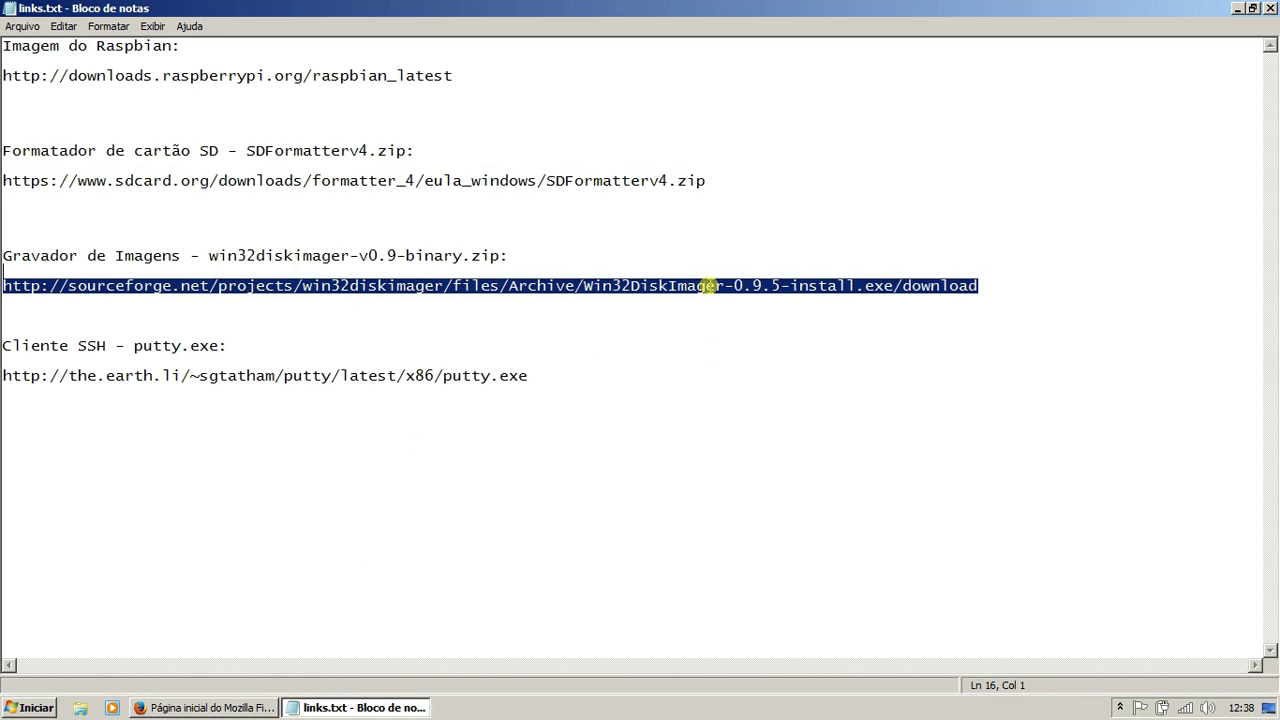
pyautogui.rightClick(720, 286)
pyautogui.click(771, 336)
# Switch to Firefox, load the copied SourceForge link and save Win32DiskImager-0.9.5-install.exe in the install raspberry folder
pyautogui.click(200, 707)
pyautogui.click(554, 42)
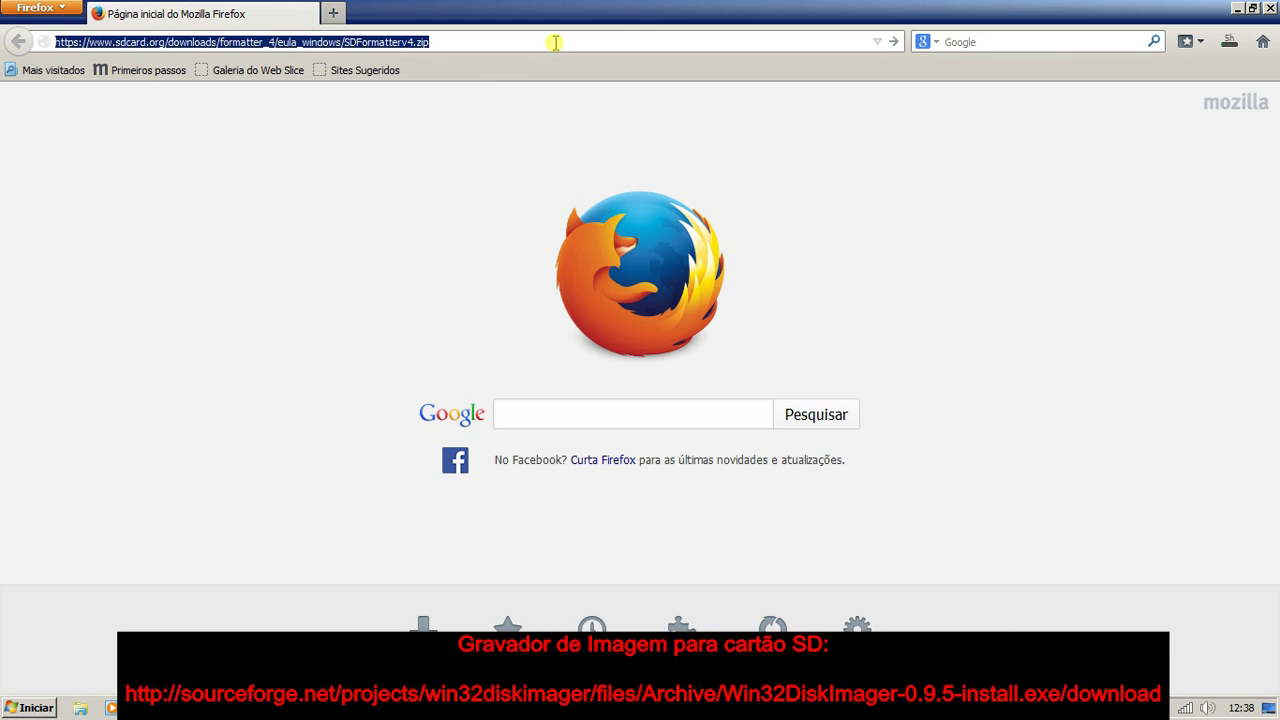
pyautogui.press('BackSpace')
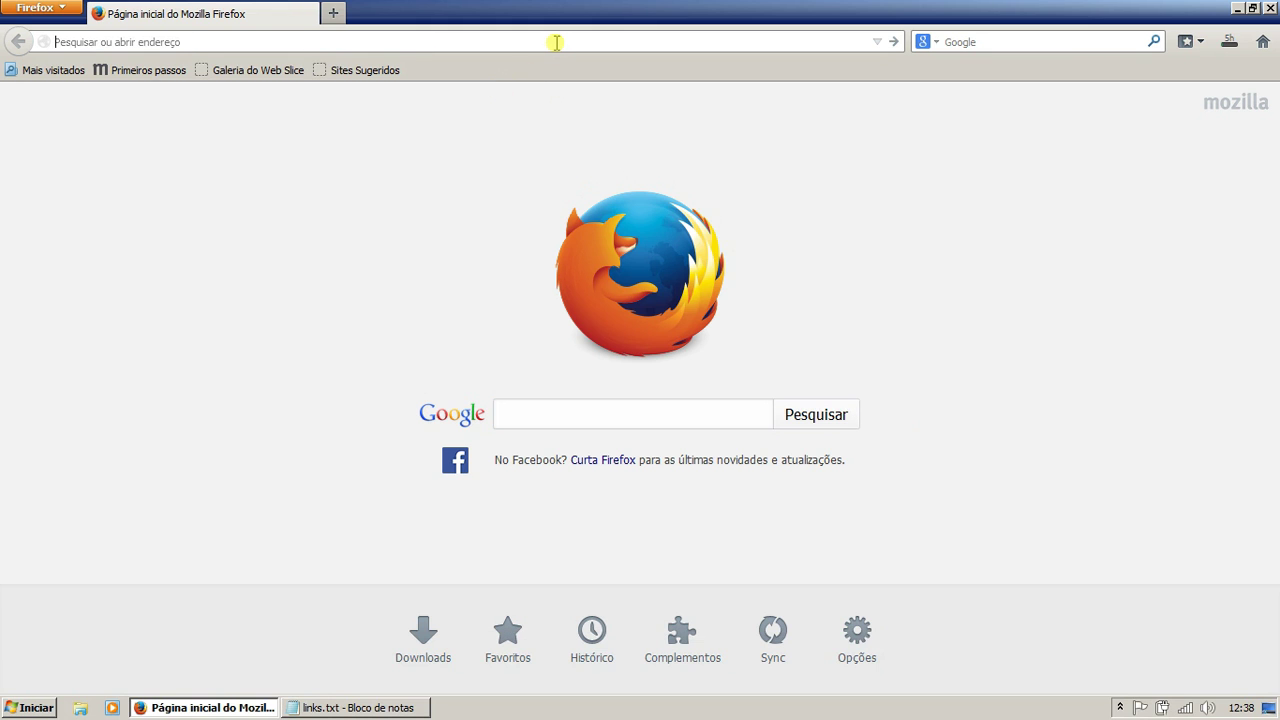
pyautogui.hotkey('ctrl', 'v')
pyautogui.press('Return')
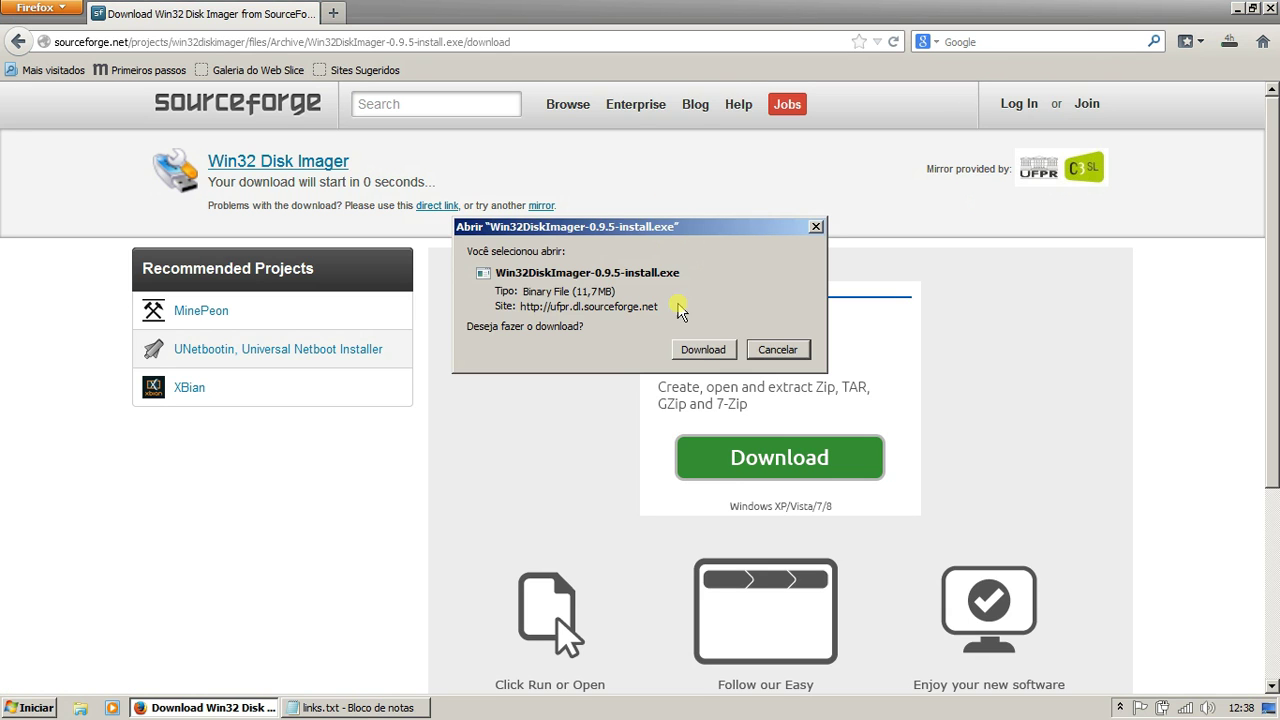
pyautogui.click(703, 349)
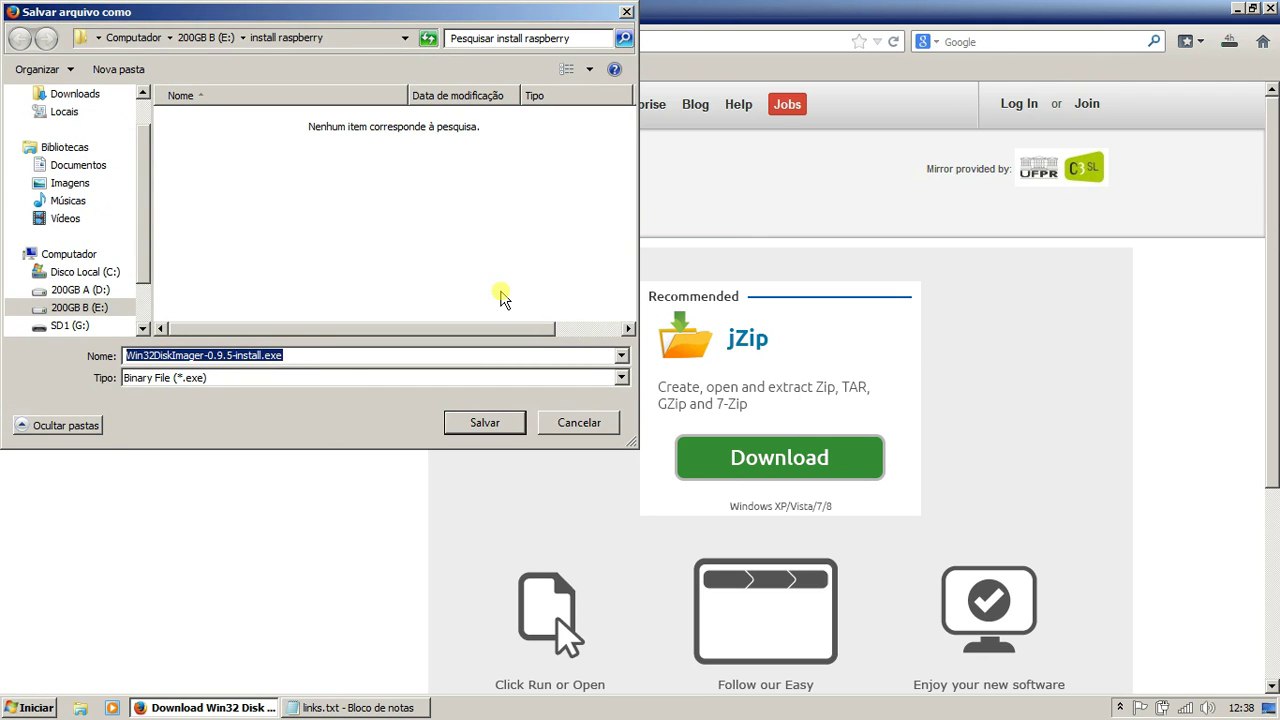
pyautogui.click(485, 423)
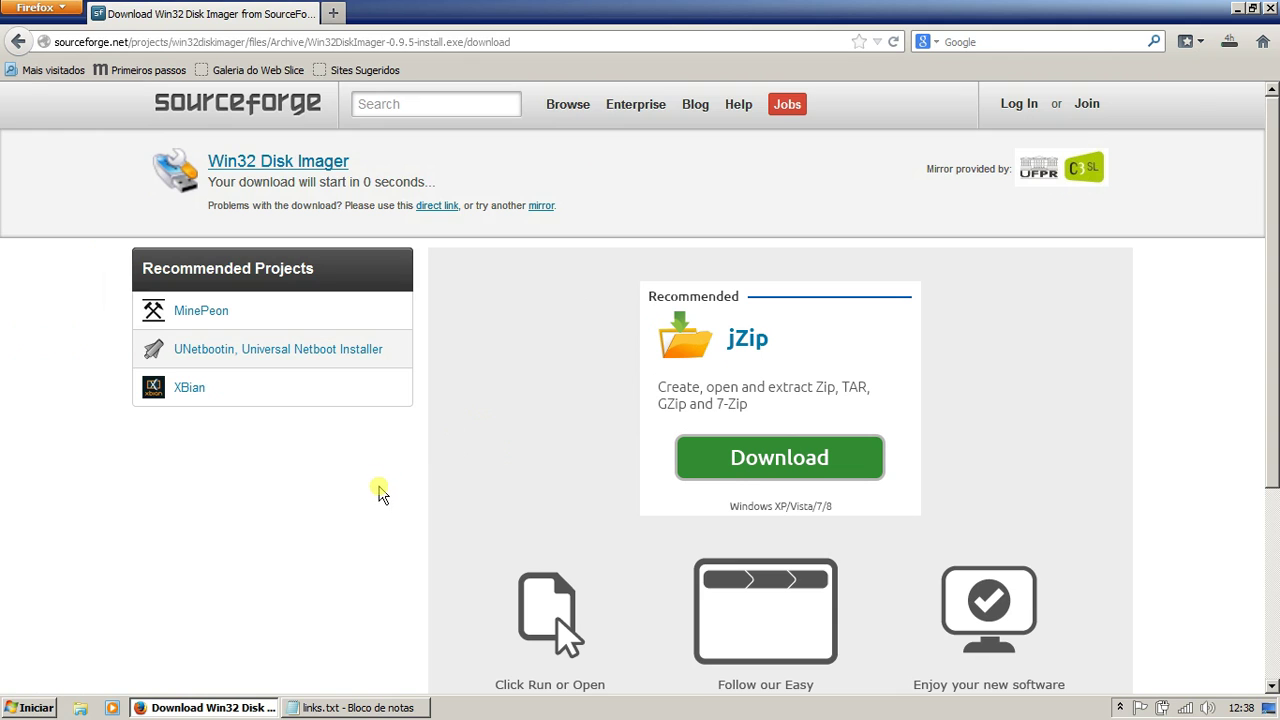
# Switch to links.txt in Notepad and copy the SSH client's download link for putty.exe
pyautogui.click(357, 707)
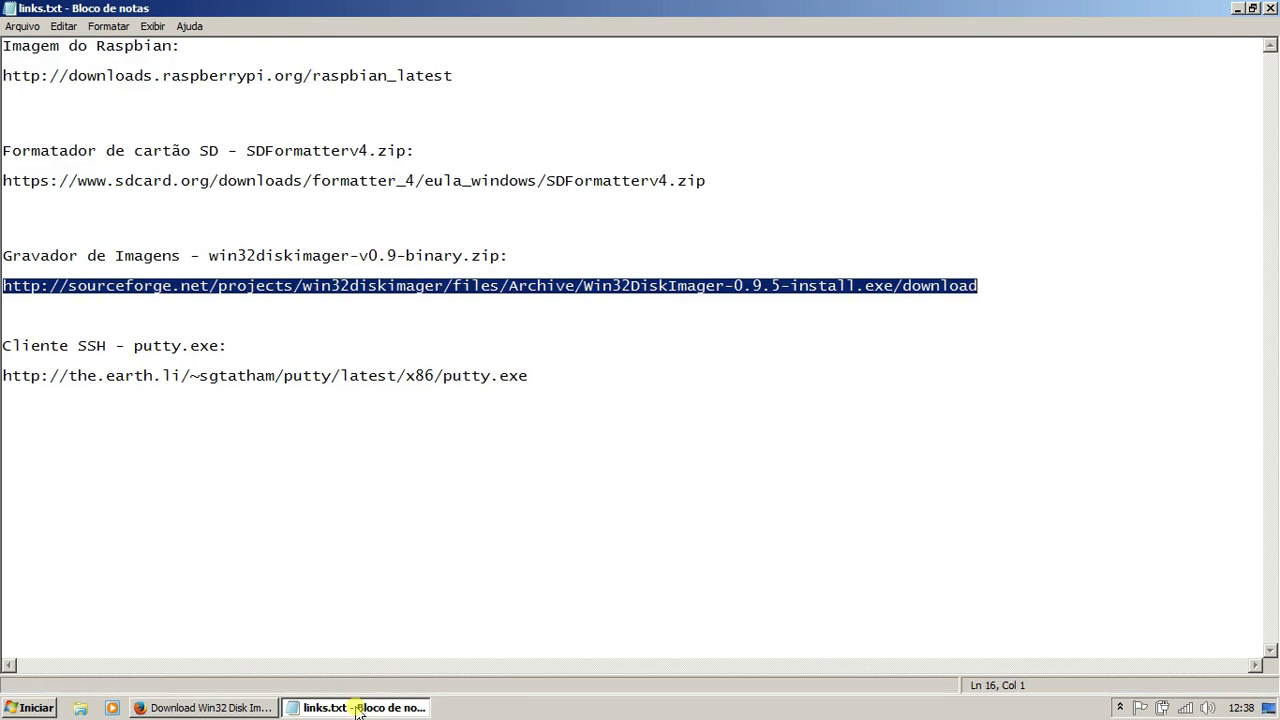
pyautogui.moveTo(546, 372); pyautogui.dragTo(536, 364)
pyautogui.rightClick(497, 379)
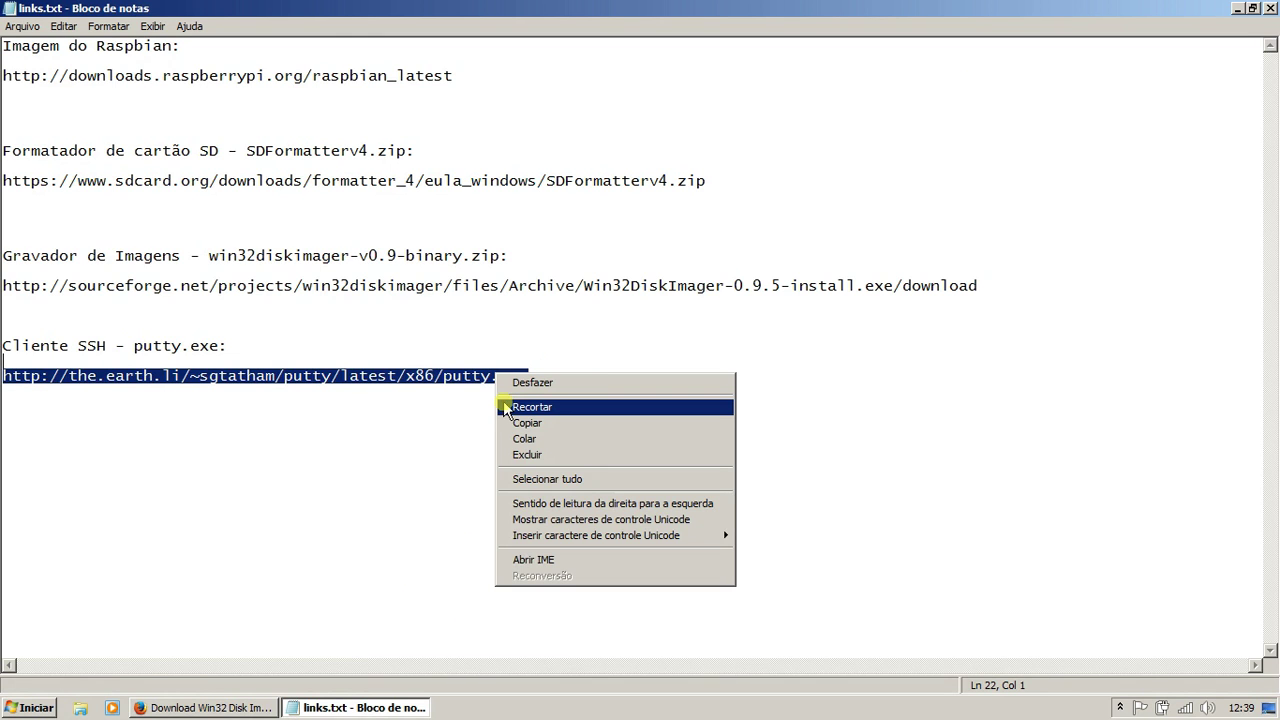
pyautogui.click(534, 421)
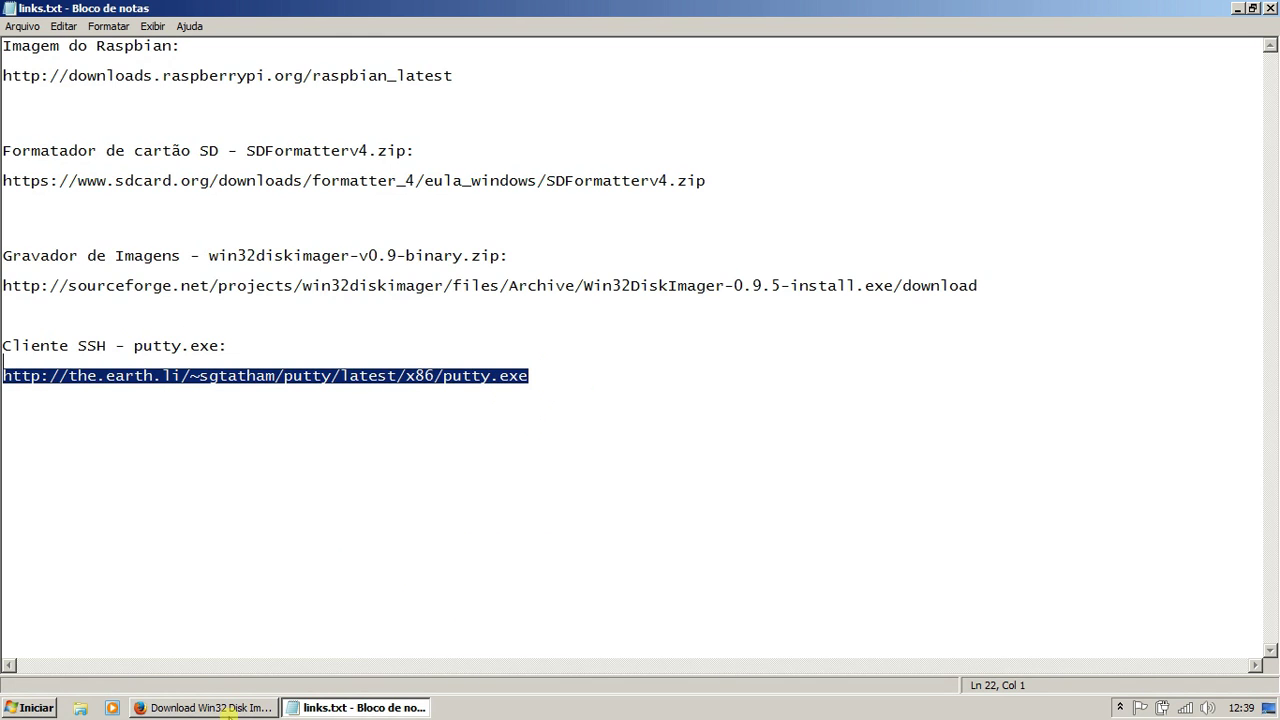
# Switch to Firefox, load the copied PuTTY link and save putty.exe in the install raspberry folder
pyautogui.click(210, 708)
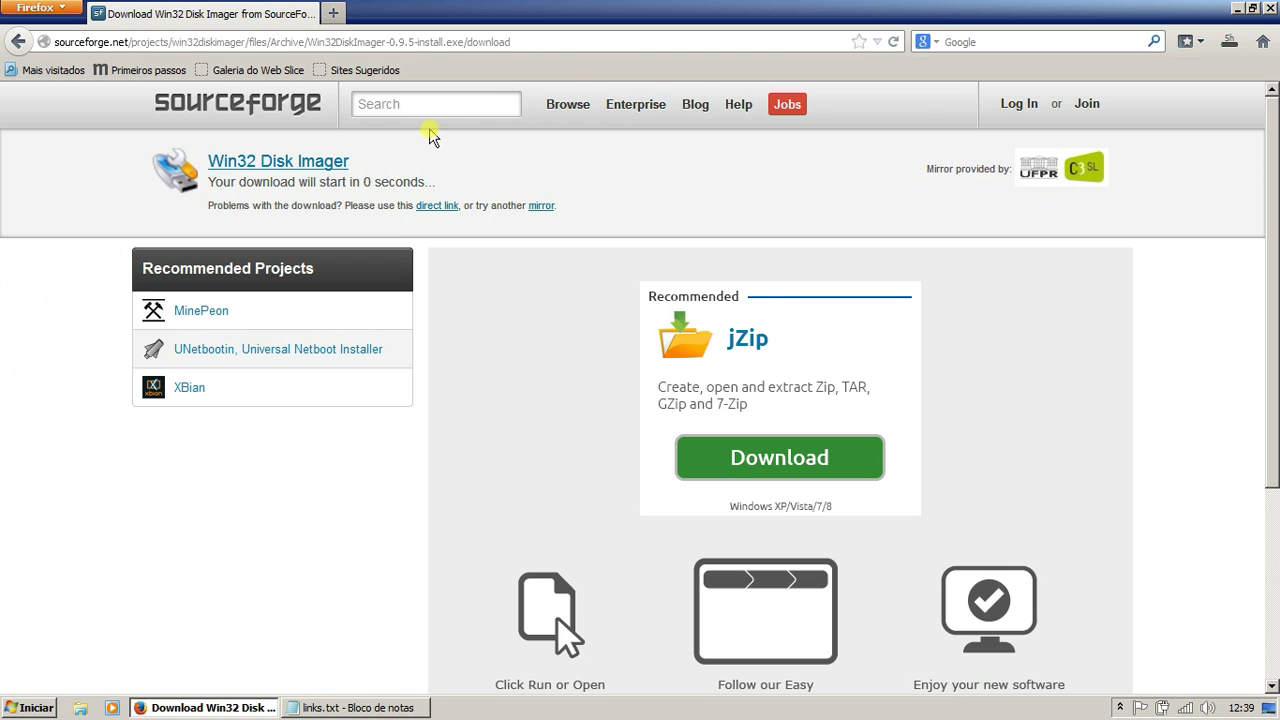
pyautogui.click(561, 42)
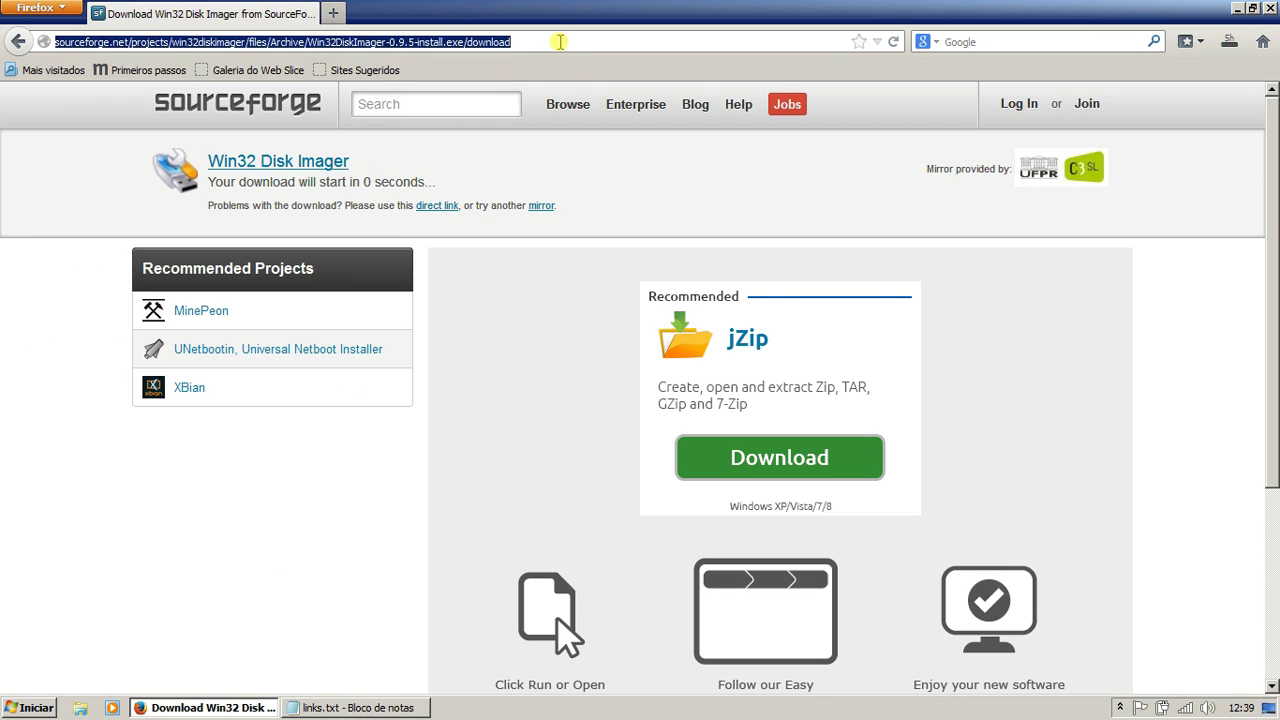
pyautogui.press('BackSpace')
pyautogui.hotkey('ctrl', 'v')
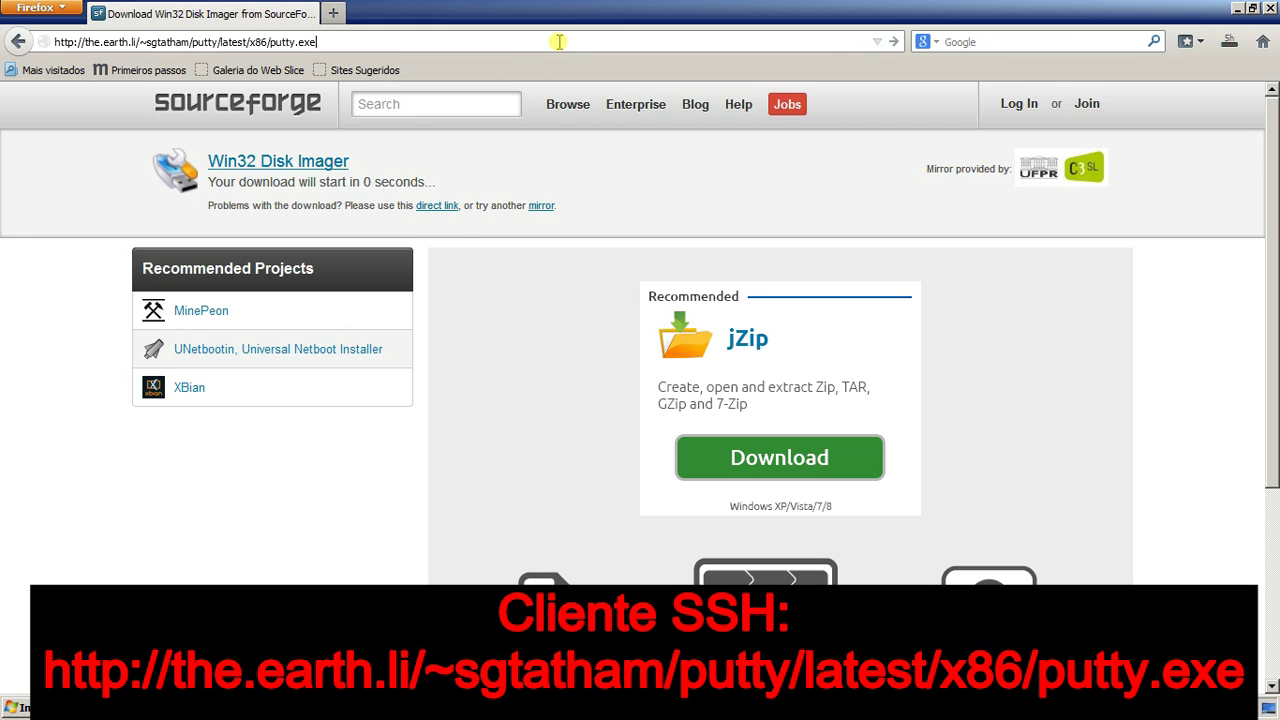
pyautogui.press('Return')
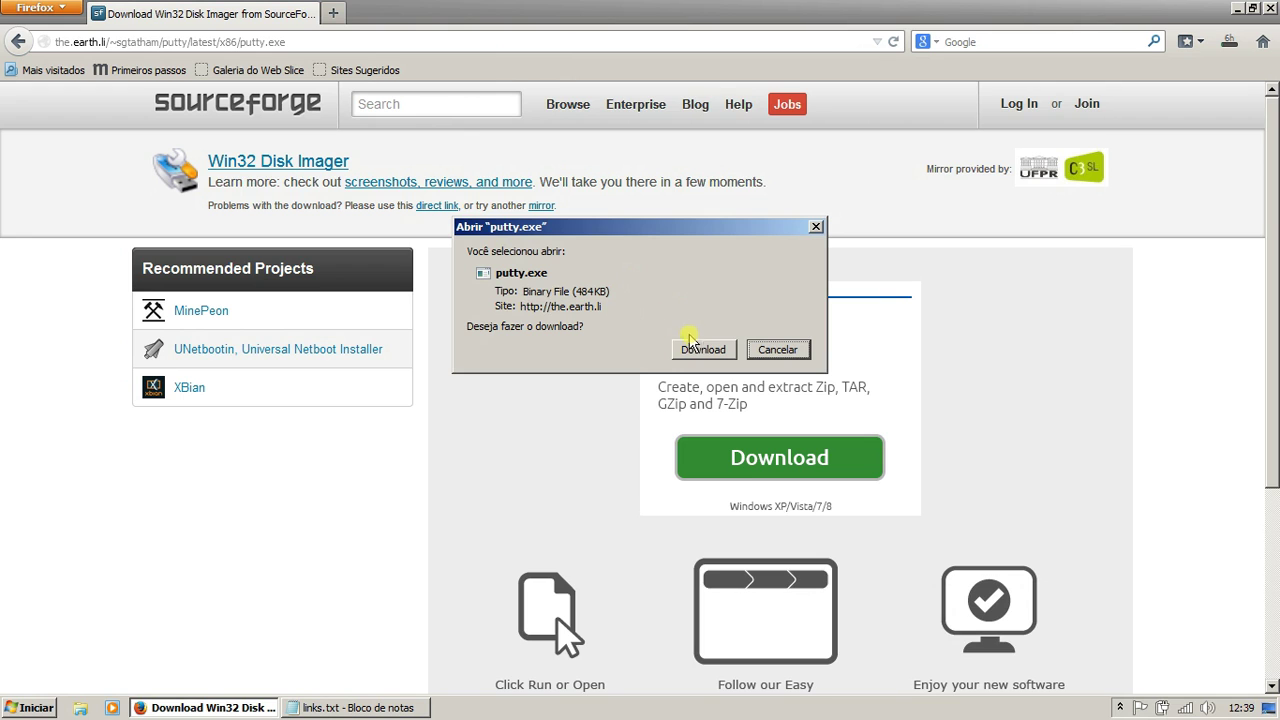
pyautogui.click(704, 350)
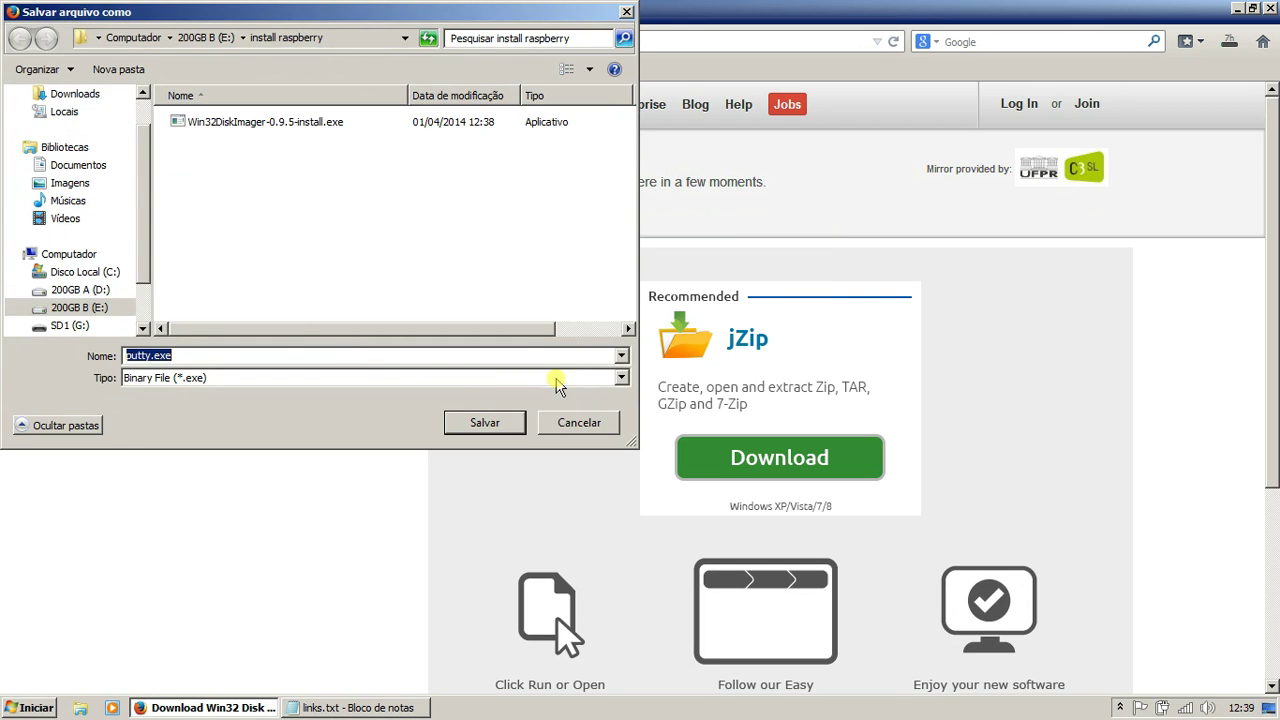
pyautogui.click(503, 426)
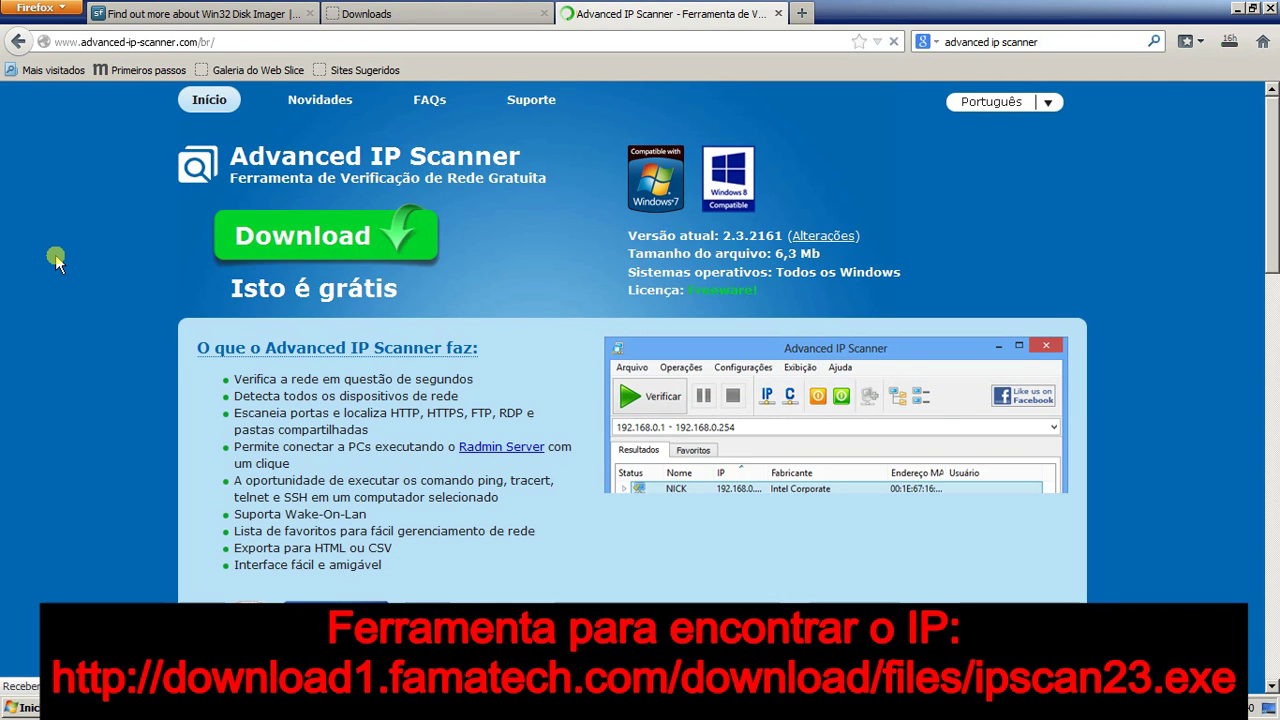
# Download Advanced IP Scanner, save ipscan23.exe in the install raspberry folder and close its page
pyautogui.click(270, 244)
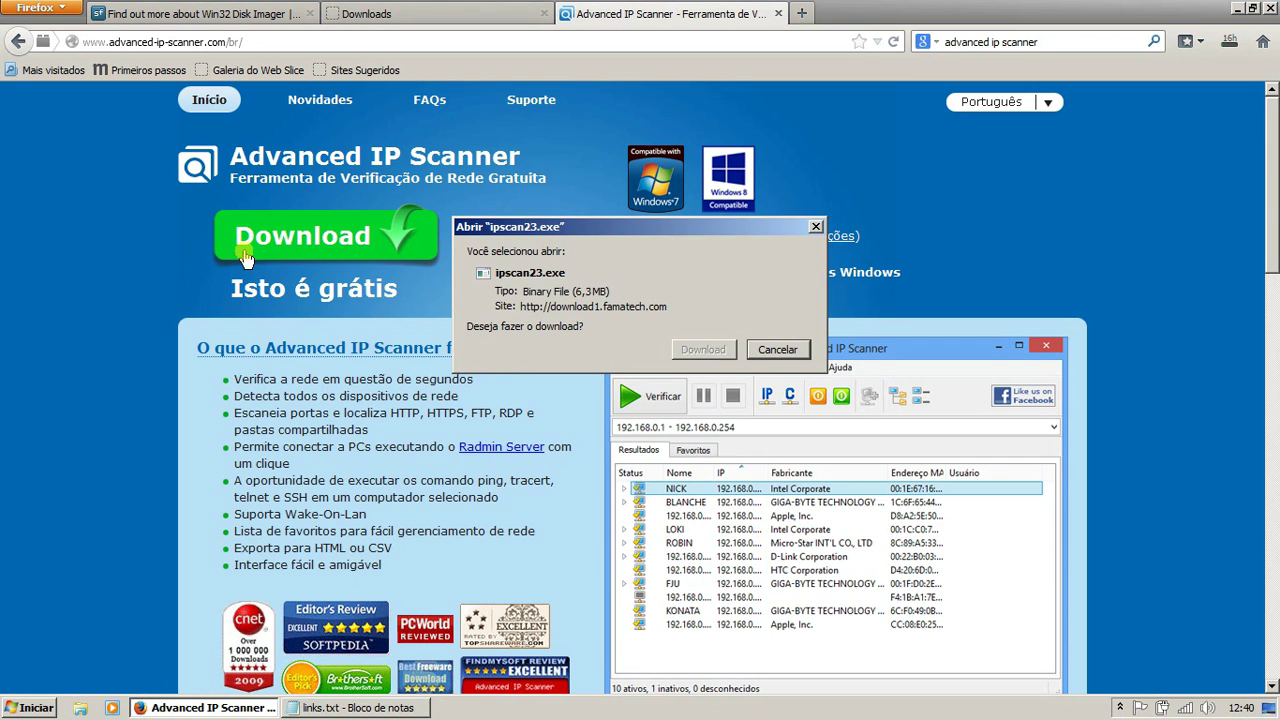
pyautogui.click(708, 350)
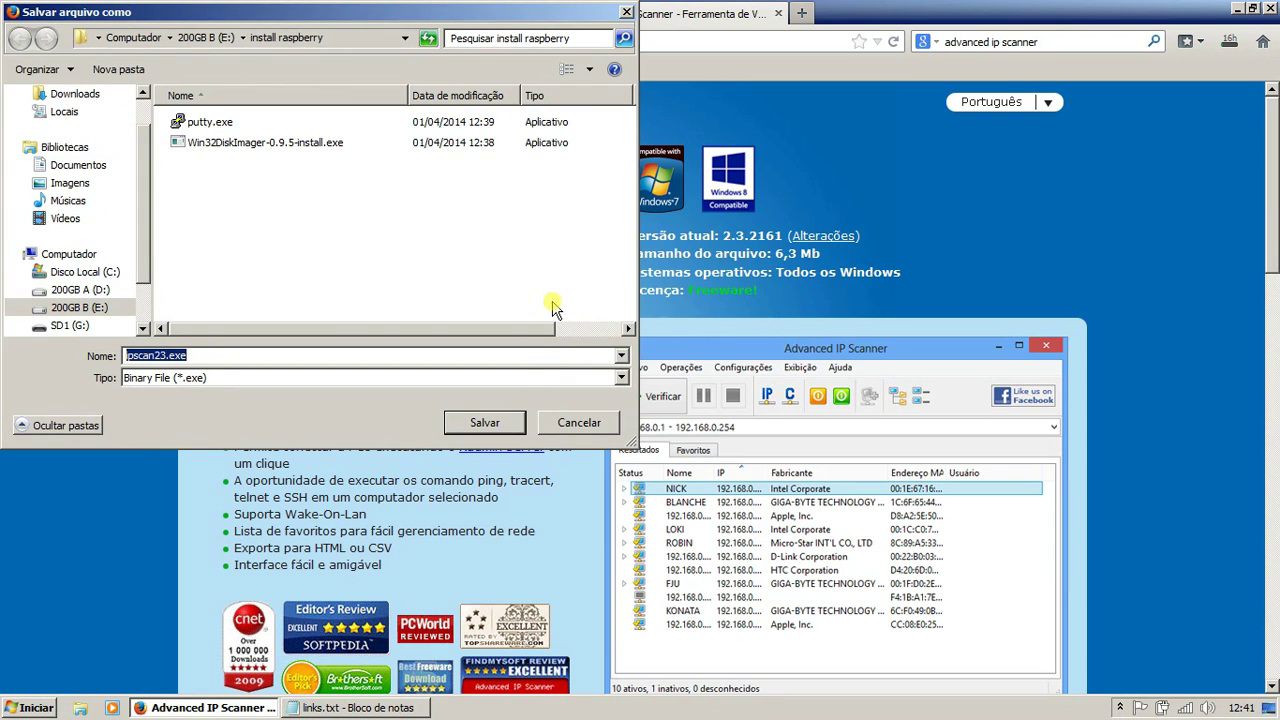
pyautogui.click(512, 428)
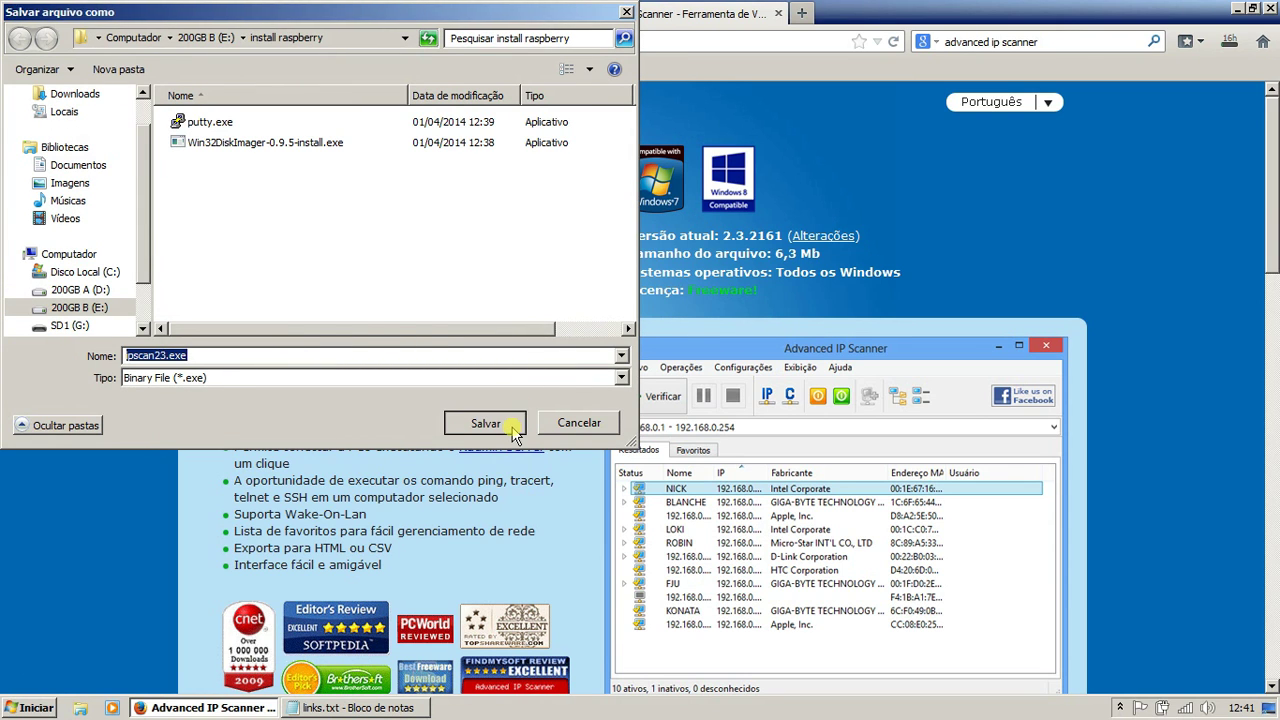
pyautogui.click(778, 15)
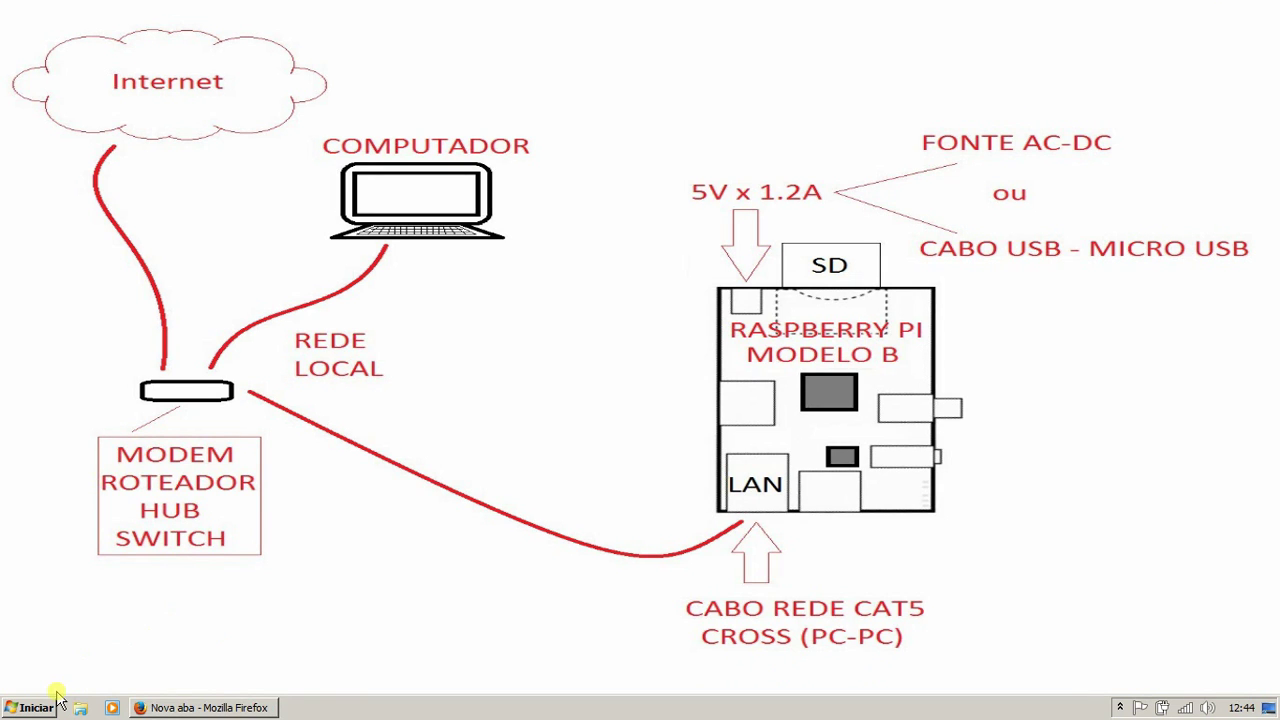
# Switch to Windows Explorer and open the install raspberry folder on drive 200GB B (E:)
pyautogui.click(38, 708)
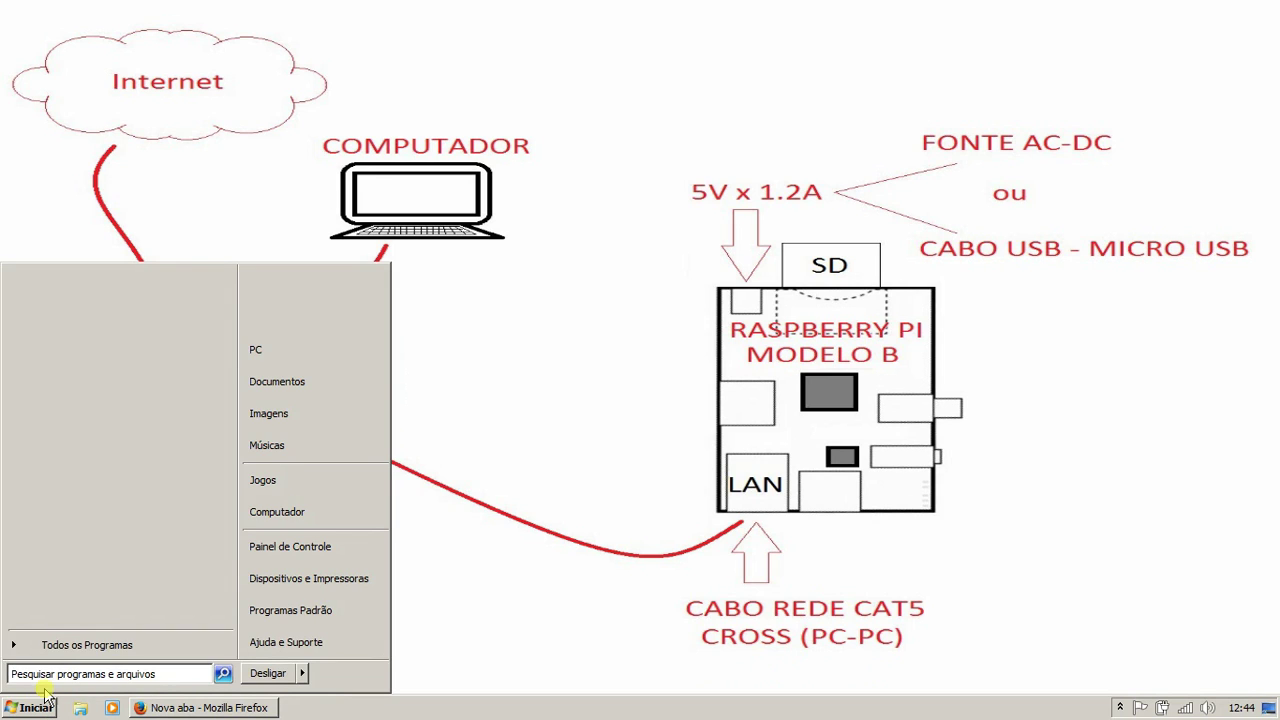
pyautogui.click(62, 650)
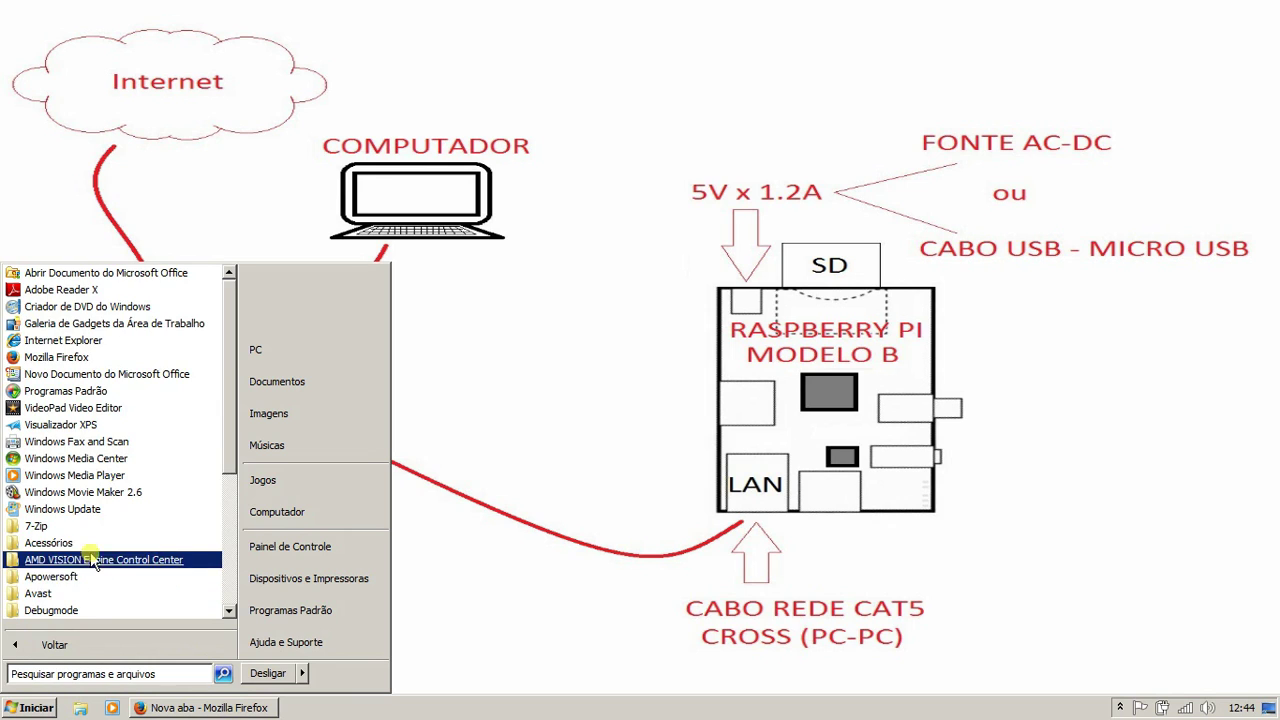
pyautogui.click(49, 543)
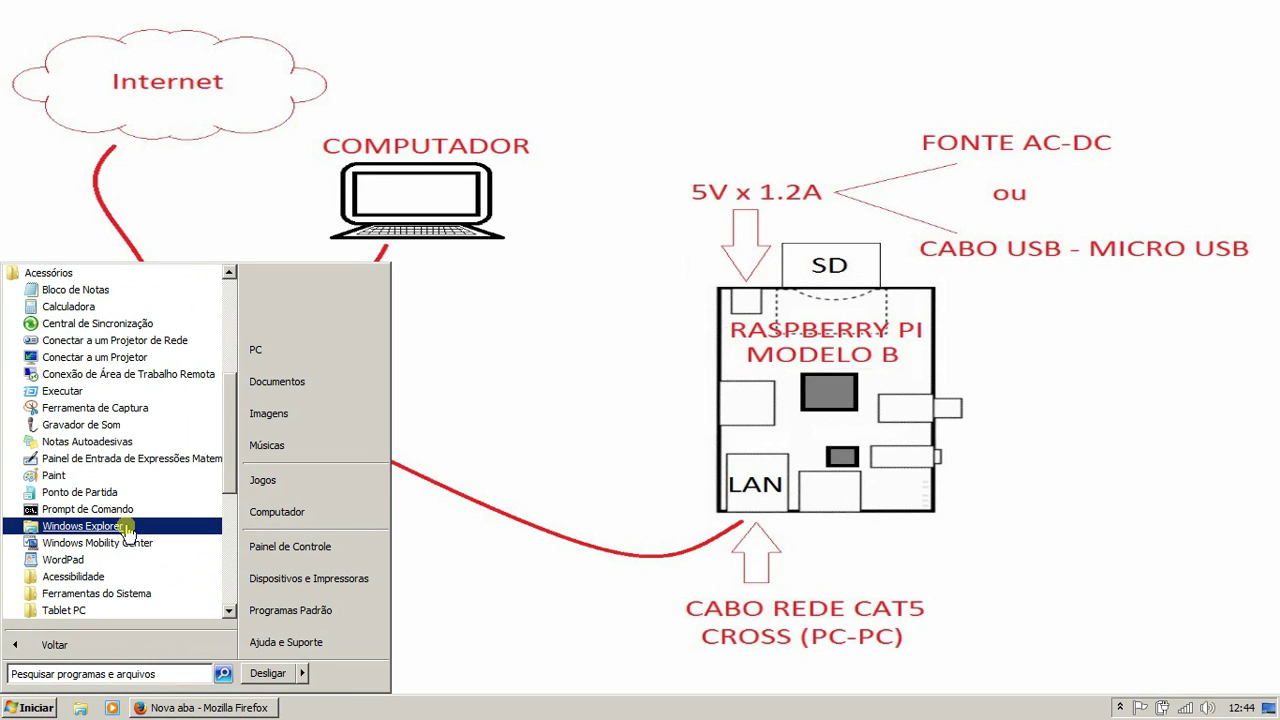
pyautogui.click(127, 528)
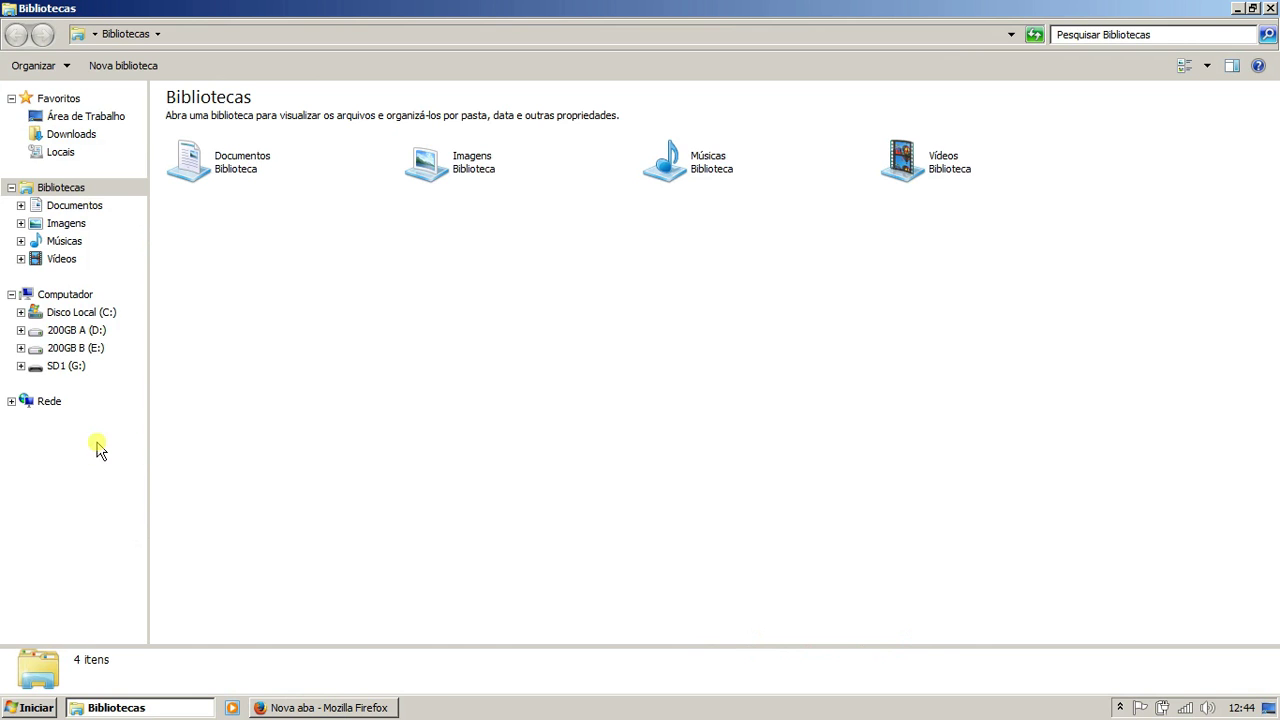
pyautogui.click(98, 352)
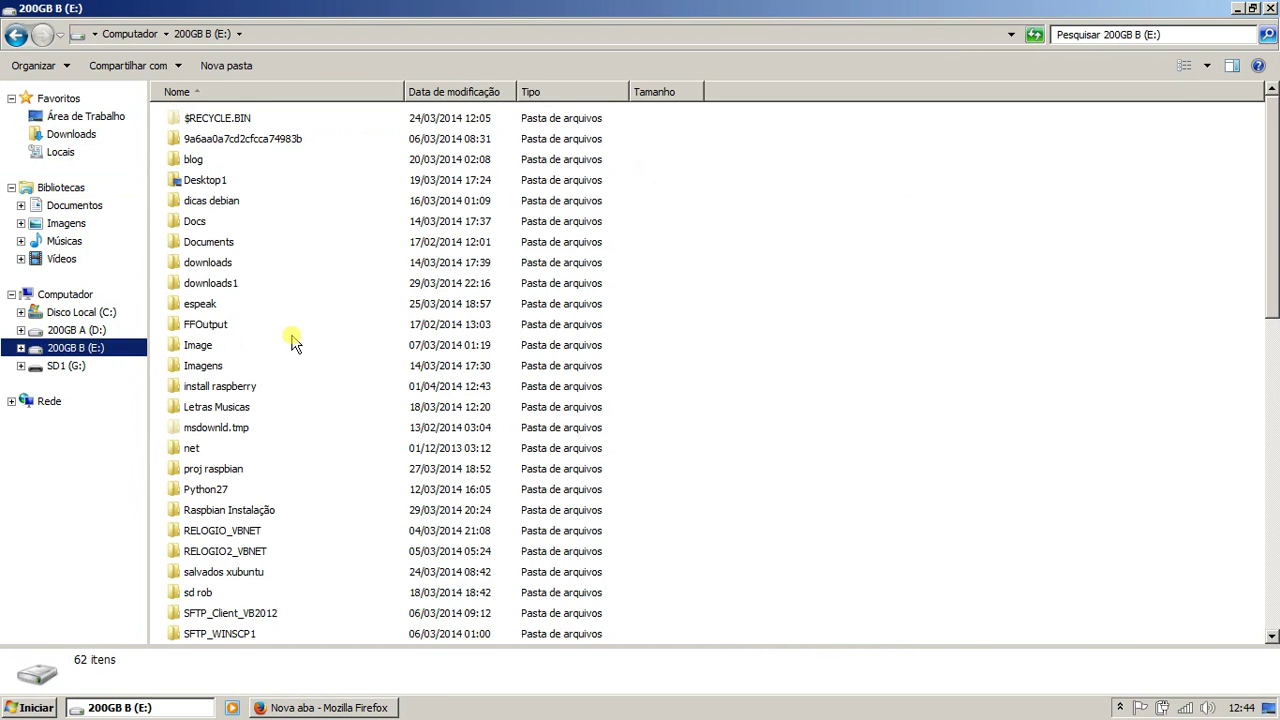
pyautogui.click(229, 391)
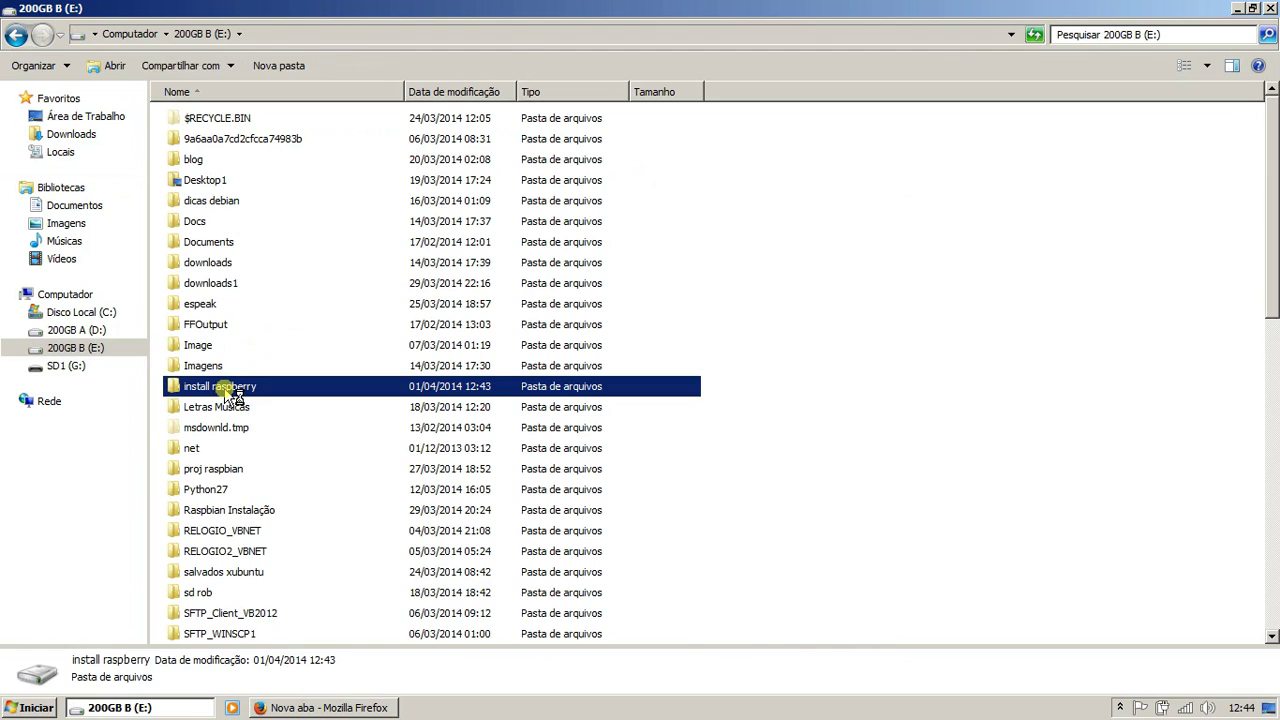
pyautogui.doubleClick(229, 391)
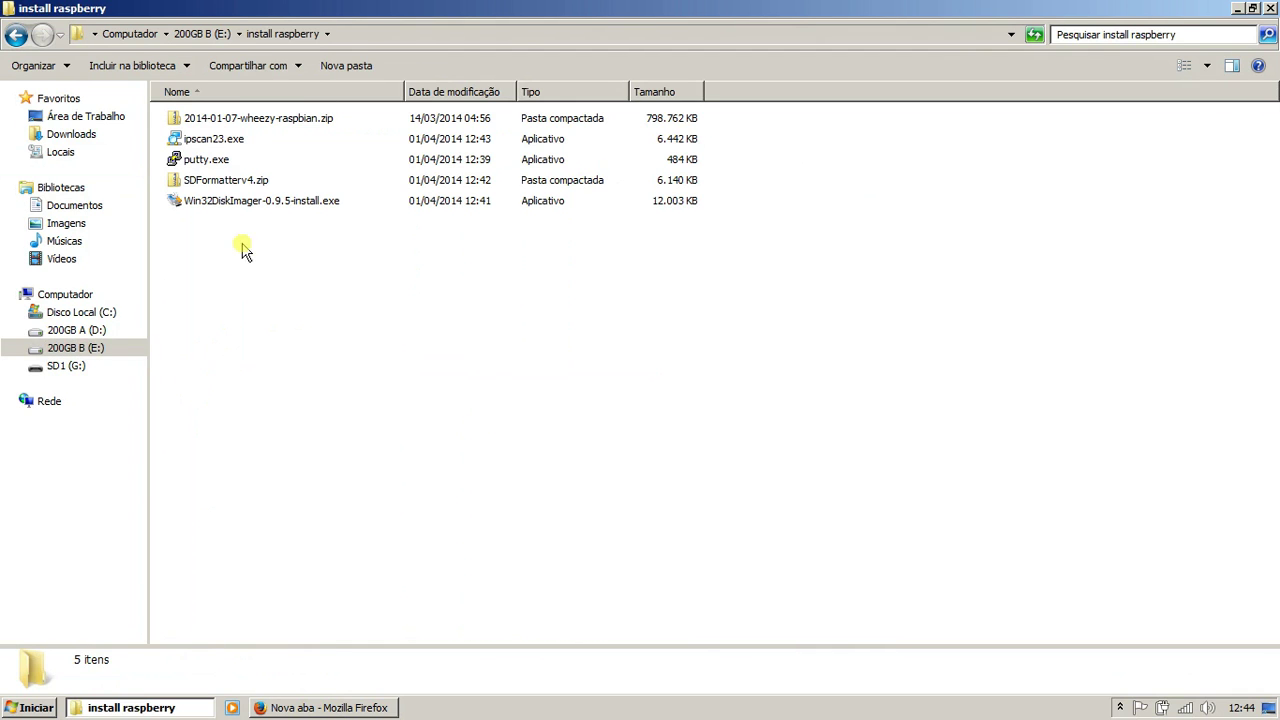
# Extract SDFormatterv4.zip with 7-Zip into its own SDFormatterv4 folder
pyautogui.click(255, 189)
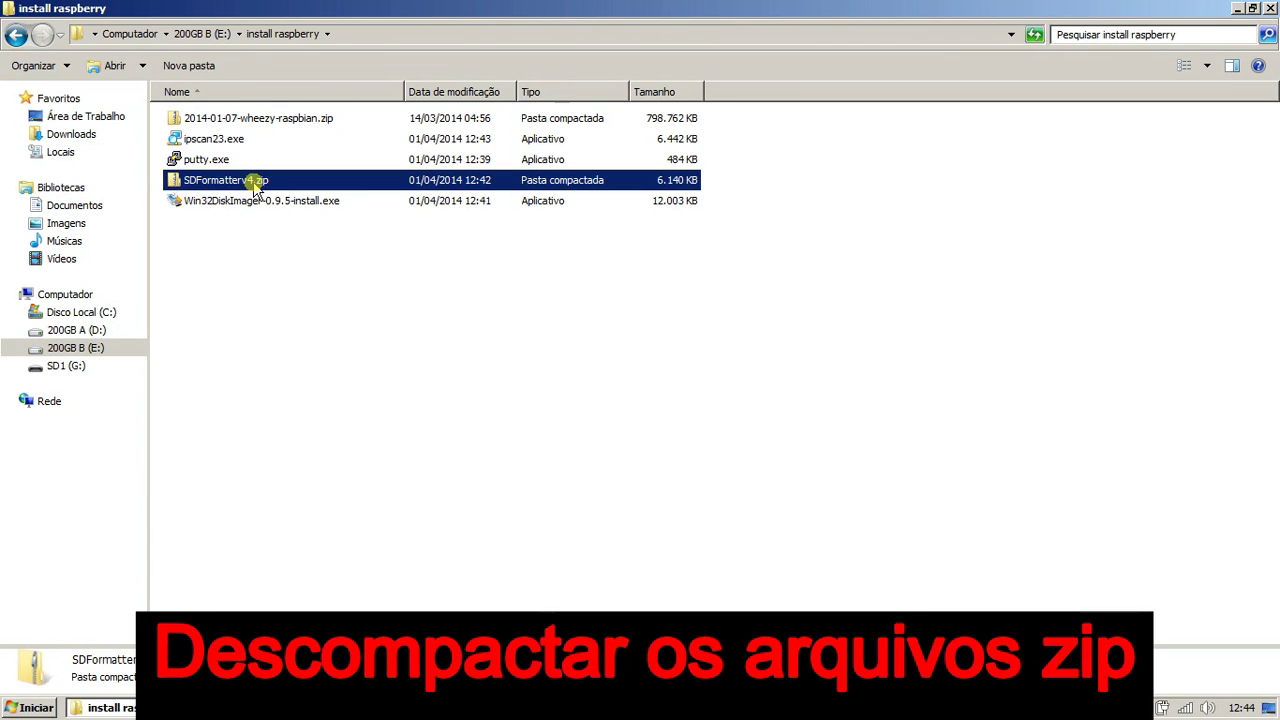
pyautogui.rightClick(255, 189)
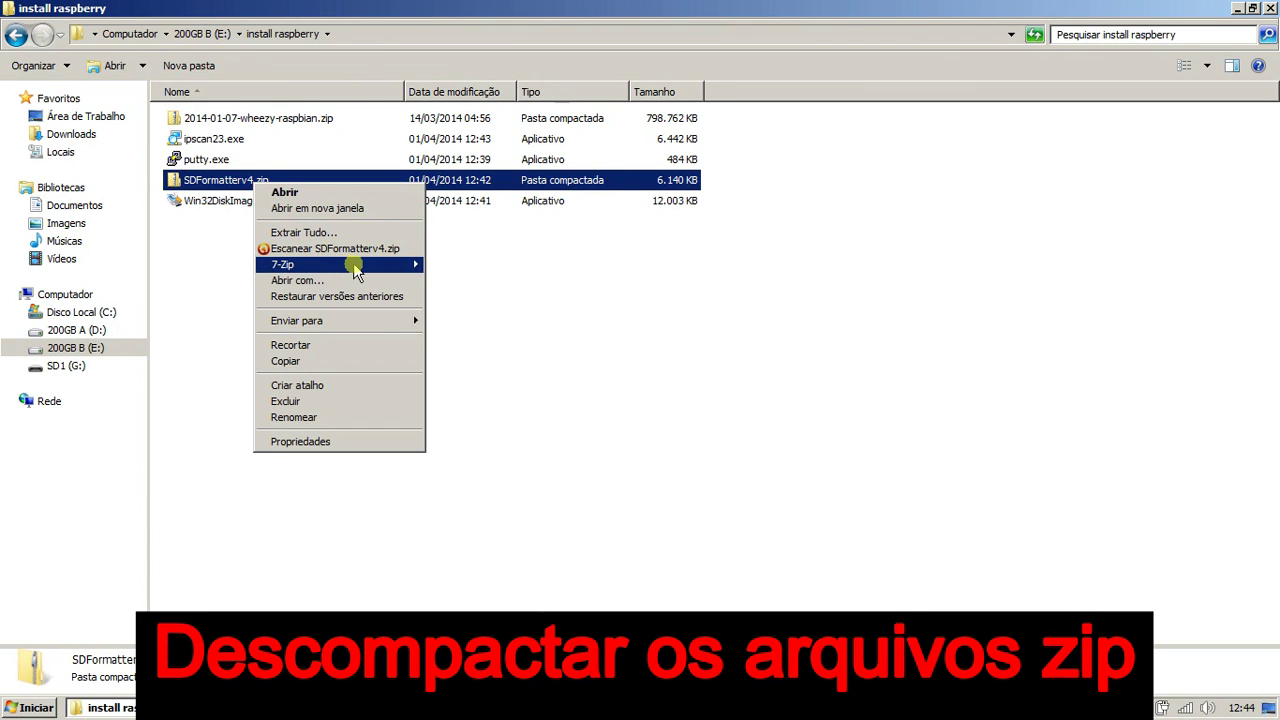
pyautogui.moveTo(418, 265)
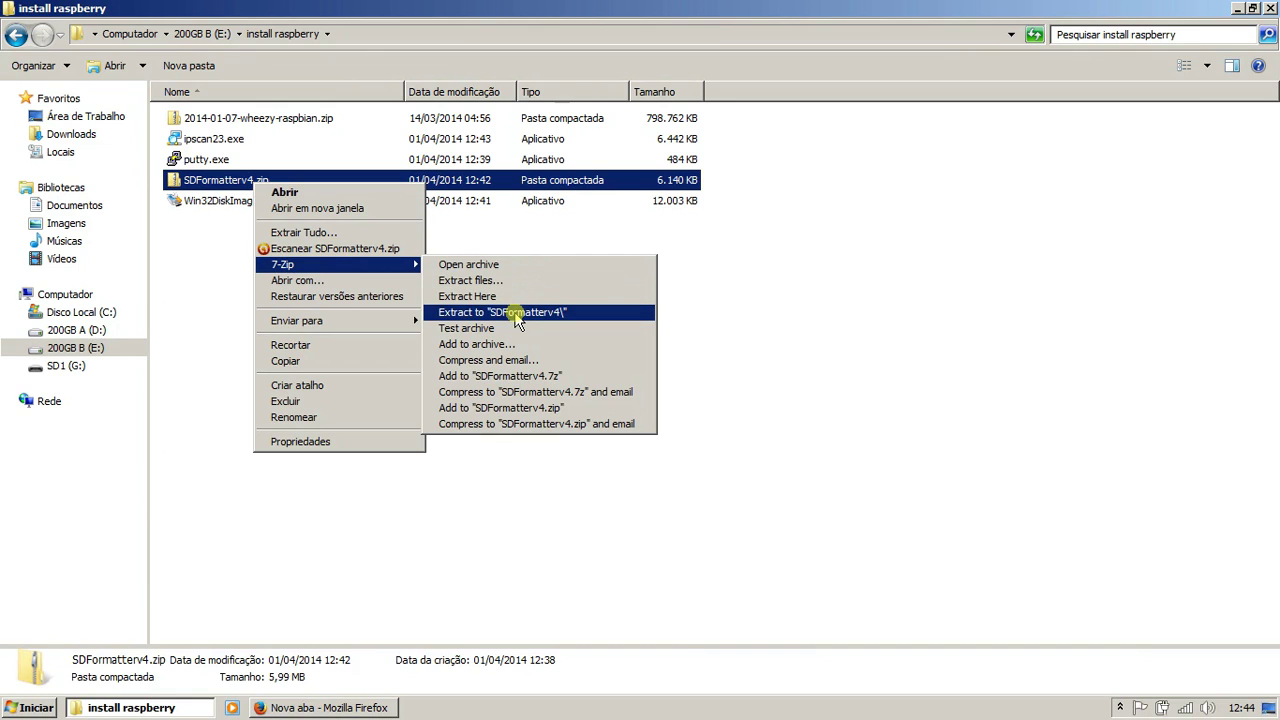
pyautogui.click(517, 314)
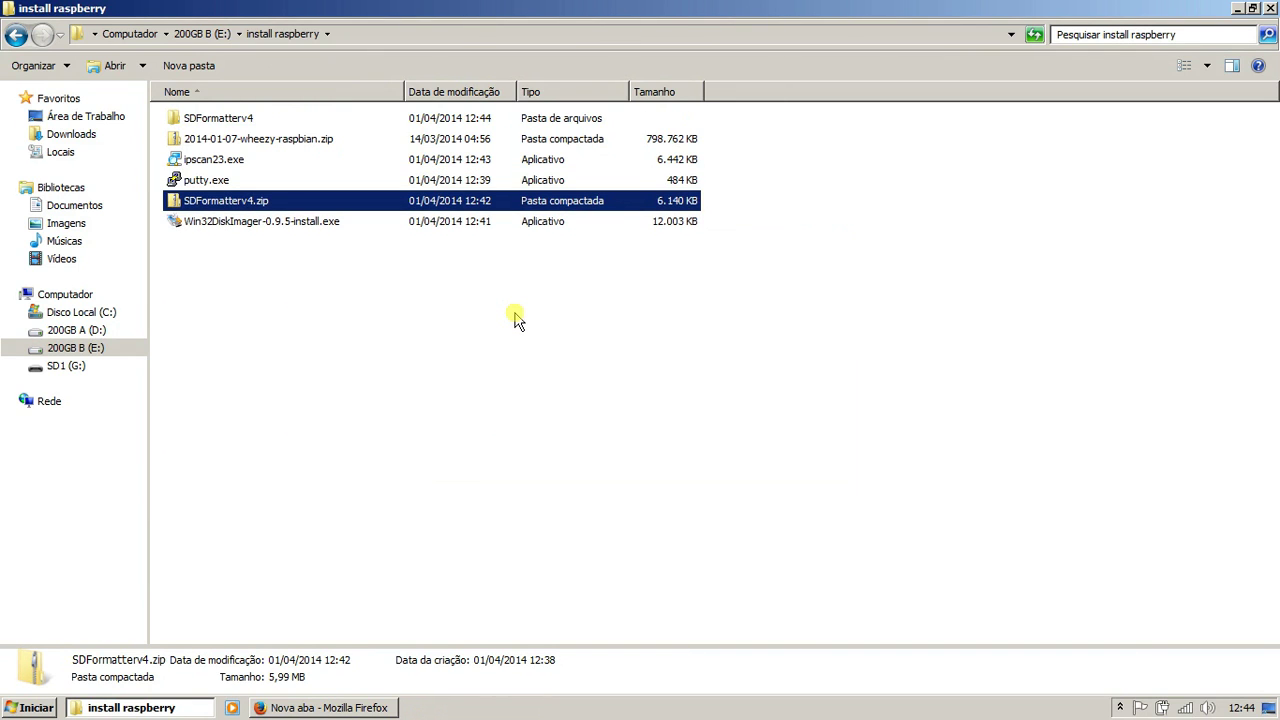
pyautogui.click(517, 318)
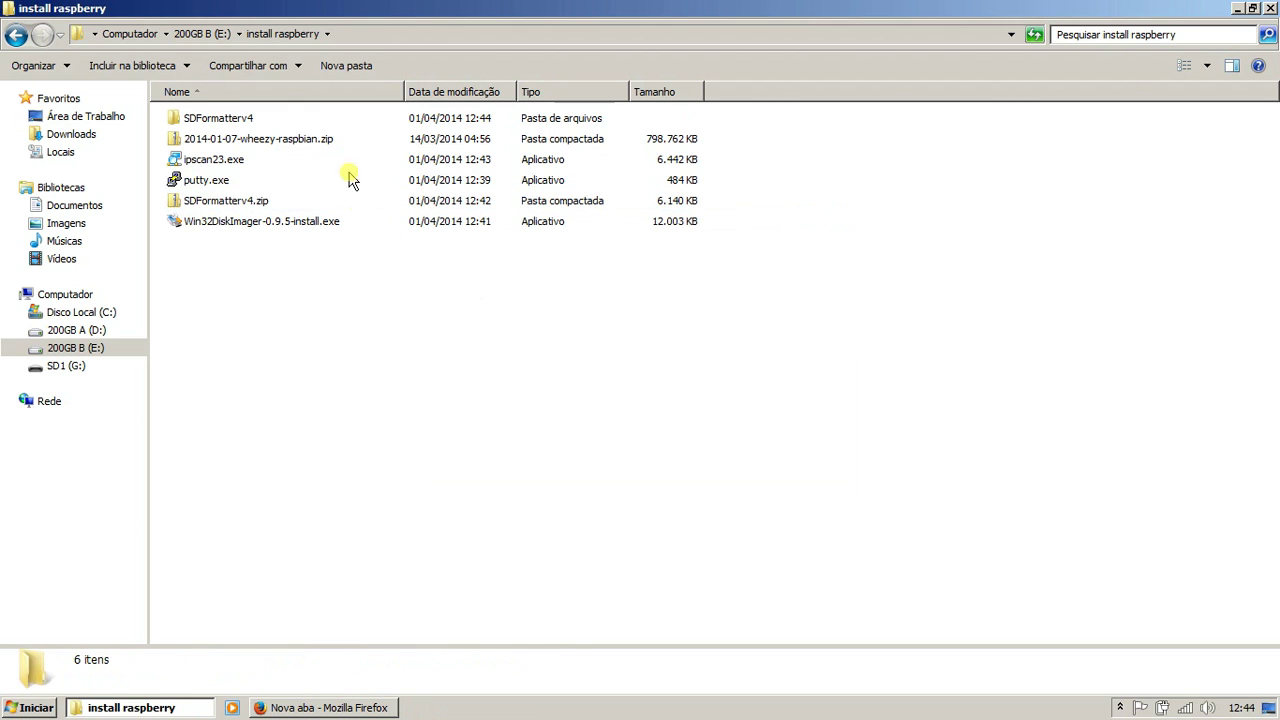
# Extract 2014-01-07-wheezy-raspbian.zip with 7-Zip into its own 2014-01-07-wheezy-raspbian folder
pyautogui.click(328, 141)
pyautogui.rightClick(328, 141)
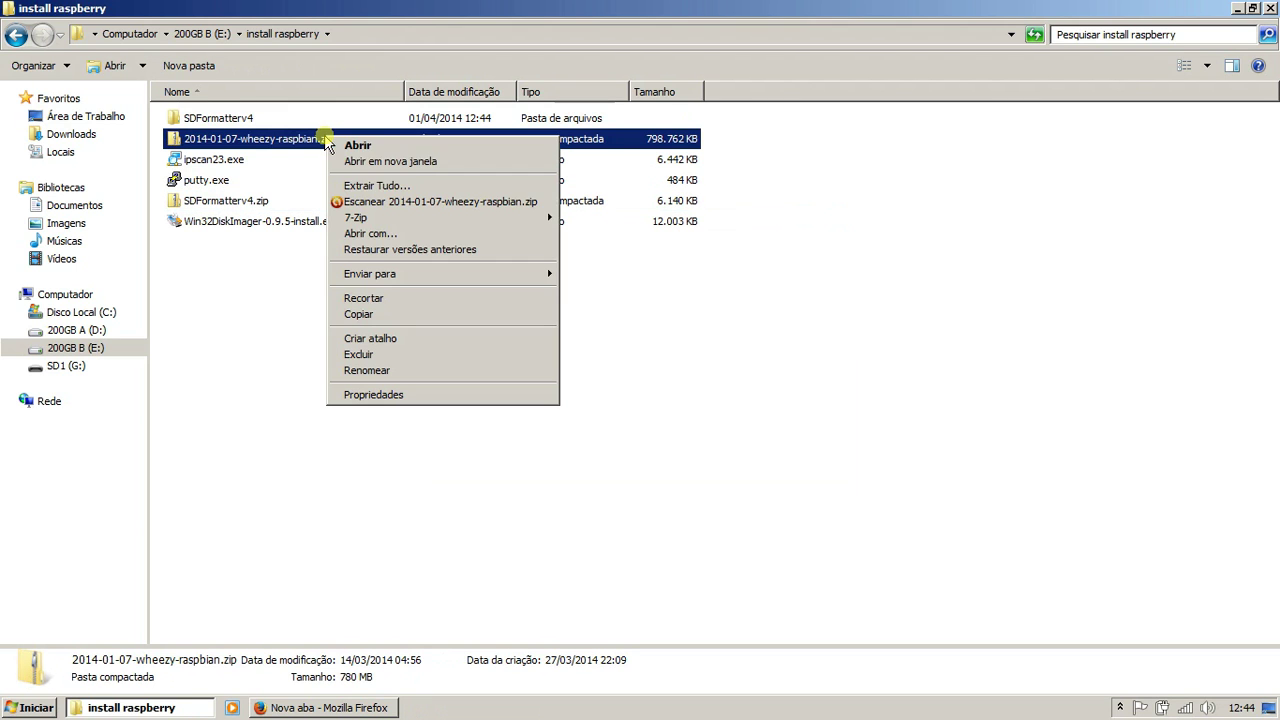
pyautogui.moveTo(500, 222)
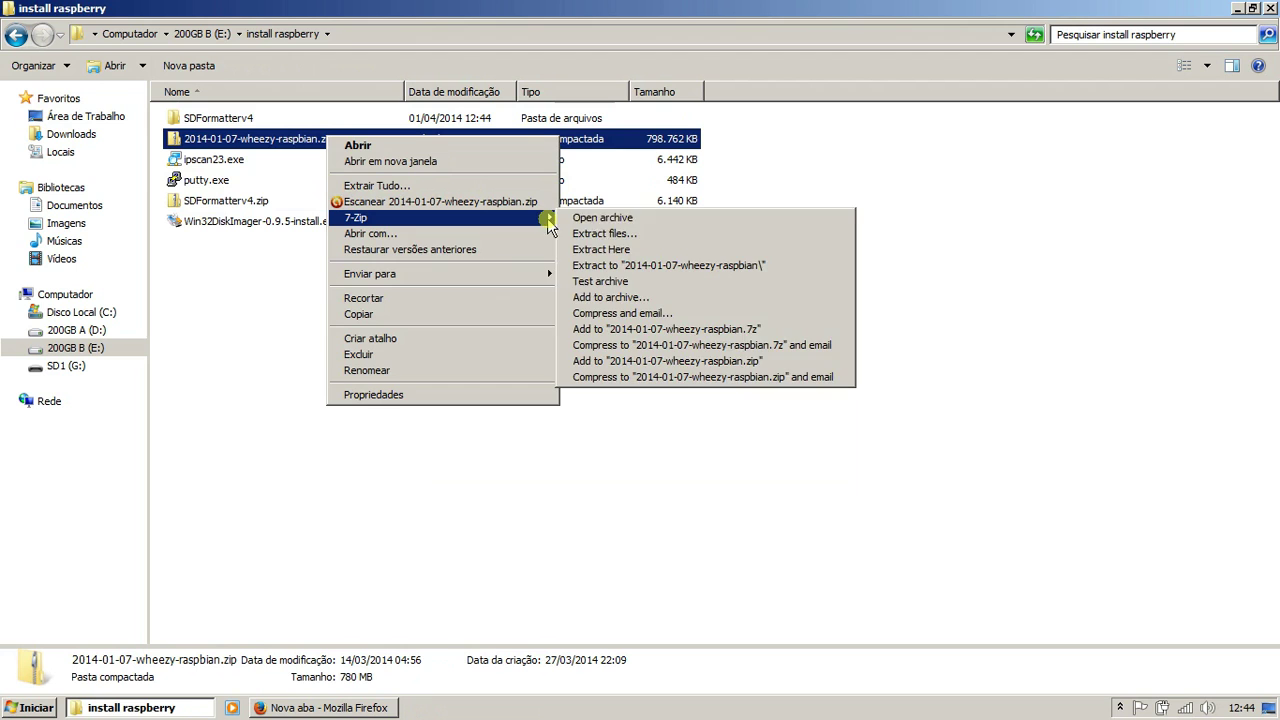
pyautogui.click(592, 266)
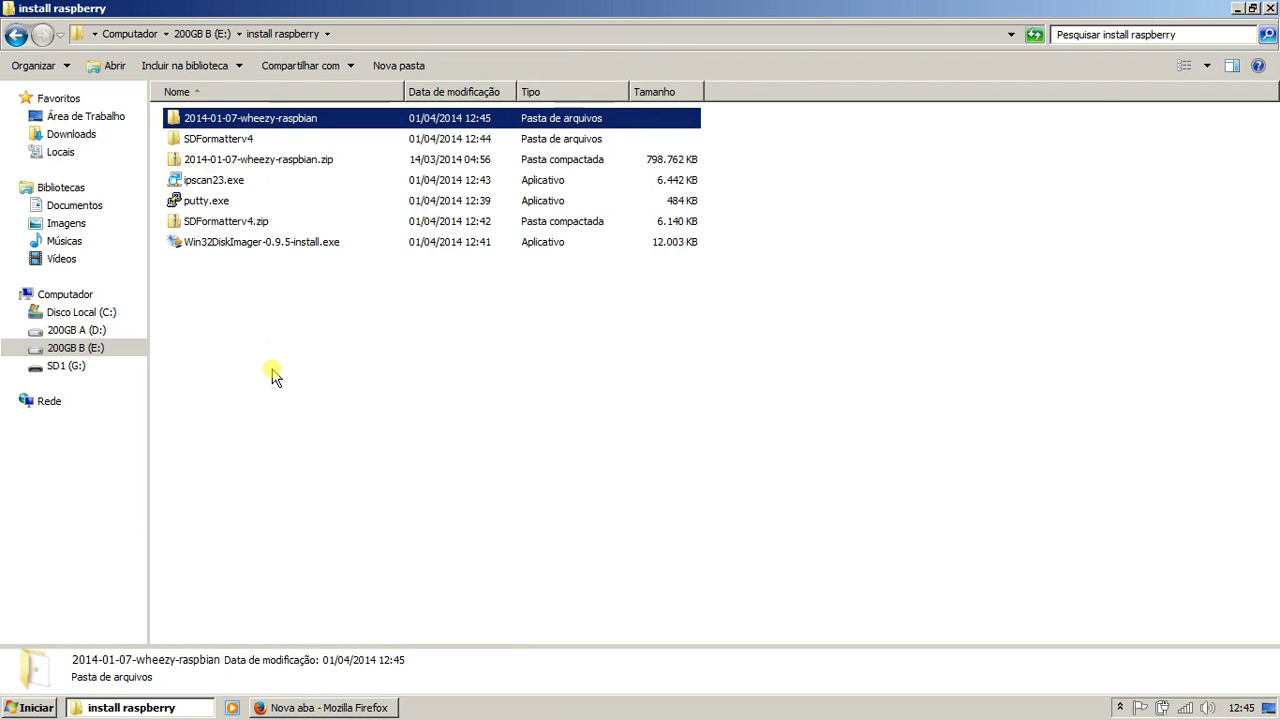
# Inspect the image file in the extracted 2014-01-07-wheezy-raspbian folder, then return to the install raspberry folder
pyautogui.doubleClick(259, 120)
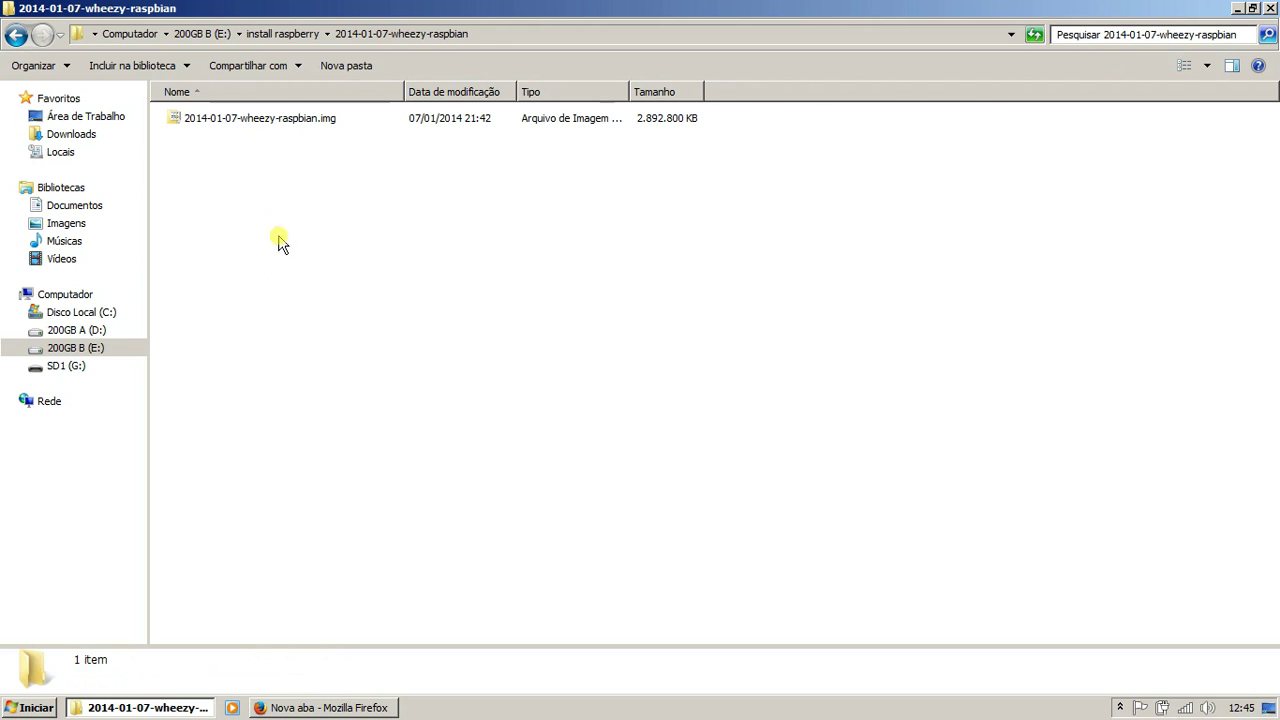
pyautogui.click(265, 122)
pyautogui.click(286, 155)
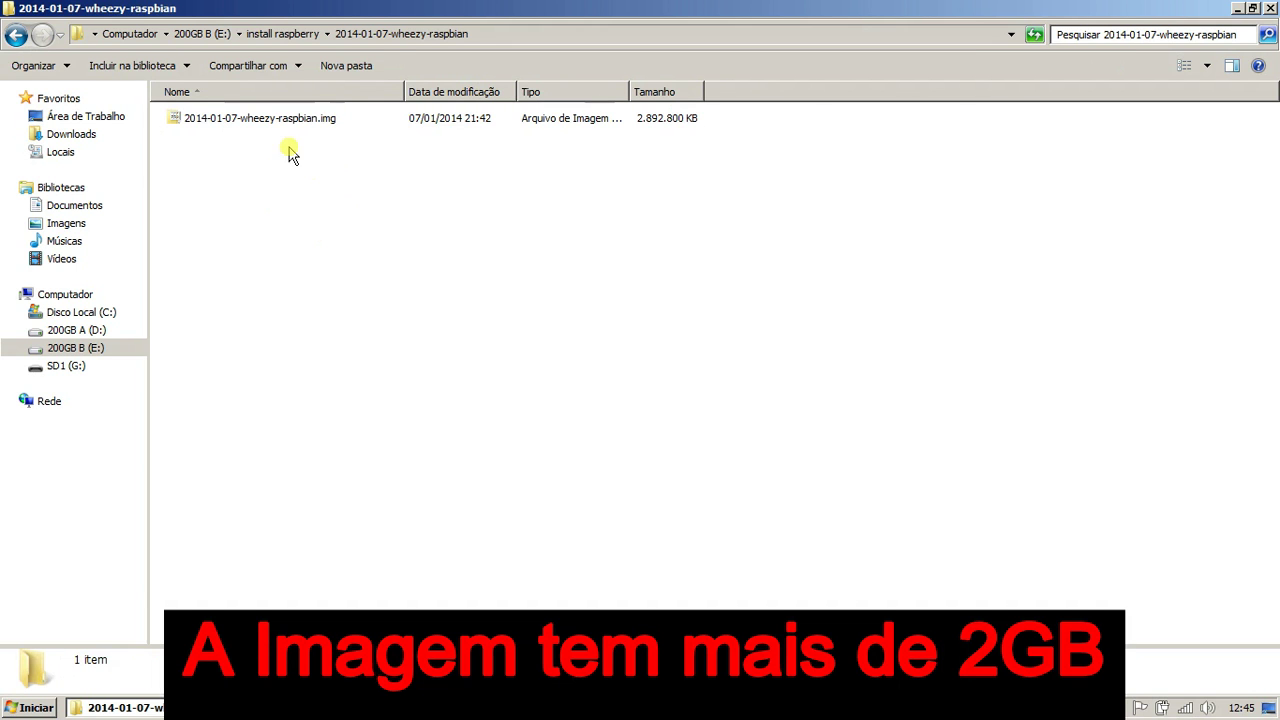
pyautogui.click(303, 36)
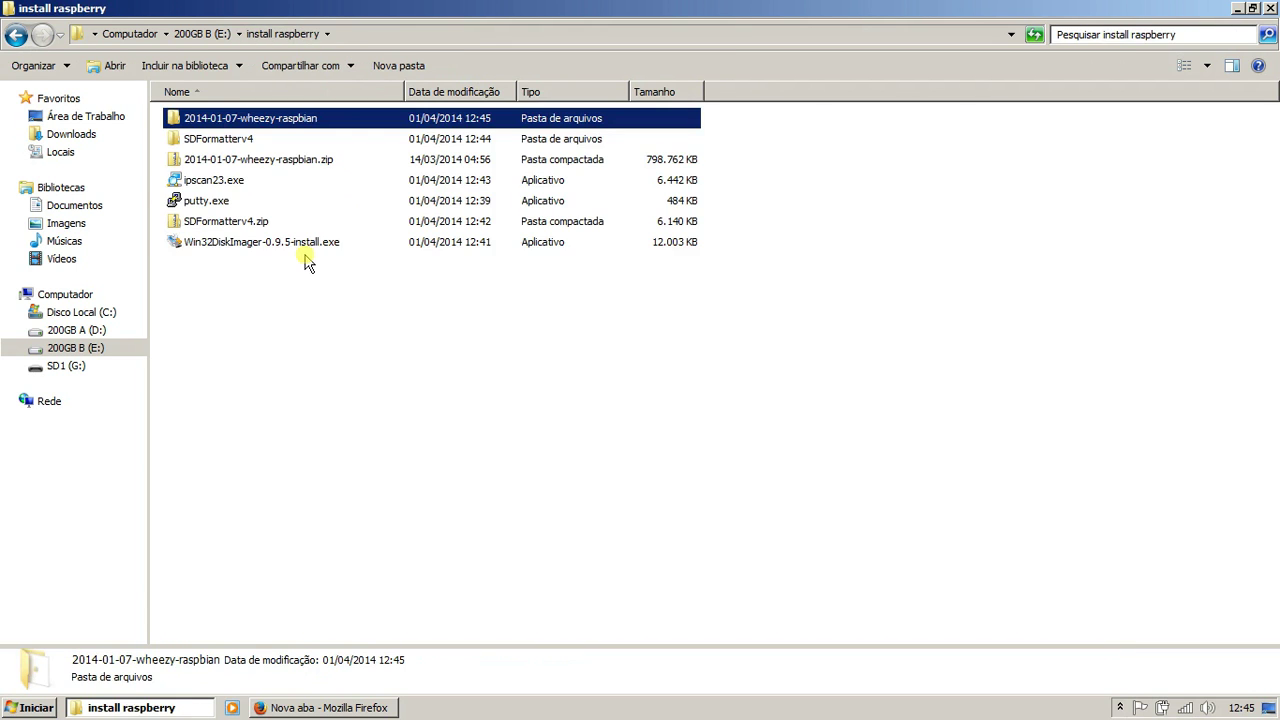
pyautogui.click(290, 327)
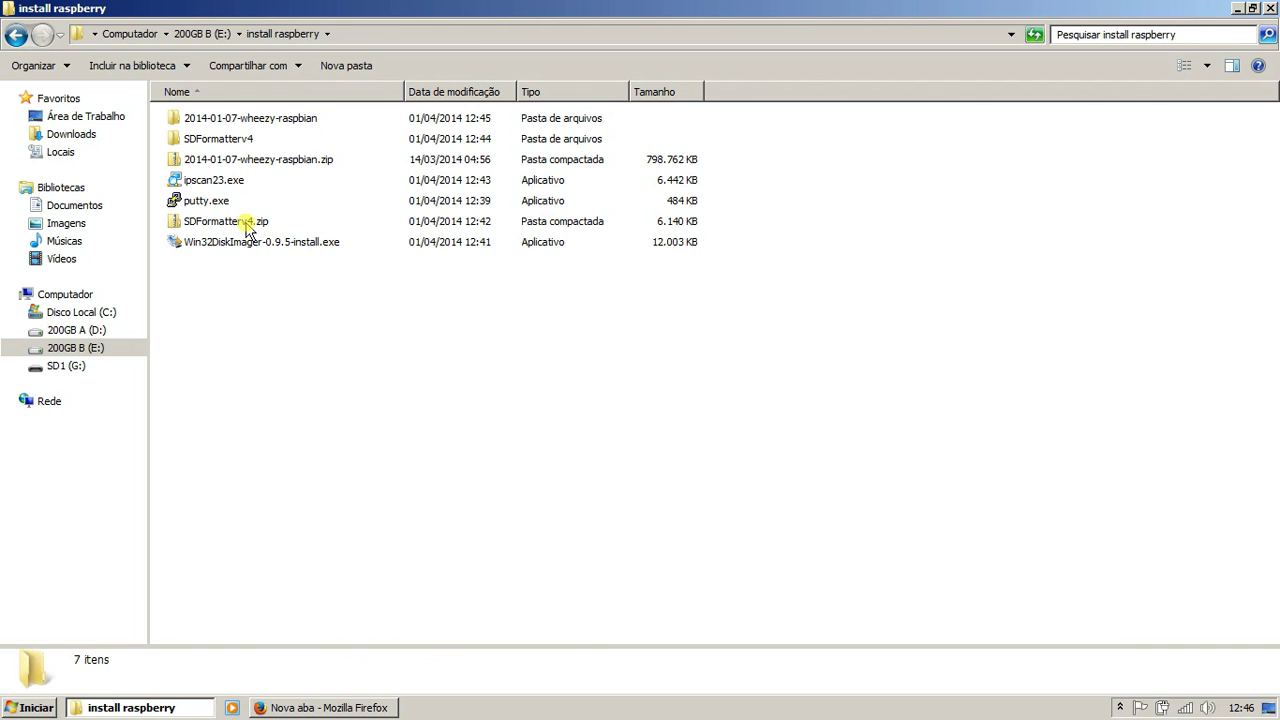
# Run setup.exe from the SDFormatterv4 folder and complete the SDFormatter installation with the default settings
pyautogui.doubleClick(245, 140)
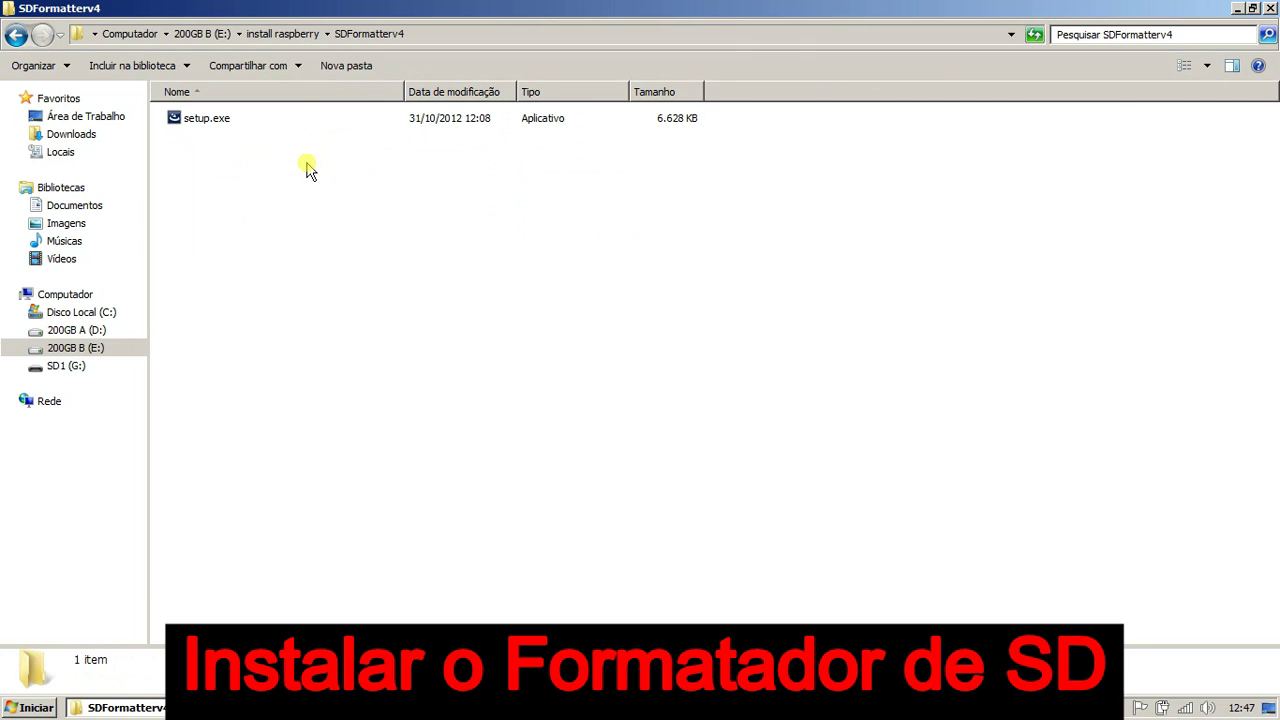
pyautogui.doubleClick(300, 118)
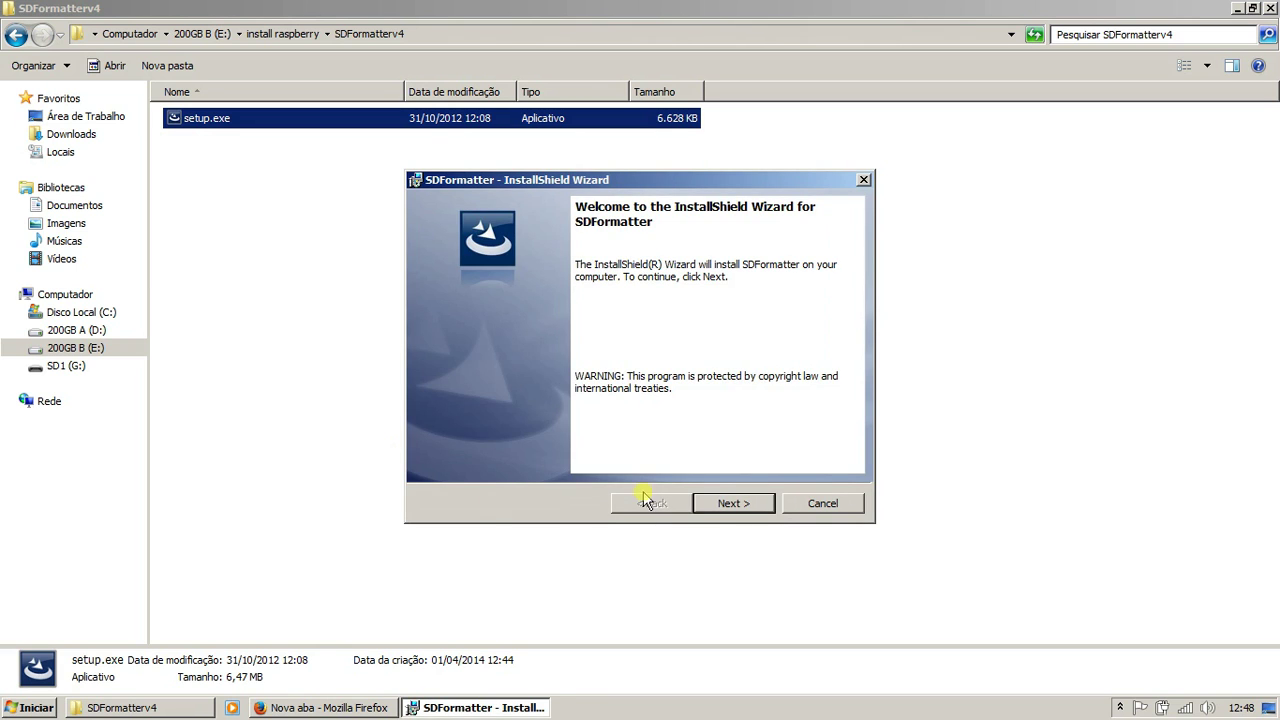
pyautogui.click(727, 506)
pyautogui.click(727, 503)
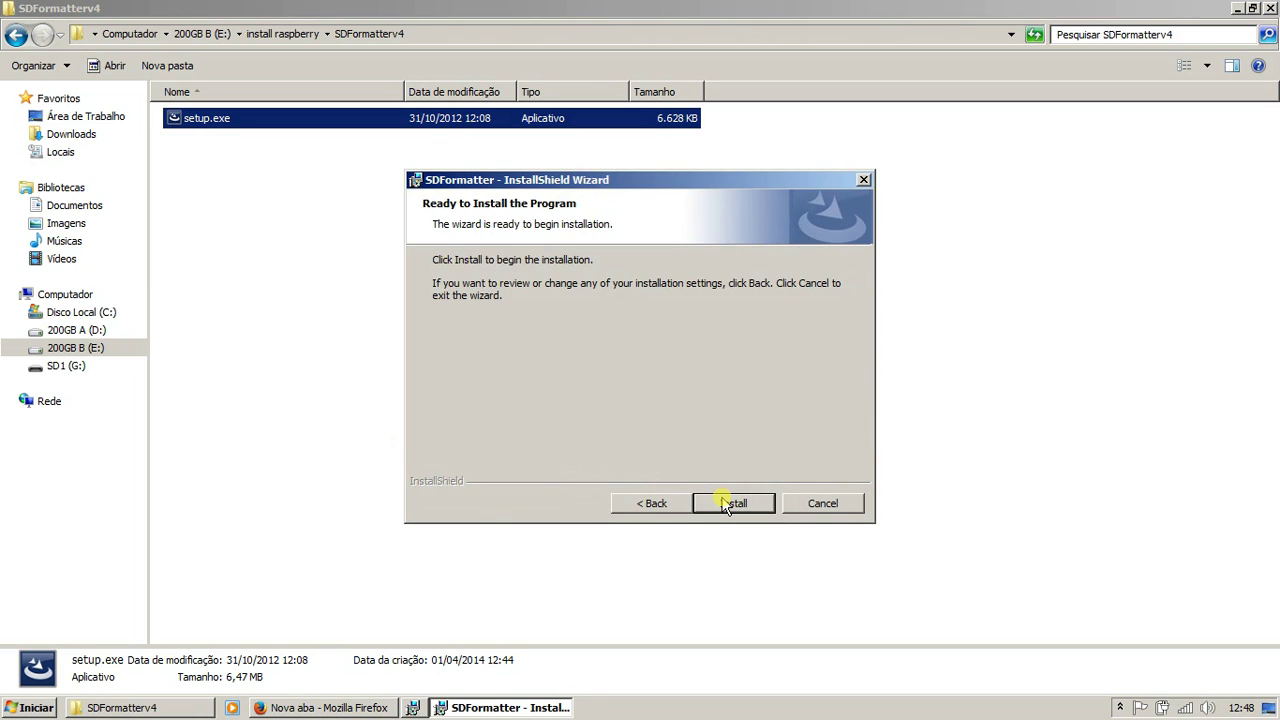
pyautogui.click(727, 503)
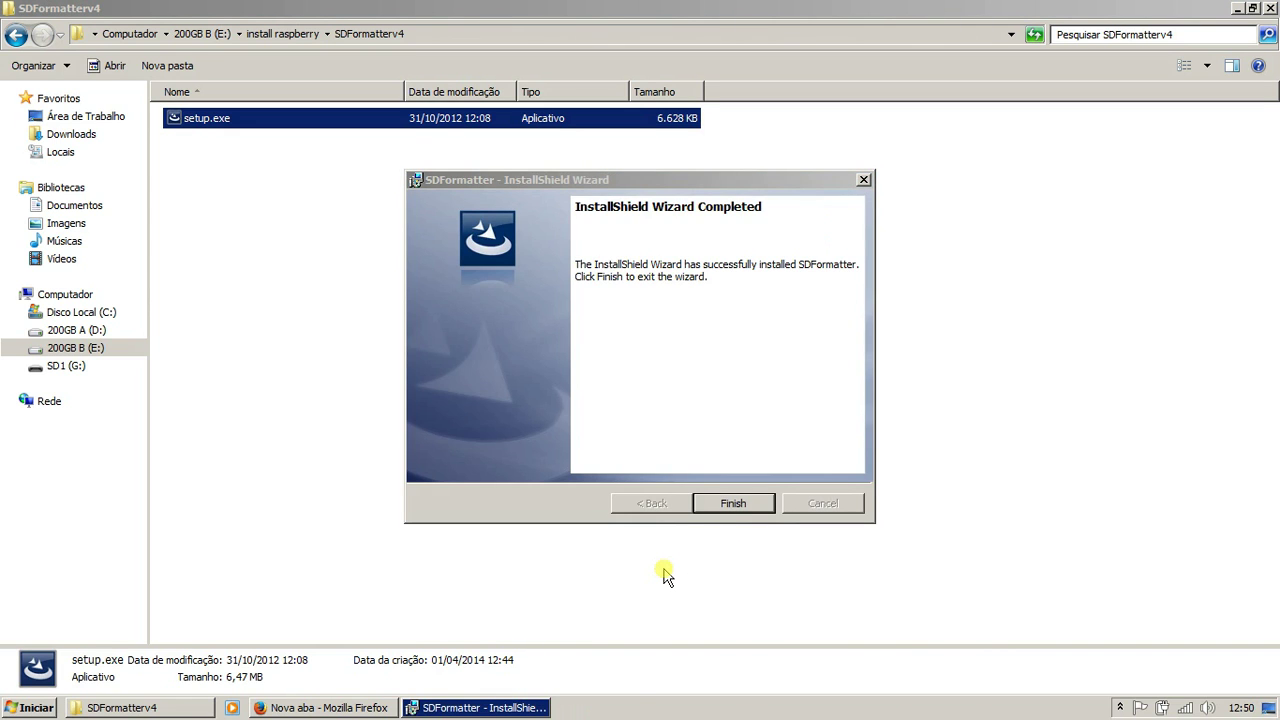
pyautogui.click(727, 508)
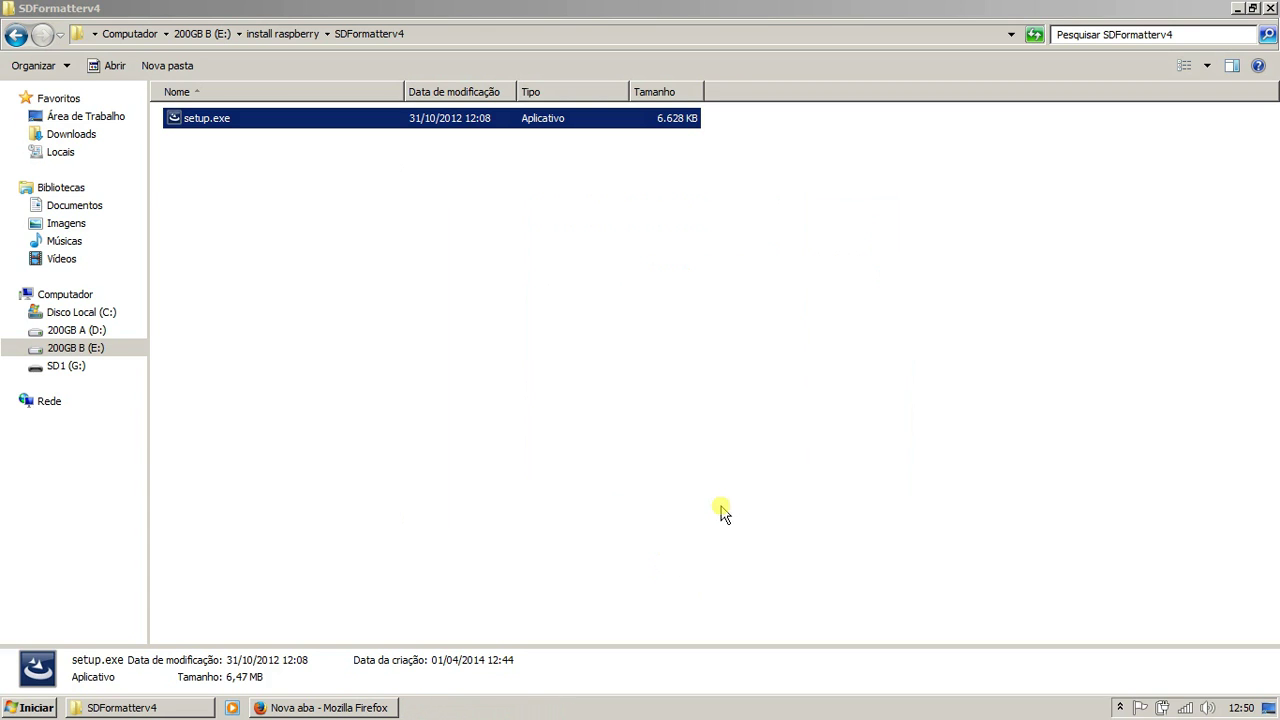
pyautogui.click(312, 507)
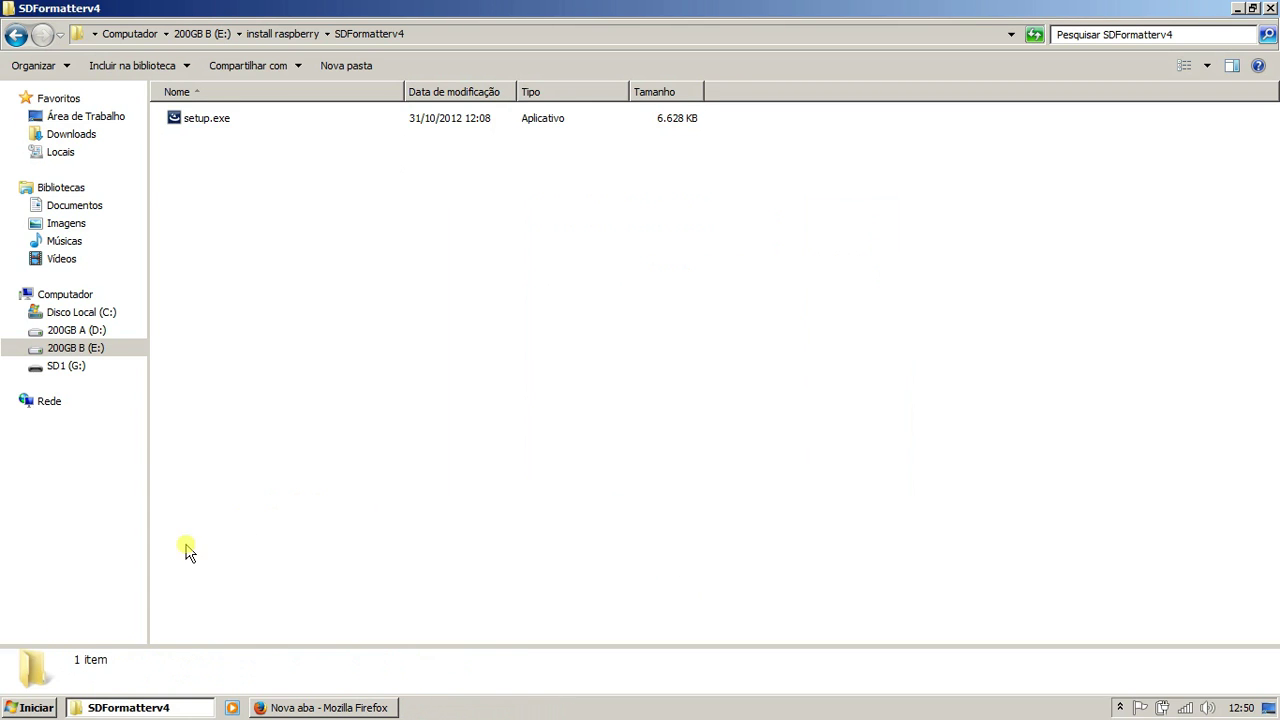
# Launch the installed SDFormatter program and select SD card drive G: as the drive to format
pyautogui.click(30, 707)
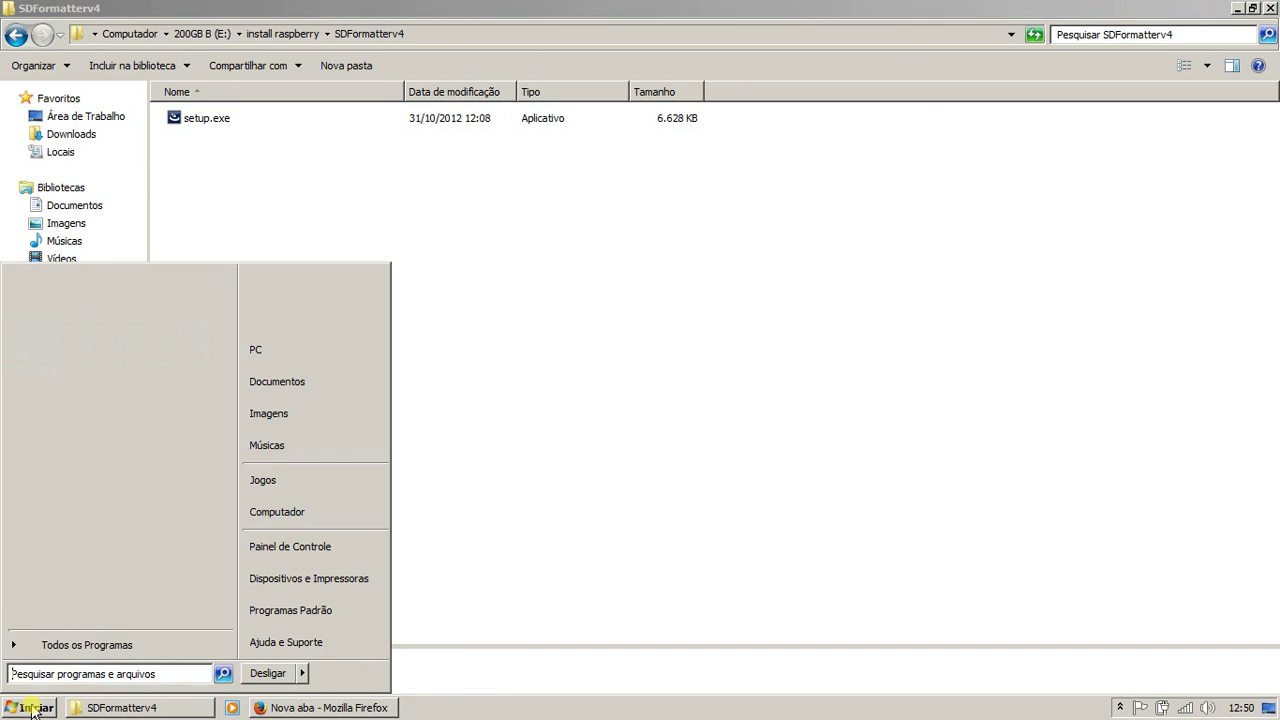
pyautogui.click(51, 653)
pyautogui.moveTo(229, 414); pyautogui.dragTo(220, 560)
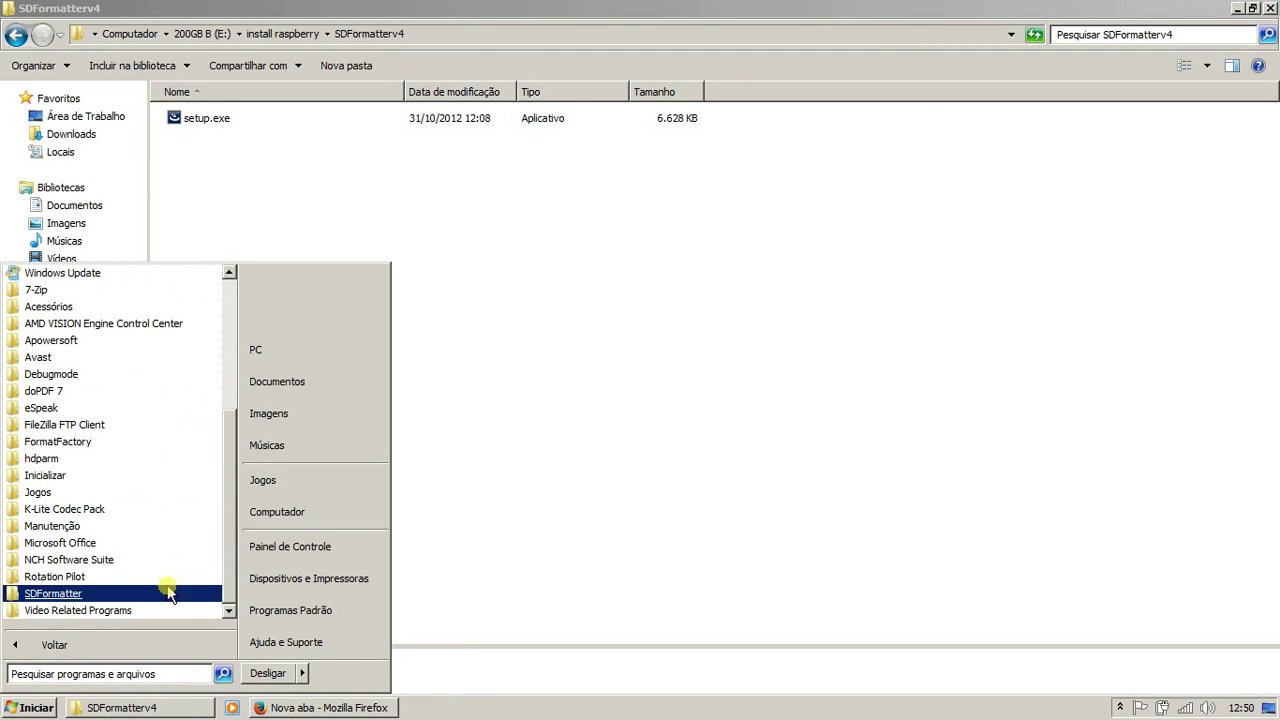
pyautogui.click(73, 596)
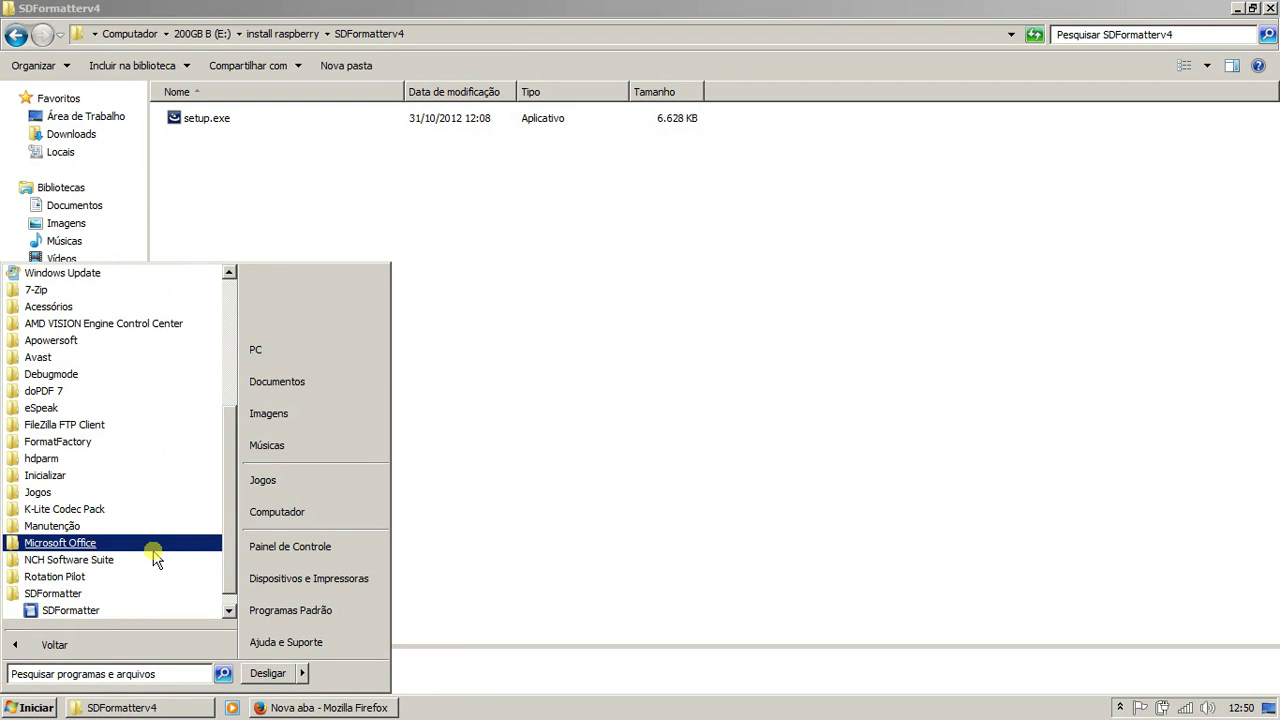
pyautogui.moveTo(229, 551); pyautogui.dragTo(226, 578)
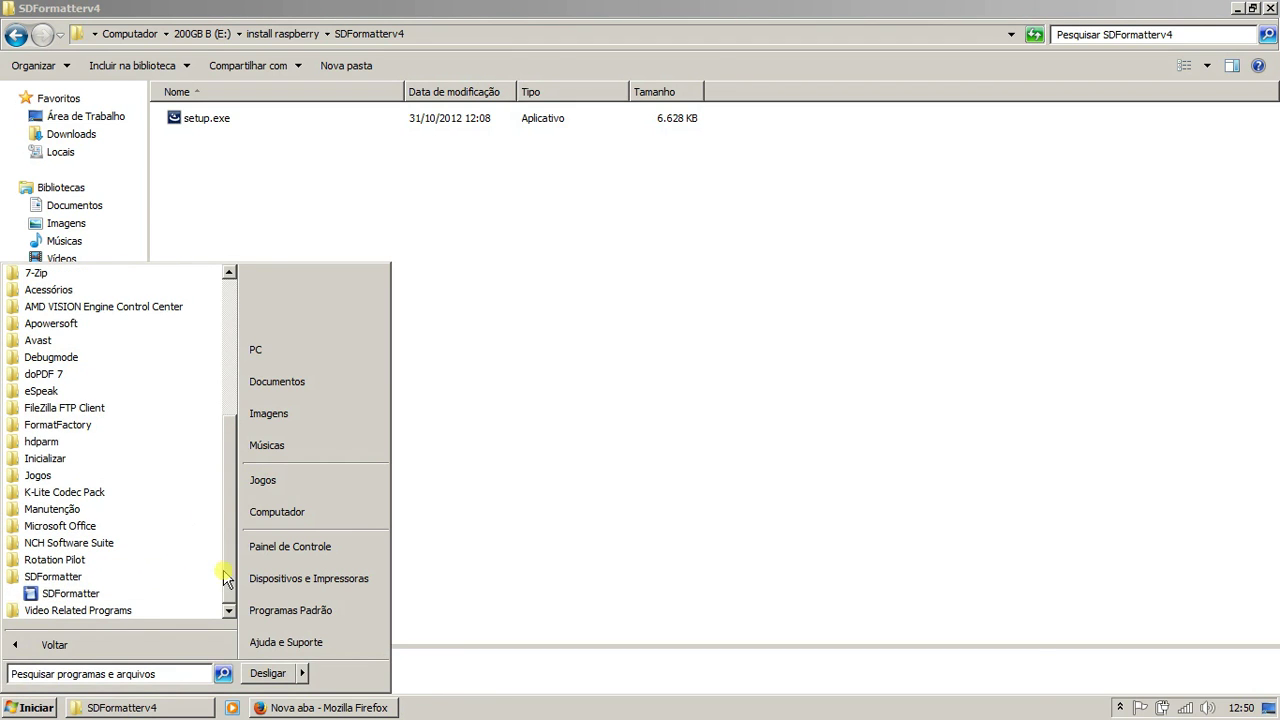
pyautogui.click(70, 594)
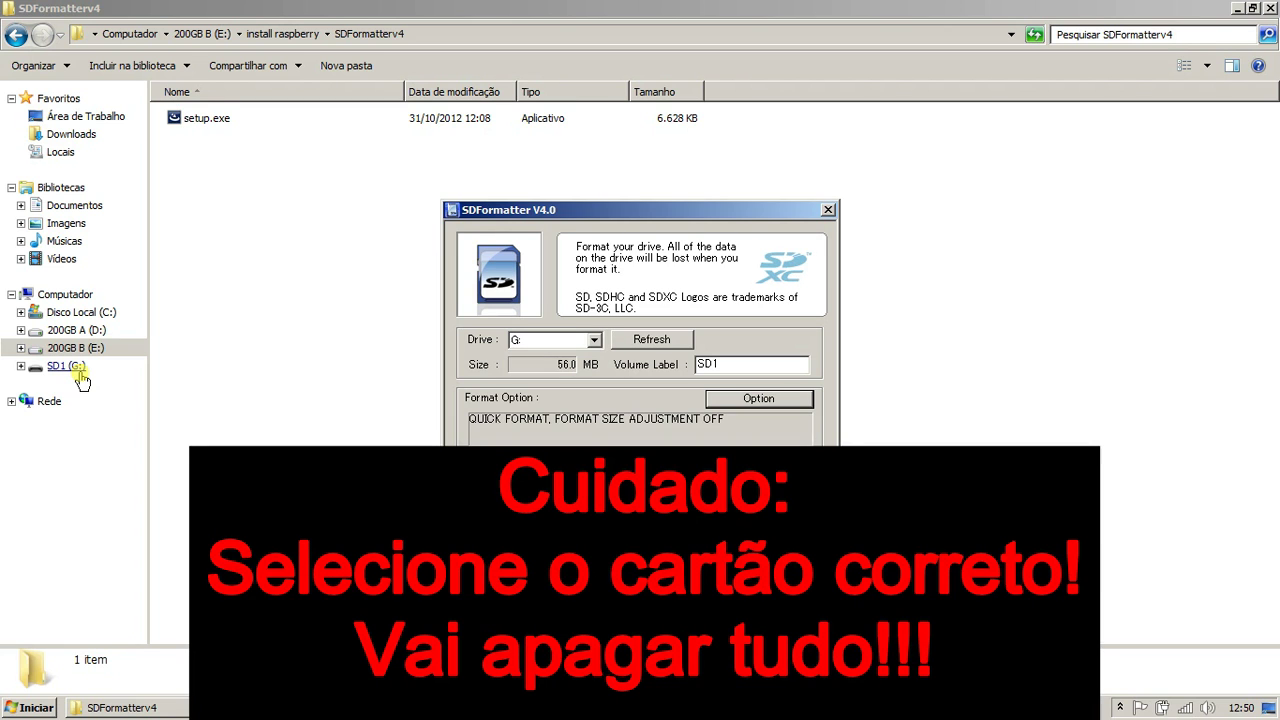
pyautogui.click(595, 341)
pyautogui.click(595, 340)
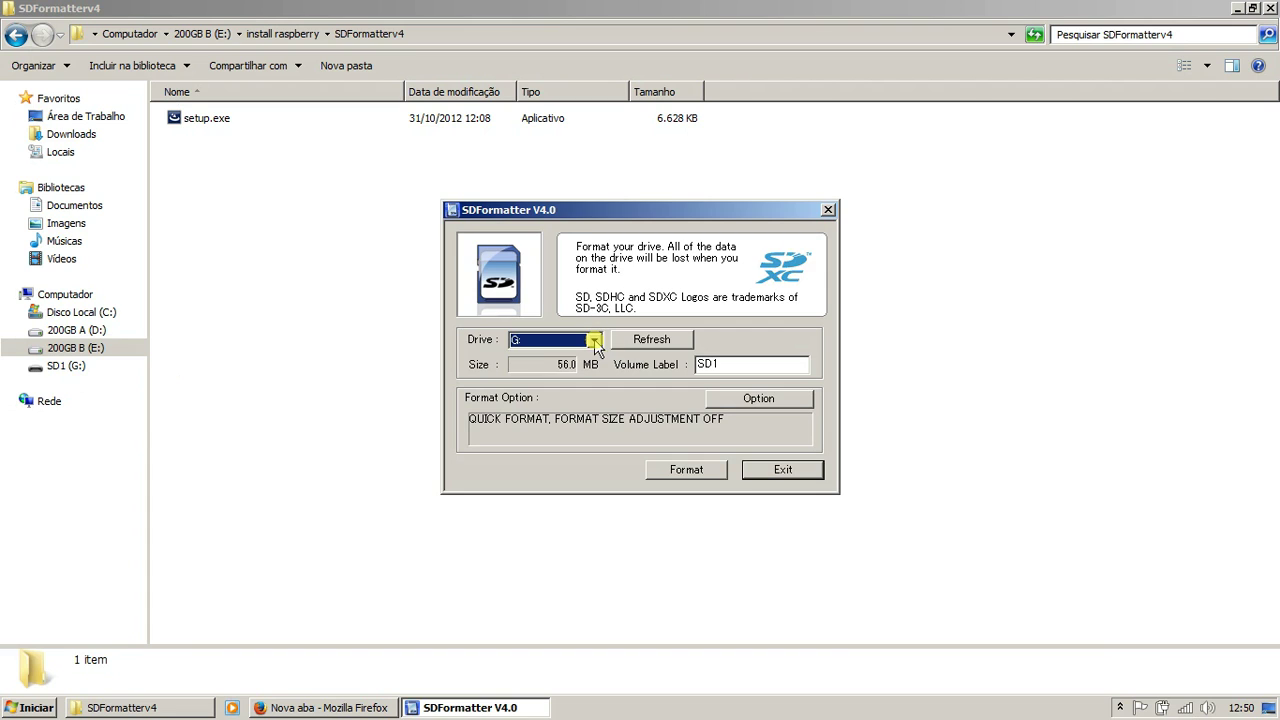
# Refresh the drive list, keep drive G: selected, and set FORMAT SIZE ADJUSTMENT to ON with the QUICK format type
pyautogui.click(622, 340)
pyautogui.click(592, 341)
pyautogui.click(592, 341)
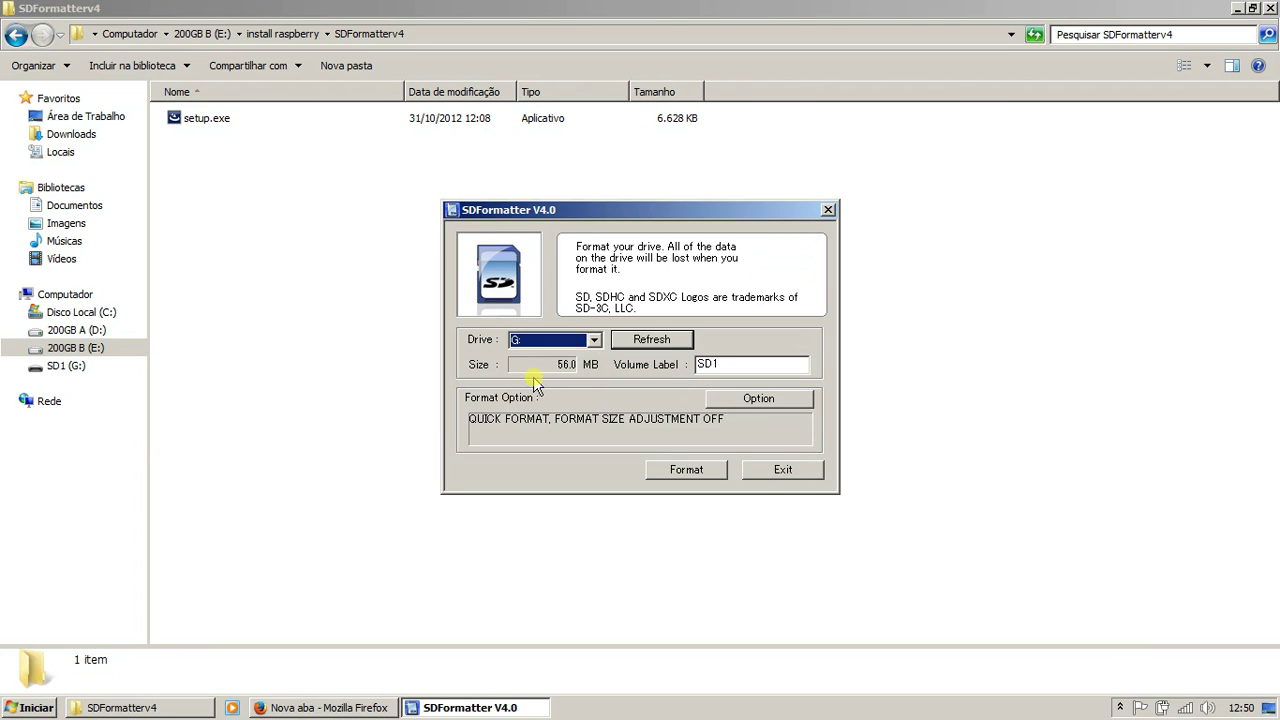
pyautogui.click(750, 402)
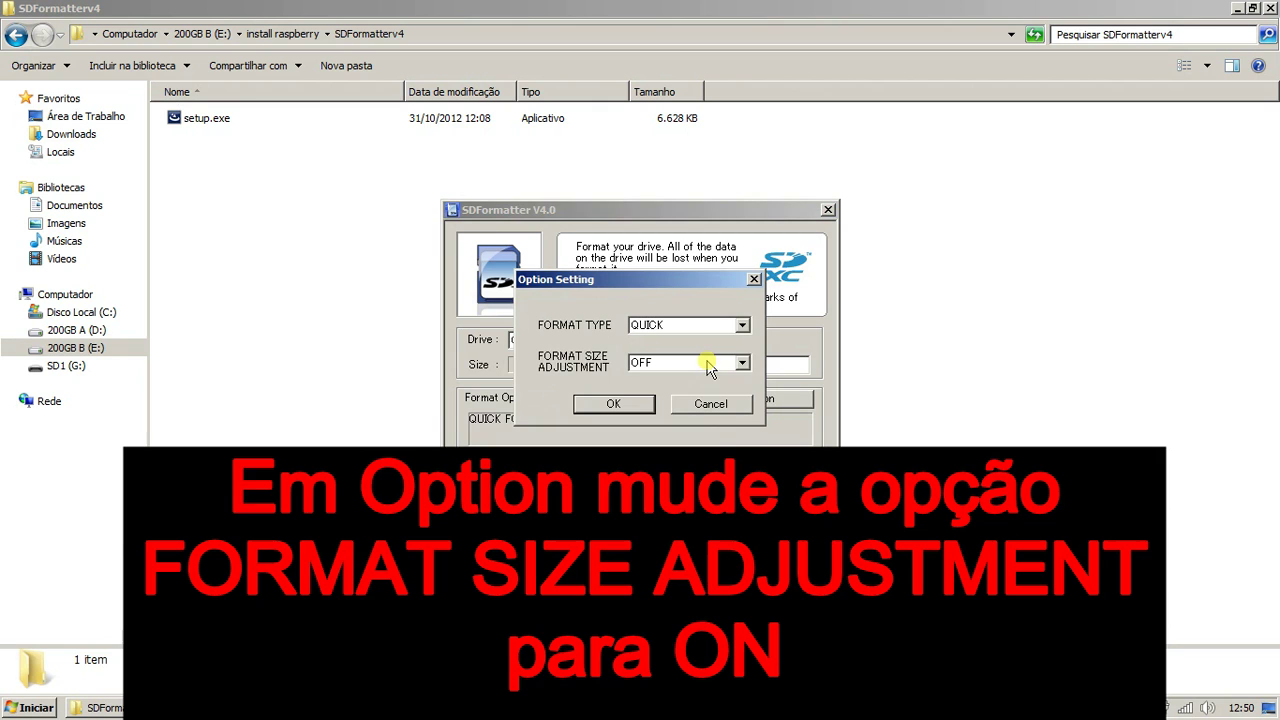
pyautogui.click(710, 363)
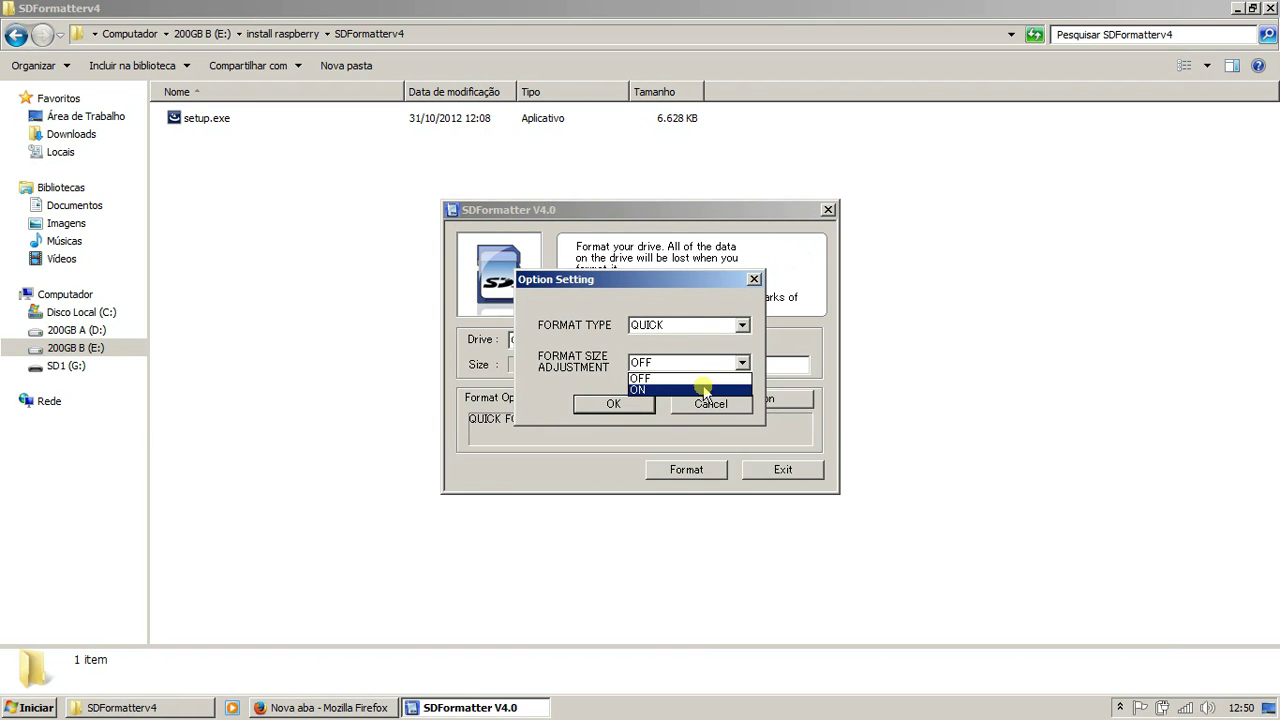
pyautogui.click(705, 389)
pyautogui.click(641, 404)
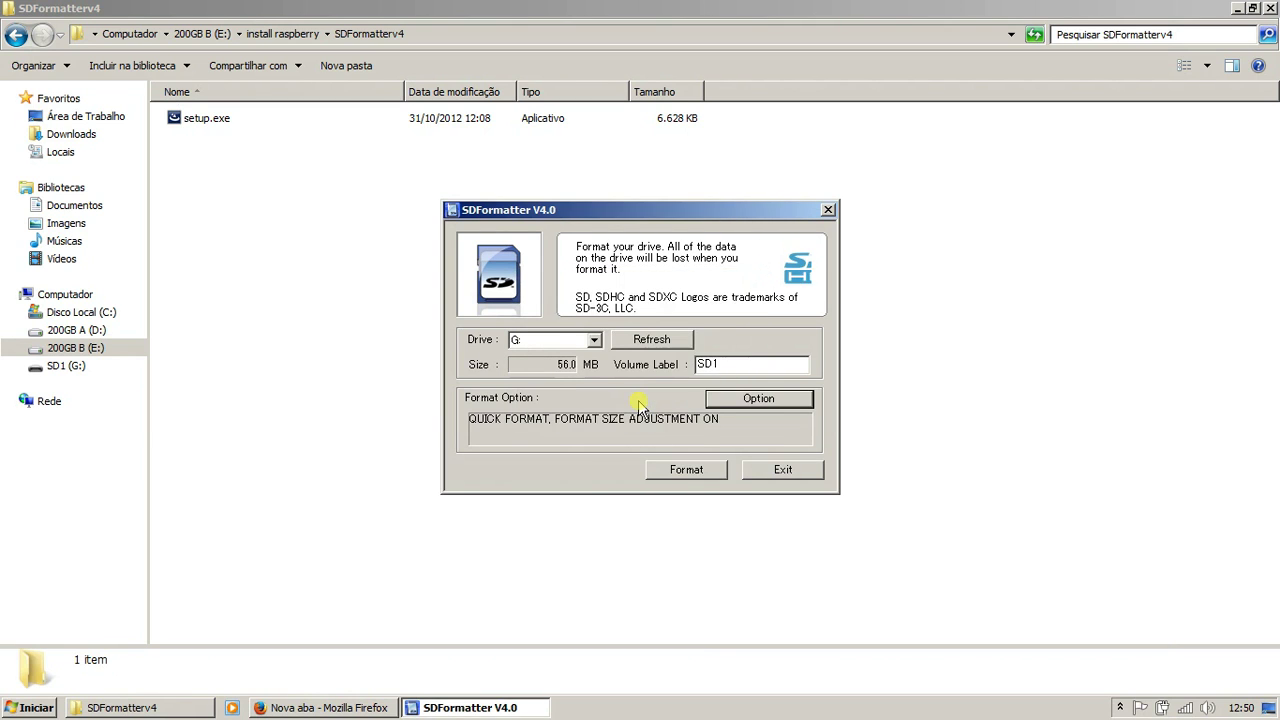
# Quick-format the SD card in drive G: and exit SDFormatter
pyautogui.click(692, 477)
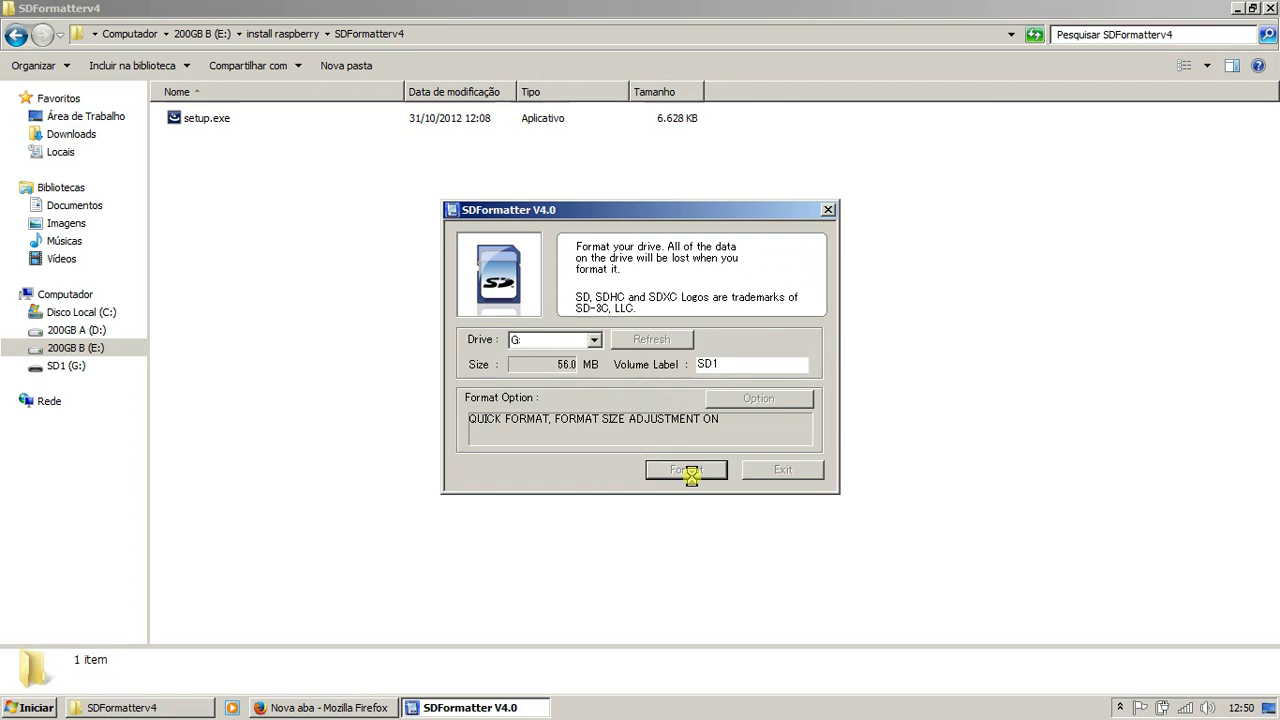
pyautogui.click(685, 396)
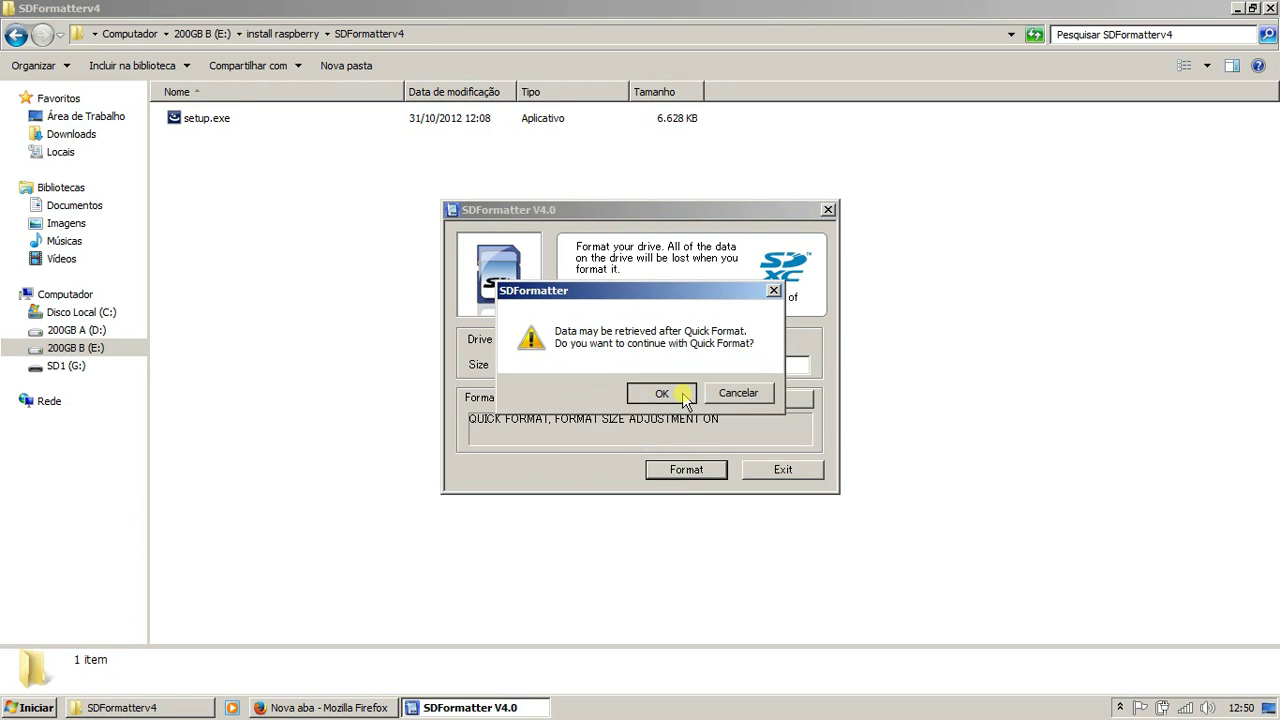
pyautogui.click(685, 396)
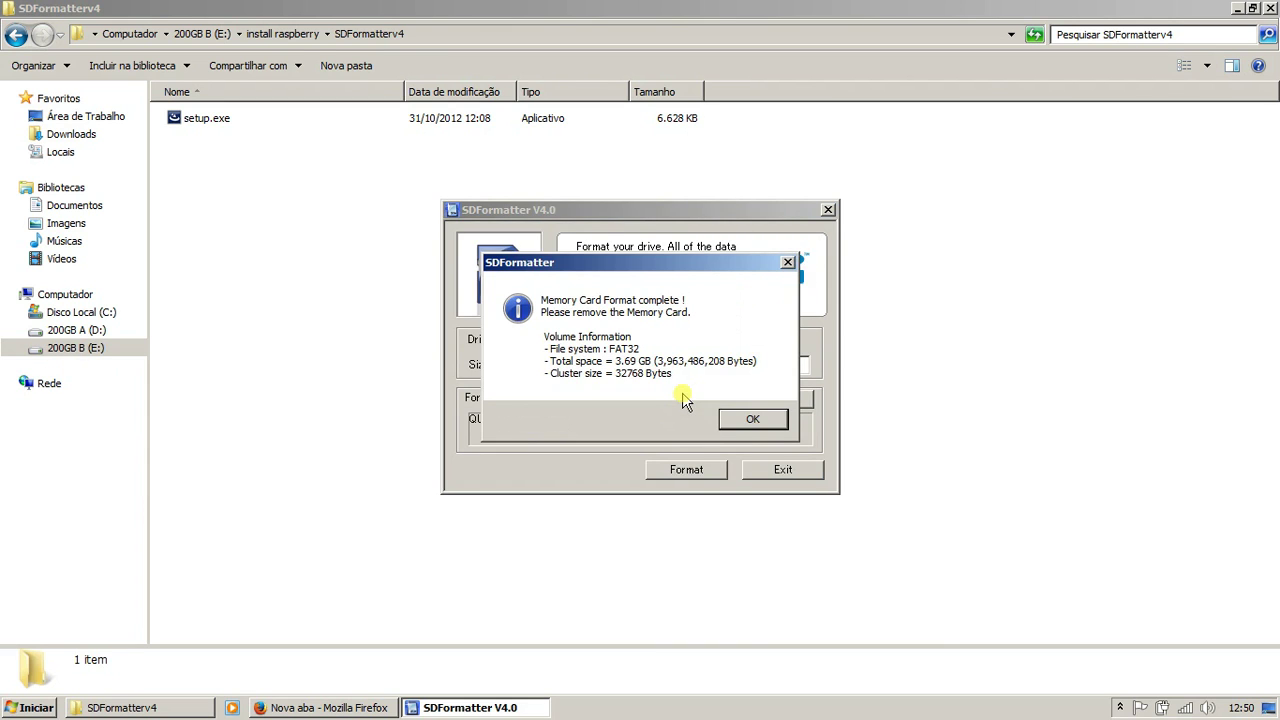
pyautogui.click(744, 421)
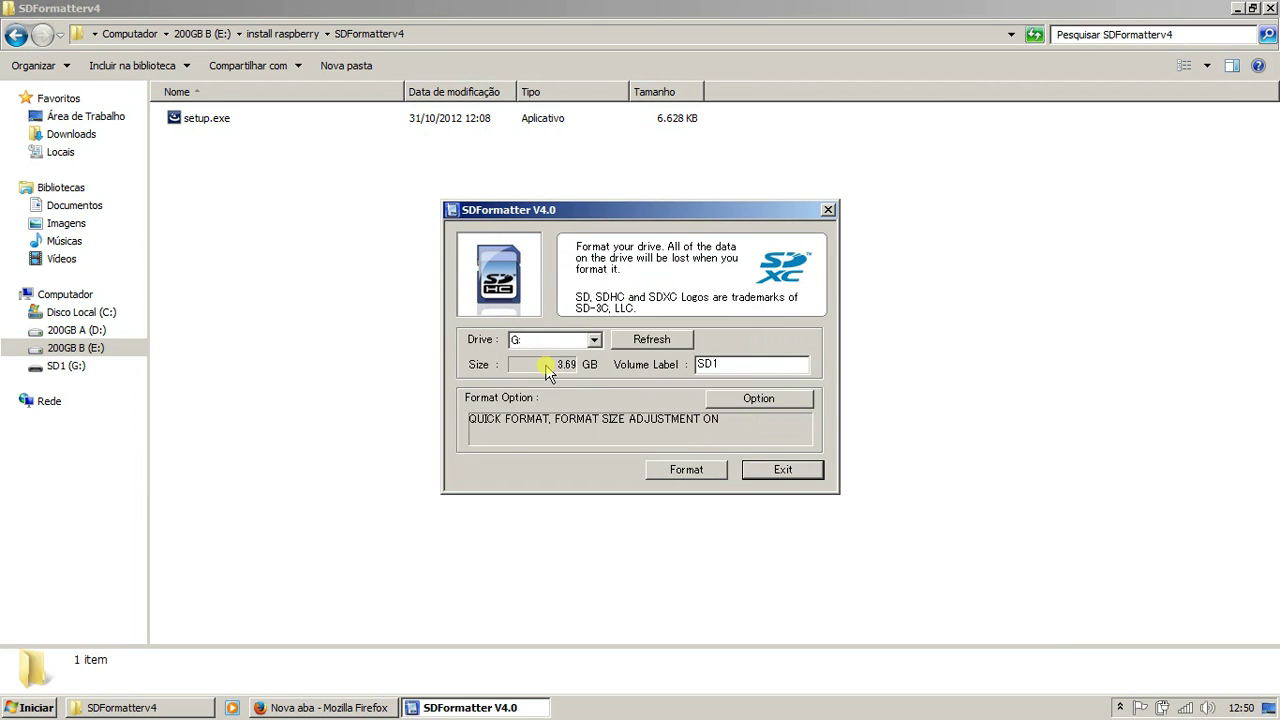
pyautogui.click(771, 471)
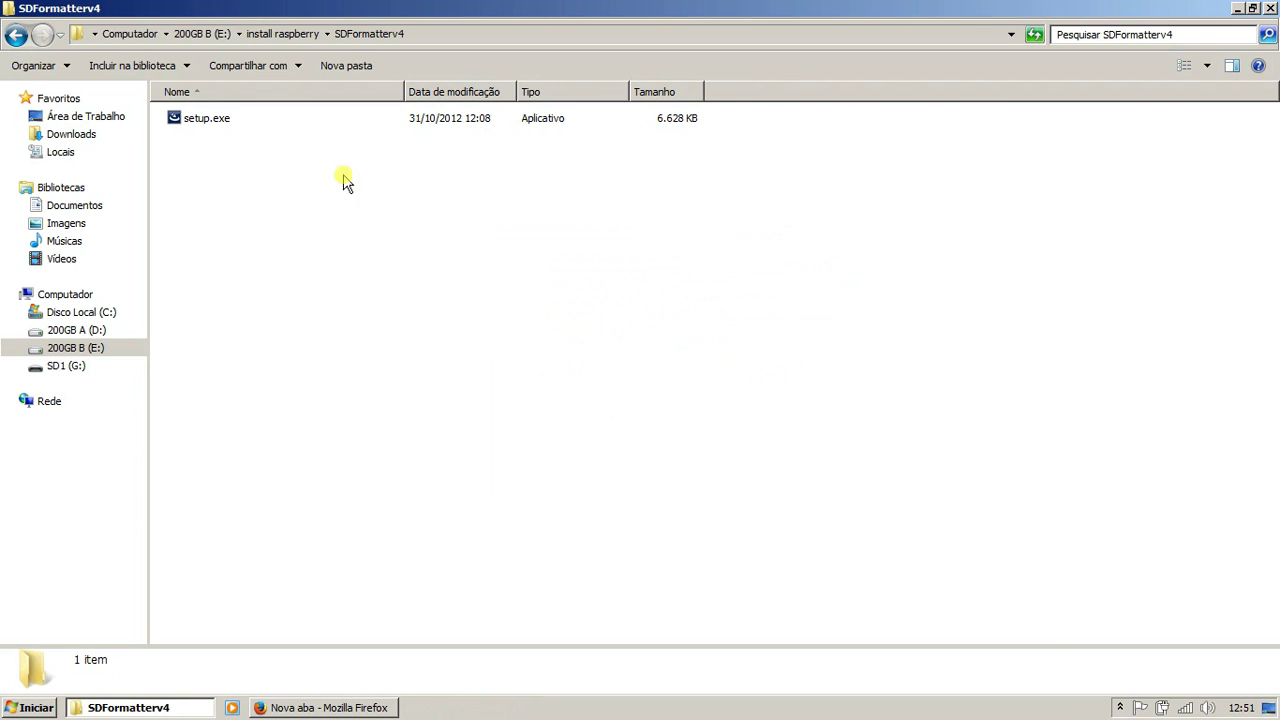
# Check the image file inside the 2014-01-07-wheezy-raspbian folder, then return to the install raspberry folder
pyautogui.click(283, 36)
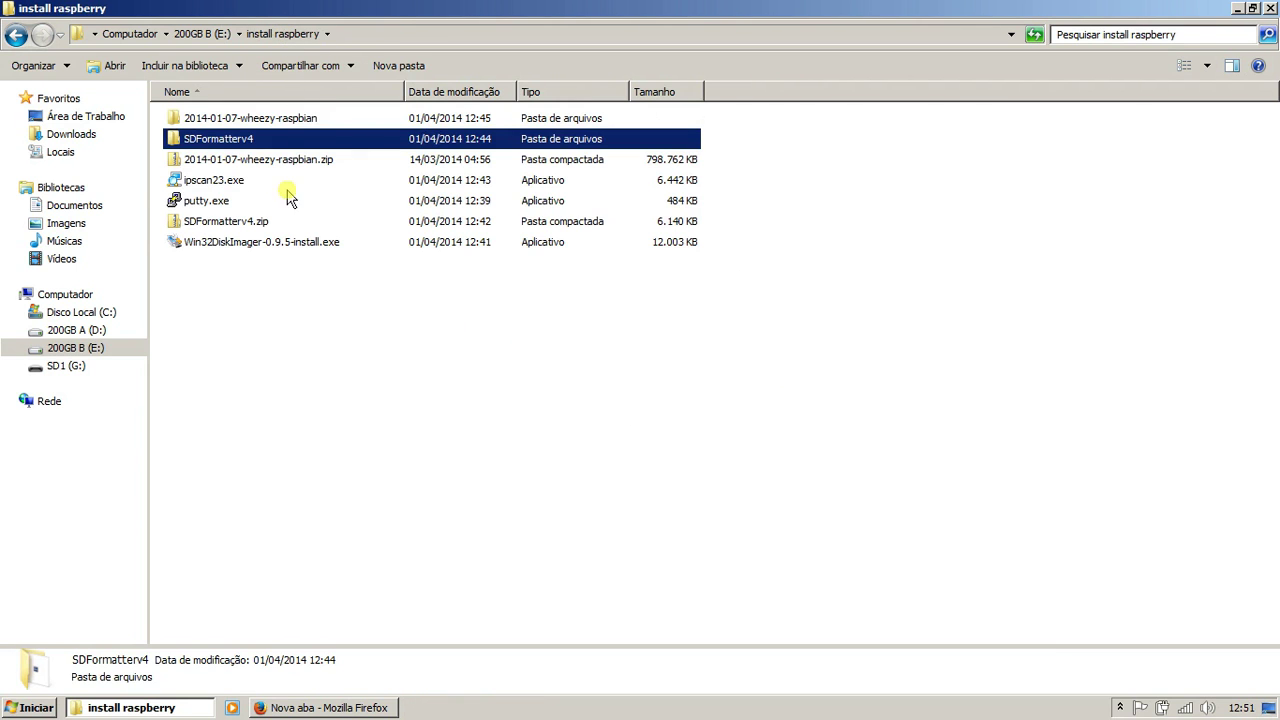
pyautogui.click(283, 306)
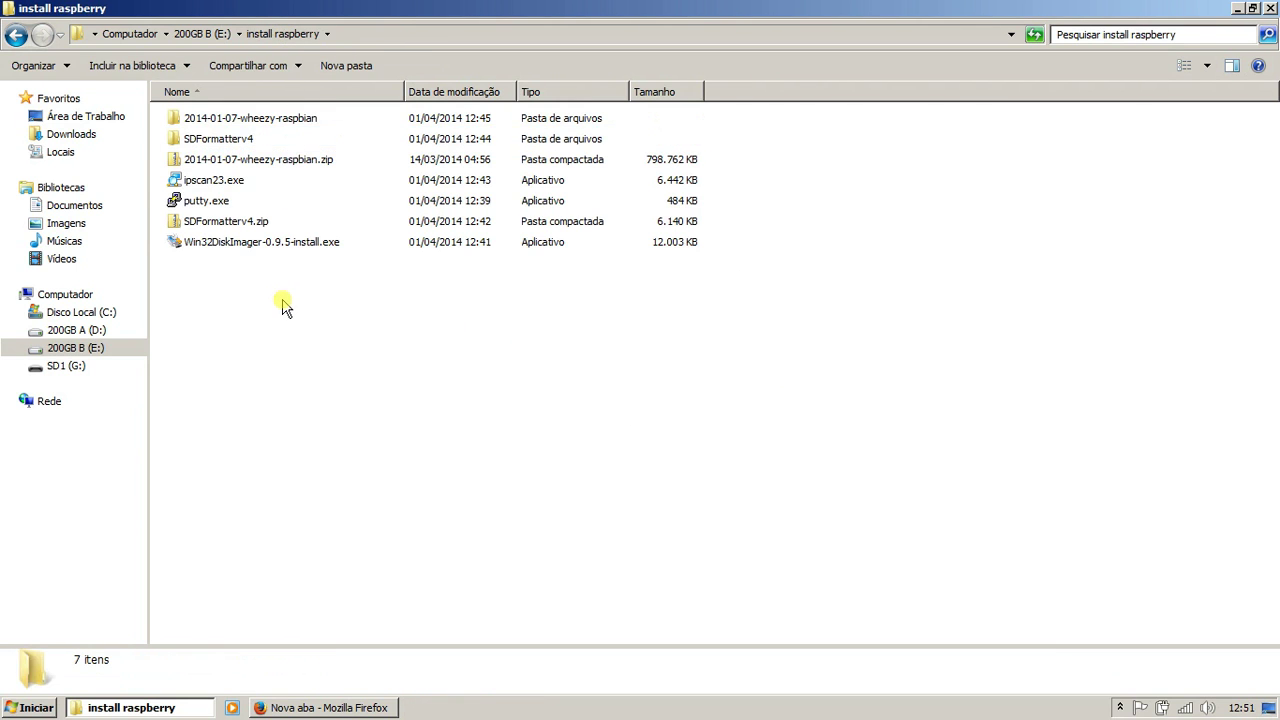
pyautogui.doubleClick(271, 119)
pyautogui.click(275, 120)
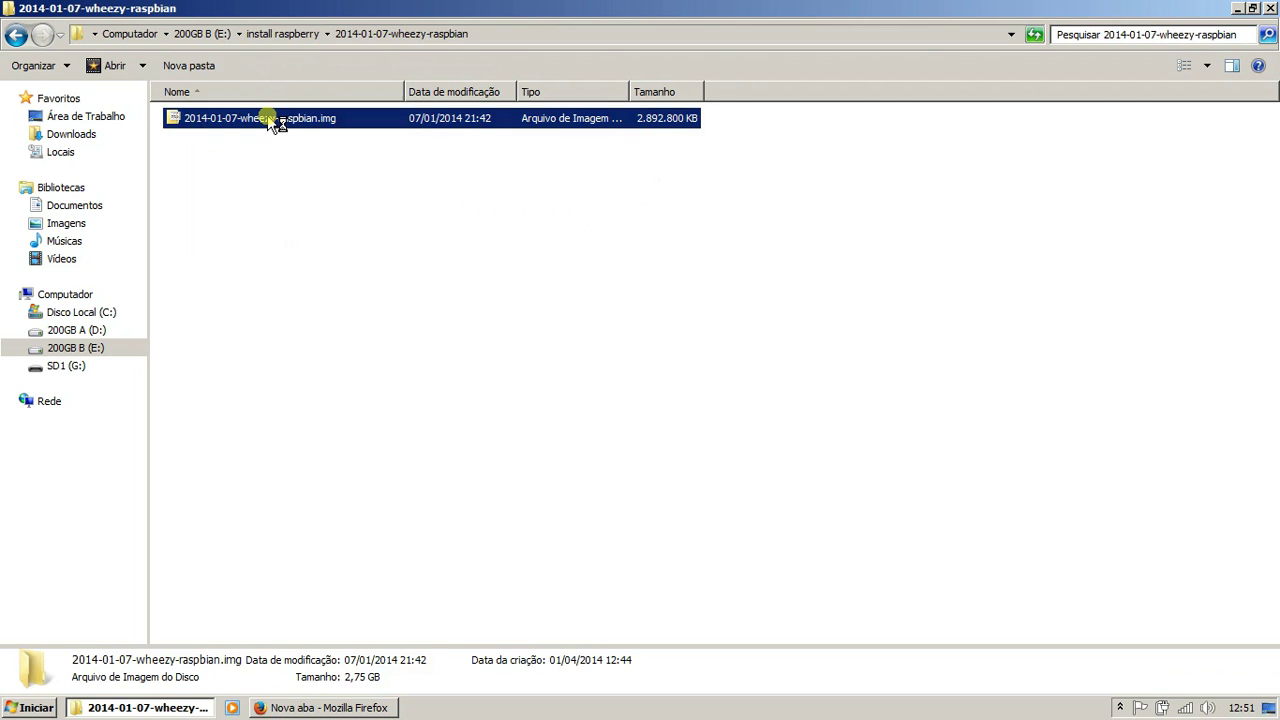
pyautogui.click(279, 183)
pyautogui.click(309, 33)
# Run Win32DiskImager-0.9.5-install.exe and accept the license agreement in the setup wizard
pyautogui.click(272, 268)
pyautogui.doubleClick(268, 244)
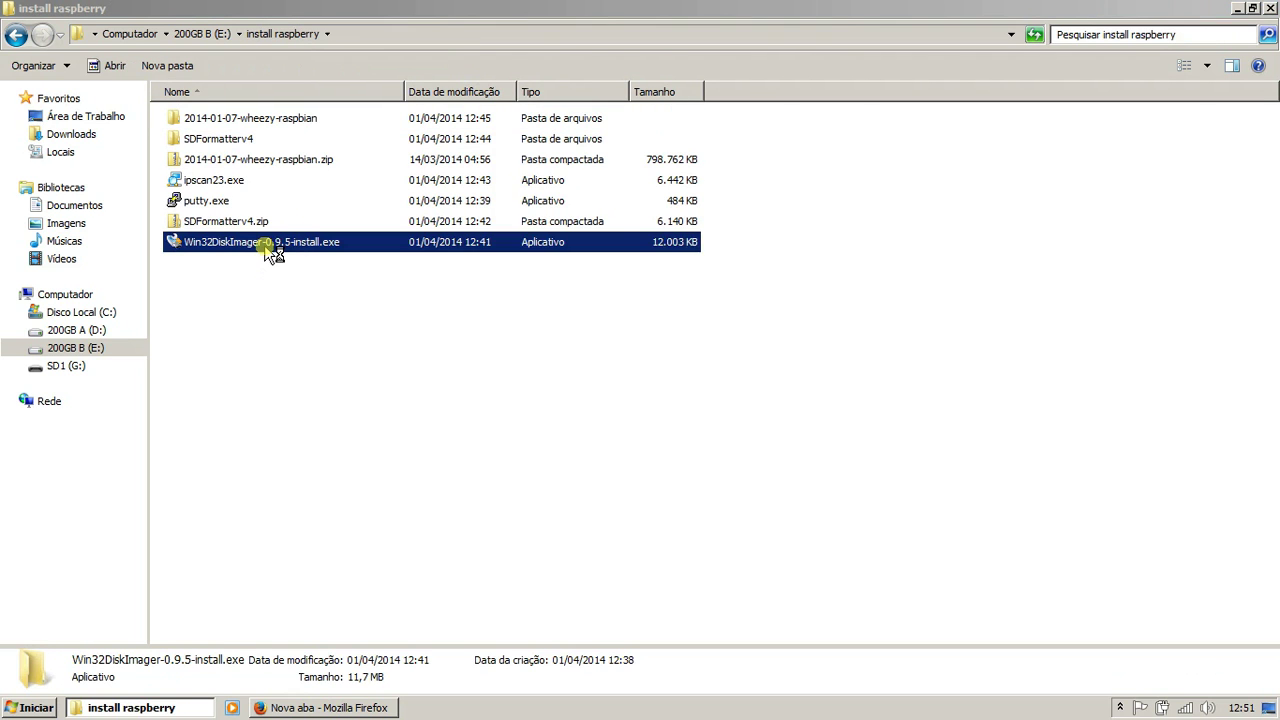
pyautogui.click(693, 380)
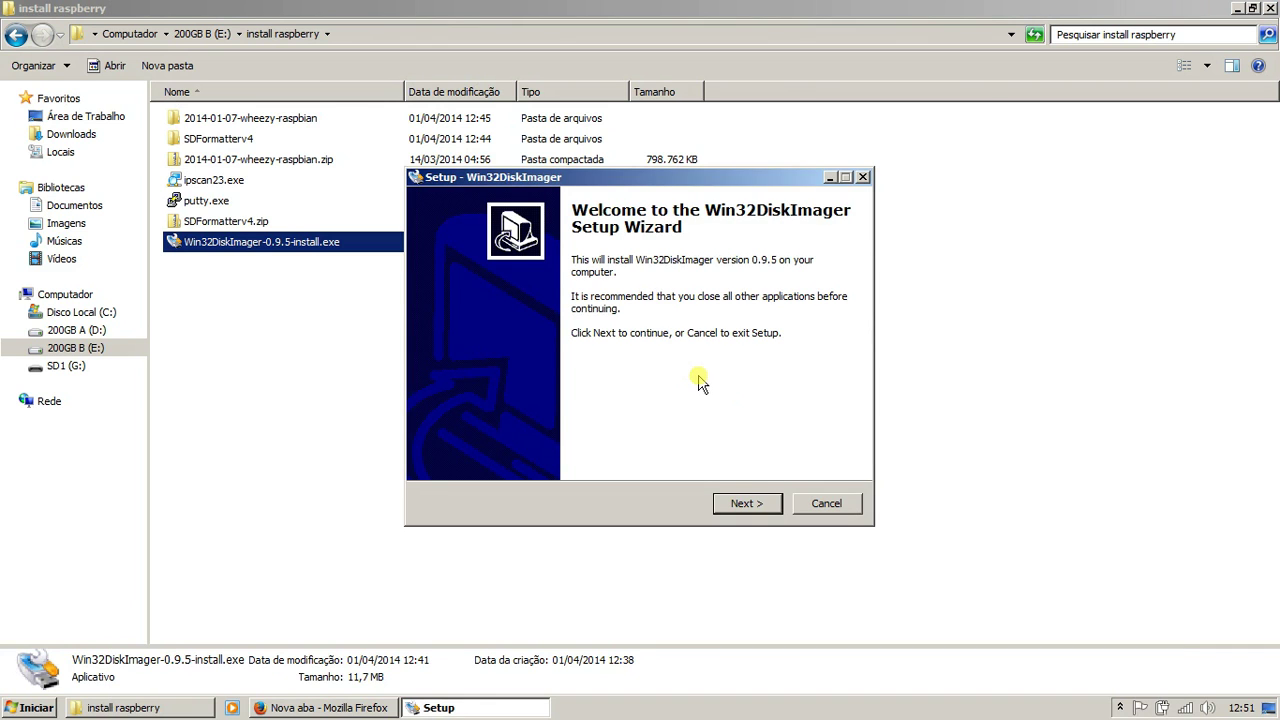
pyautogui.click(740, 505)
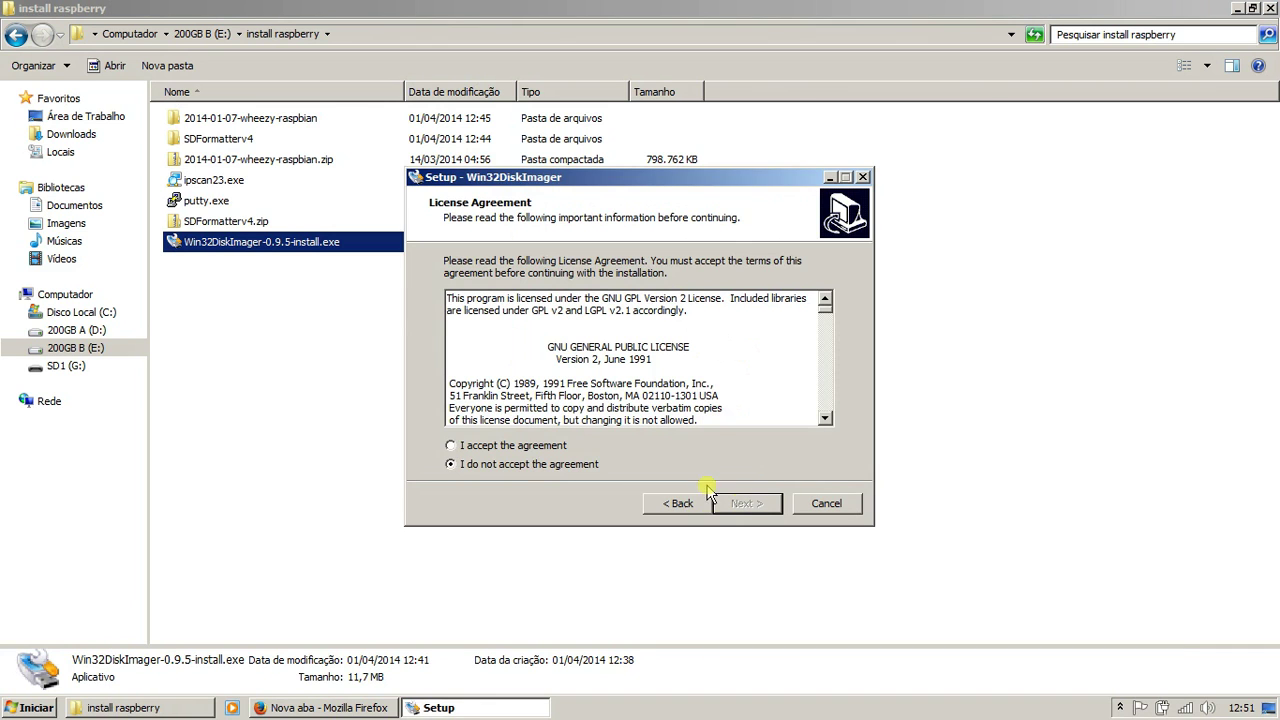
pyautogui.click(538, 448)
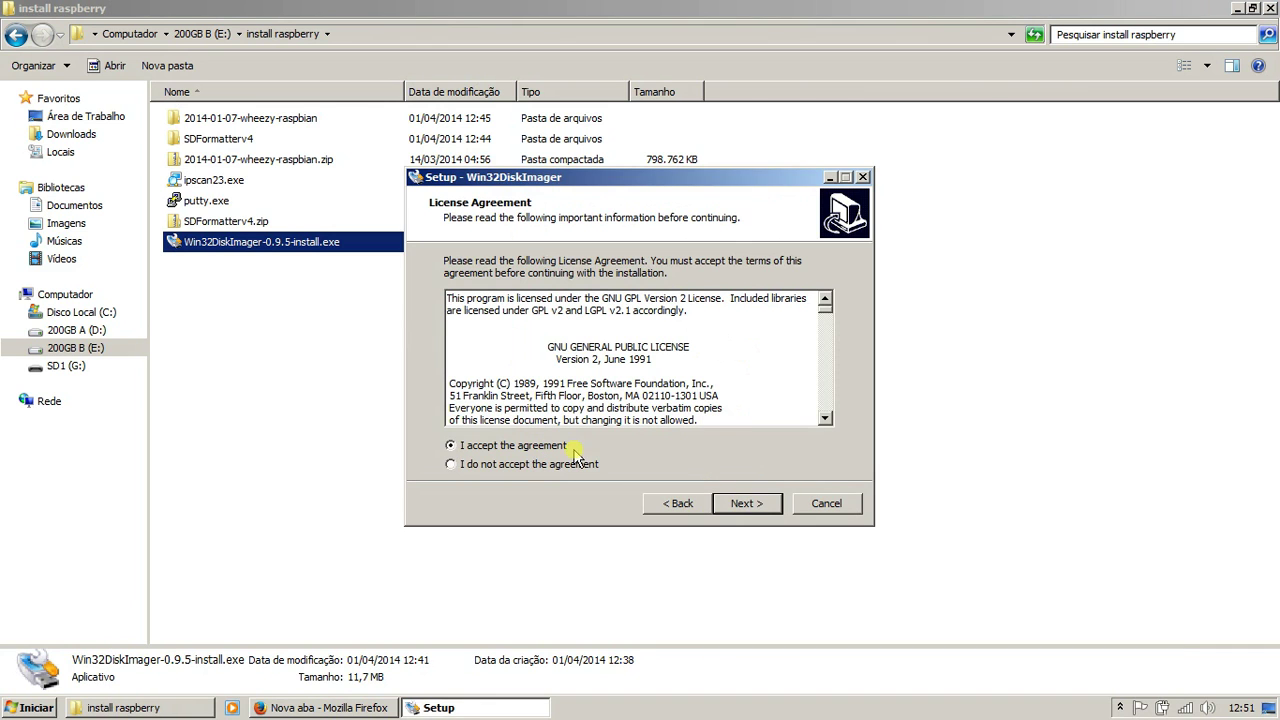
pyautogui.click(748, 503)
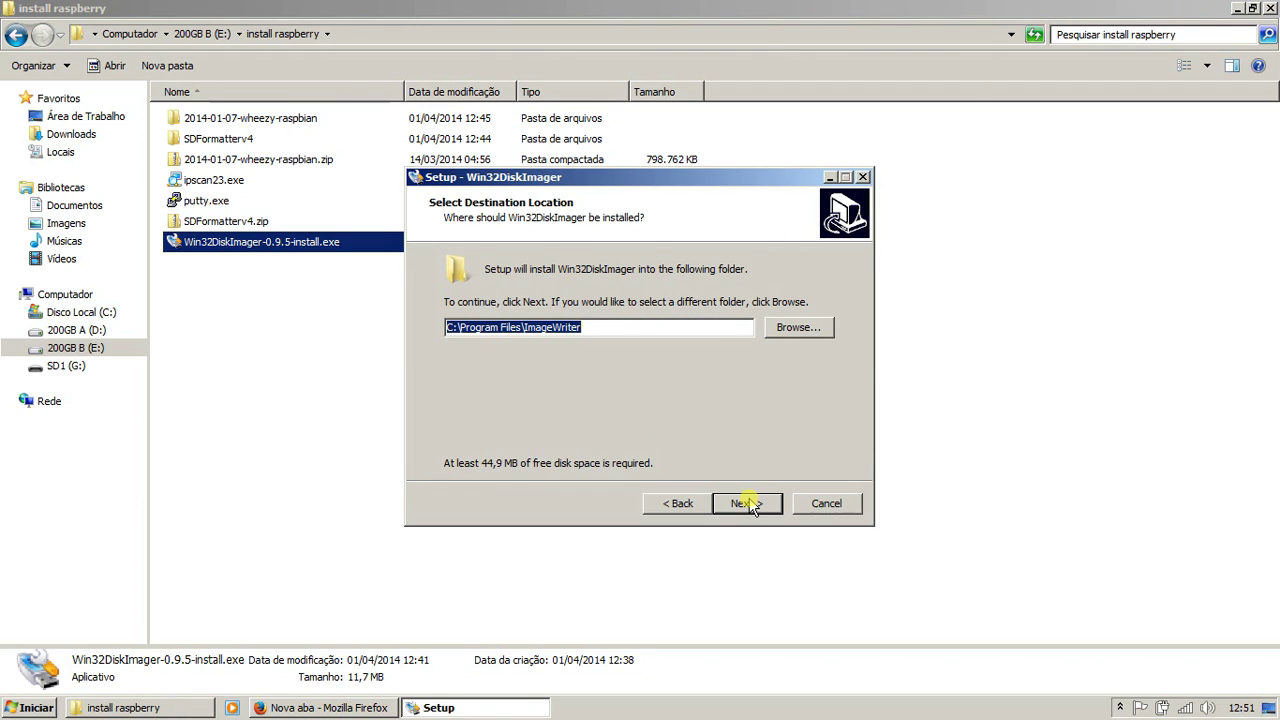
# Install Win32DiskImager into C:\Program Files\ImageWriter without a desktop icon and finish the setup by launching the program
pyautogui.click(748, 503)
pyautogui.click(748, 503)
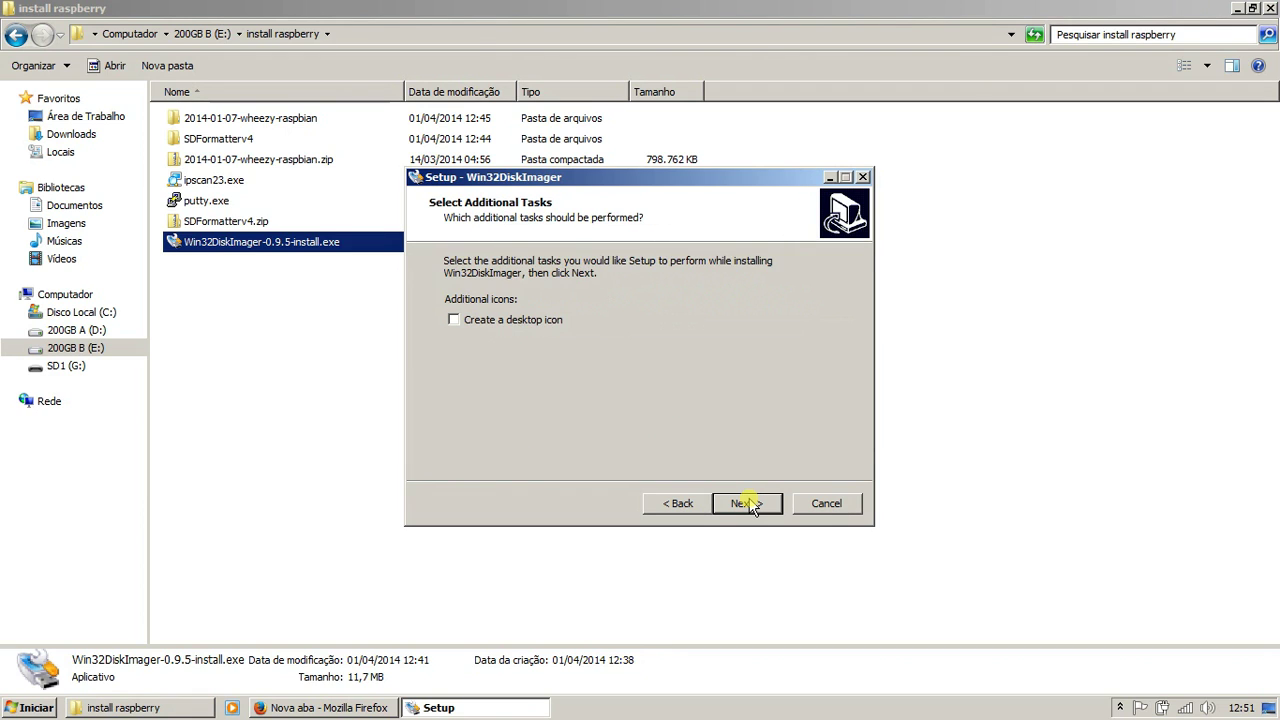
pyautogui.click(680, 503)
pyautogui.click(690, 503)
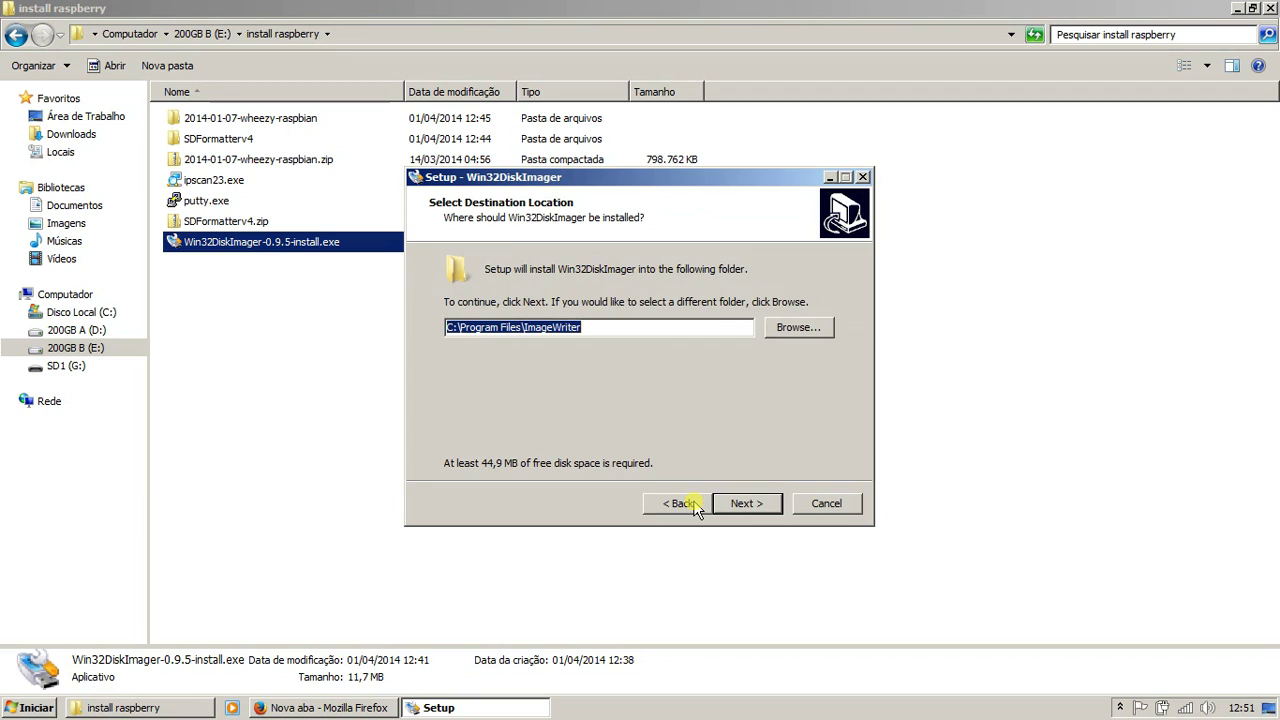
pyautogui.click(748, 503)
pyautogui.click(748, 503)
pyautogui.click(748, 503)
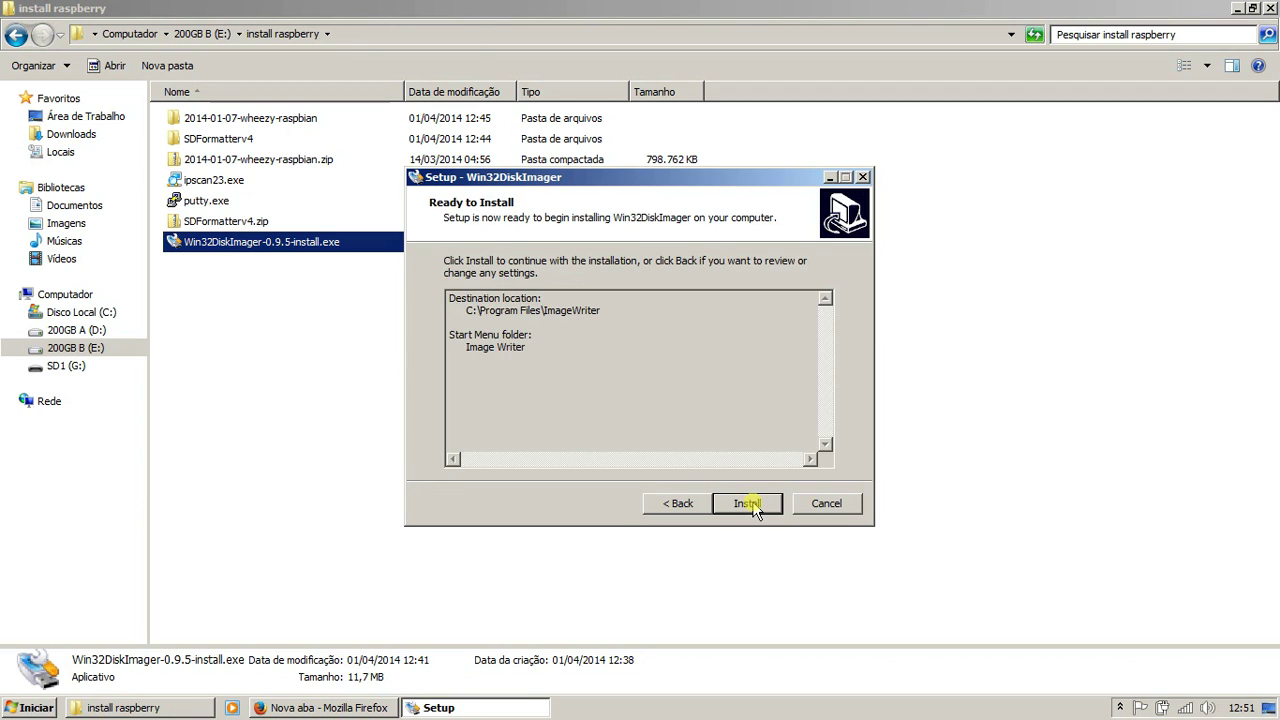
pyautogui.click(748, 503)
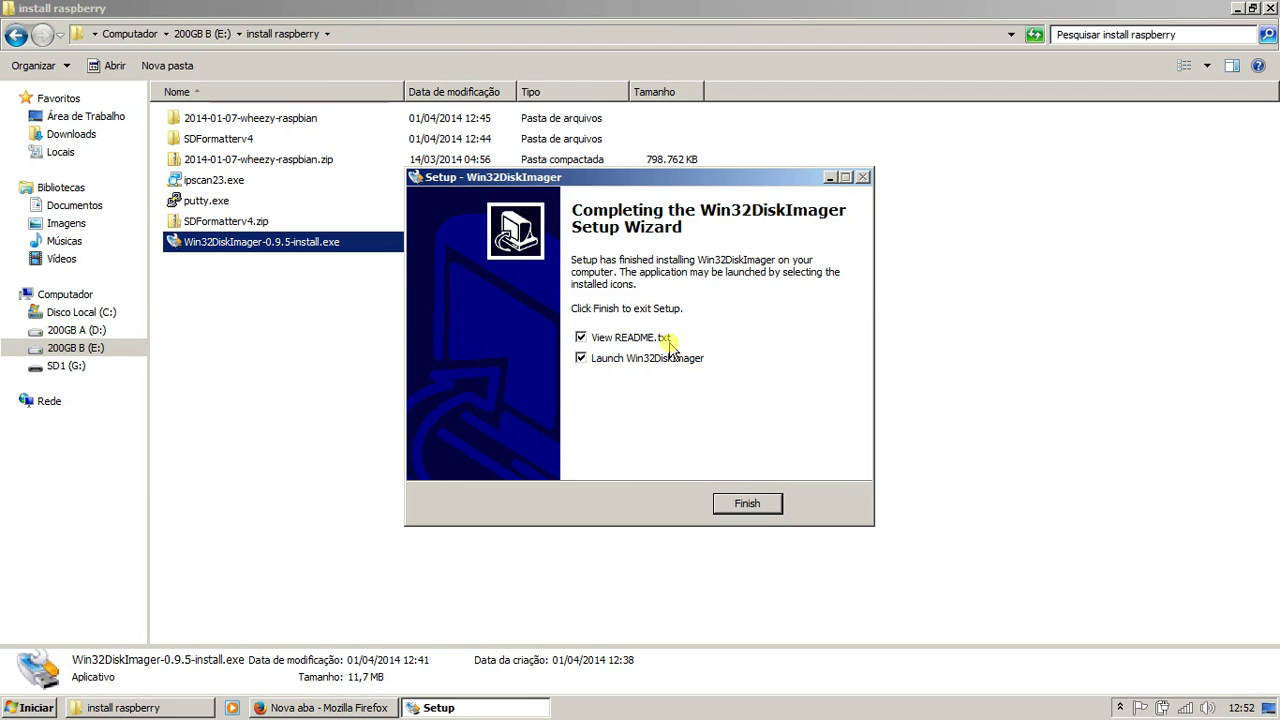
pyautogui.click(741, 507)
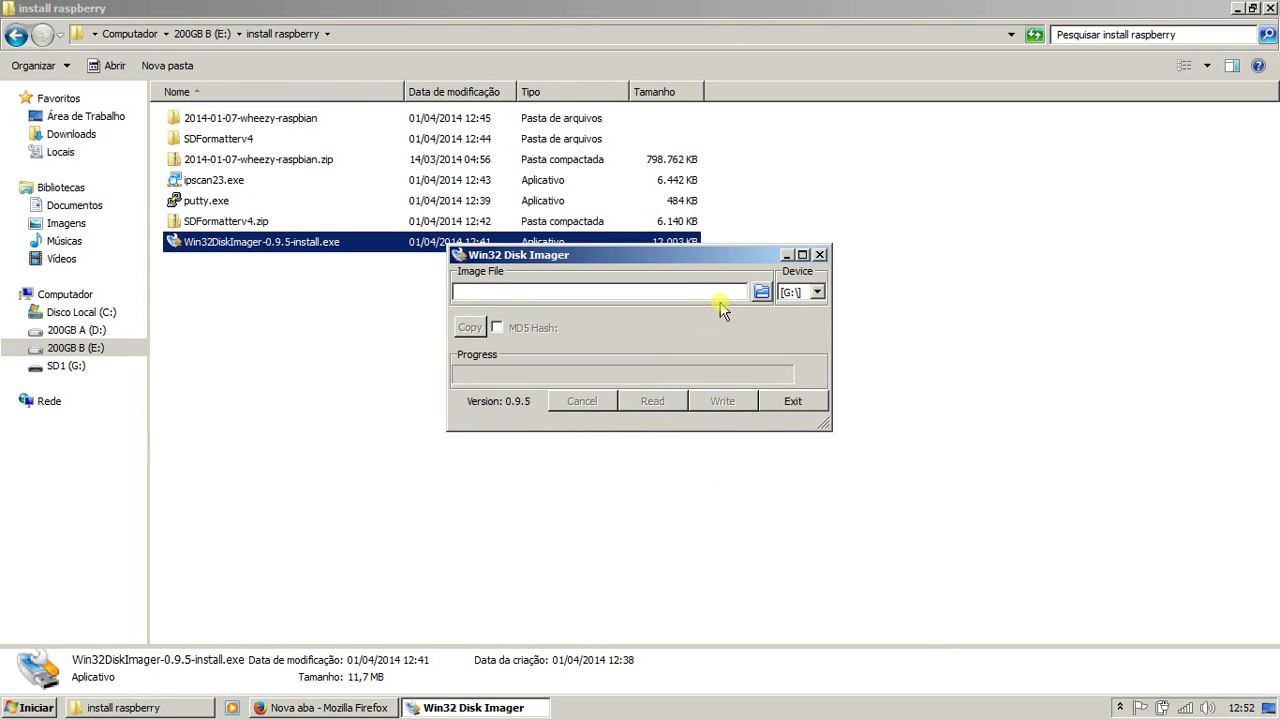
# Load 2014-01-07-wheezy-raspbian.img from the 2014-01-07-wheezy-raspbian folder in E:\install raspberry as the disk image
pyautogui.click(760, 292)
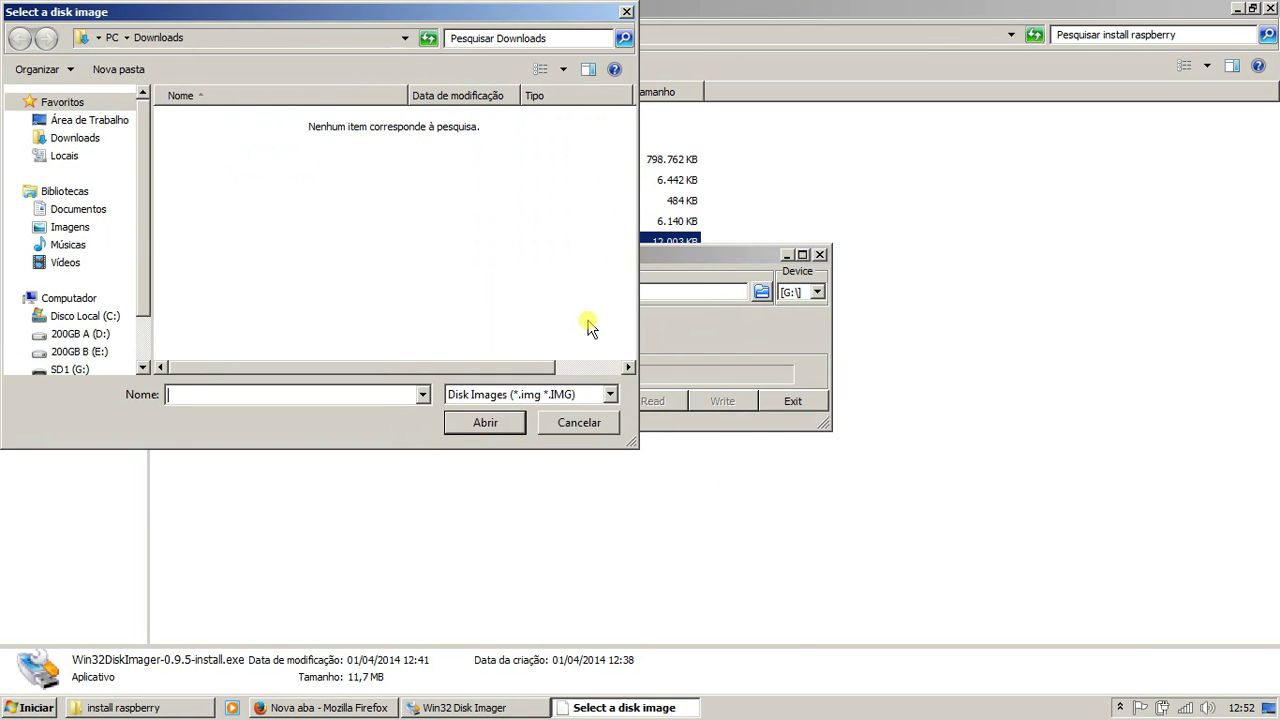
pyautogui.scroll(-1, 143, 290)
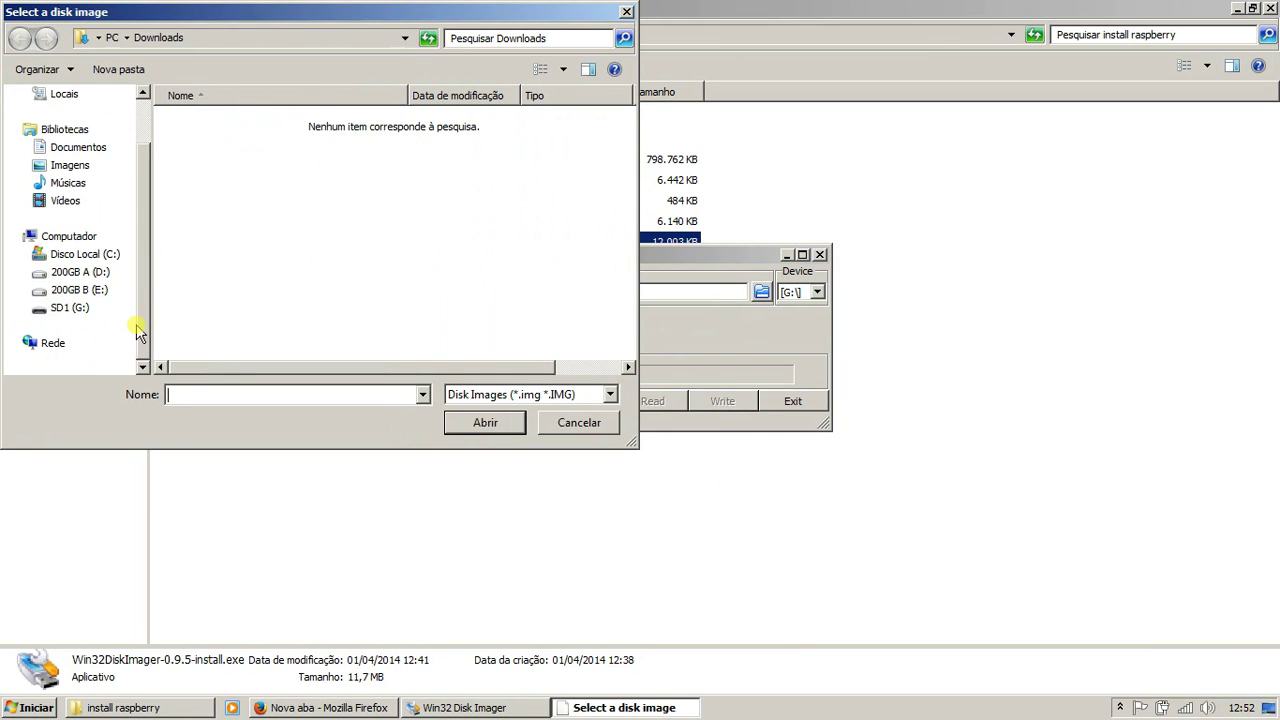
pyautogui.click(85, 291)
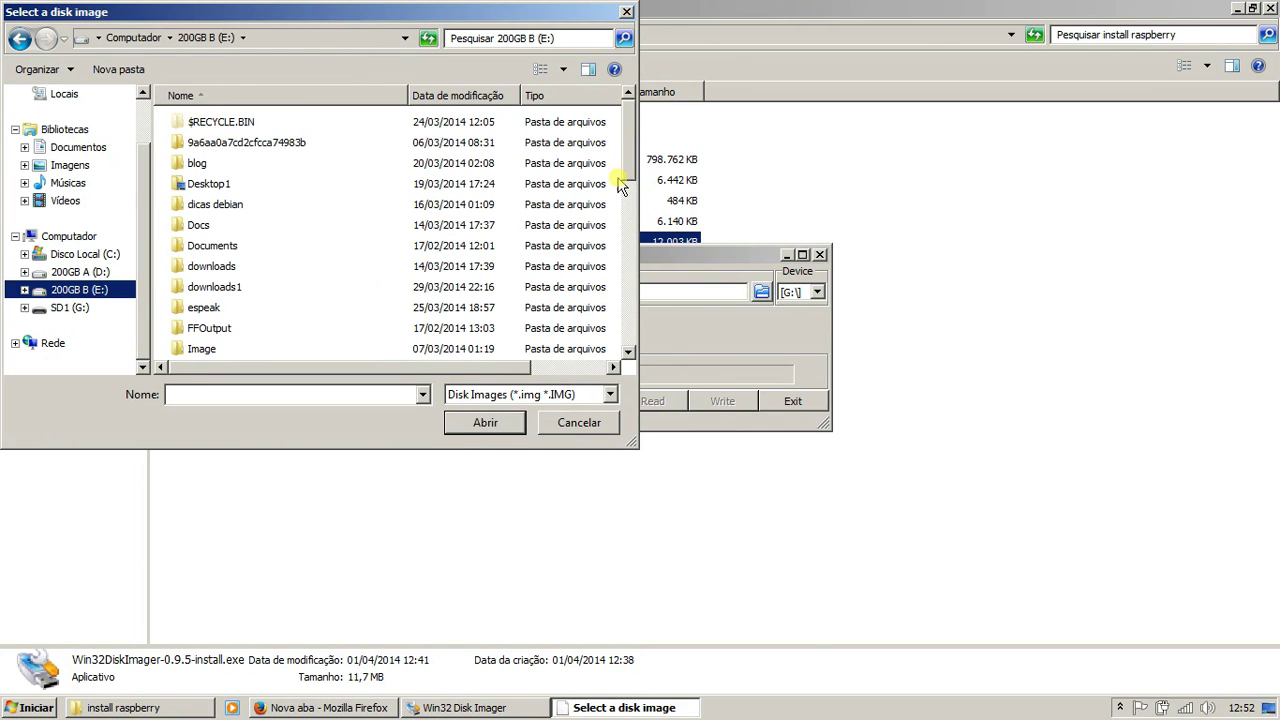
pyautogui.scroll(-2, 620, 178)
pyautogui.scroll(-1, 622, 200)
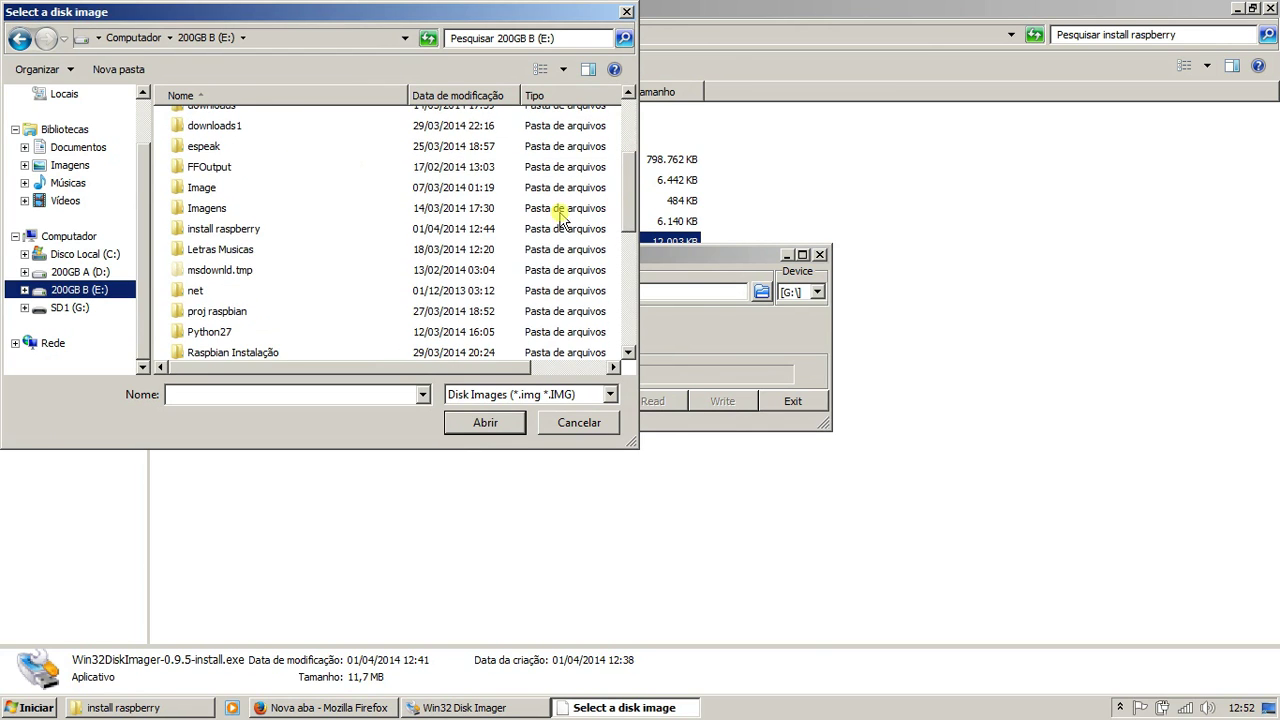
pyautogui.click(252, 230)
pyautogui.doubleClick(251, 231)
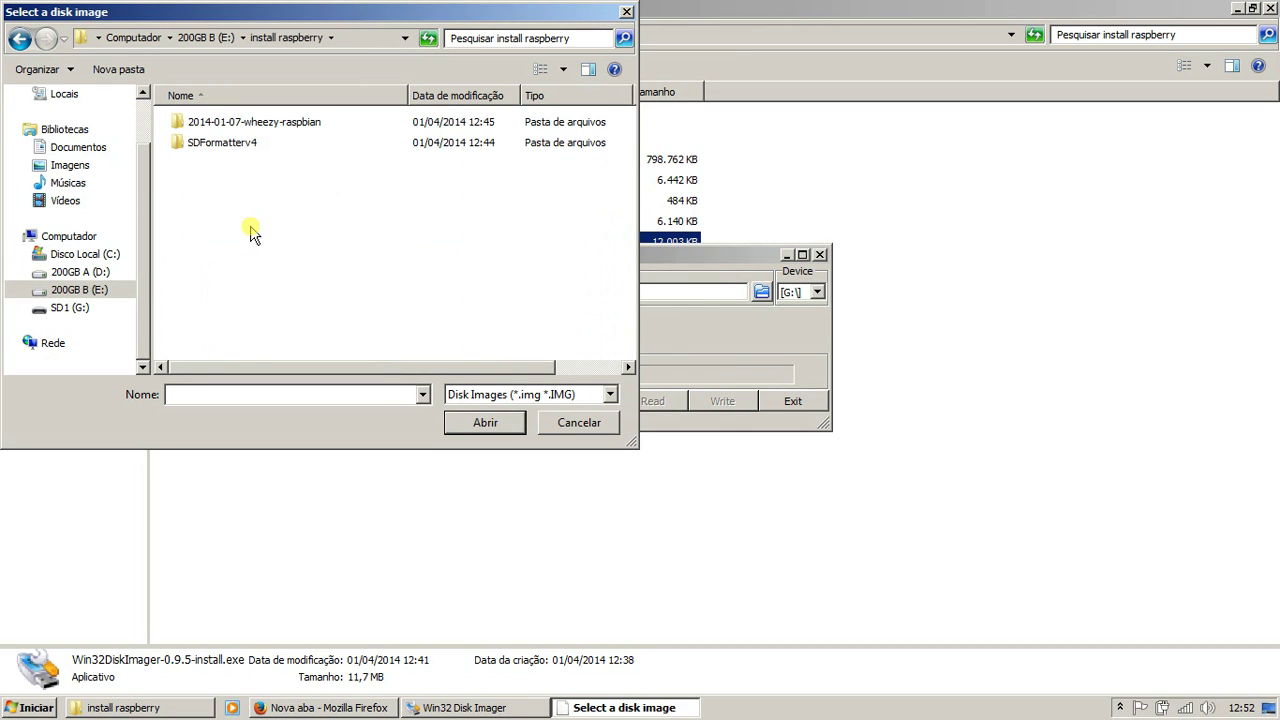
pyautogui.click(254, 125)
pyautogui.doubleClick(254, 125)
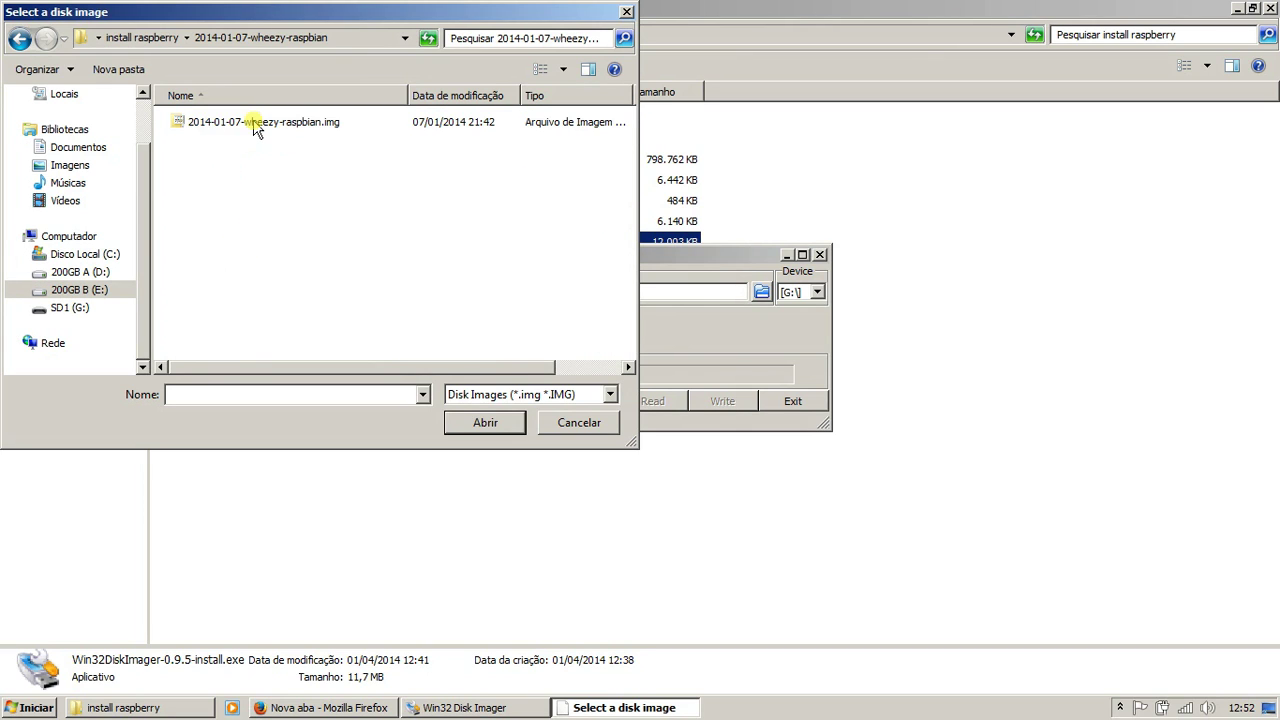
pyautogui.click(255, 125)
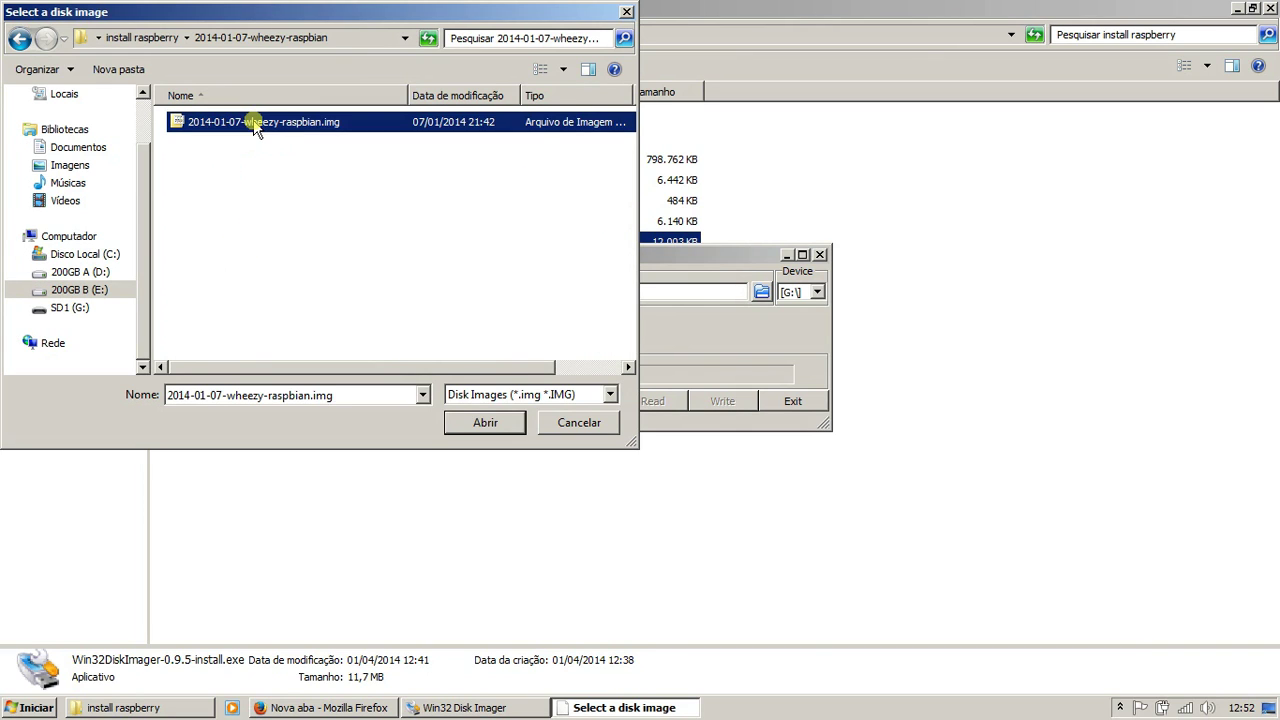
pyautogui.click(455, 432)
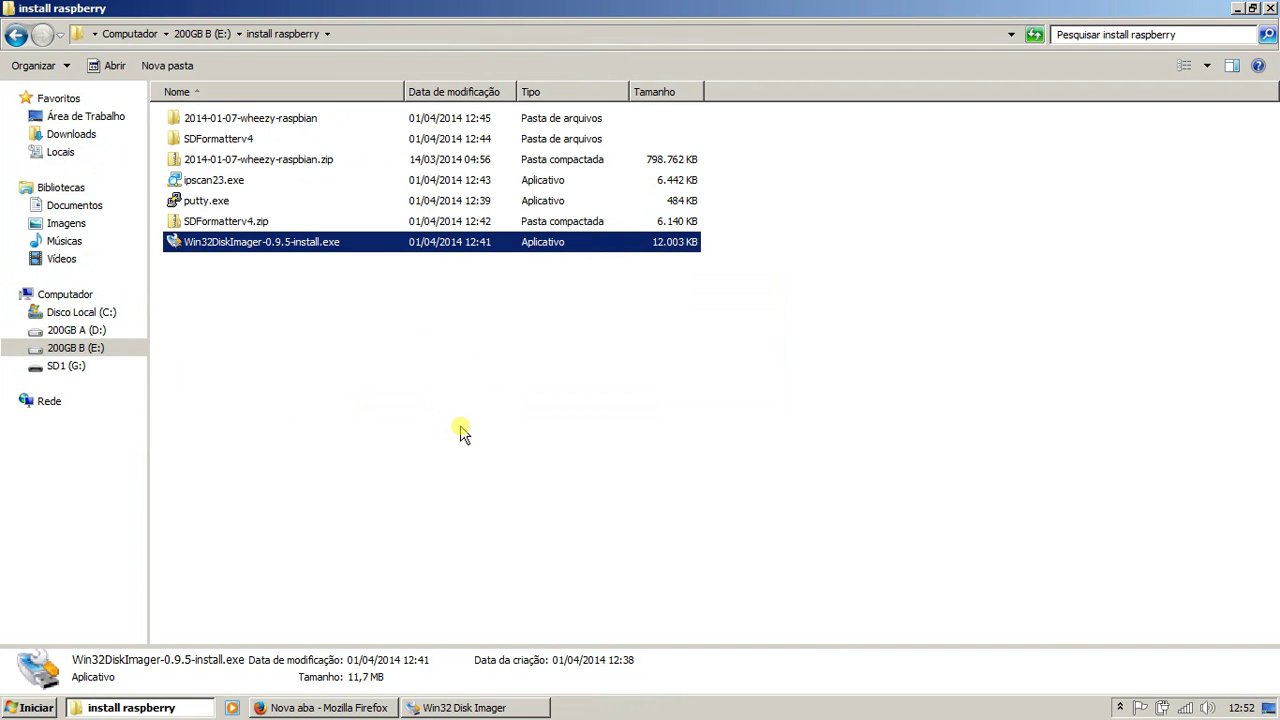
# In Win32 Disk Imager, choose device G:\ and write the loaded Raspbian image to it, confirming the overwrite
pyautogui.click(488, 708)
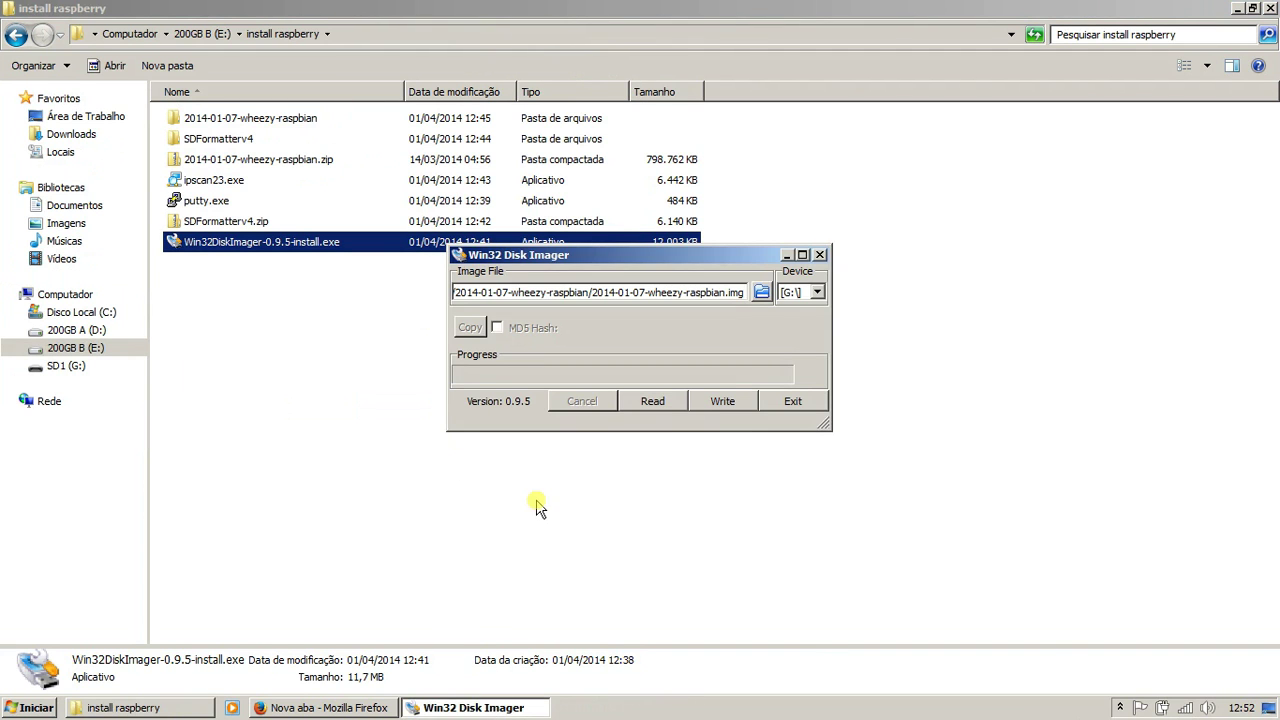
pyautogui.click(808, 292)
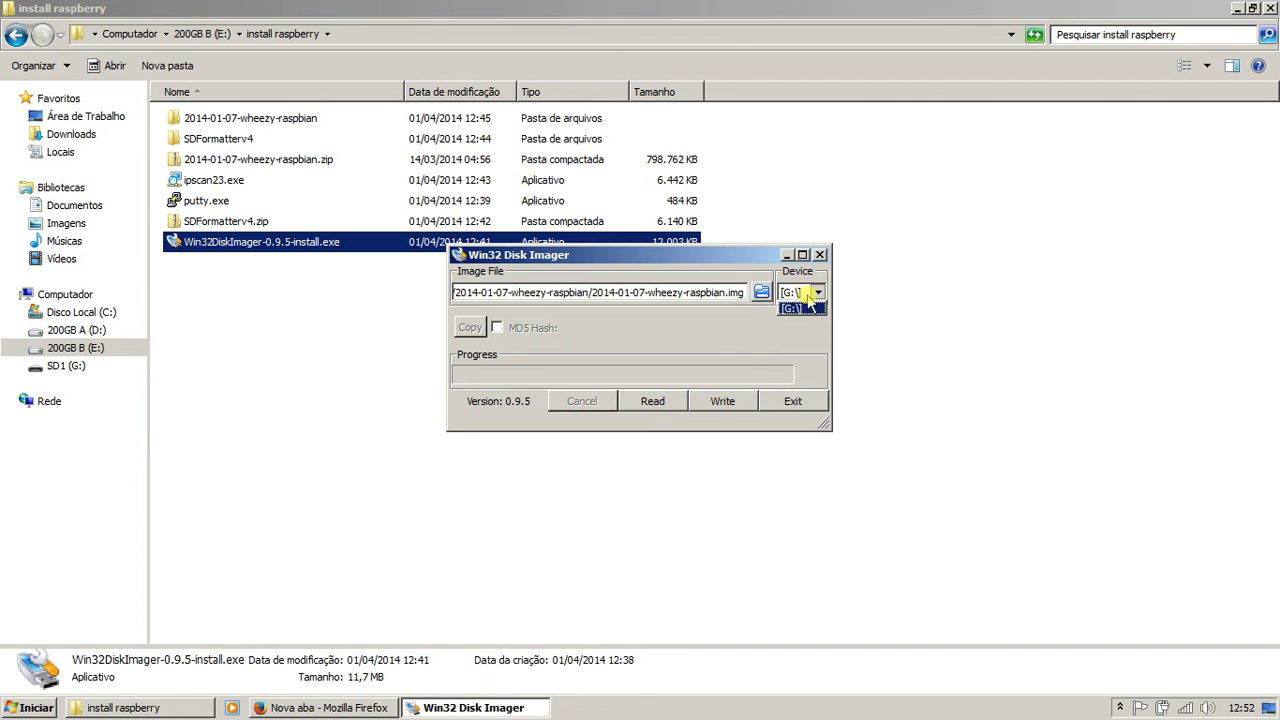
pyautogui.click(820, 308)
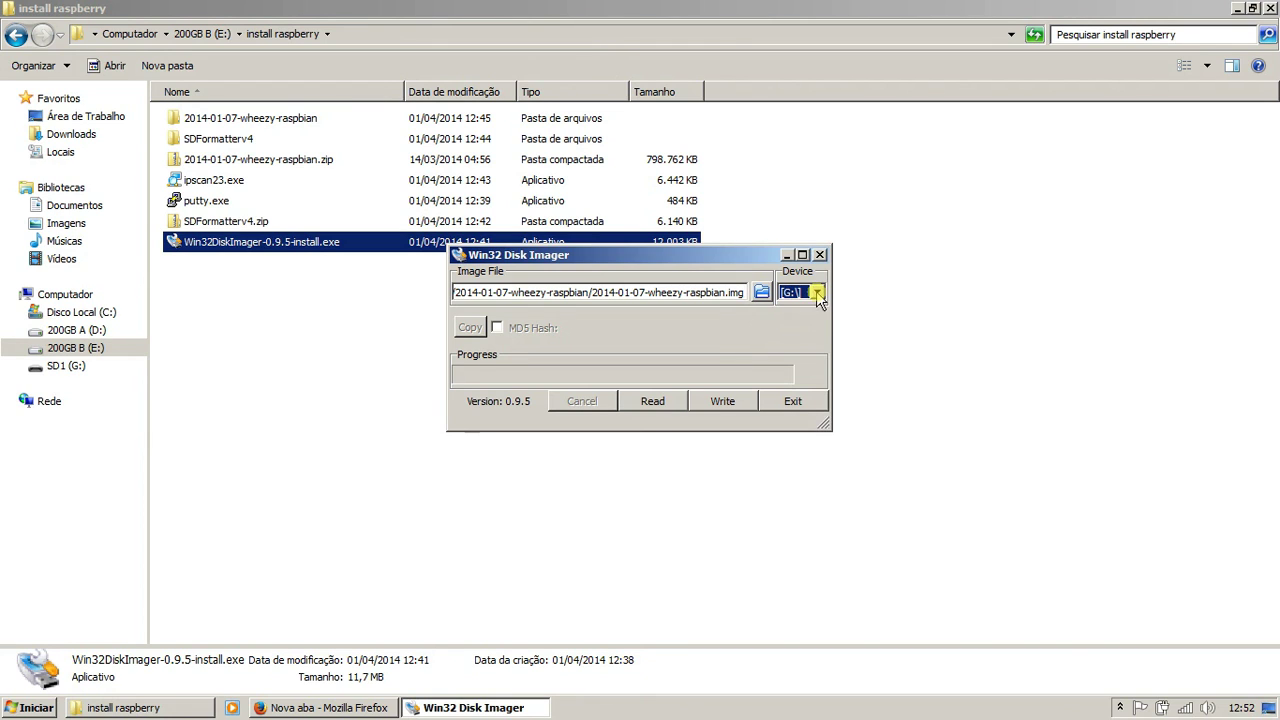
pyautogui.click(706, 410)
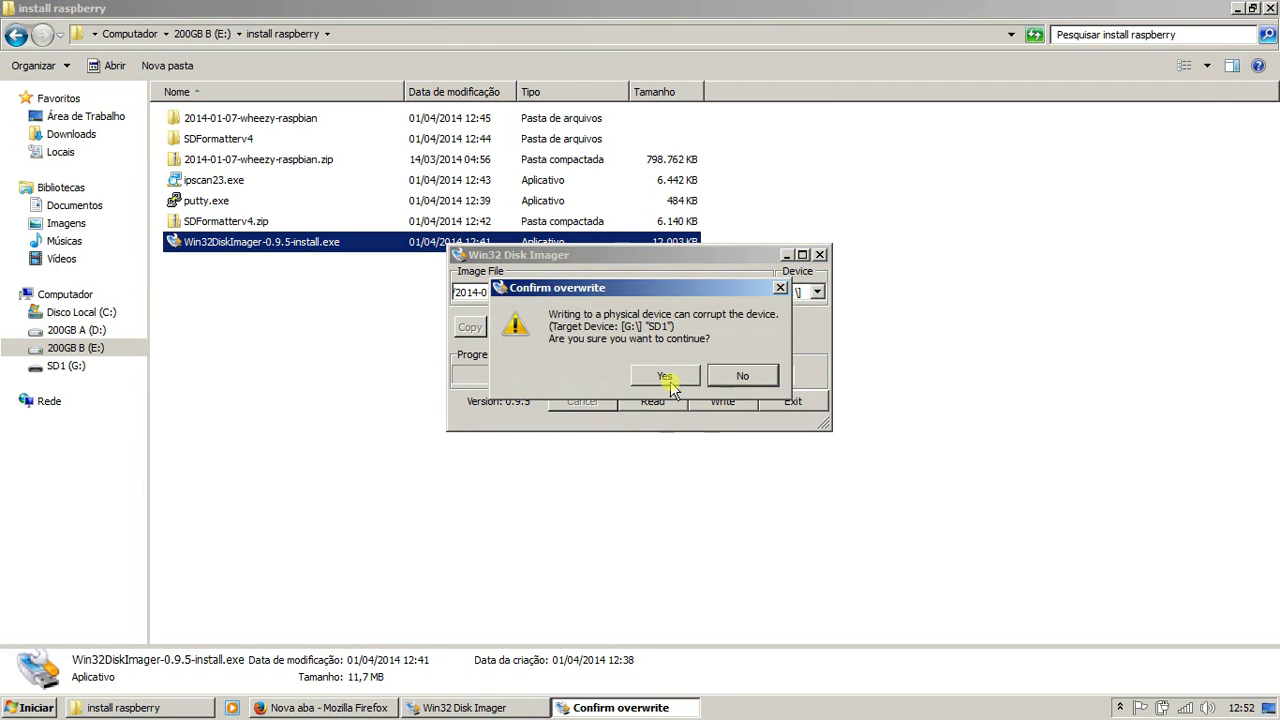
pyautogui.click(665, 377)
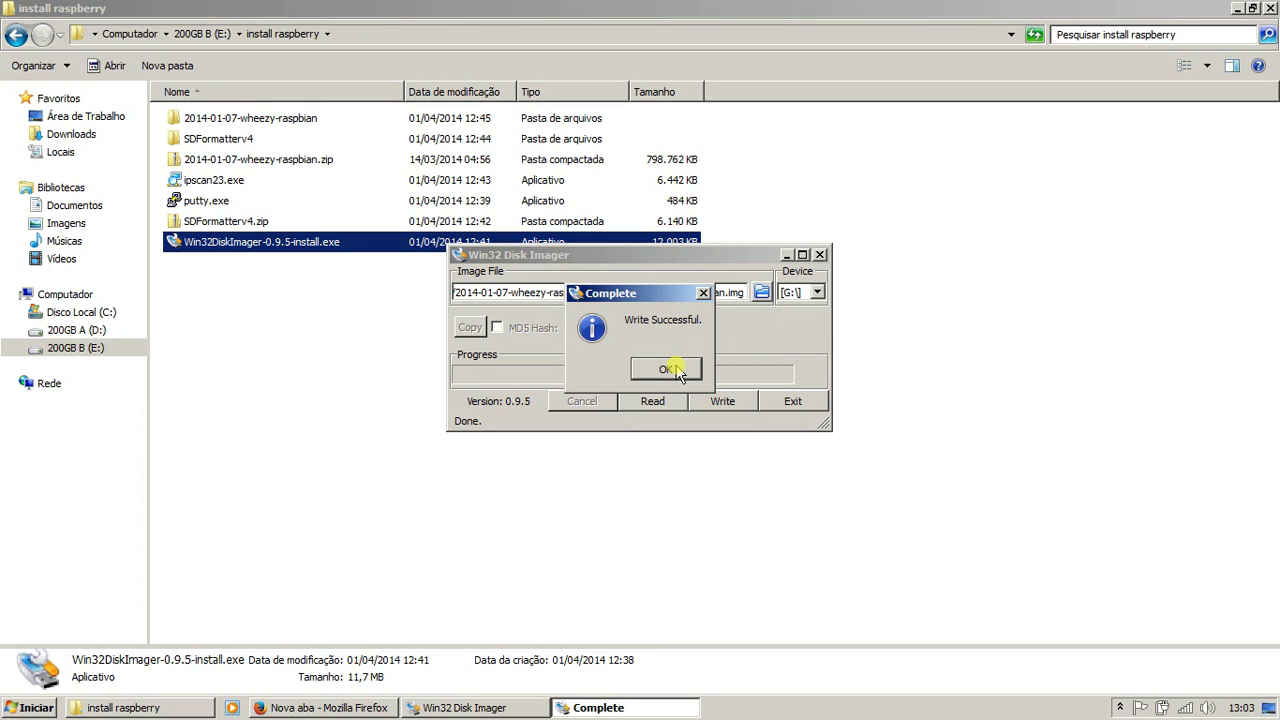
# Acknowledge the finished image write and exit Win32 Disk Imager
pyautogui.click(667, 369)
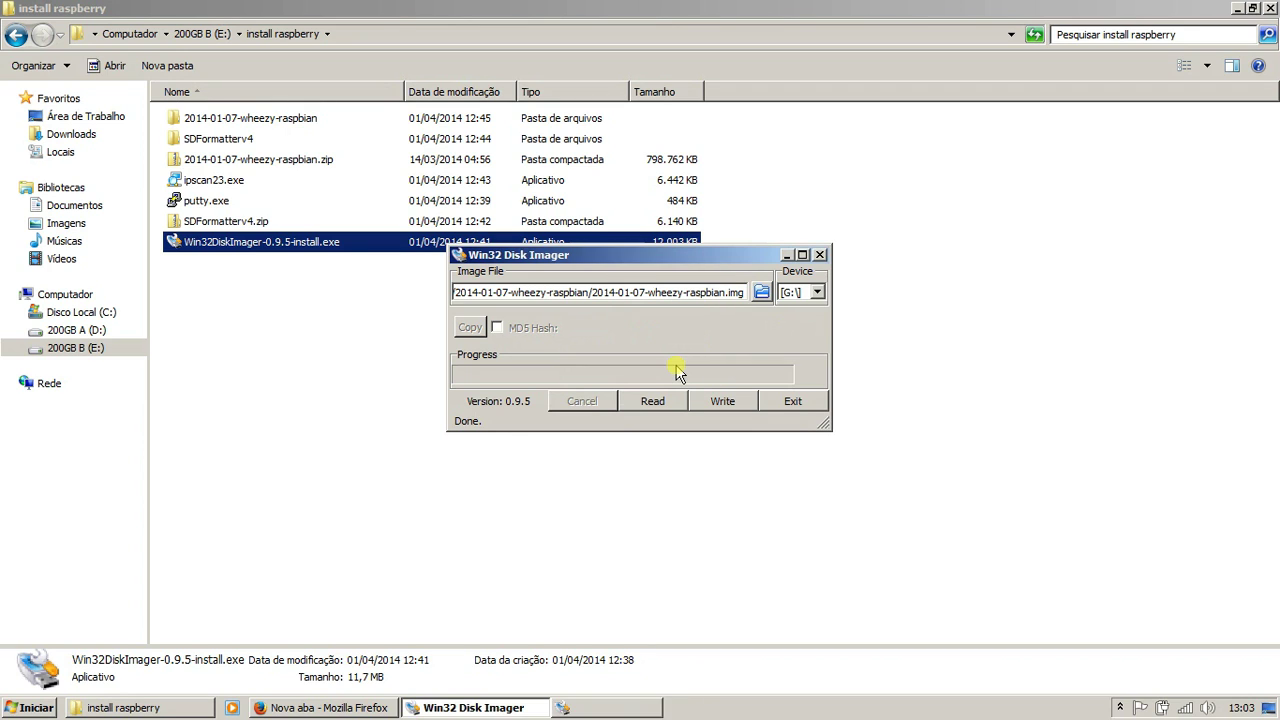
pyautogui.click(792, 402)
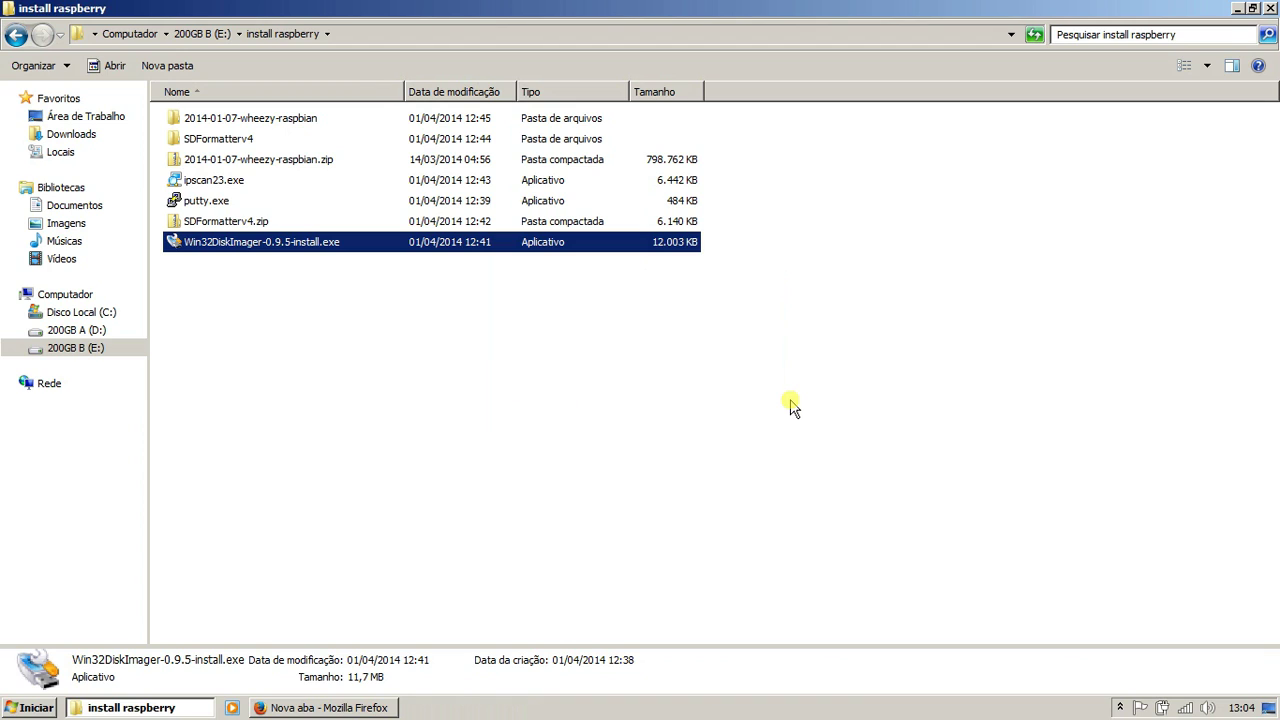
pyautogui.click(376, 400)
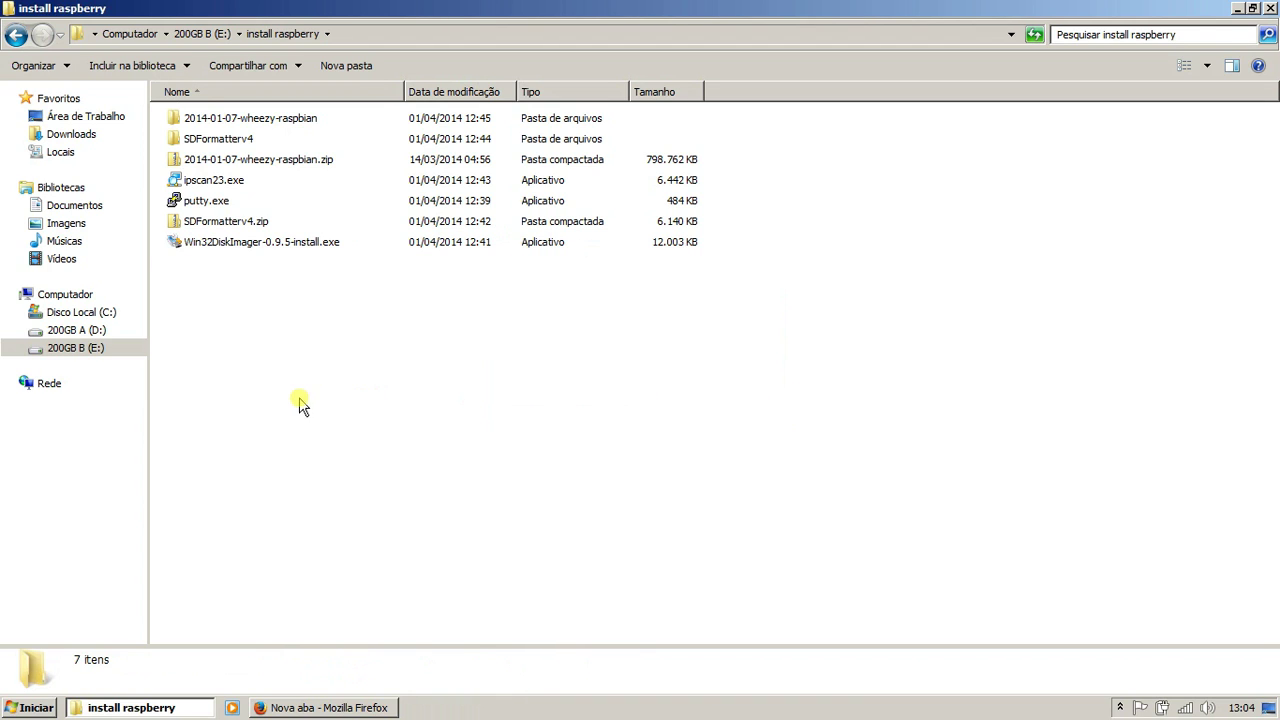
# Open the boot (G:) drive under Computador and examine the files written to the SD card
pyautogui.click(78, 295)
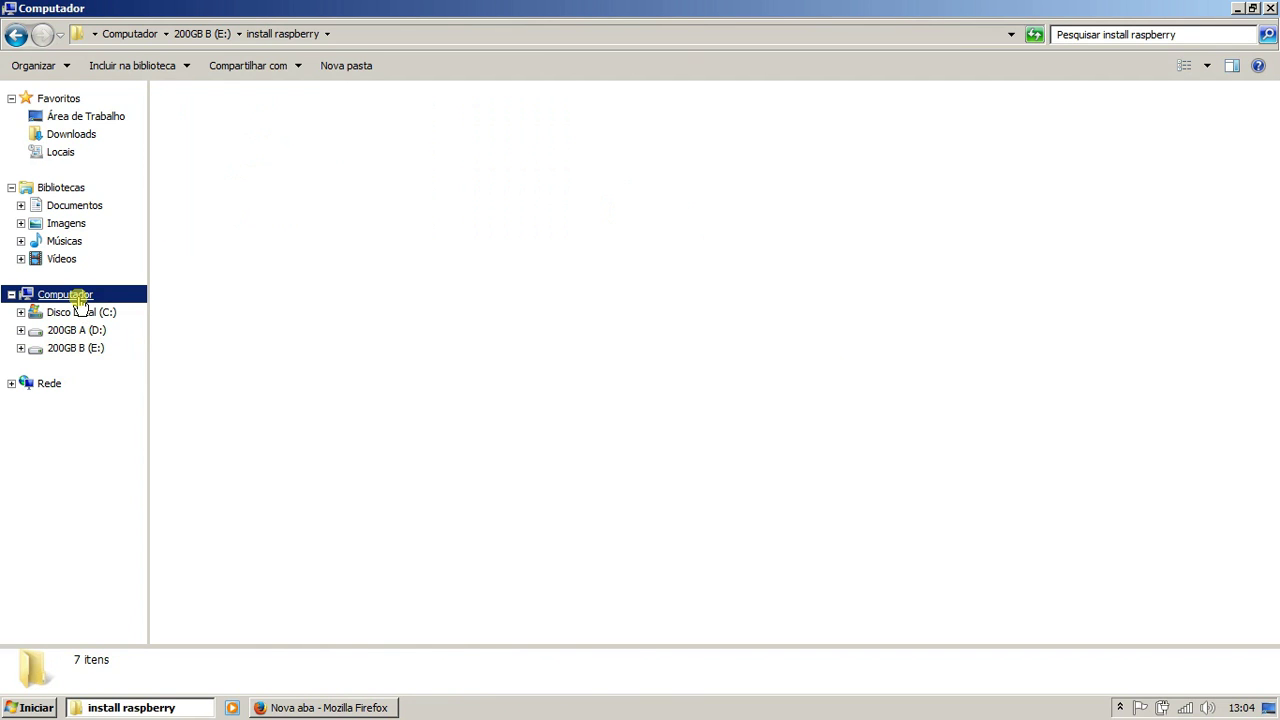
pyautogui.click(398, 309)
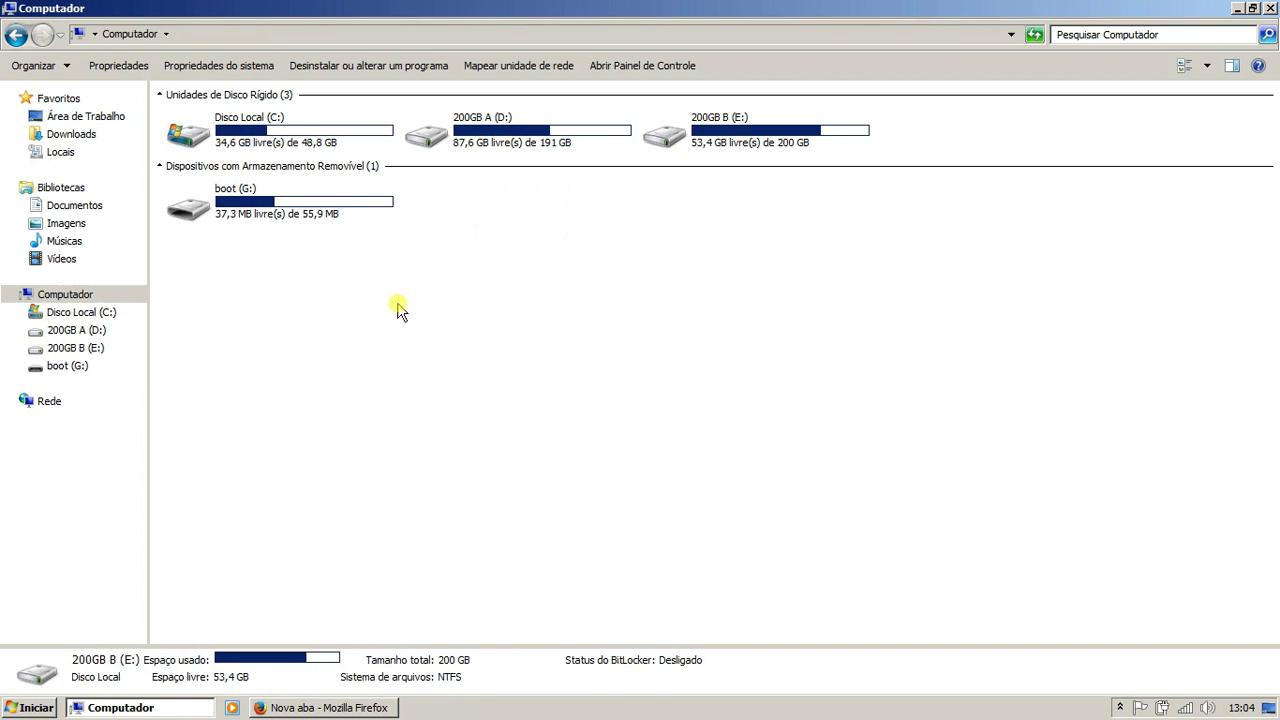
pyautogui.click(300, 218)
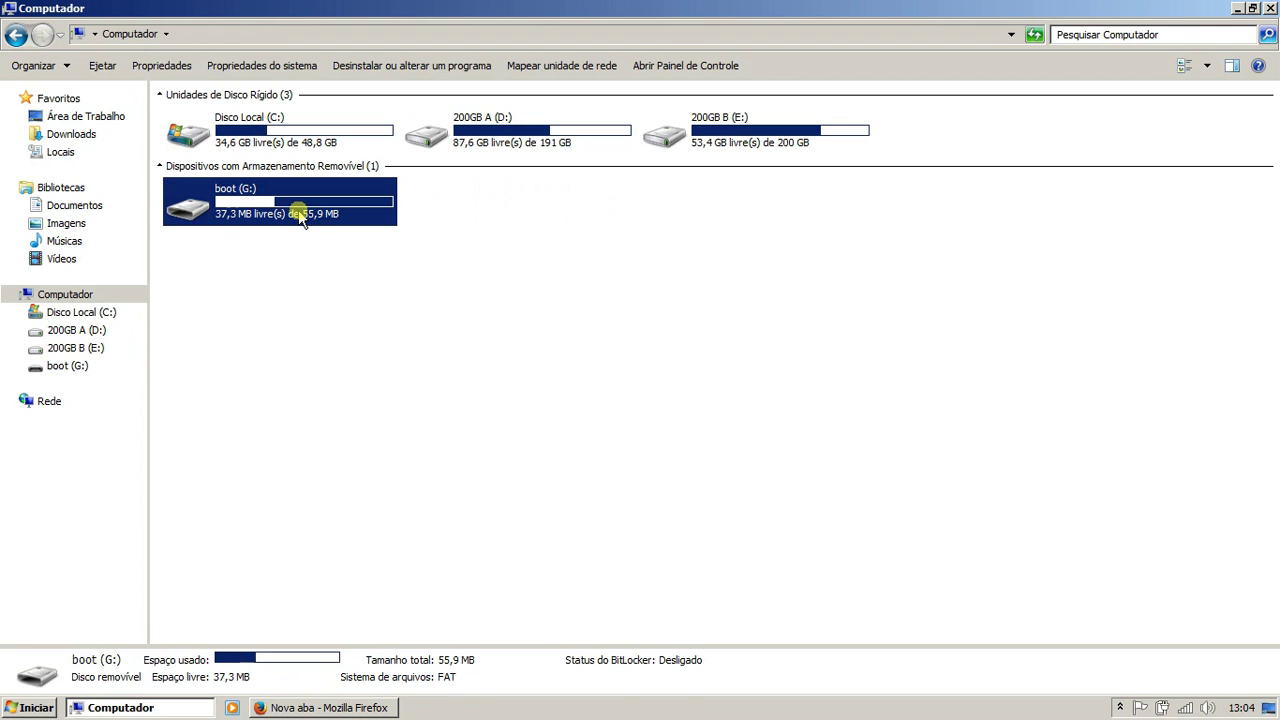
pyautogui.click(66, 366)
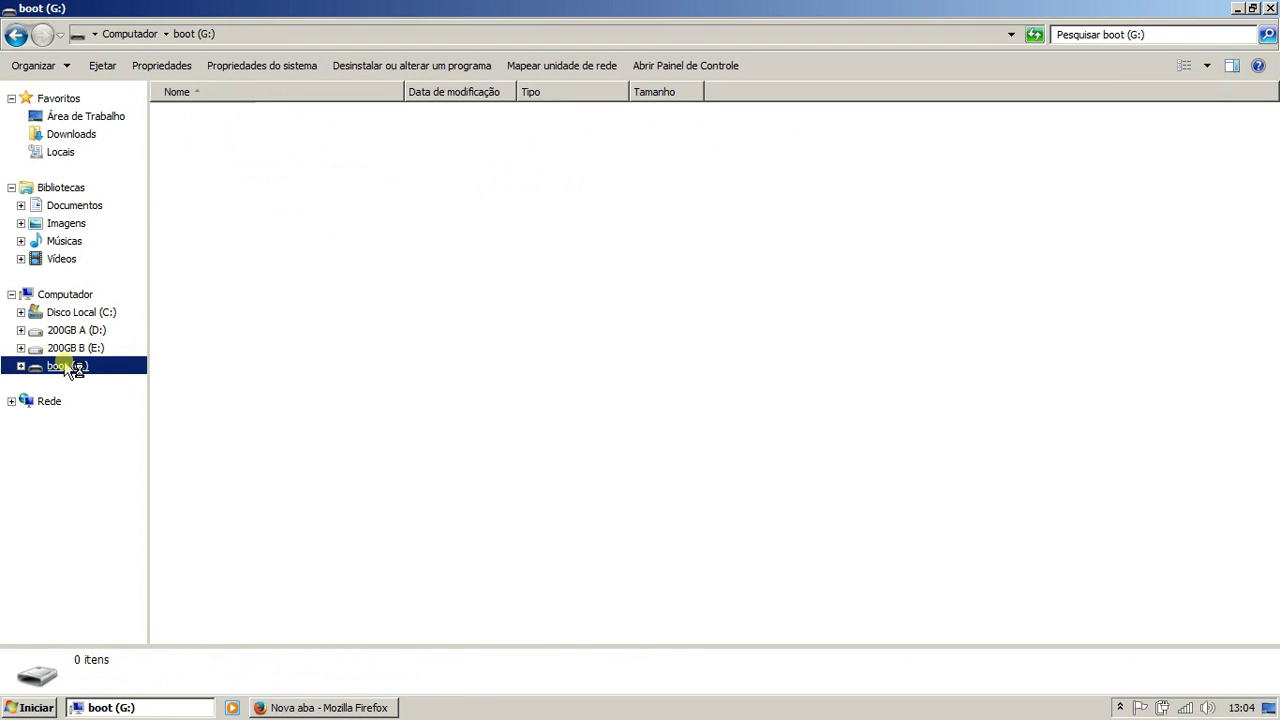
pyautogui.click(274, 438)
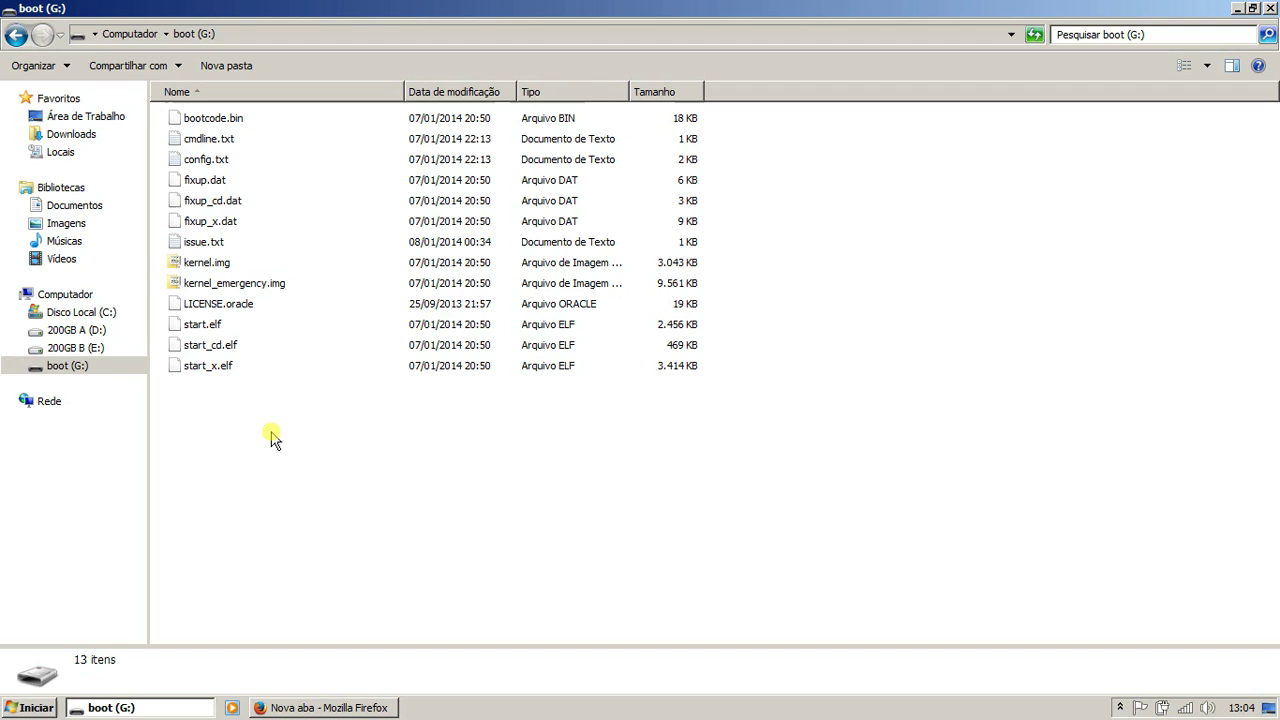
# Eject the boot (G:) SD card and close the Firefox window
pyautogui.rightClick(65, 370)
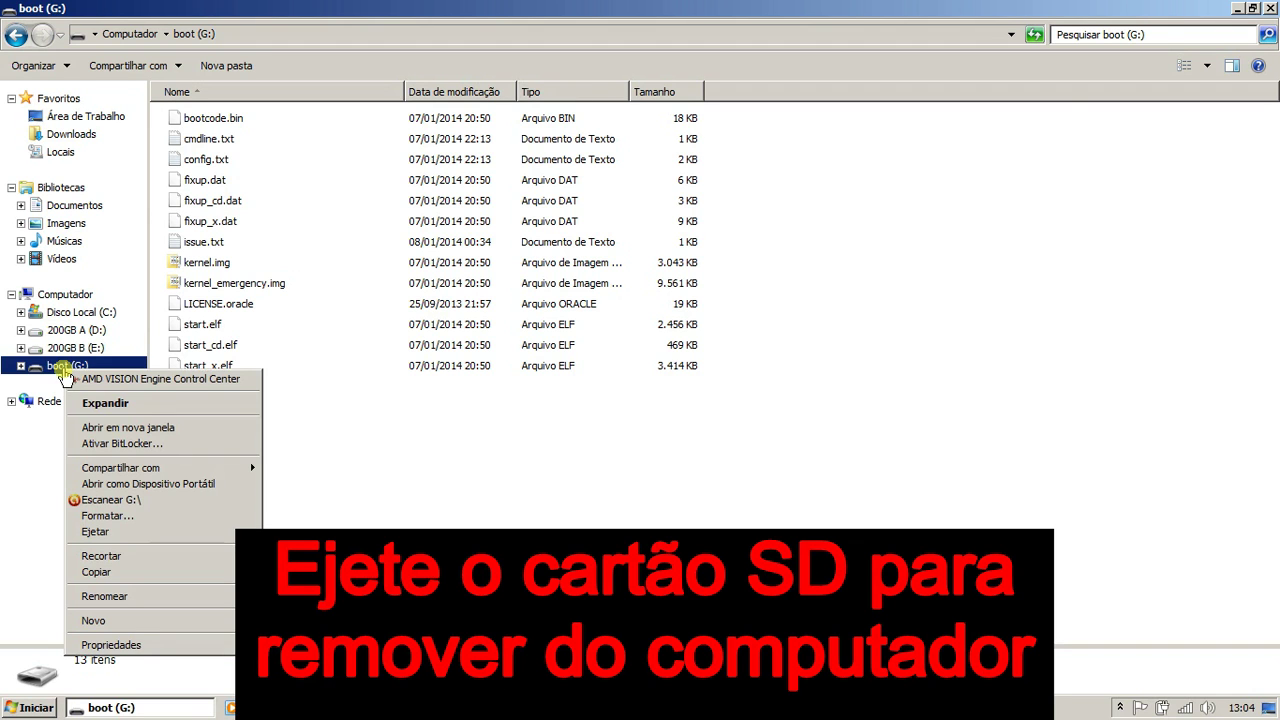
pyautogui.click(124, 533)
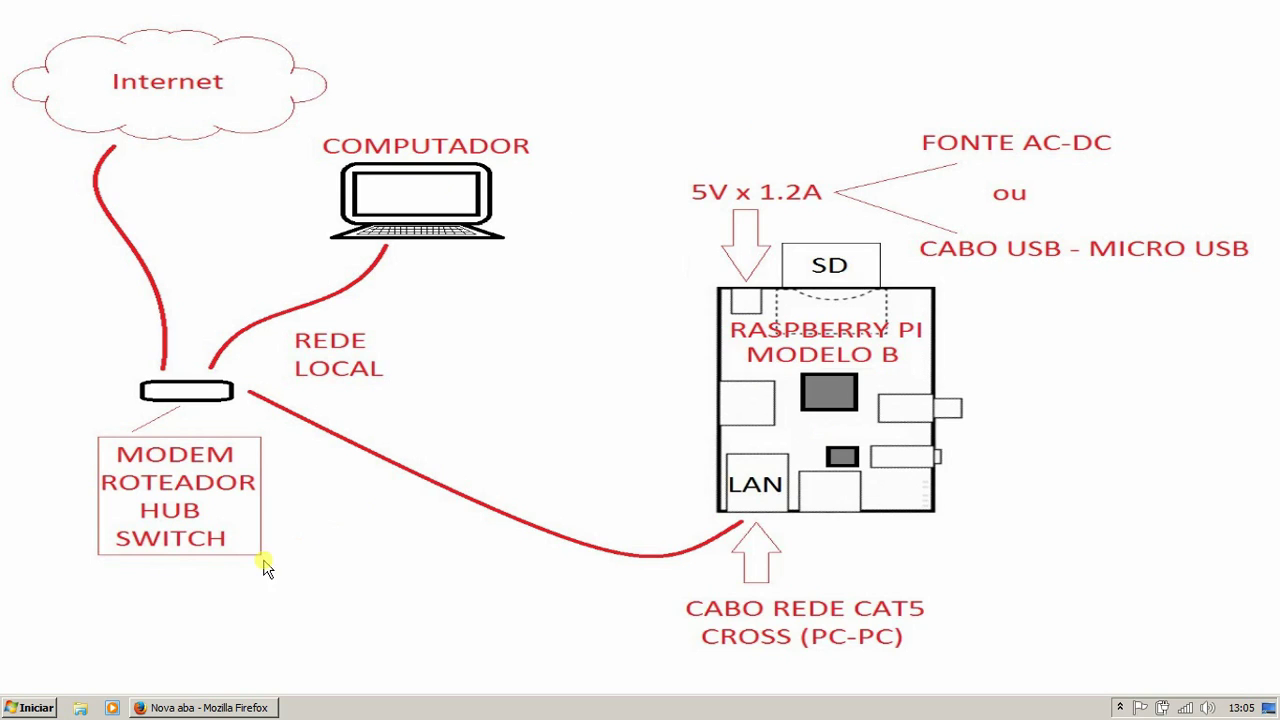
pyautogui.click(212, 708)
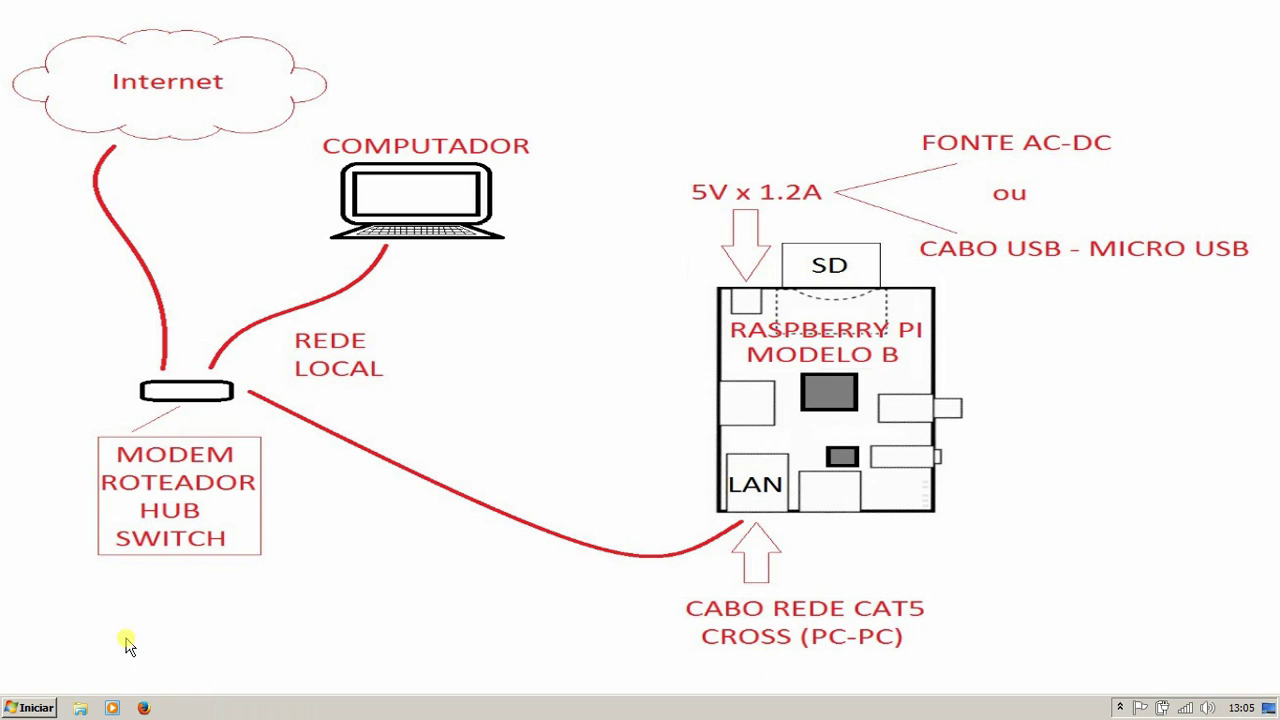
# Start Windows Explorer and open the install raspberry folder on drive 200GB B (E:)
pyautogui.click(40, 708)
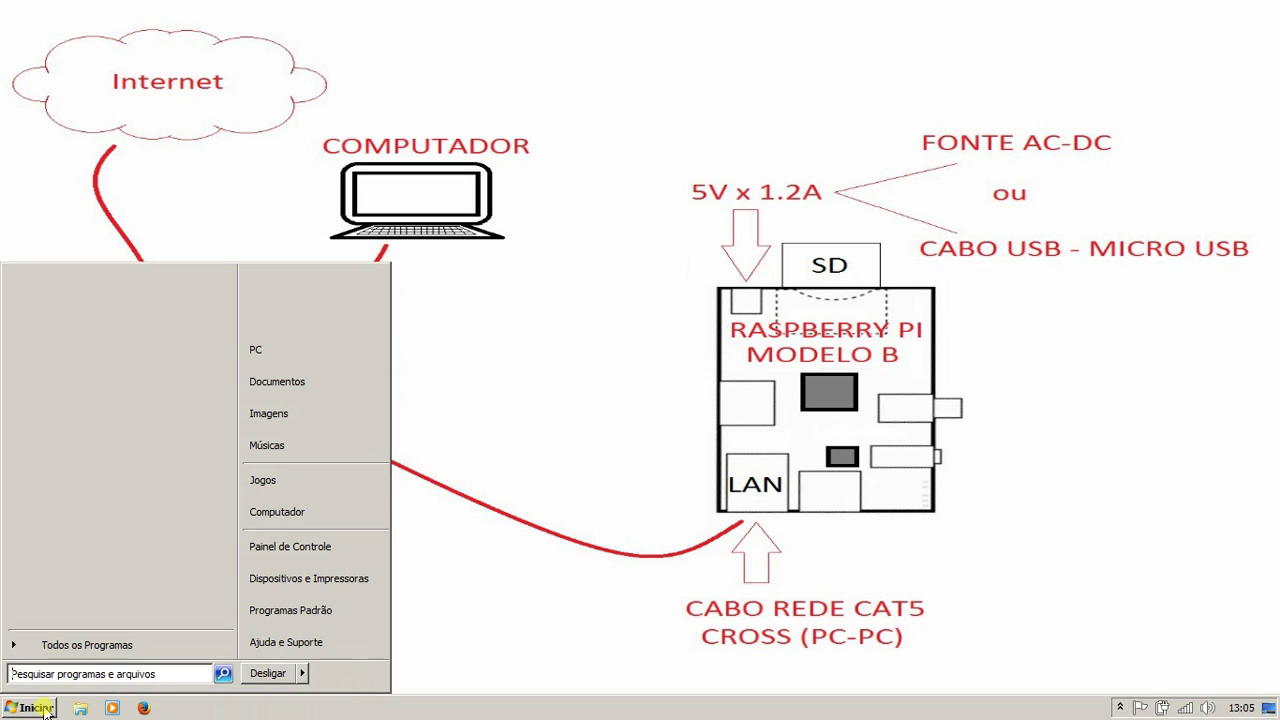
pyautogui.click(50, 638)
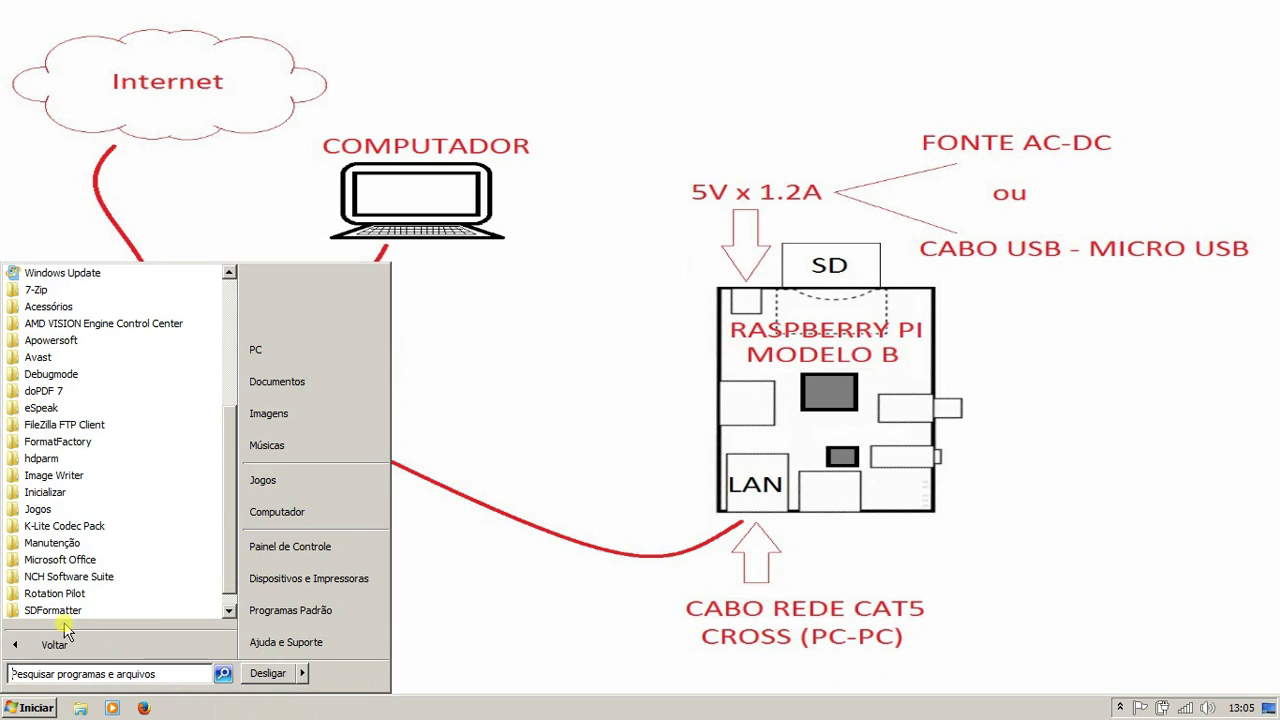
pyautogui.click(86, 306)
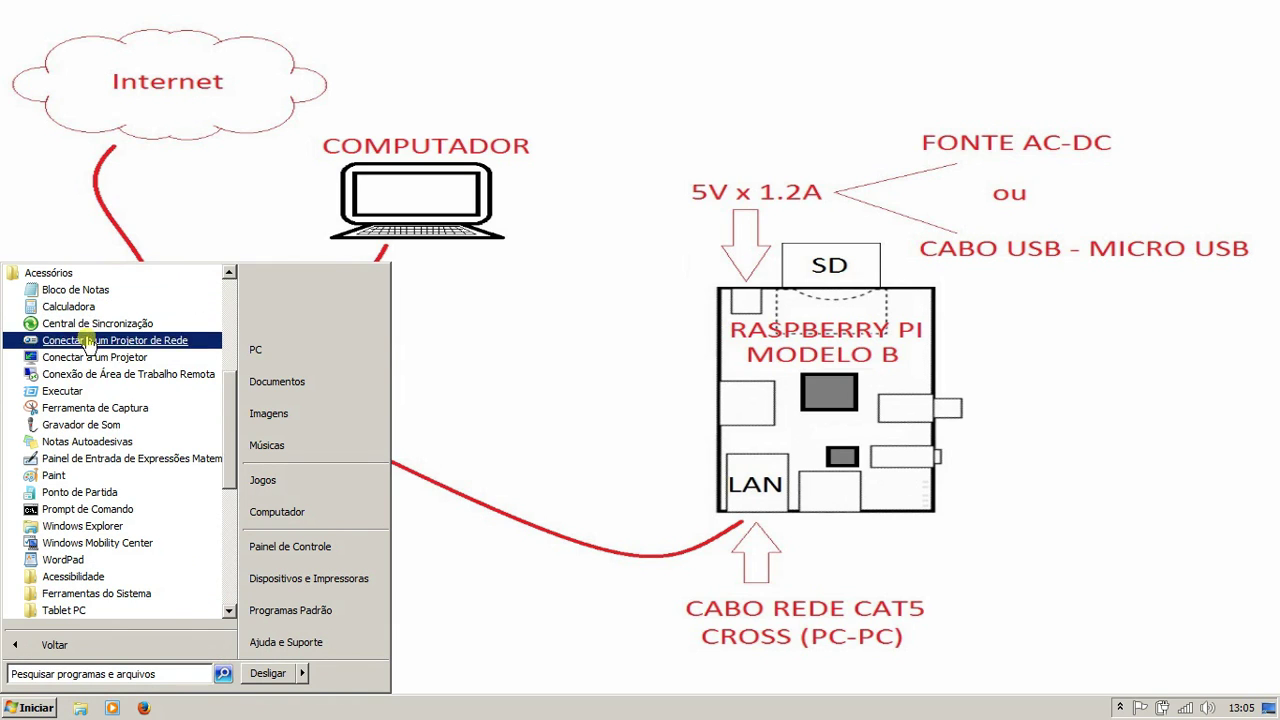
pyautogui.click(113, 527)
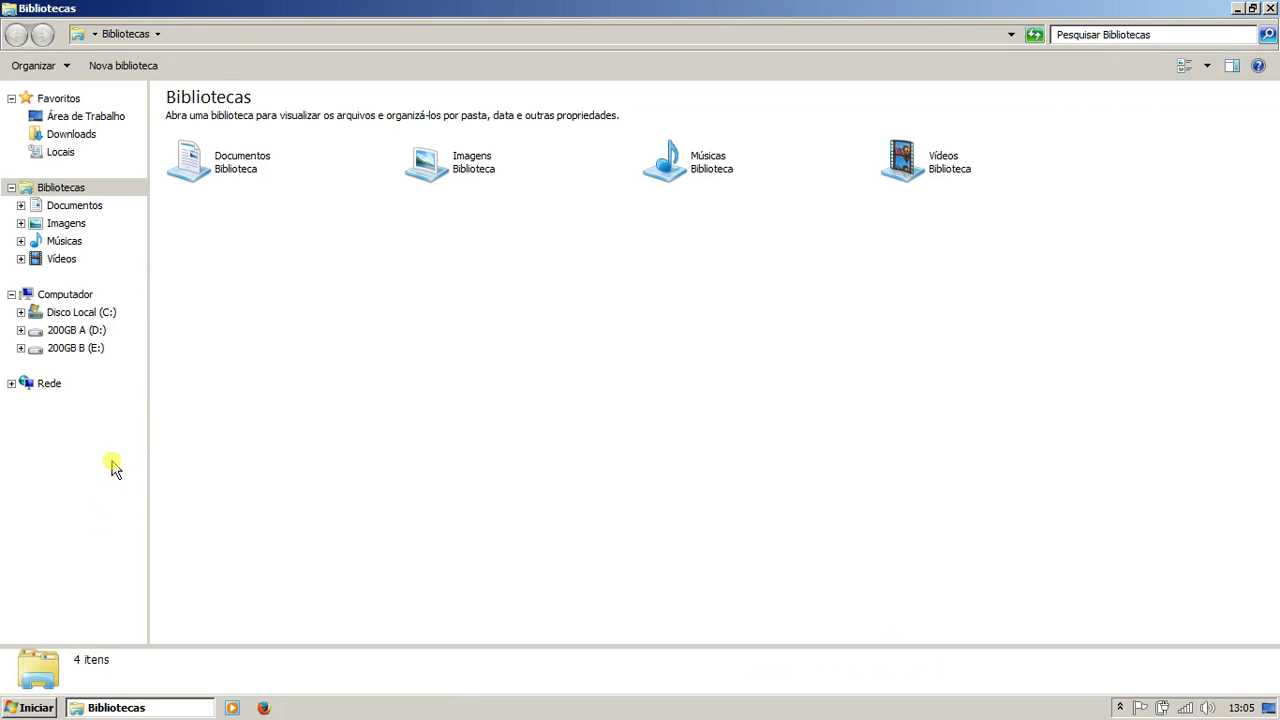
pyautogui.click(94, 350)
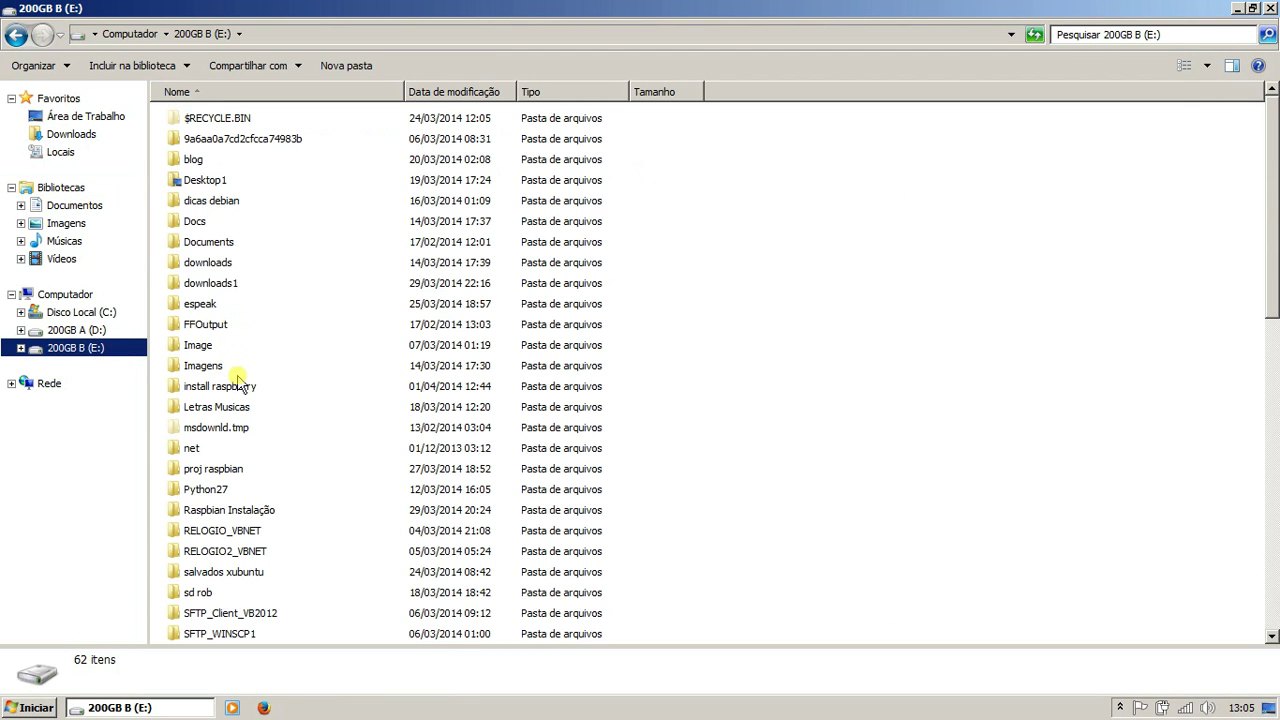
pyautogui.doubleClick(245, 390)
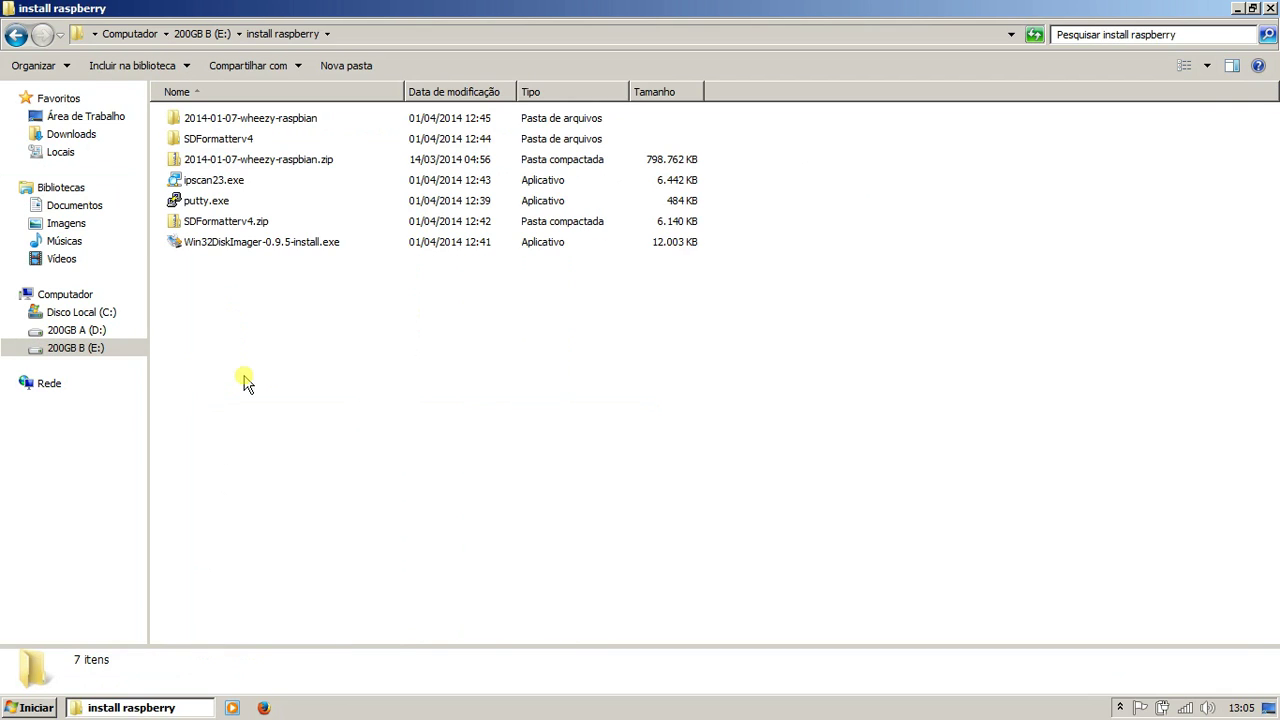
# Launch ipscan23.exe, allow it through the security warning and accept Português Brasileiro as the setup language
pyautogui.click(238, 190)
pyautogui.doubleClick(238, 190)
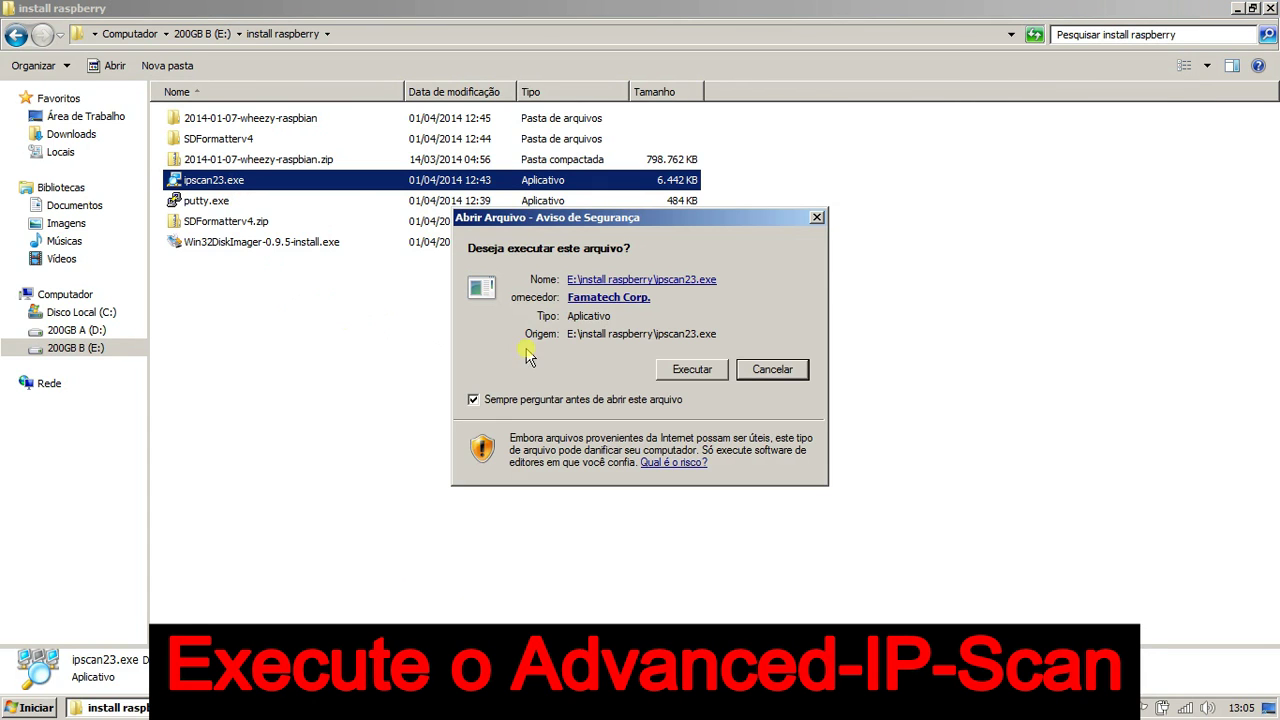
pyautogui.click(672, 370)
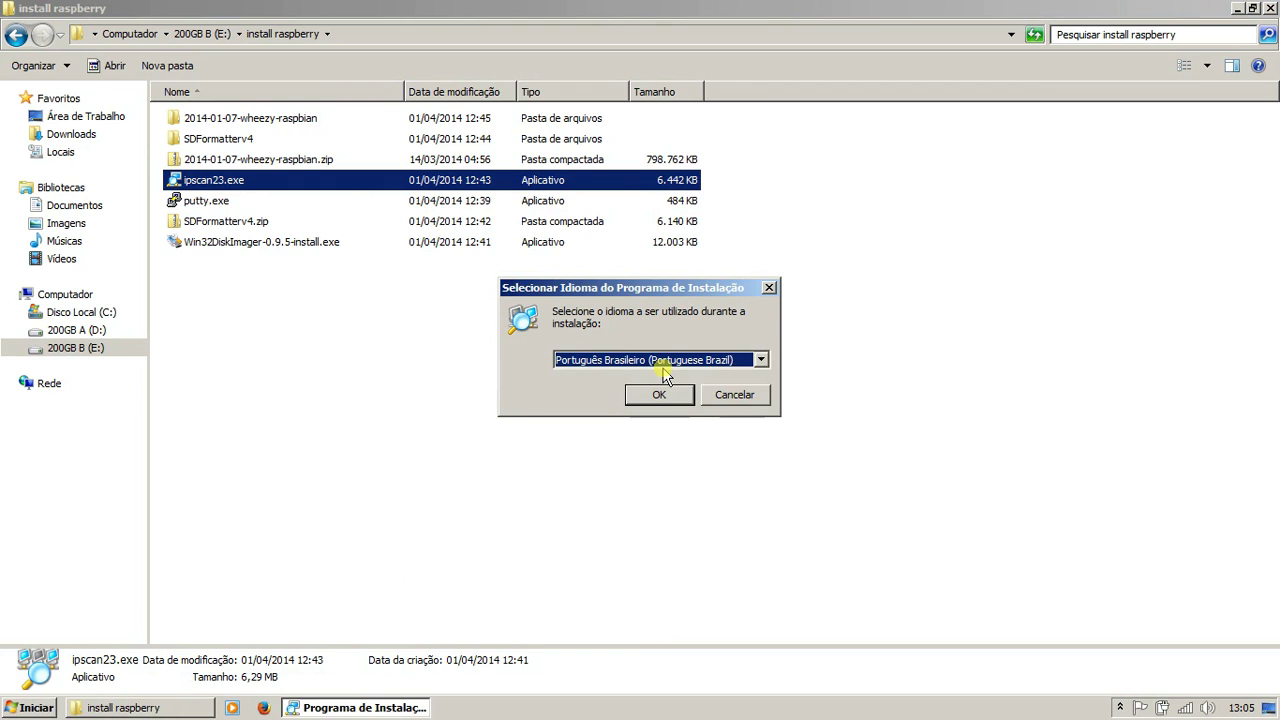
pyautogui.click(665, 393)
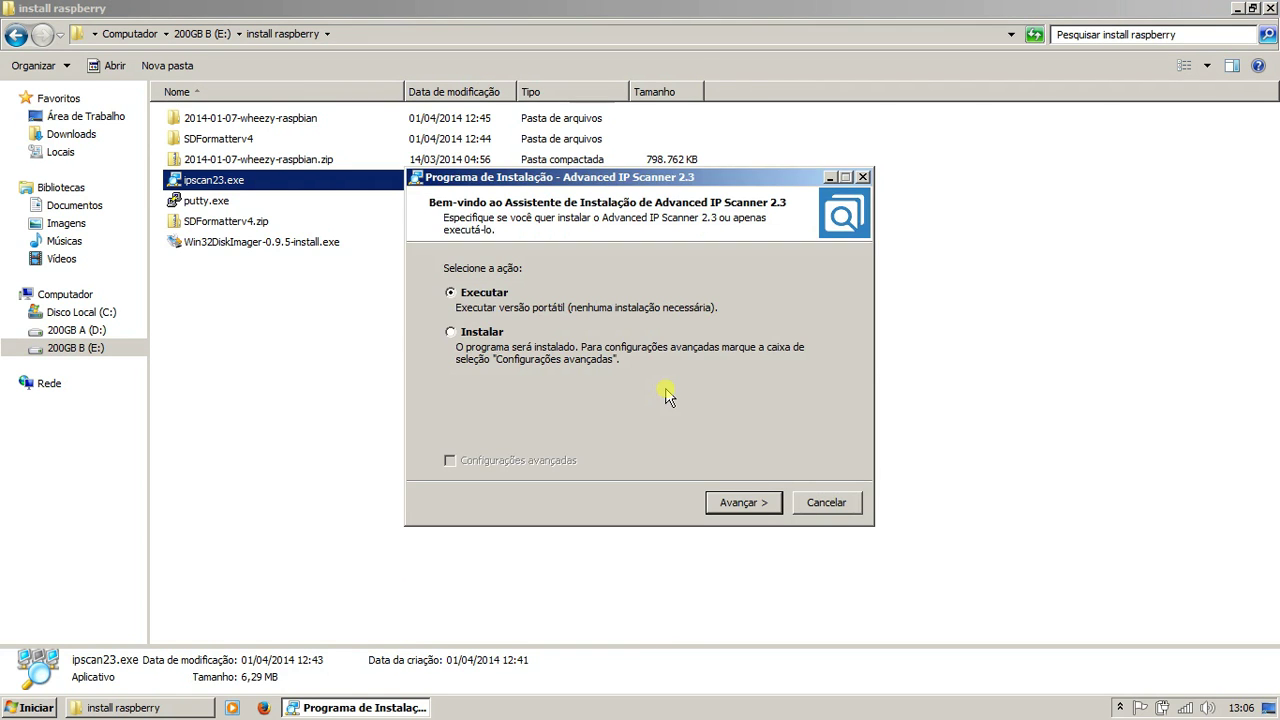
# Complete the setup wizard with the Executar option to start the portable version of Advanced IP Scanner 2.3
pyautogui.click(742, 502)
pyautogui.click(586, 446)
pyautogui.click(745, 503)
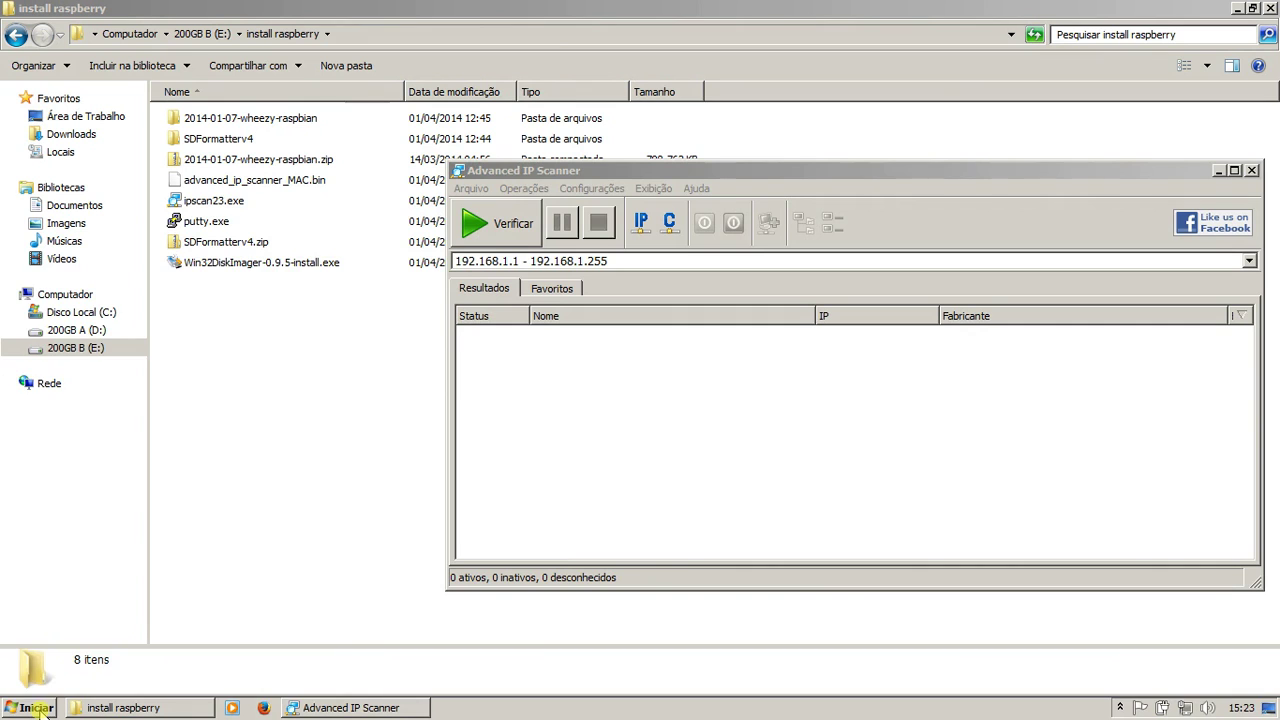
# Start the Windows Command Prompt from the accessories and maximize its window
pyautogui.click(30, 707)
pyautogui.click(66, 647)
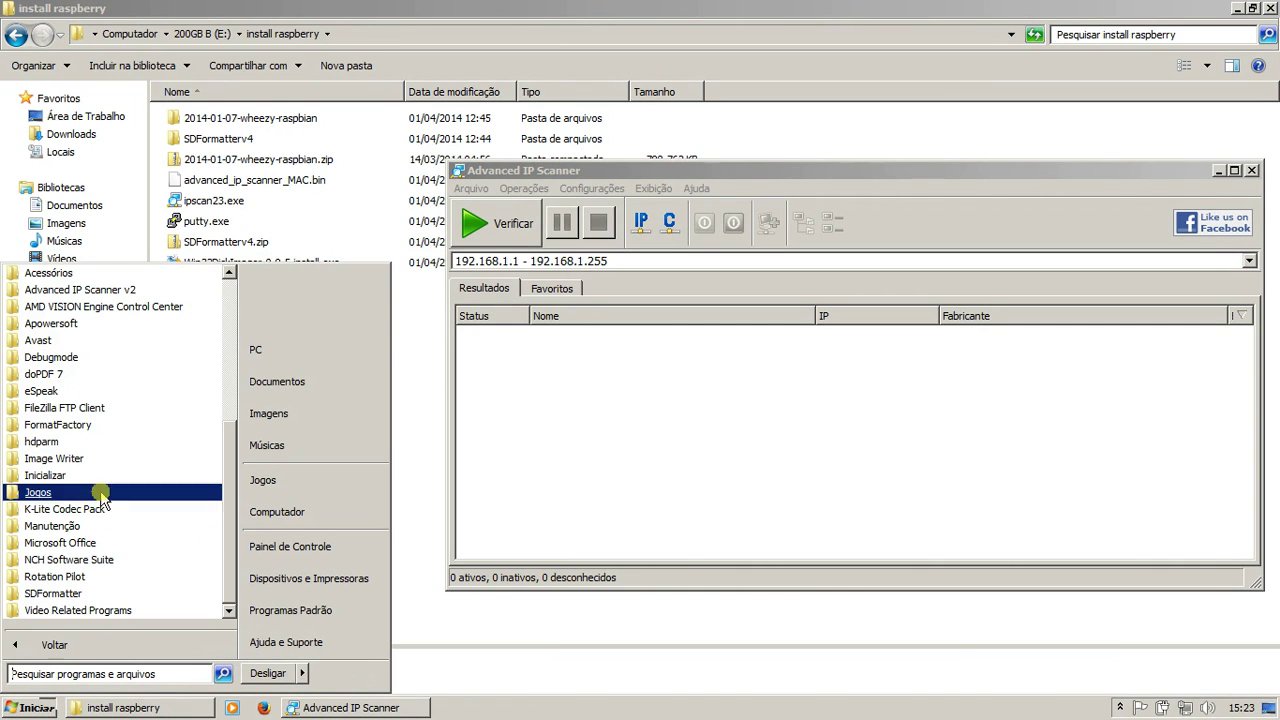
pyautogui.scroll(1, 147, 431)
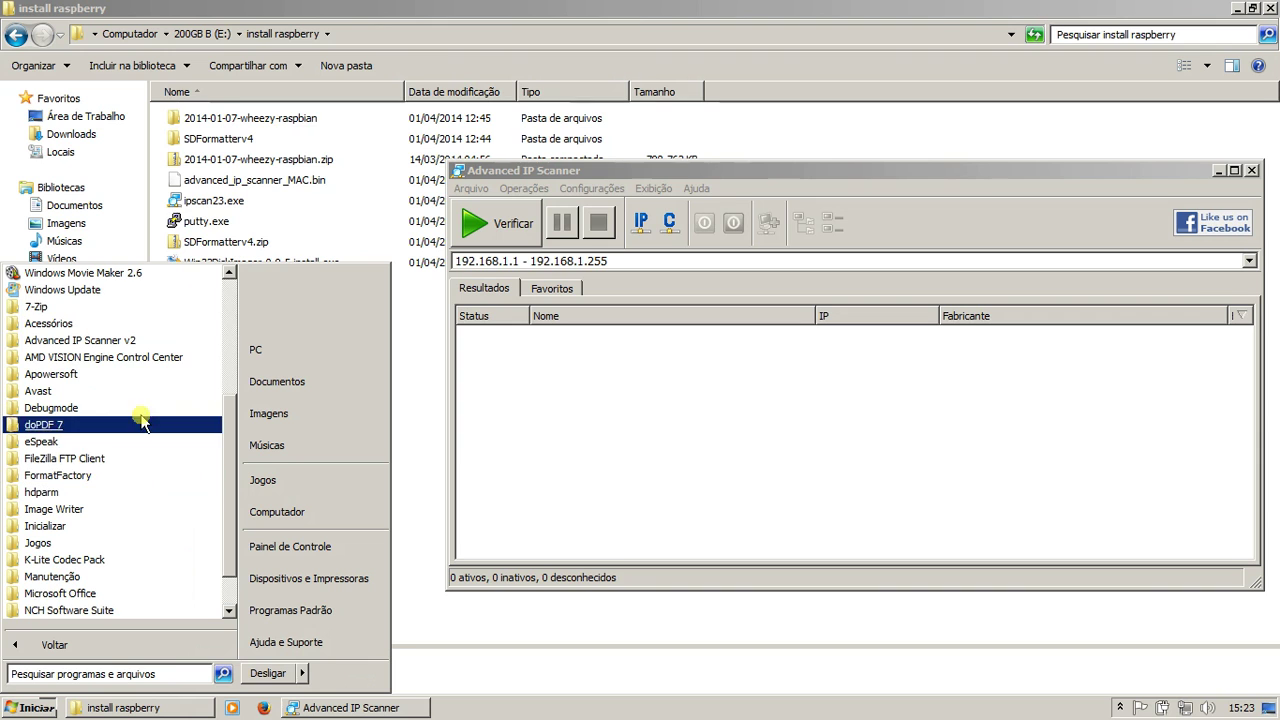
pyautogui.click(64, 323)
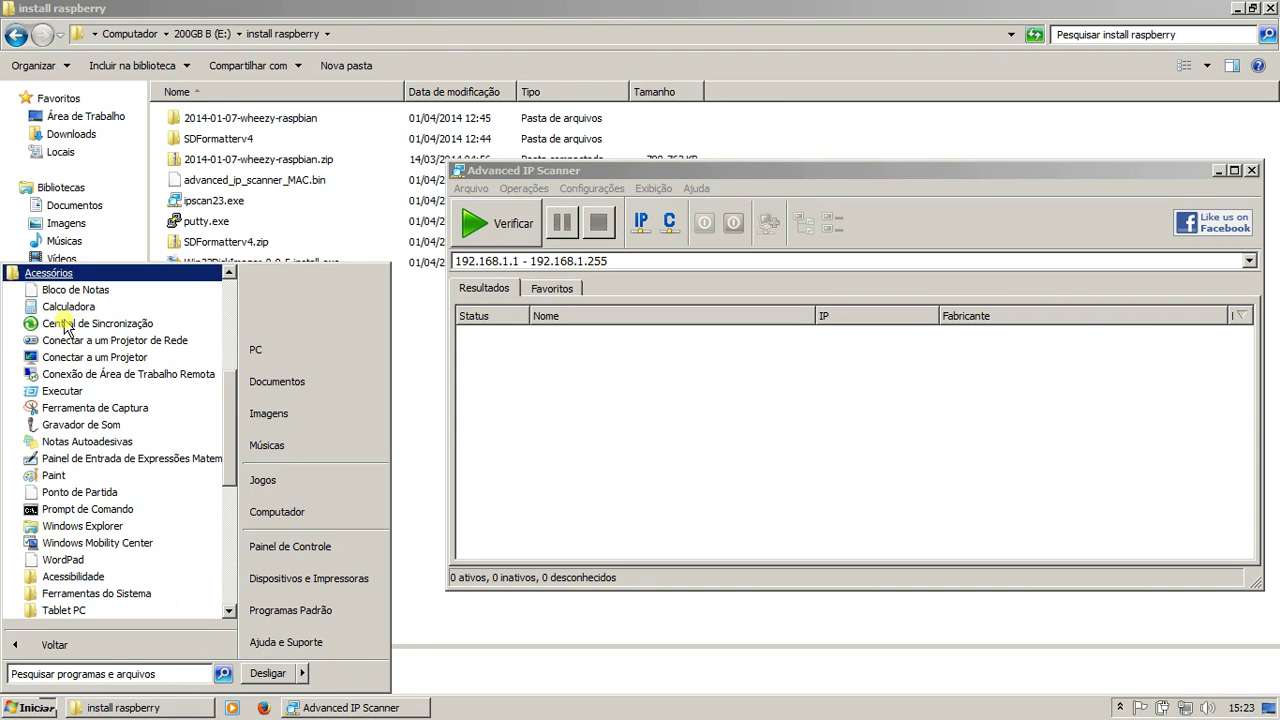
pyautogui.click(88, 509)
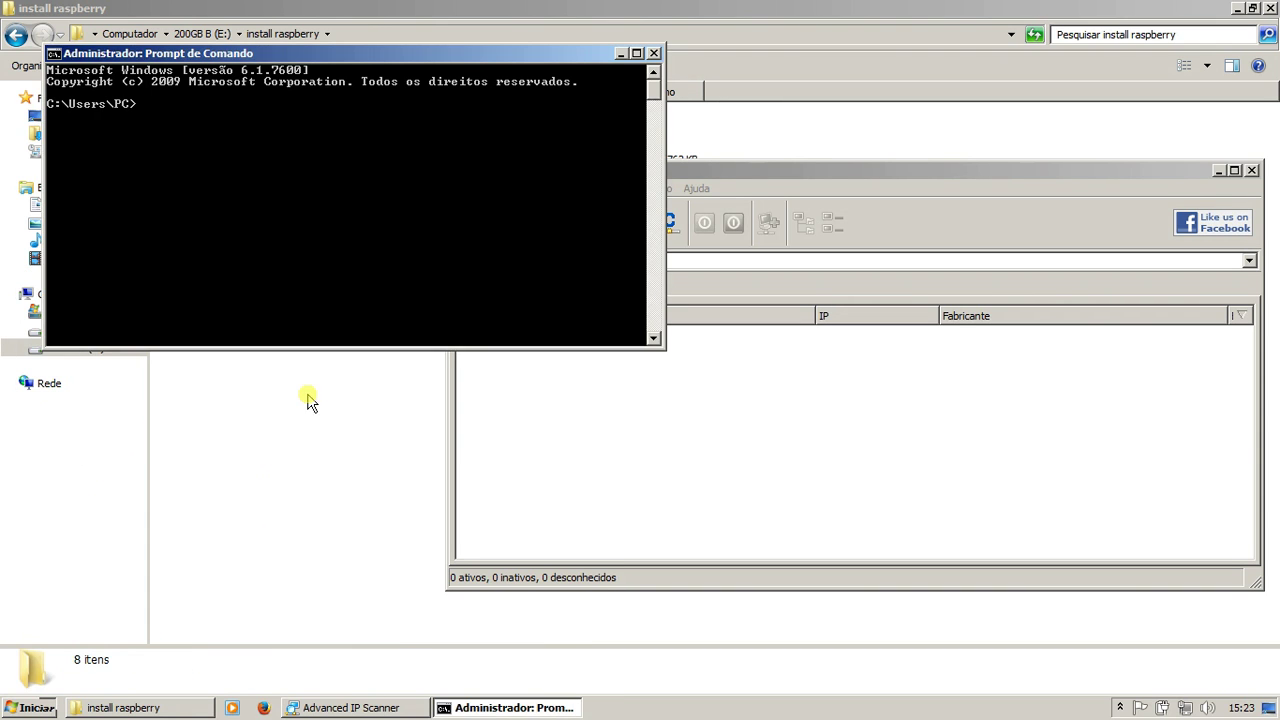
pyautogui.click(637, 56)
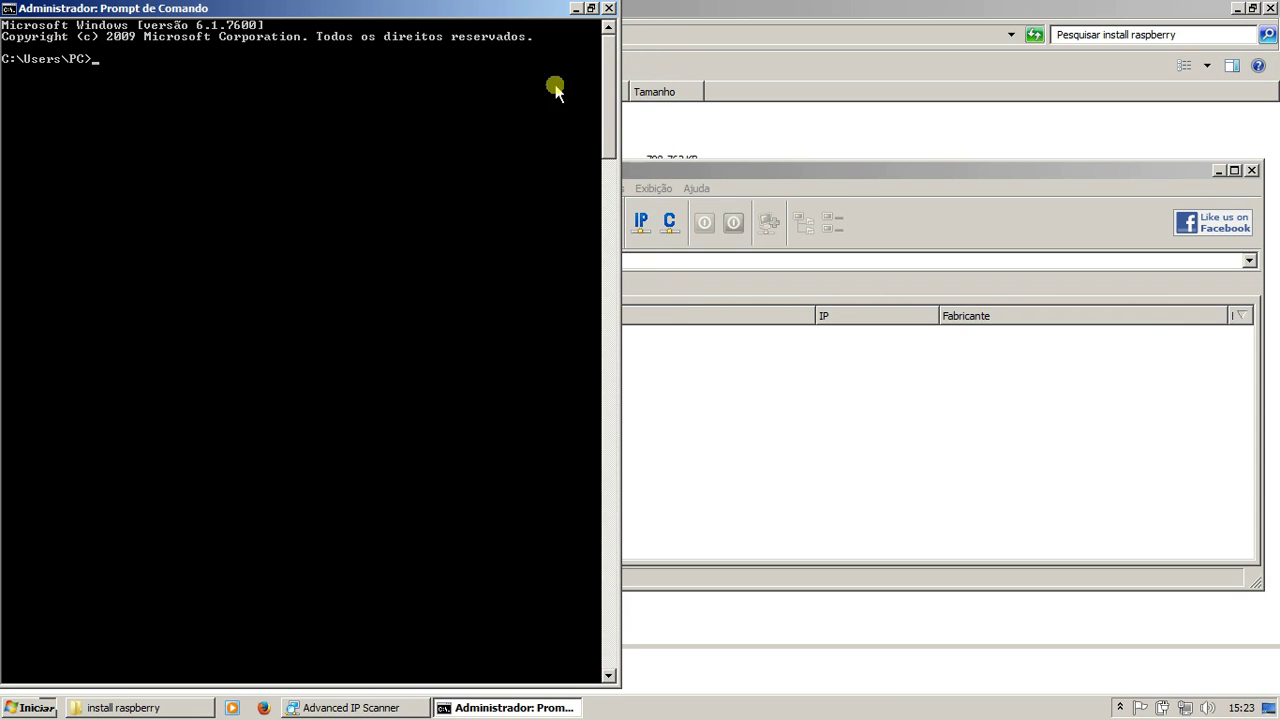
# Run ipconfig in the Command Prompt to find the local network's IP range
pyautogui.write('i')
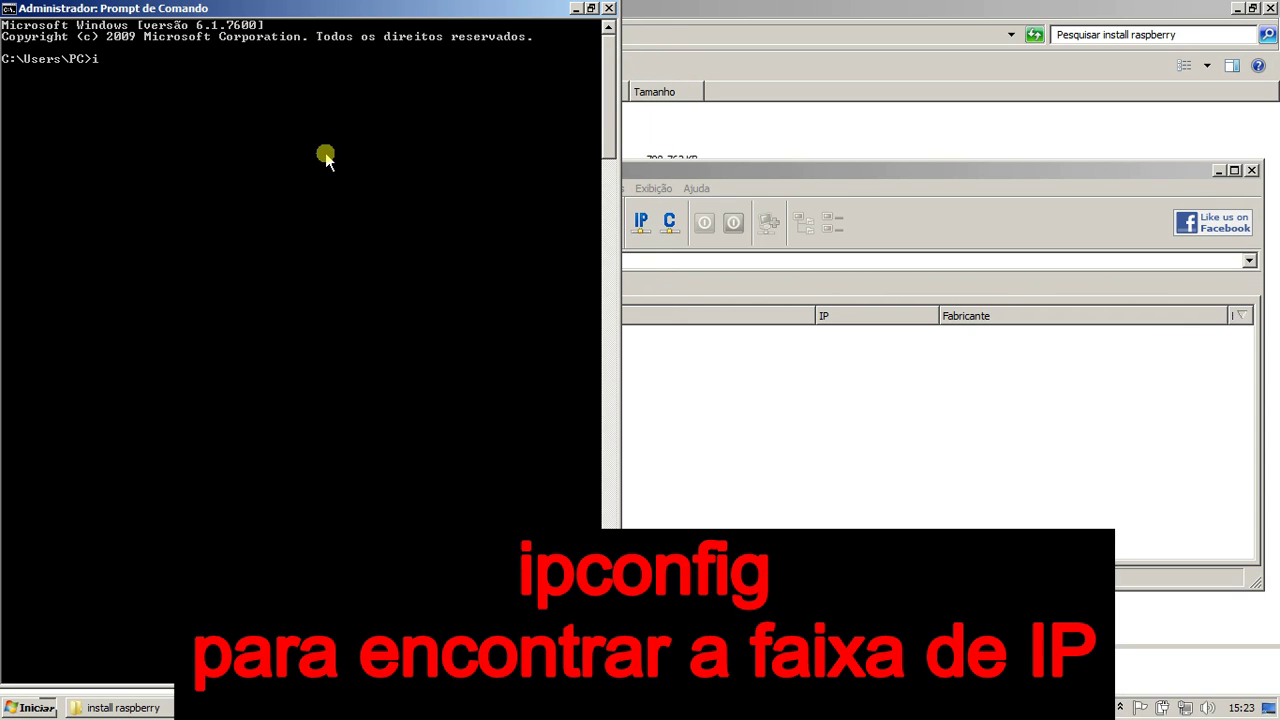
pyautogui.write('pconf')
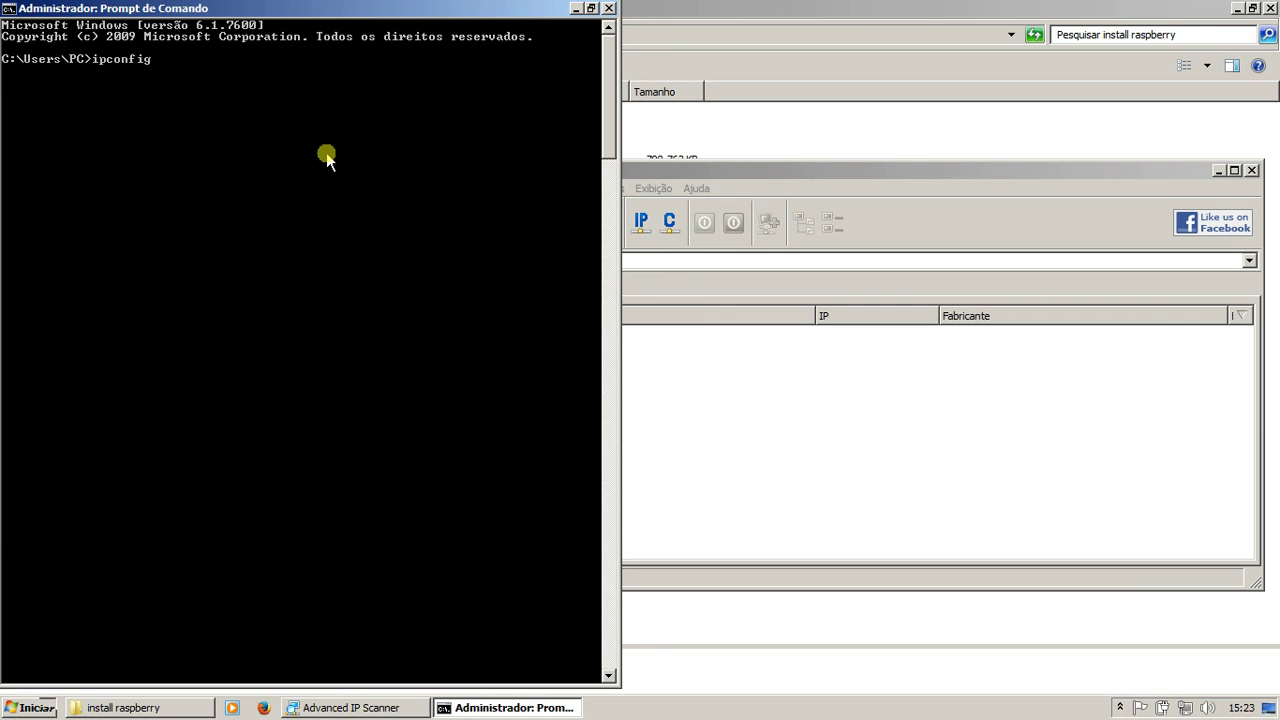
pyautogui.write('ig')
pyautogui.press('Return')
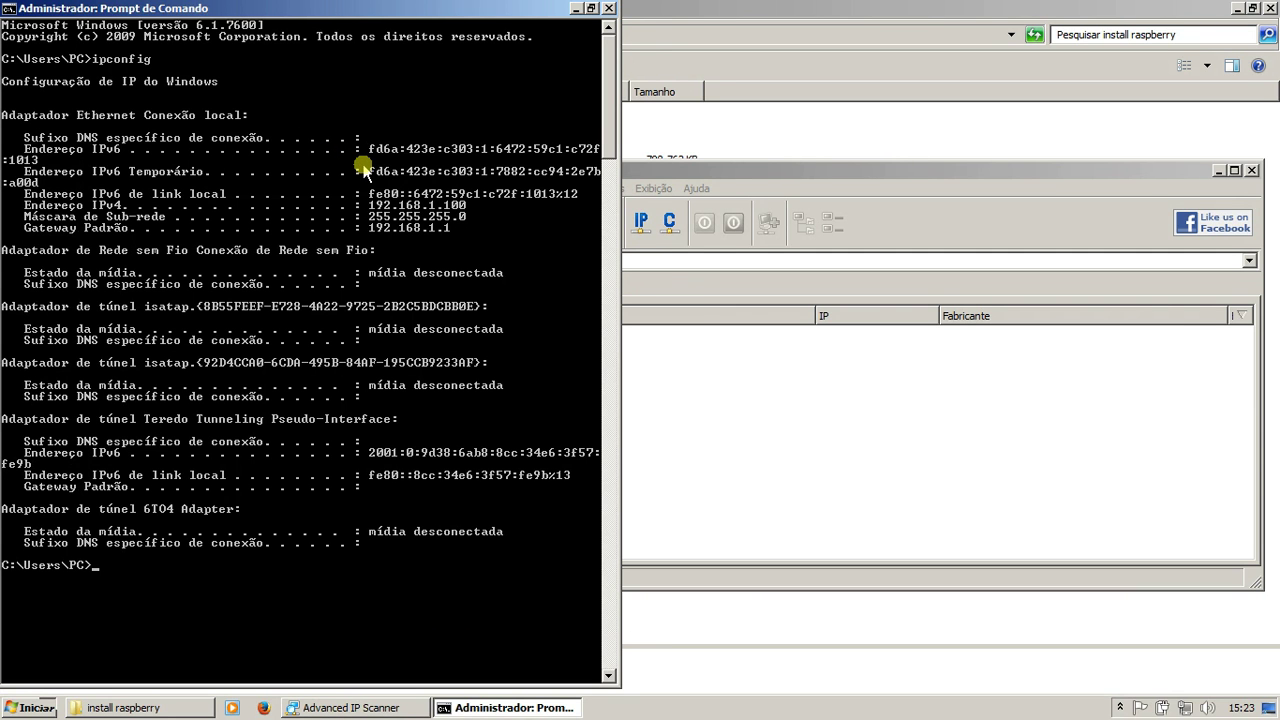
# Place Advanced IP Scanner beside the Command Prompt and scan the range 192.168.1.1 - 192.168.1.255
pyautogui.moveTo(810, 170); pyautogui.dragTo(958, 128)
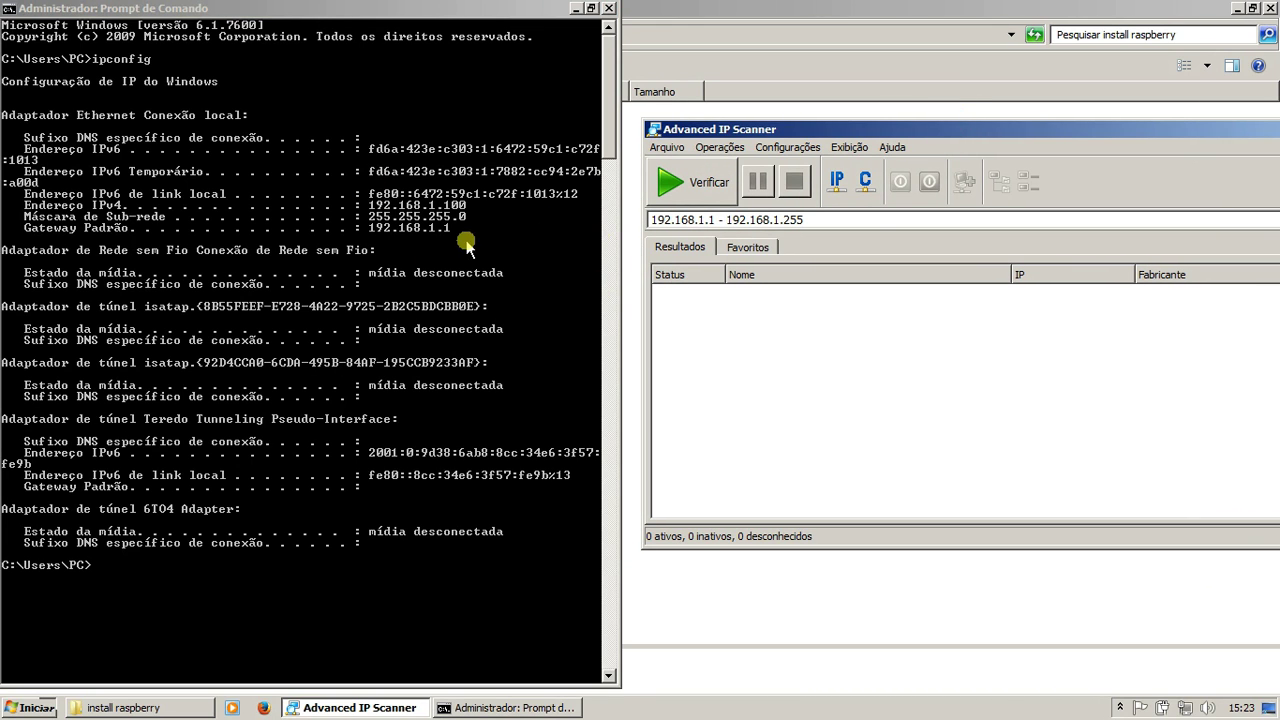
pyautogui.moveTo(806, 219); pyautogui.dragTo(650, 222)
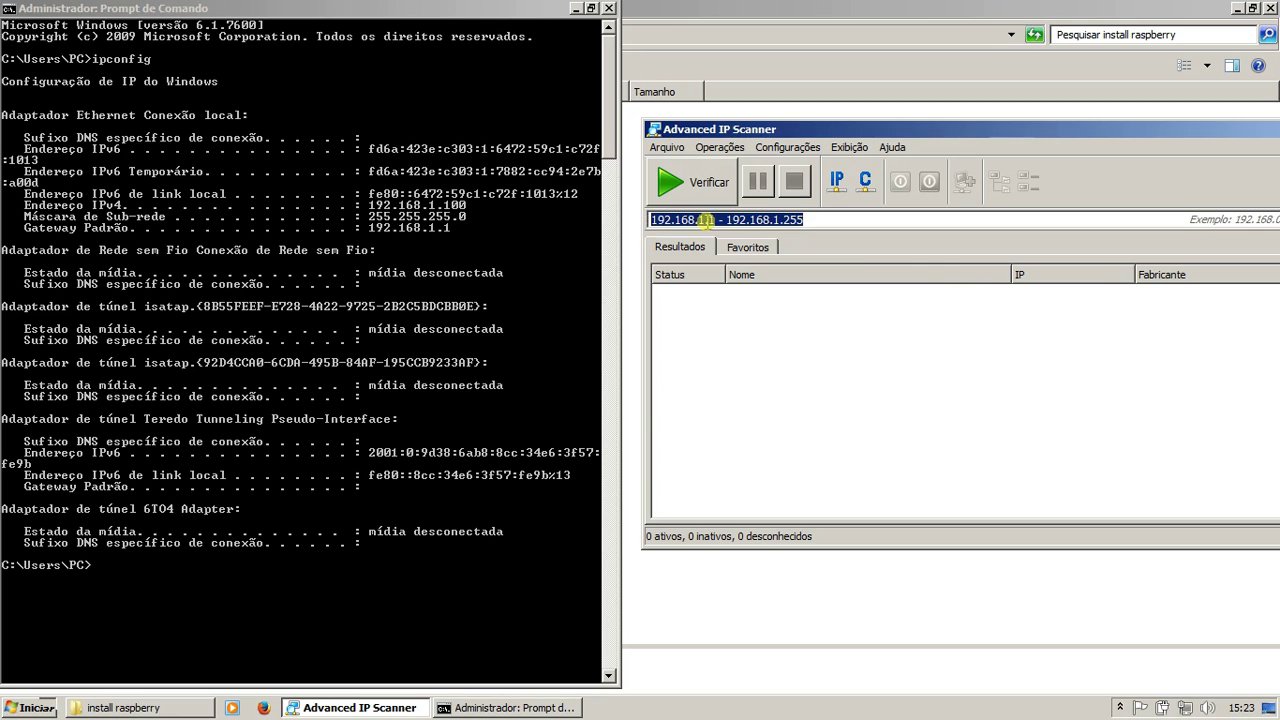
pyautogui.click(742, 280)
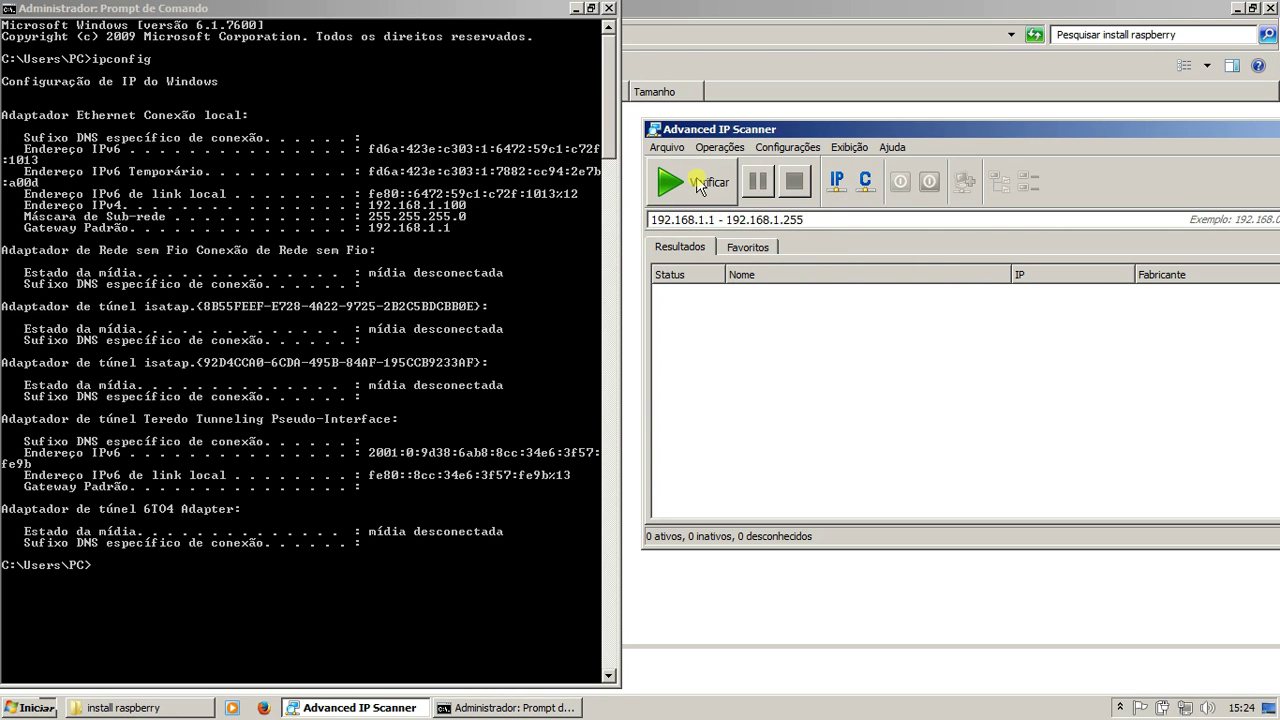
pyautogui.click(699, 188)
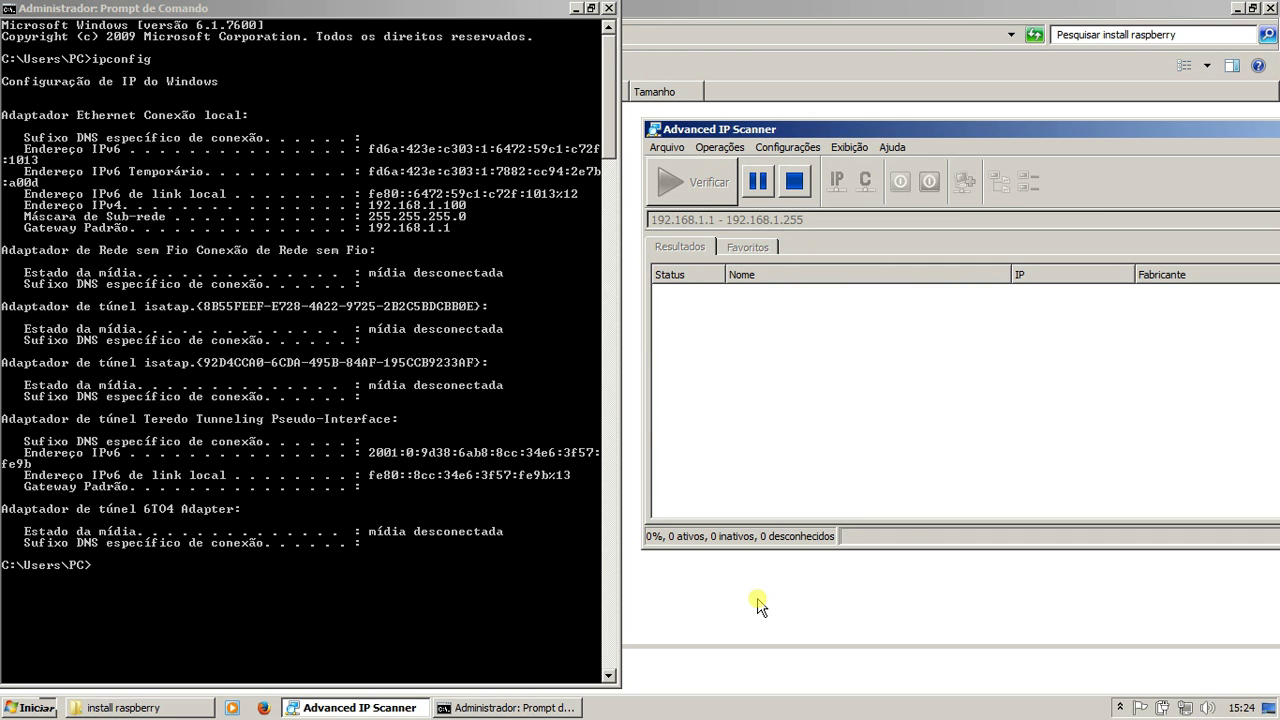
# Bring the whole Advanced IP Scanner window into view and select the Raspberry Pi Foundation device in the results
pyautogui.moveTo(978, 126); pyautogui.dragTo(802, 141)
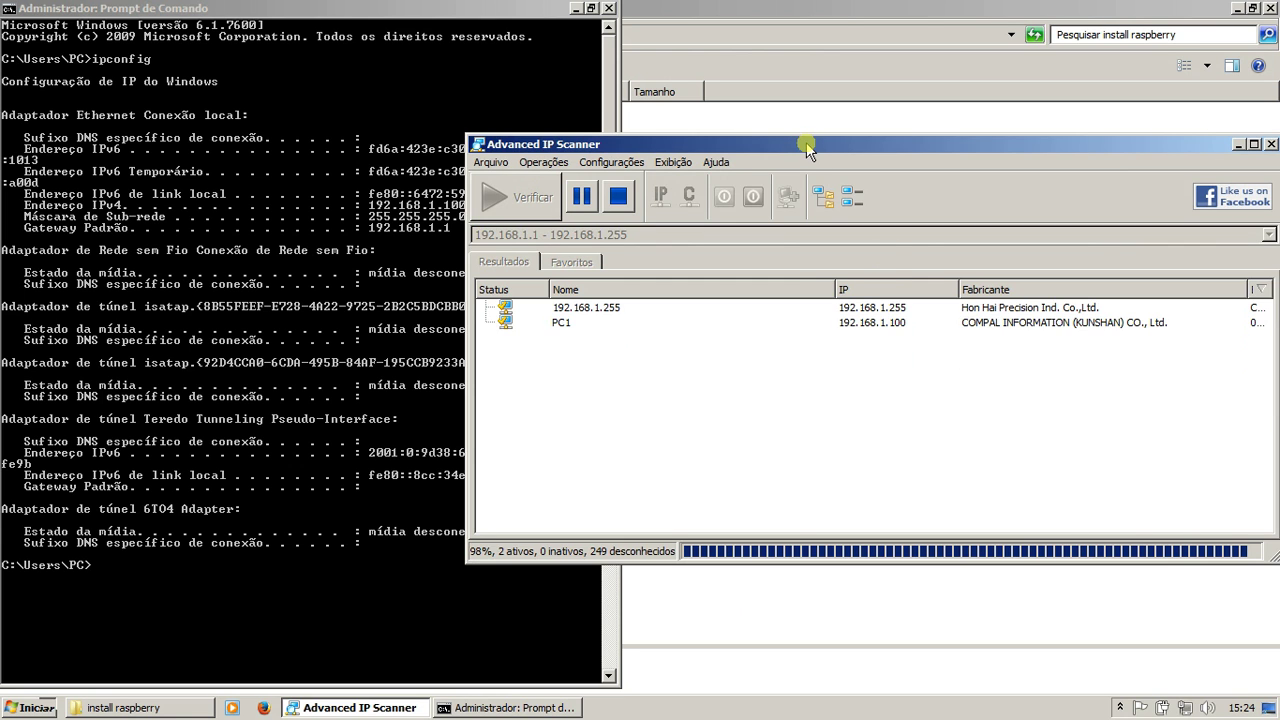
pyautogui.click(615, 355)
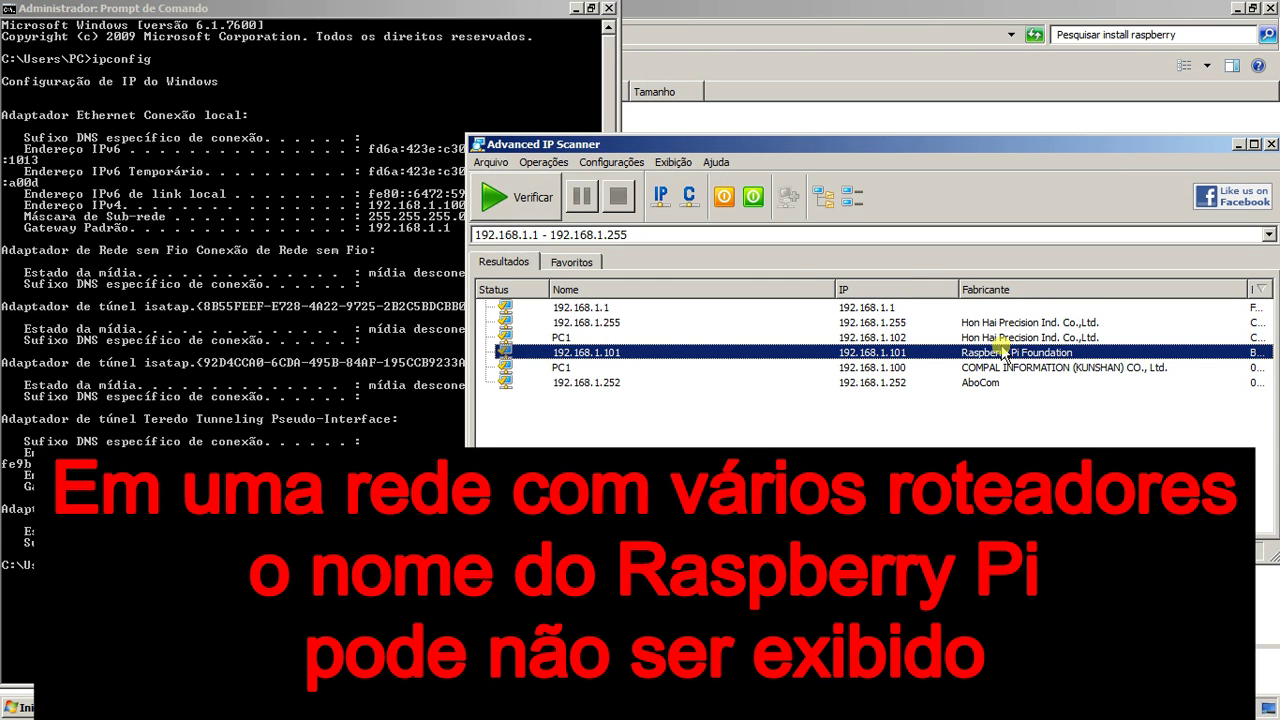
# Switch to the install raspberry folder and run putty.exe, allowing it through the security warning
pyautogui.click(125, 708)
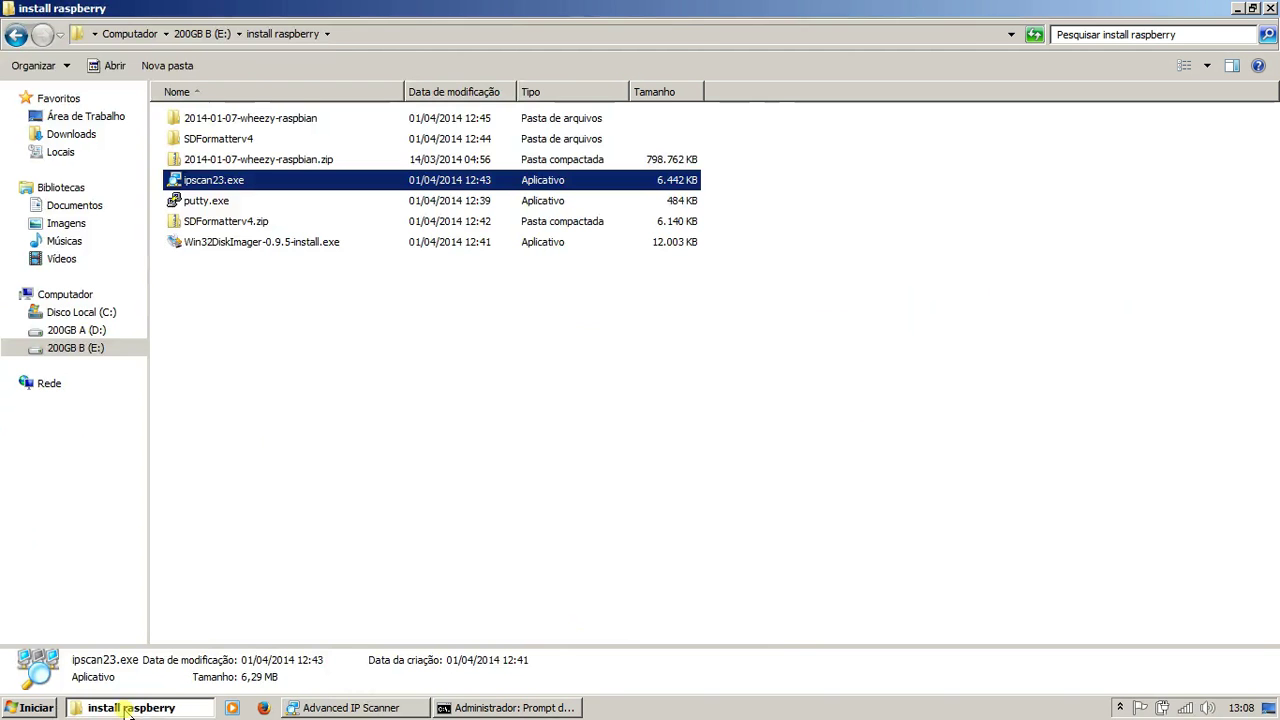
pyautogui.click(213, 203)
pyautogui.doubleClick(213, 203)
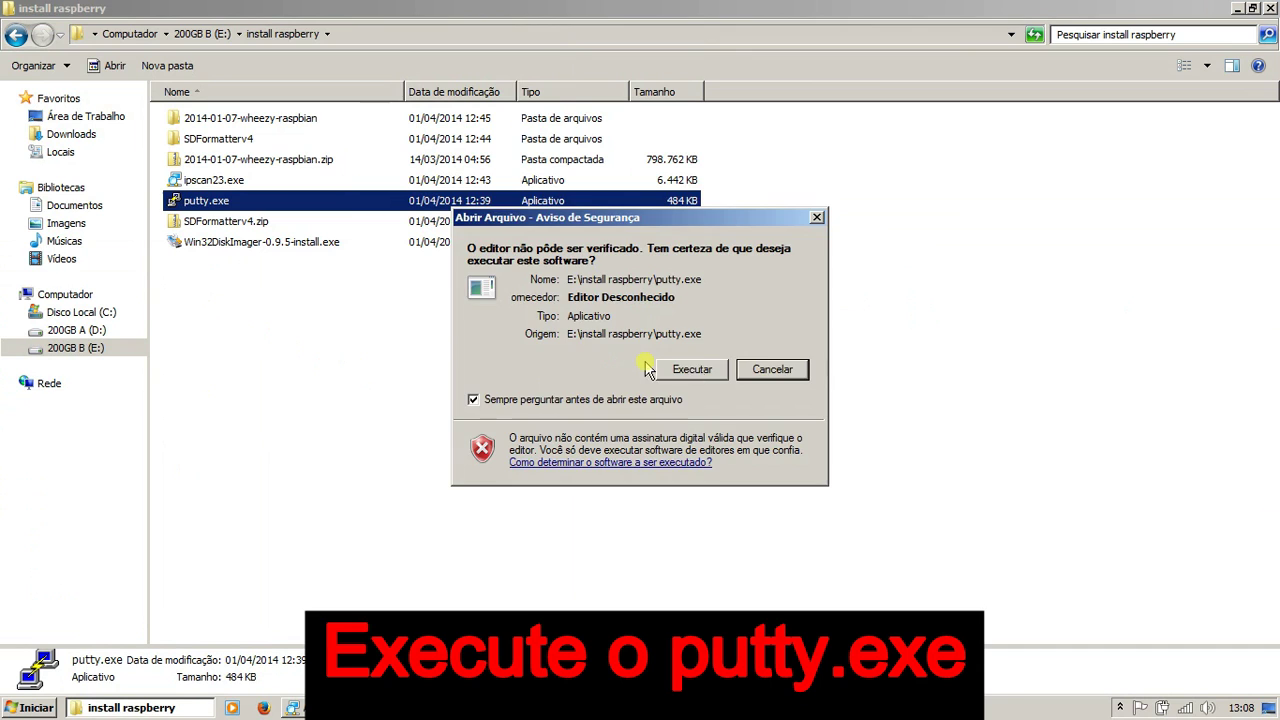
pyautogui.click(522, 370)
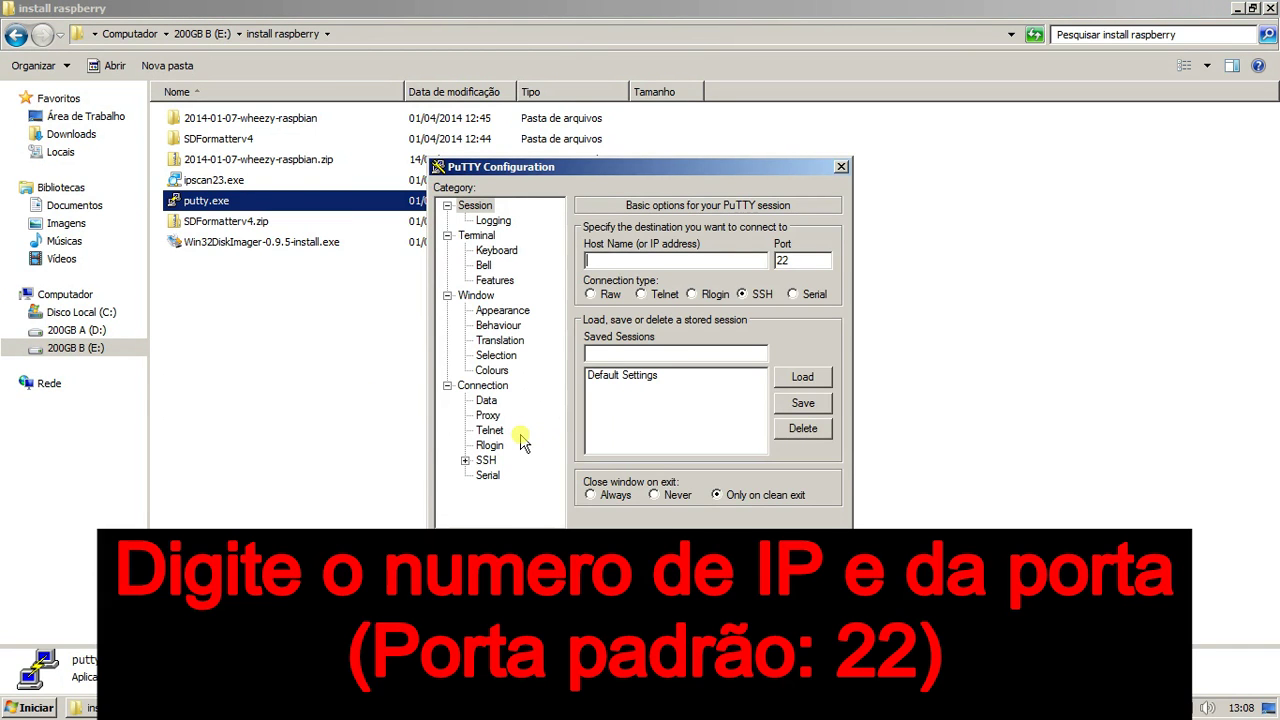
# Open an SSH connection to 192.168.1.101 on port 22 and accept the server's new host key
pyautogui.write('1')
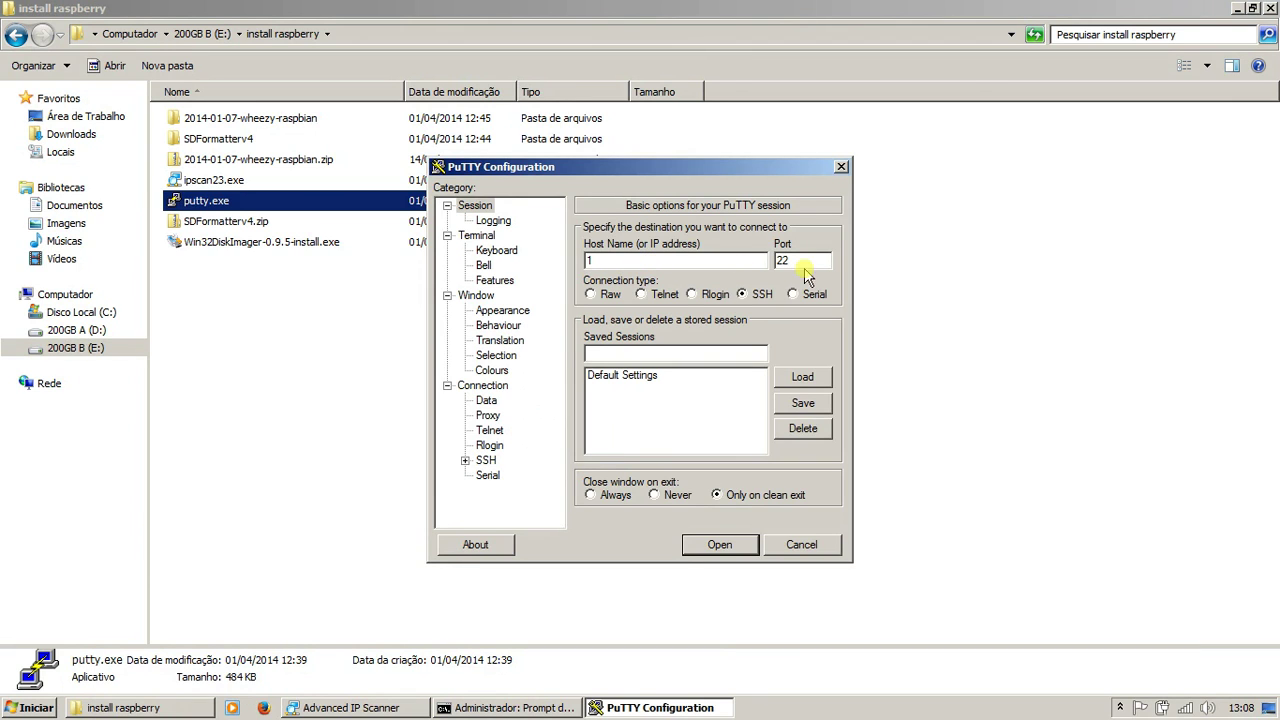
pyautogui.write('92.168.1.101')
pyautogui.click(716, 545)
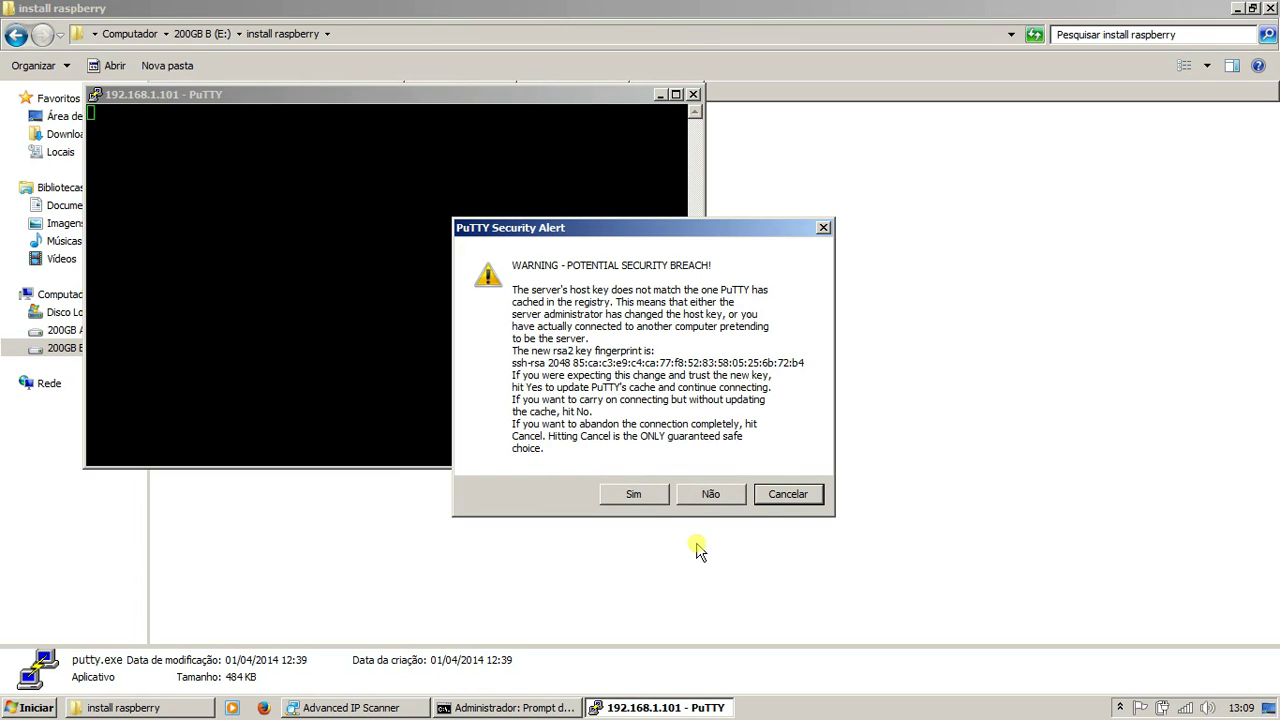
pyautogui.click(636, 495)
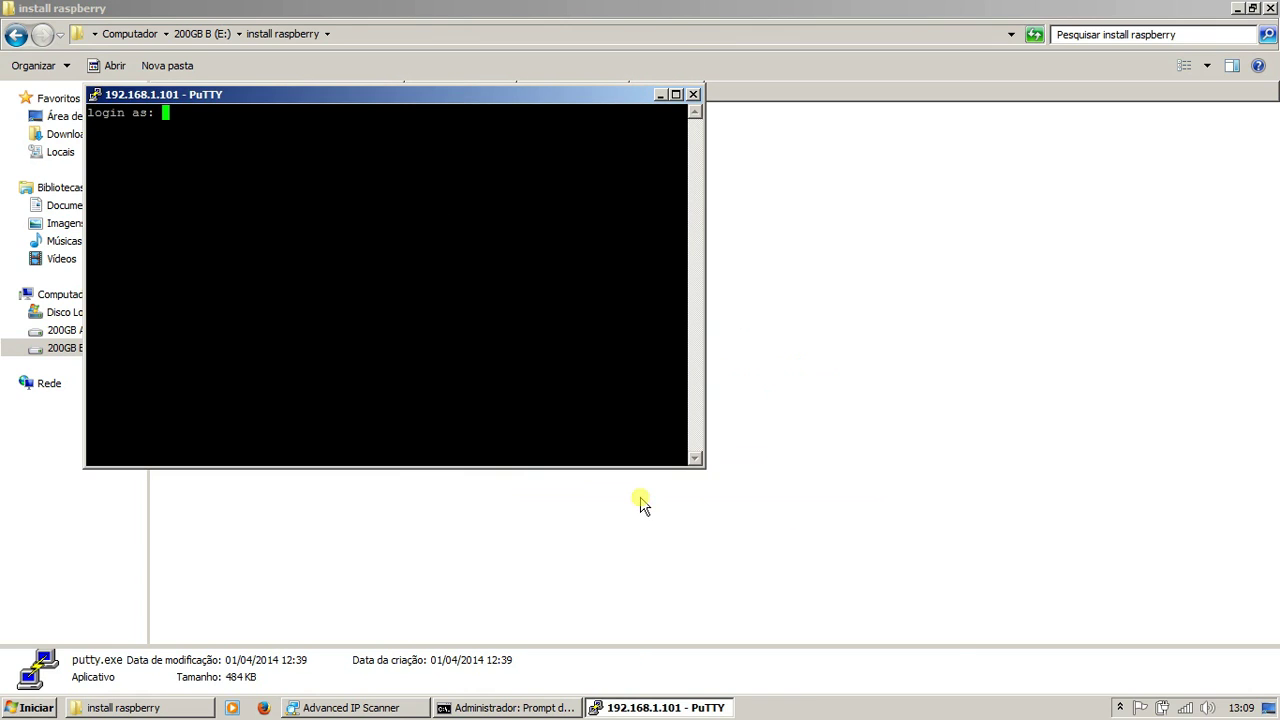
# Move the PuTTY terminal window clear of the file list and log in as pi with the account password
pyautogui.moveTo(512, 94); pyautogui.dragTo(897, 197)
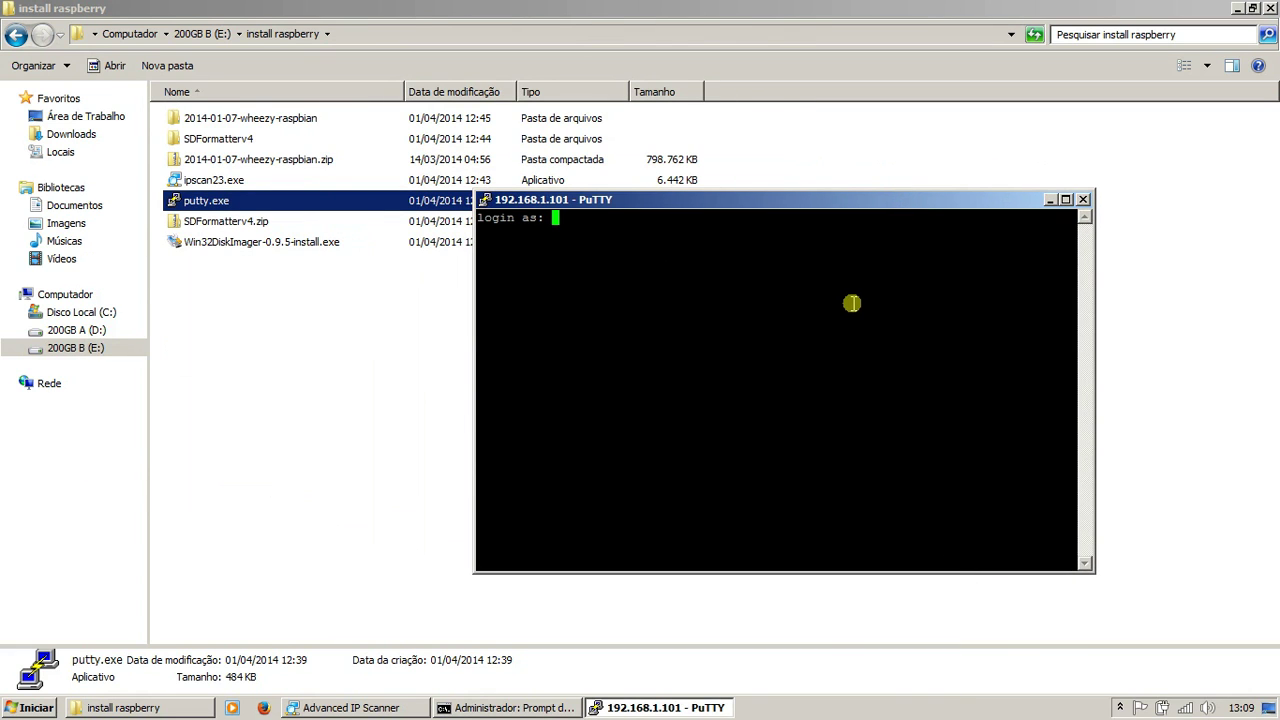
pyautogui.write('pi')
pyautogui.press('Return')
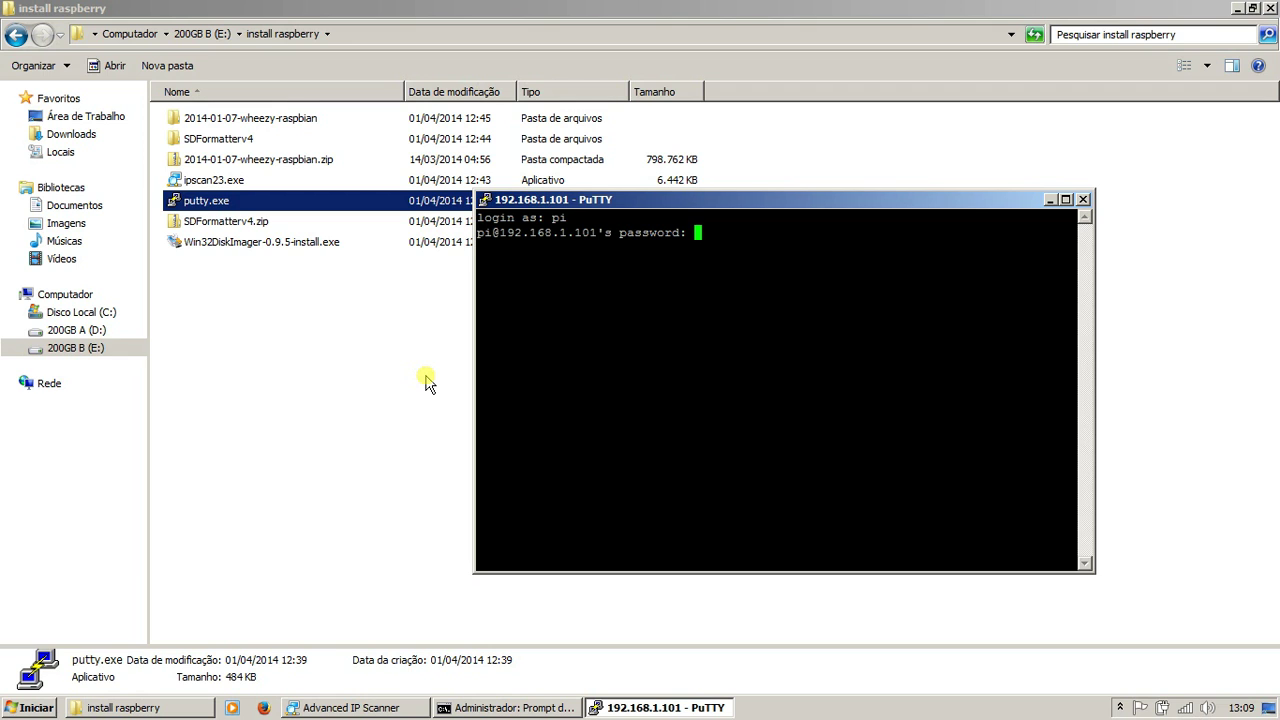
pyautogui.press('Return')
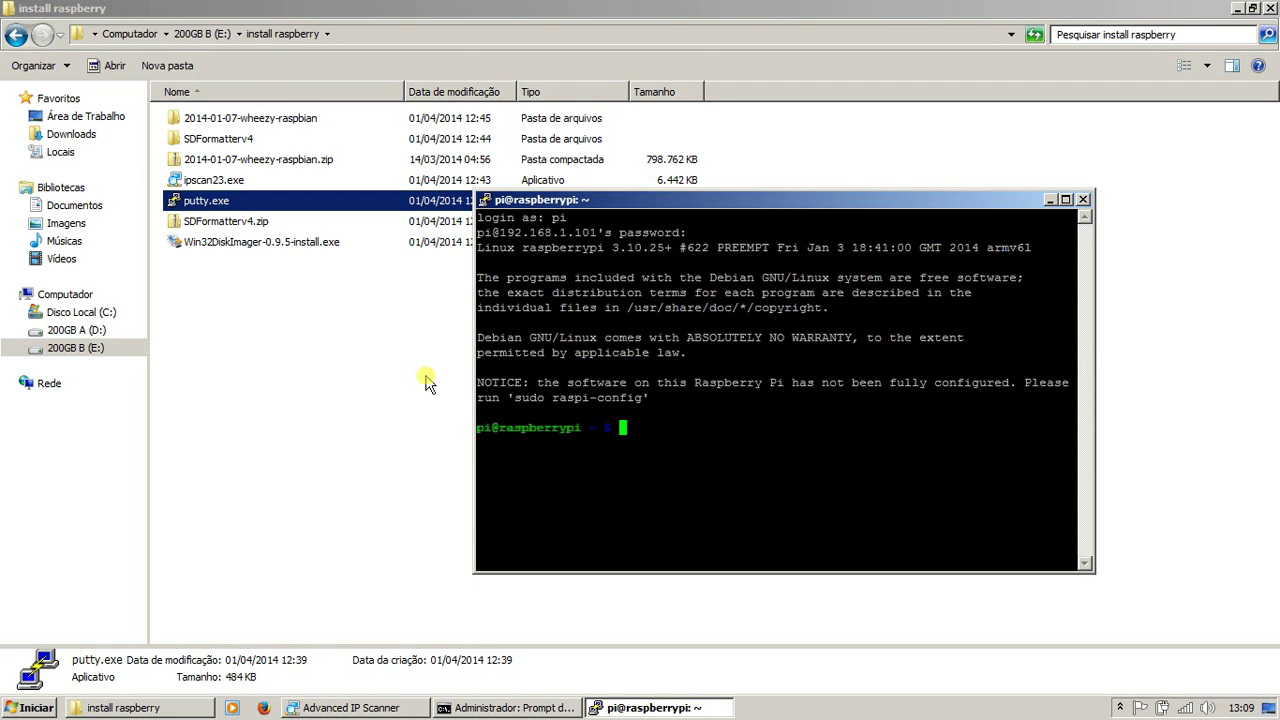
# Start the Raspberry Pi configuration tool with the command sudo raspi-config
pyautogui.write('sud')
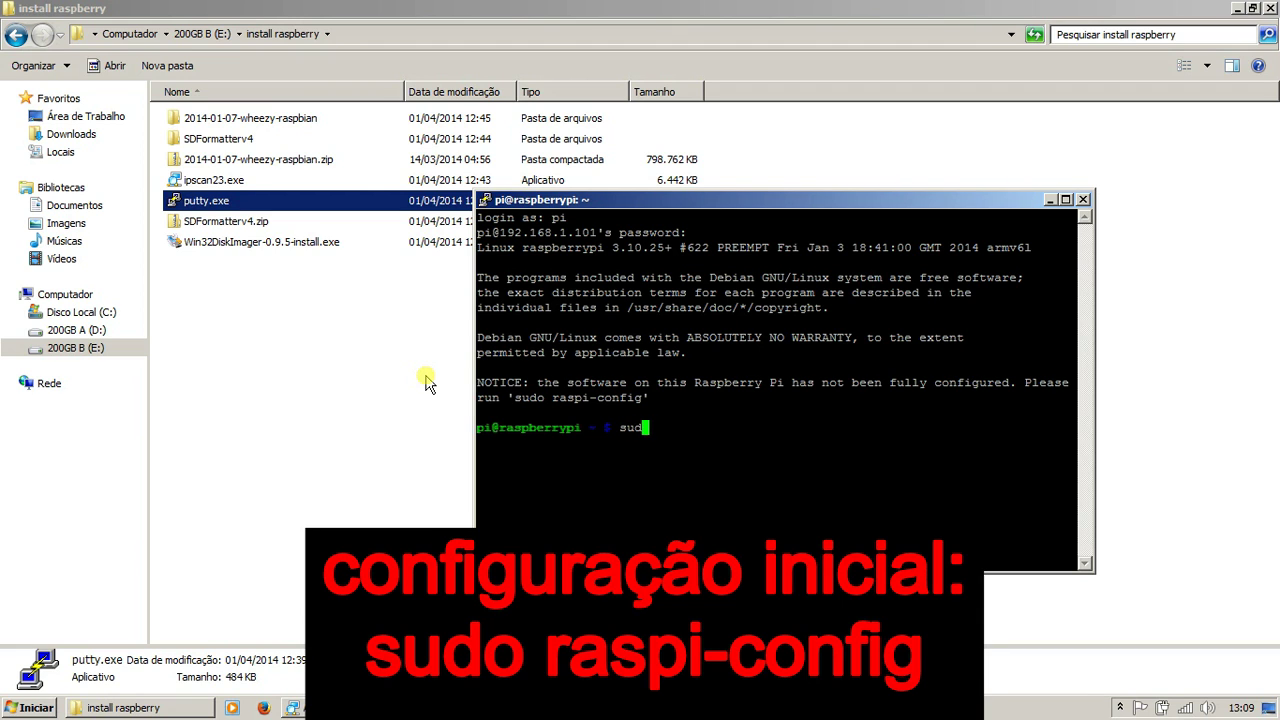
pyautogui.write('o ra')
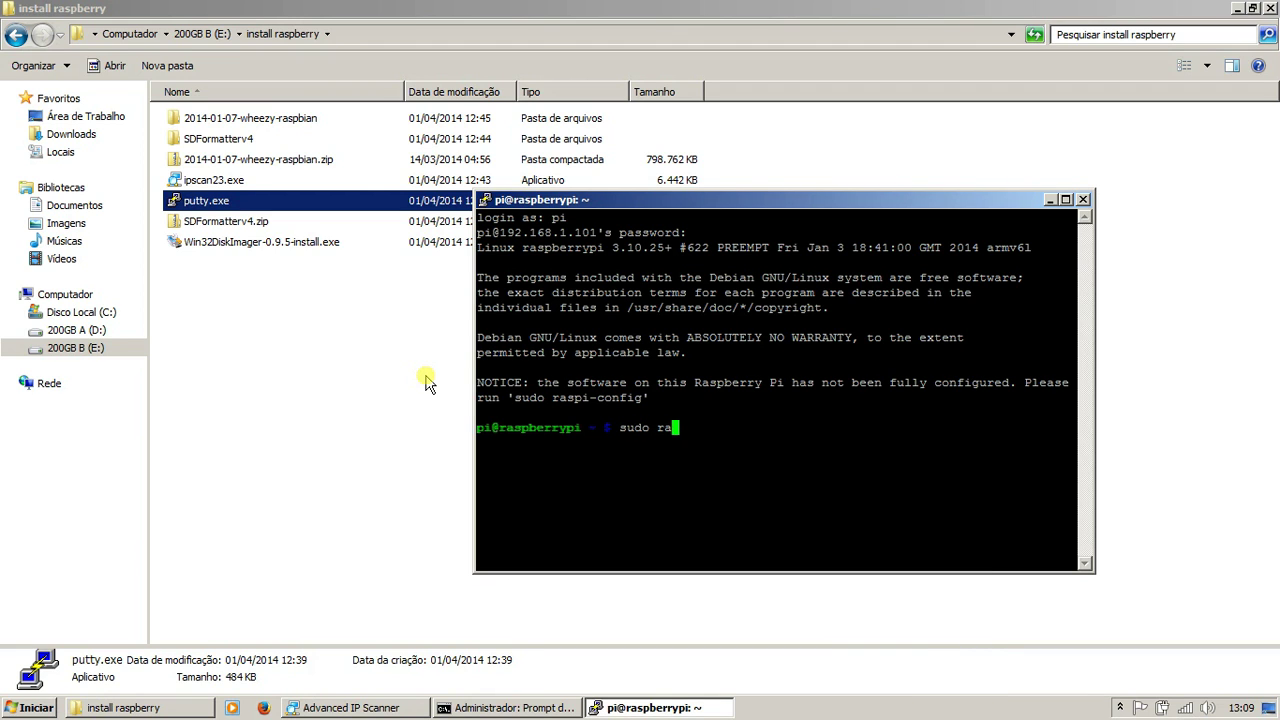
pyautogui.write('sp-')
pyautogui.write('-con')
pyautogui.write('fig')
pyautogui.press('Return')
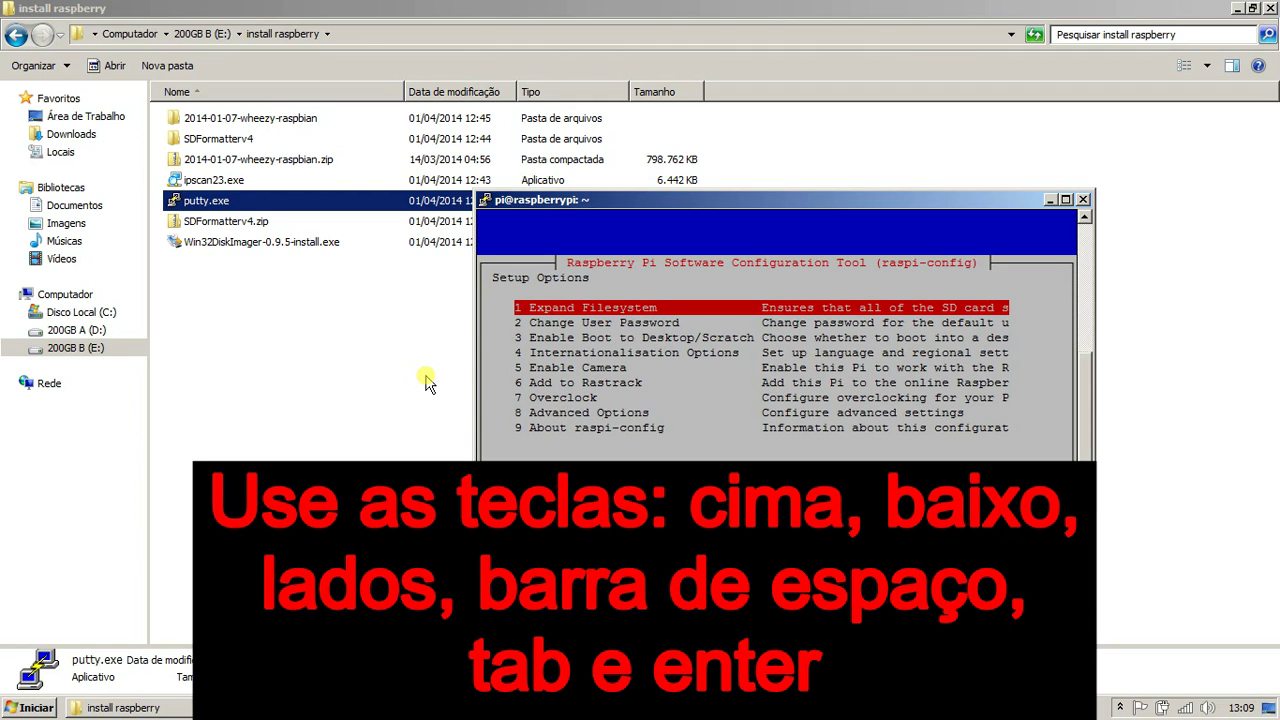
# Open the Change Locale setting within the Internationalisation Options of raspi-config
pyautogui.press('Down')
pyautogui.press('Down')
pyautogui.press('Down')
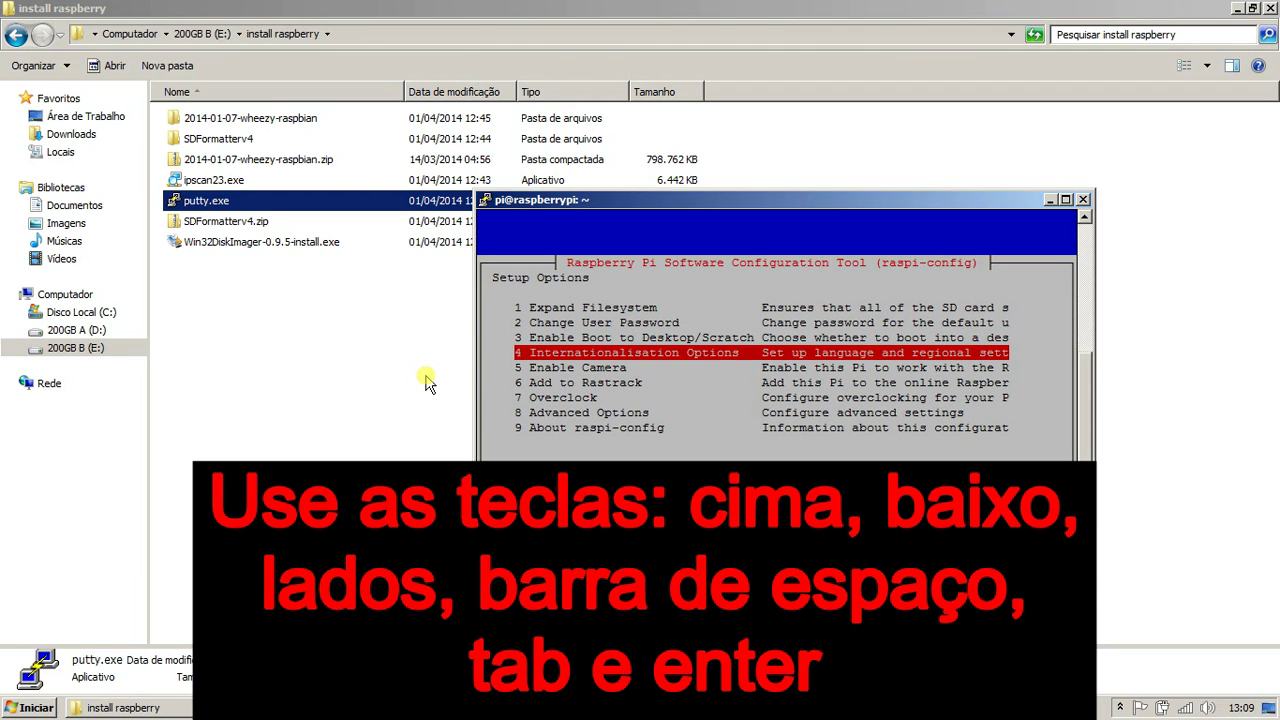
pyautogui.press('Tab')
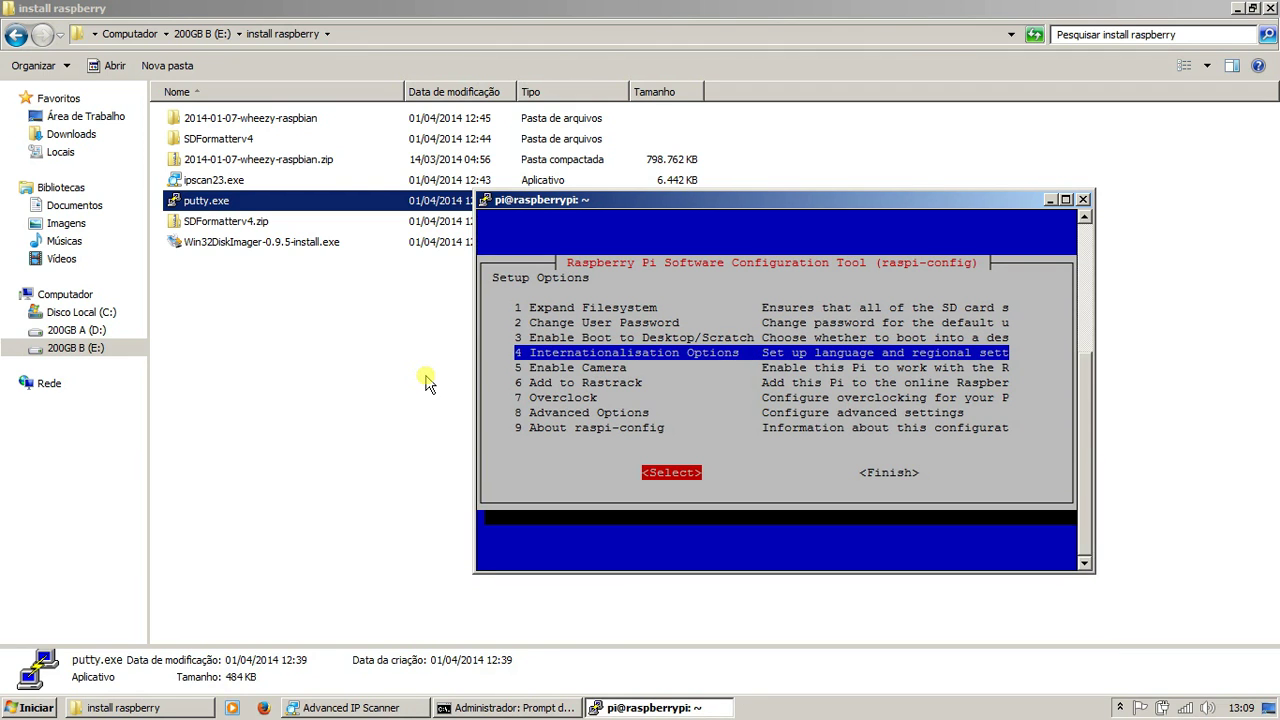
pyautogui.press('Return')
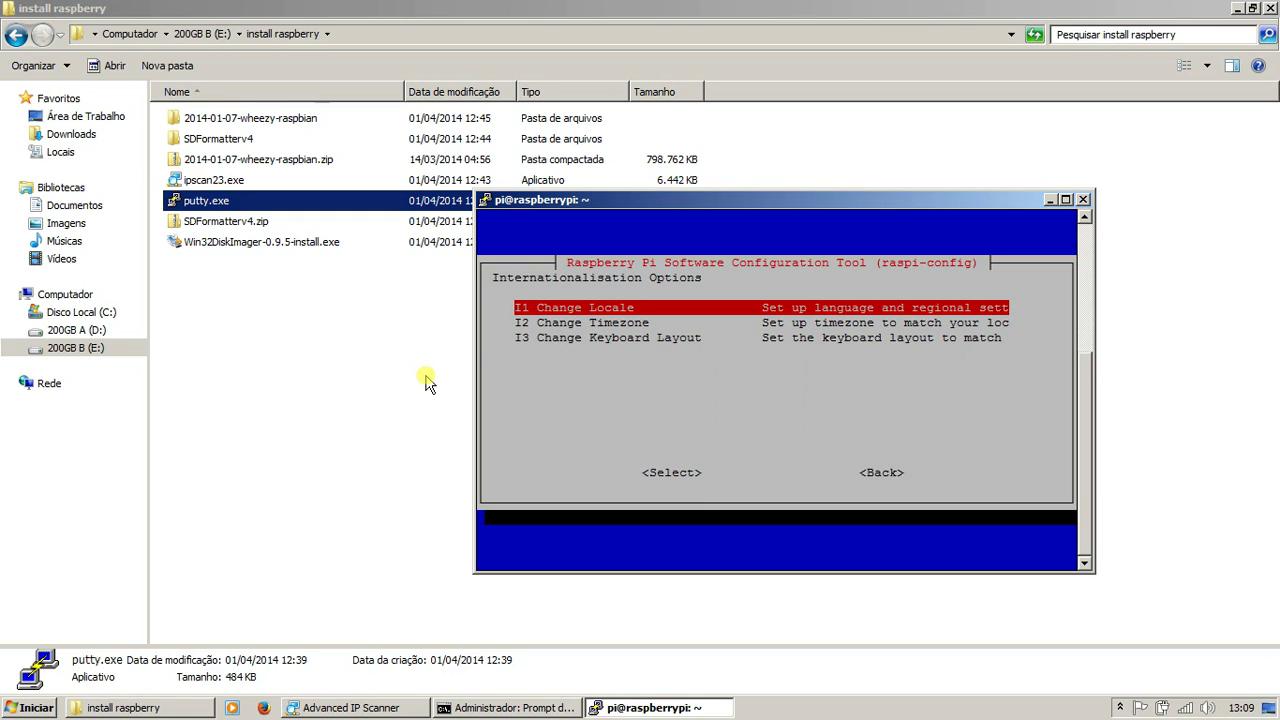
pyautogui.press('Tab')
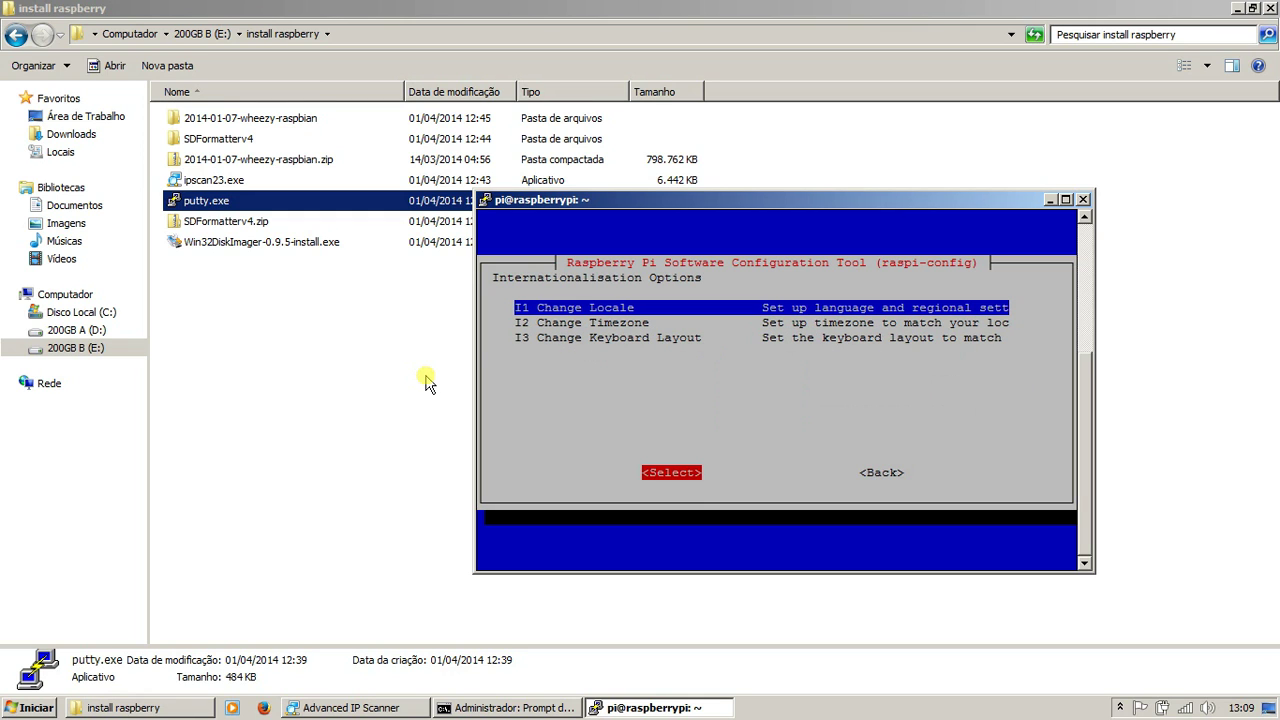
pyautogui.press('Return')
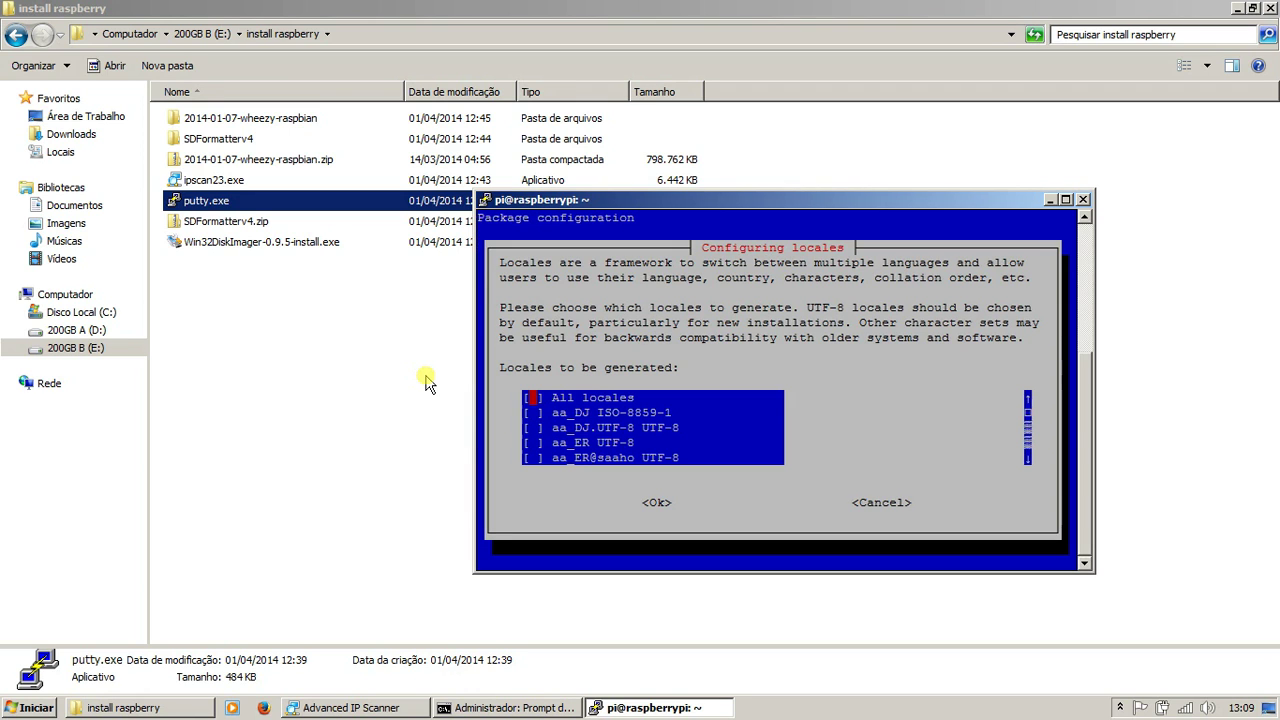
# Highlight the en_GB.UTF-8 UTF-8 entry in the list of locales to be generated
pyautogui.press('Down')
pyautogui.press('Down')
pyautogui.press('Down')
pyautogui.press('Down')
pyautogui.press('Down')
pyautogui.press('Down')
pyautogui.press('Down')
pyautogui.press('Down')
pyautogui.press('Down')
pyautogui.press('Down')
pyautogui.press('Down')
pyautogui.press('Down')
pyautogui.press('Down')
pyautogui.press('Down')
pyautogui.press('Down')
pyautogui.press('Down')
pyautogui.press('Down')
pyautogui.press('Down')
pyautogui.press('Down')
pyautogui.press('Down')
pyautogui.press('Down')
pyautogui.press('Down')
pyautogui.press('Down')
pyautogui.press('Down')
pyautogui.press('Down')
pyautogui.press('Down')
pyautogui.press('Down')
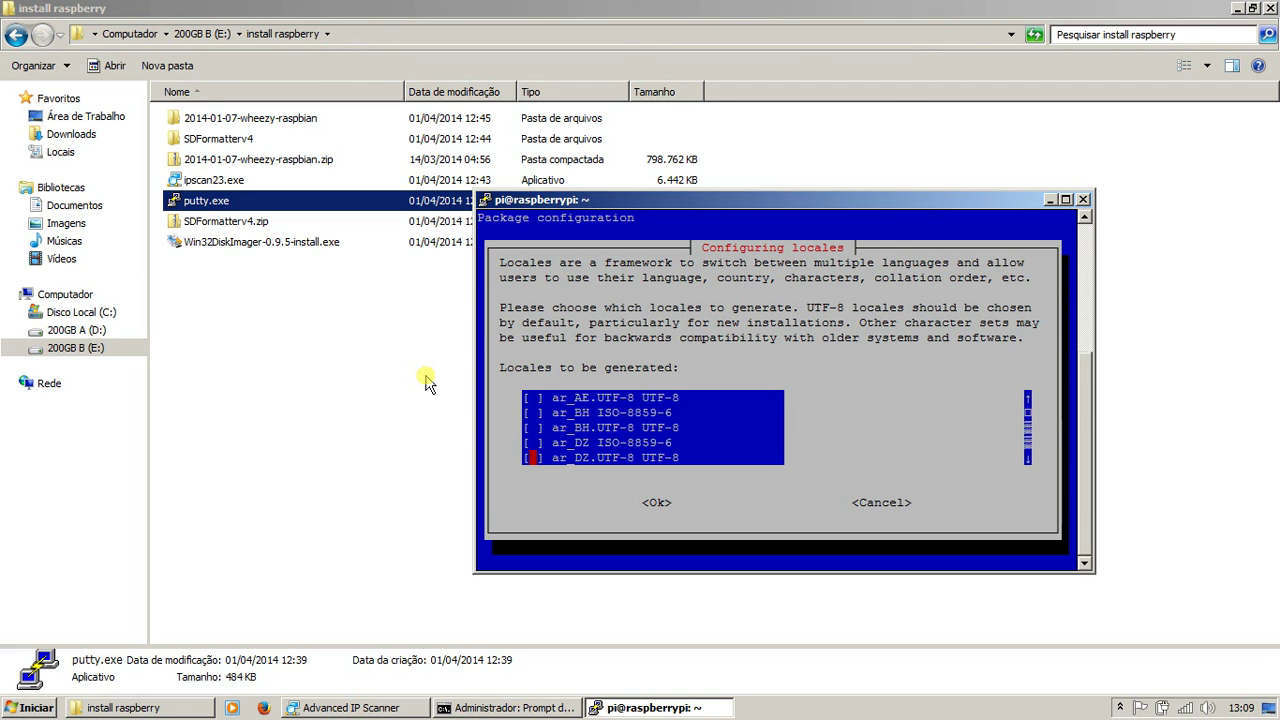
pyautogui.press('Down')
pyautogui.press('Down')
pyautogui.press('Down')
pyautogui.press('Down')
pyautogui.press('Down')
pyautogui.press('Down')
pyautogui.press('Down')
pyautogui.press('Down')
pyautogui.press('Down')
pyautogui.press('Down')
pyautogui.press('Down')
pyautogui.press('Down')
pyautogui.press('Down')
pyautogui.press('Down')
pyautogui.press('Down')
pyautogui.press('Down')
pyautogui.press('Down')
pyautogui.press('Down')
pyautogui.press('Down')
pyautogui.press('Down')
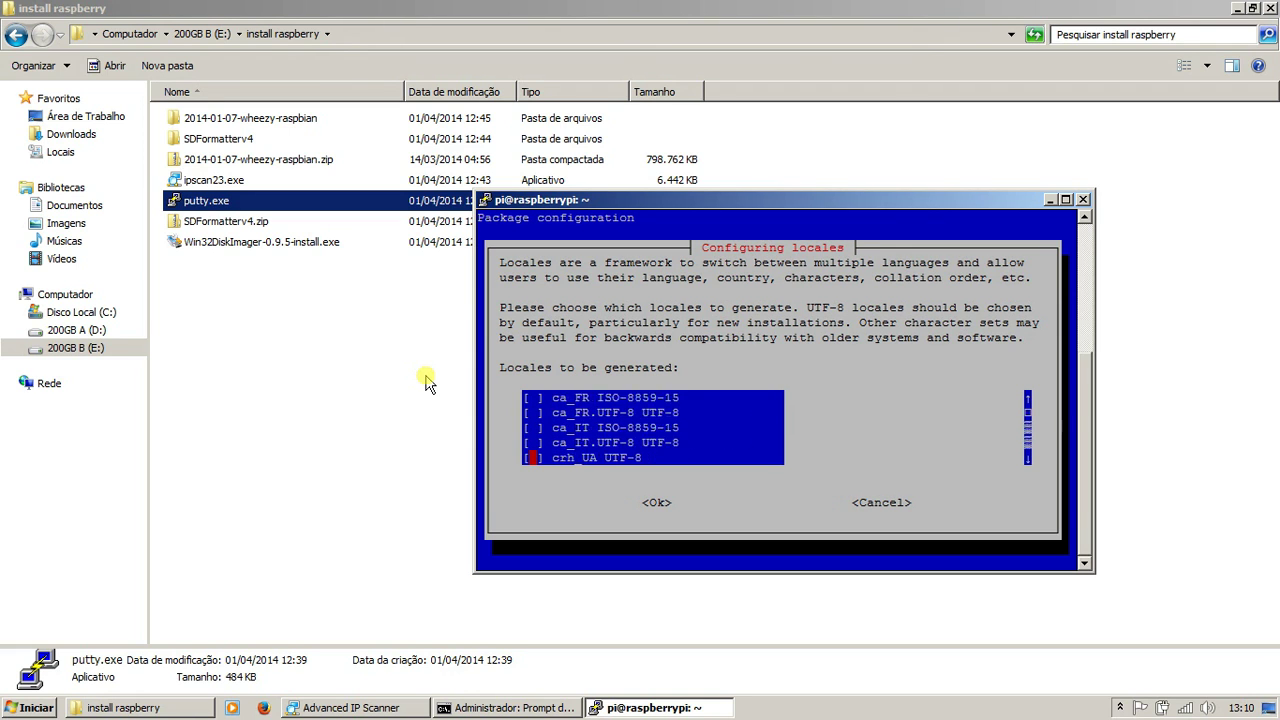
pyautogui.press('Down')
pyautogui.press('Down')
pyautogui.press('Down')
pyautogui.press('Down')
pyautogui.press('Down')
pyautogui.press('Down')
pyautogui.press('Down')
pyautogui.press('Down')
pyautogui.press('Down')
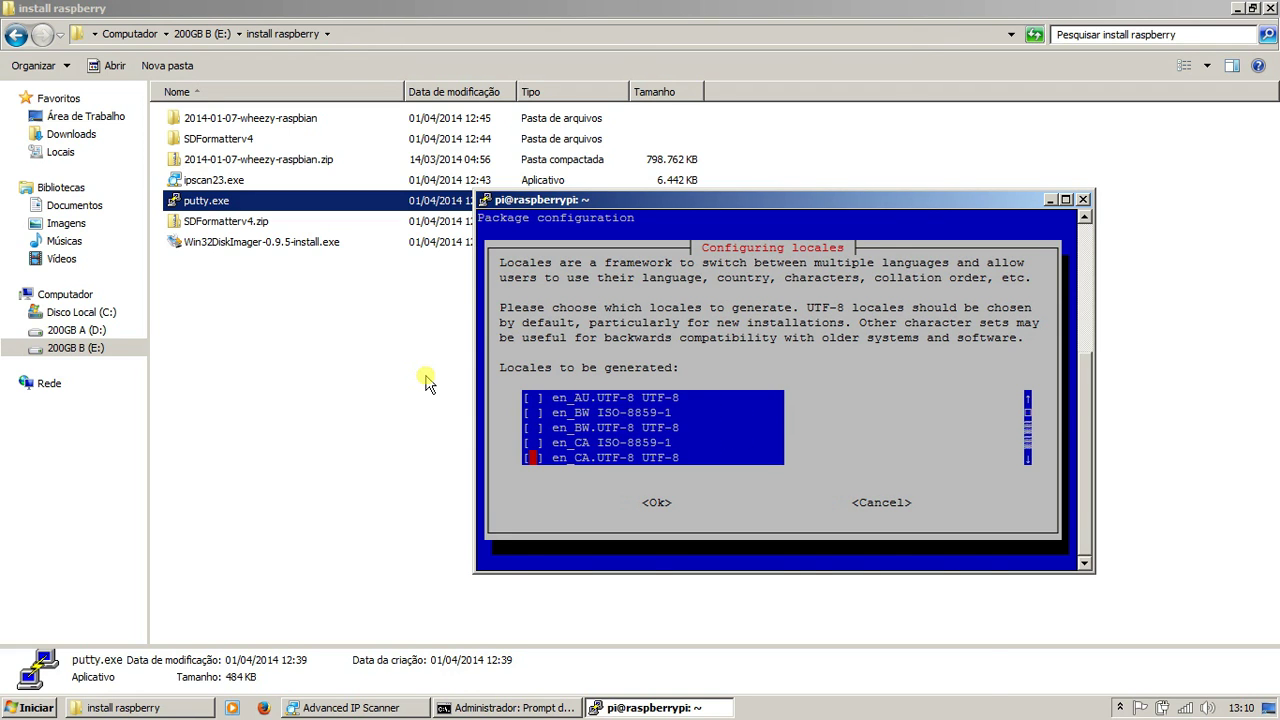
pyautogui.press('Down')
pyautogui.press('Up')
pyautogui.press('Up')
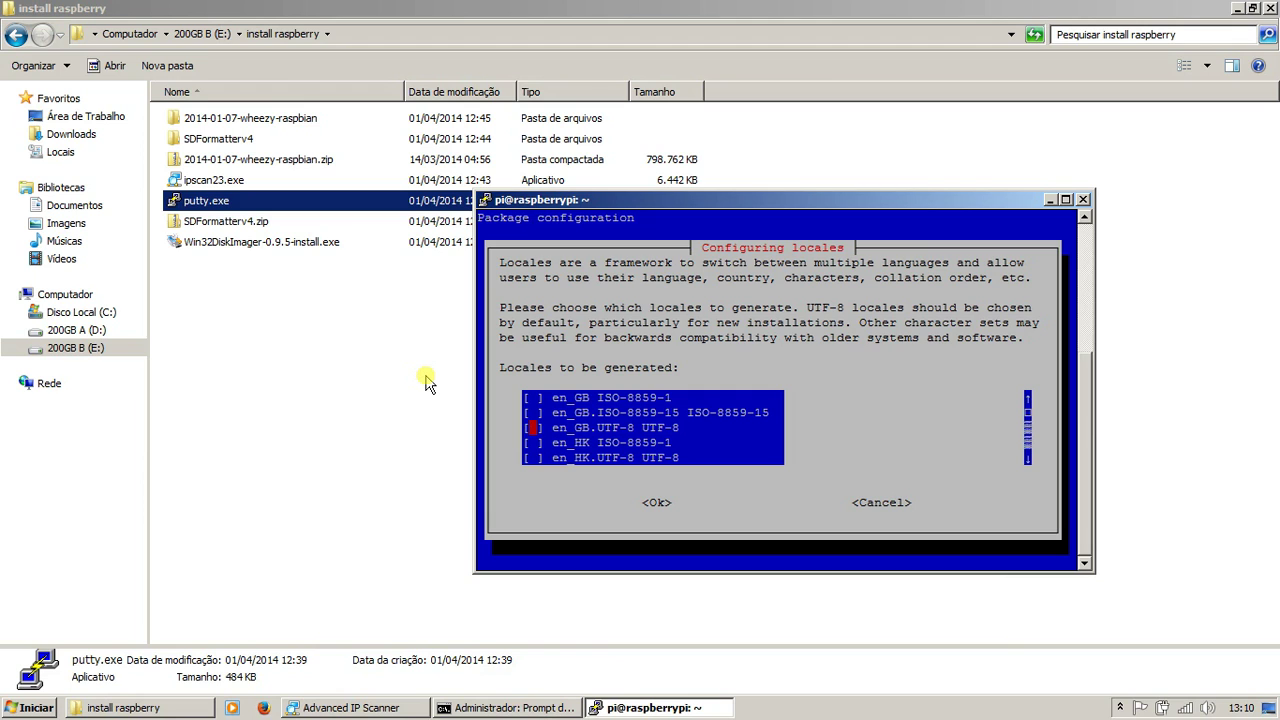
# Mark only the pt_BR.UTF-8 UTF-8 entry in the list of locales to be generated and confirm the selection
pyautogui.press('Down')
pyautogui.press('Down')
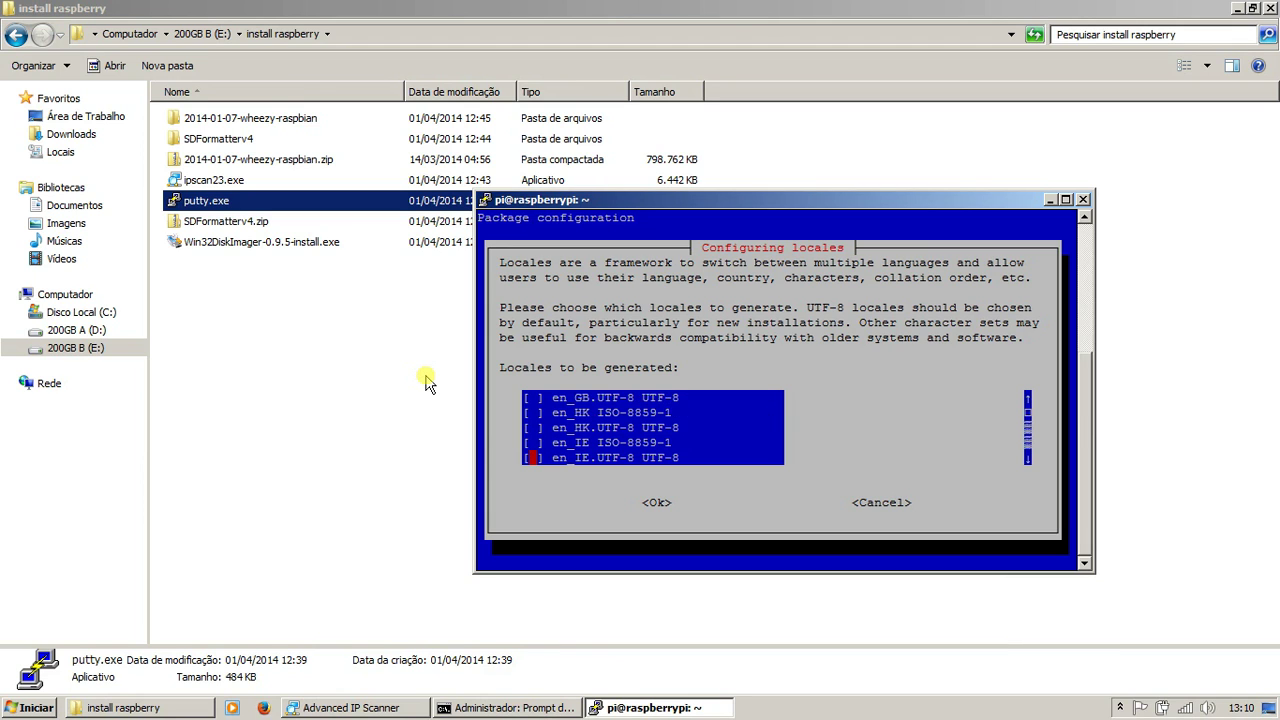
pyautogui.press('Down')
pyautogui.press('Down')
pyautogui.press('Down')
pyautogui.press('Down')
pyautogui.press('Down')
pyautogui.press('Down')
pyautogui.press('Down')
pyautogui.press('Down')
pyautogui.press('Down')
pyautogui.press('Down')
pyautogui.press('Down')
pyautogui.press('Down')
pyautogui.press('Down')
pyautogui.press('Down')
pyautogui.press('Down')
pyautogui.press('Down')
pyautogui.press('Down')
pyautogui.press('Down')
pyautogui.press('Down')
pyautogui.press('Down')
pyautogui.press('Down')
pyautogui.press('Down')
pyautogui.press('Down')
pyautogui.press('Down')
pyautogui.press('Down')
pyautogui.press('Down')
pyautogui.press('Down')
pyautogui.press('Down')
pyautogui.press('Down')
pyautogui.press('Down')
pyautogui.press('Down')
pyautogui.press('Down')
pyautogui.press('Down')
pyautogui.press('Down')
pyautogui.press('Down')
pyautogui.press('Down')
pyautogui.press('Down')
pyautogui.press('Down')
pyautogui.press('Down')
pyautogui.press('Down')
pyautogui.press('Down')
pyautogui.press('Down')
pyautogui.press('Down')
pyautogui.press('Down')
pyautogui.press('Down')
pyautogui.press('Down')
pyautogui.press('Down')
pyautogui.press('Down')
pyautogui.press('Down')
pyautogui.press('Down')
pyautogui.press('Down')
pyautogui.press('Down')
pyautogui.press('Down')
pyautogui.press('Down')
pyautogui.press('Down')
pyautogui.press('Down')
pyautogui.press('Down')
pyautogui.press('Down')
pyautogui.press('Down')
pyautogui.press('Down')
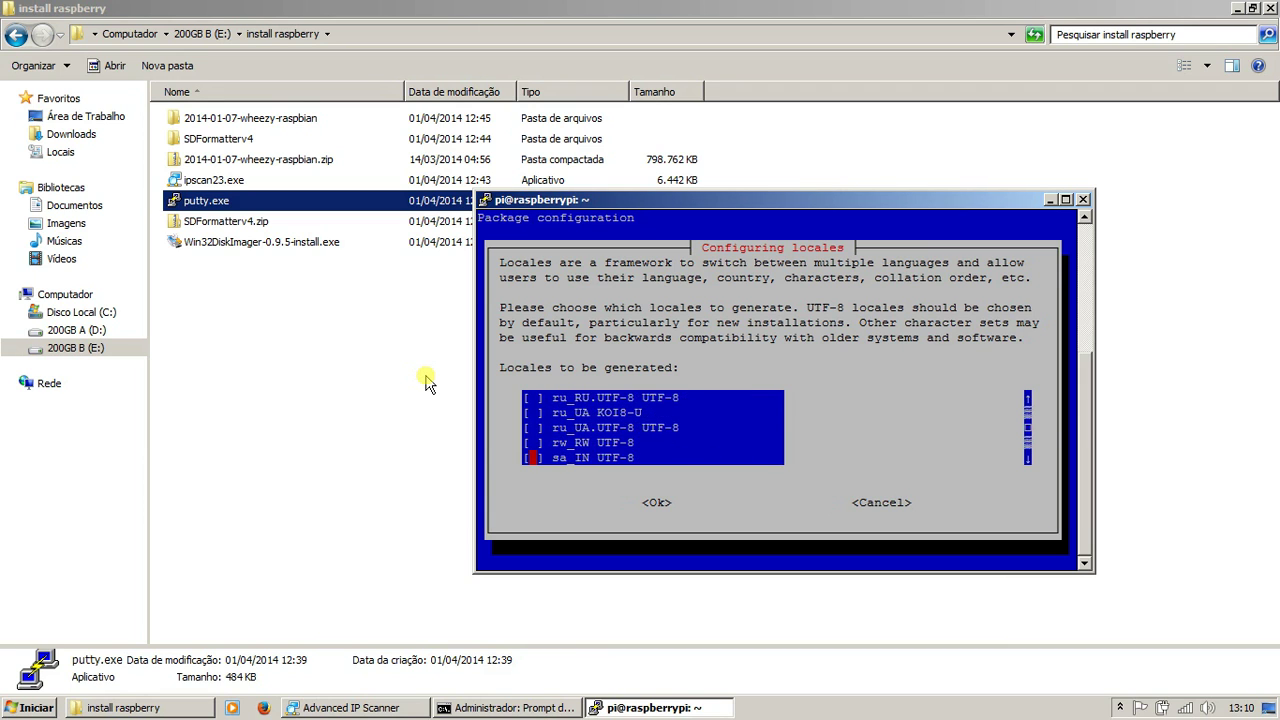
pyautogui.press('Up')
pyautogui.press('Up')
pyautogui.press('Up')
pyautogui.press('Up')
pyautogui.press('Up')
pyautogui.press('Up')
pyautogui.press('Up')
pyautogui.press('Up')
pyautogui.press('Up')
pyautogui.press('Up')
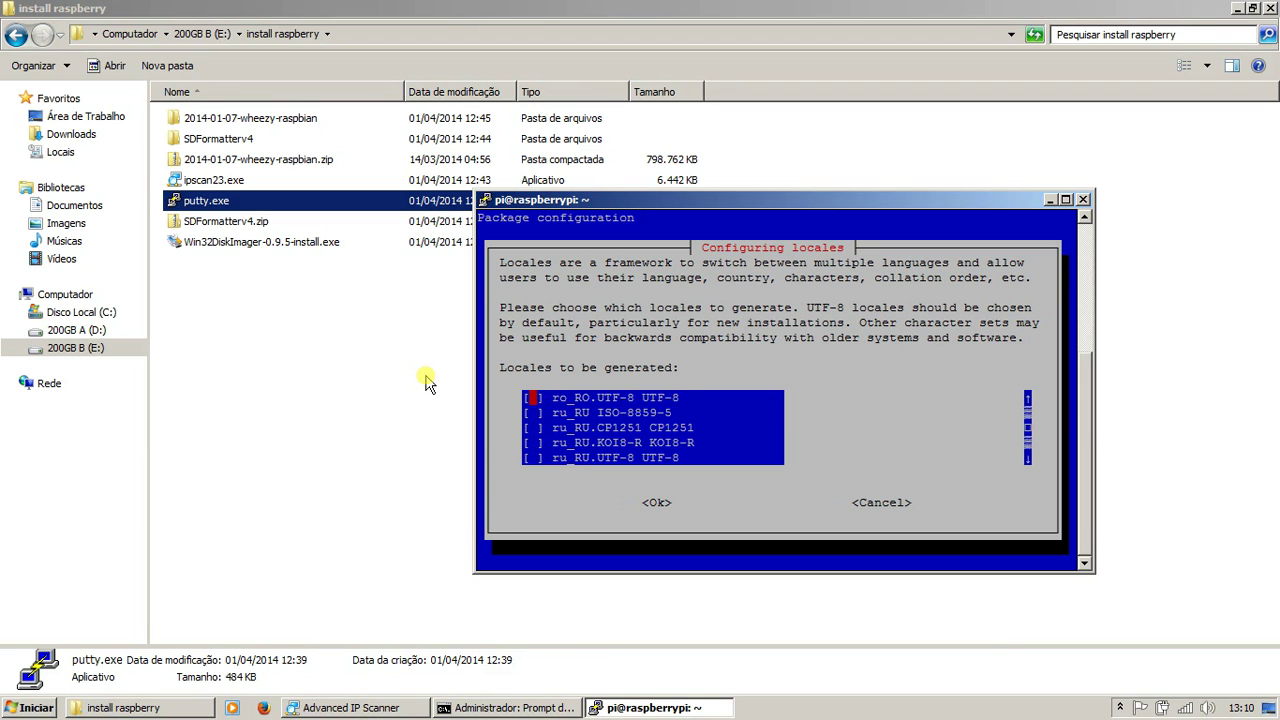
pyautogui.press('Up')
pyautogui.press('Up')
pyautogui.press('Up')
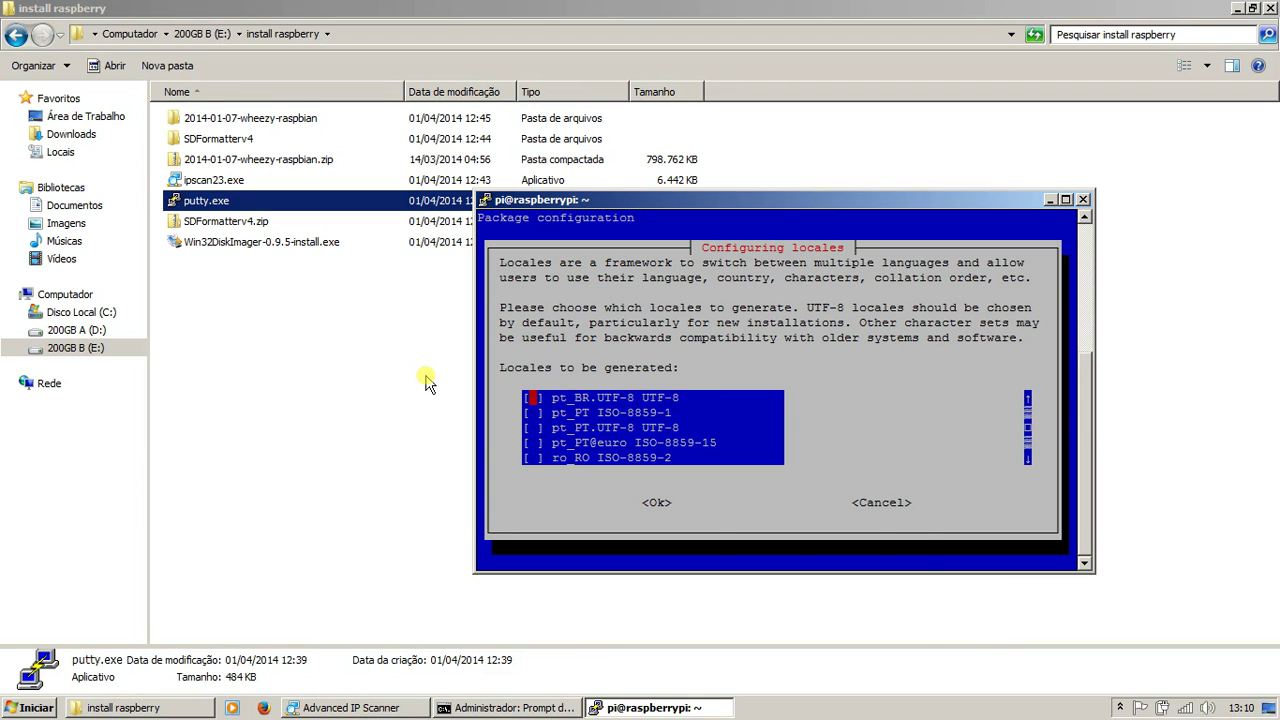
pyautogui.press('Up')
pyautogui.press('Up')
pyautogui.press('Down')
pyautogui.press('Down')
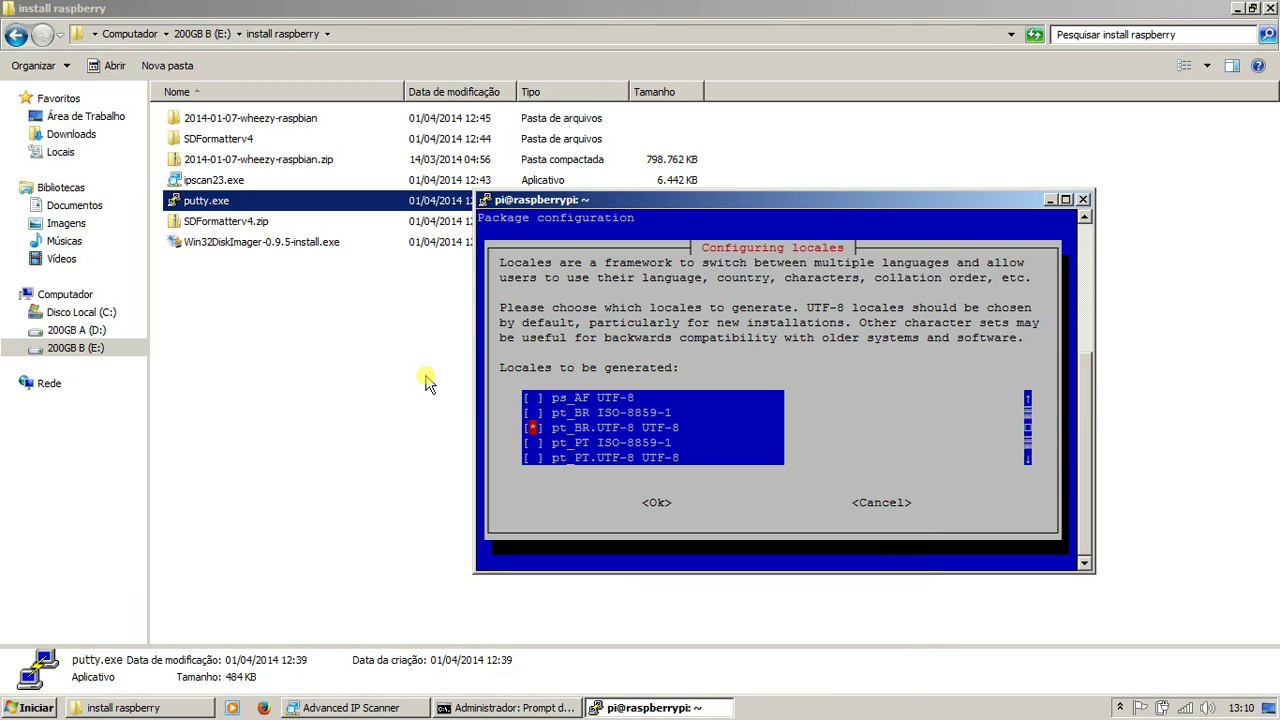
pyautogui.press('Tab')
pyautogui.press('Return')
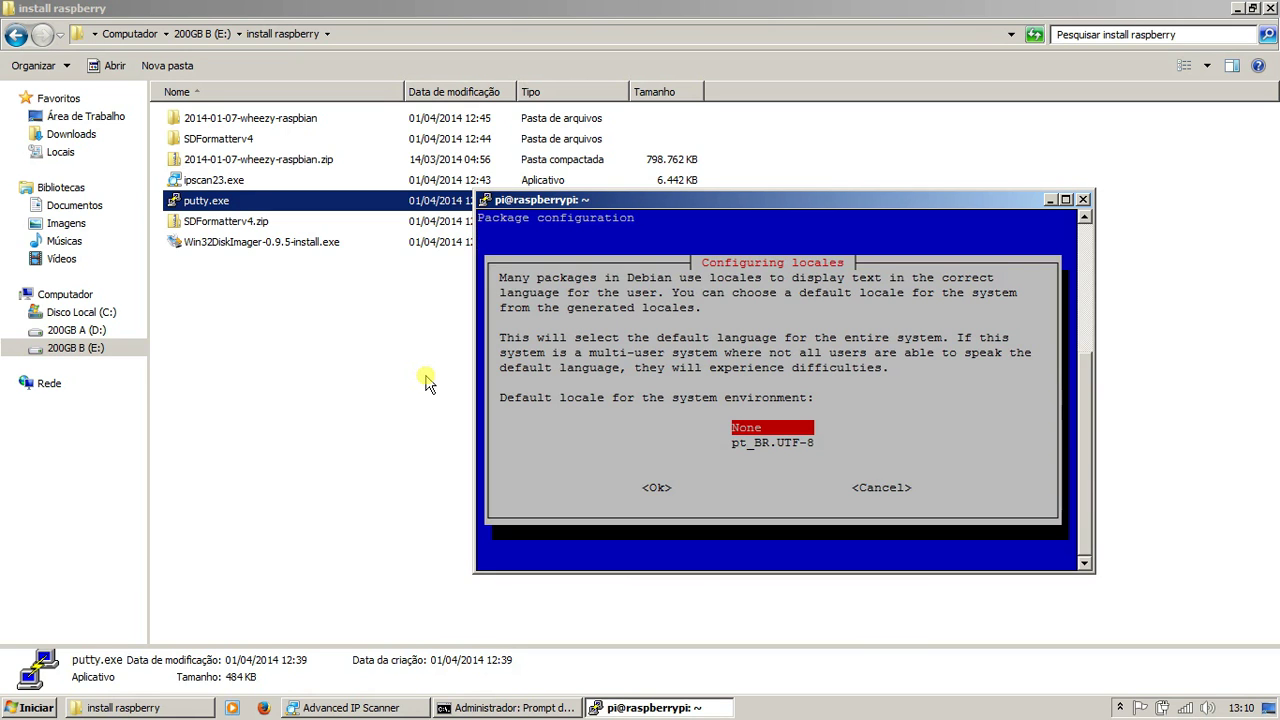
# Set pt_BR.UTF-8 as the default locale for the system environment
pyautogui.press('Down')
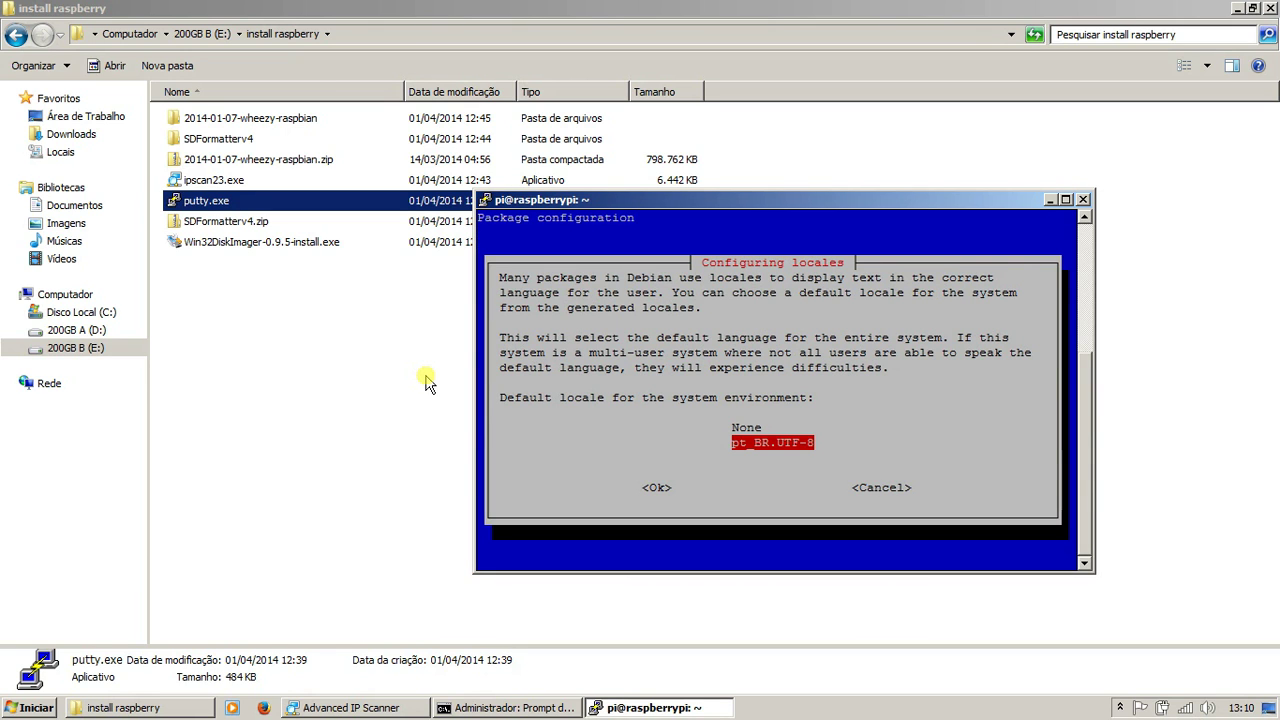
pyautogui.press('Tab')
pyautogui.press('Return')
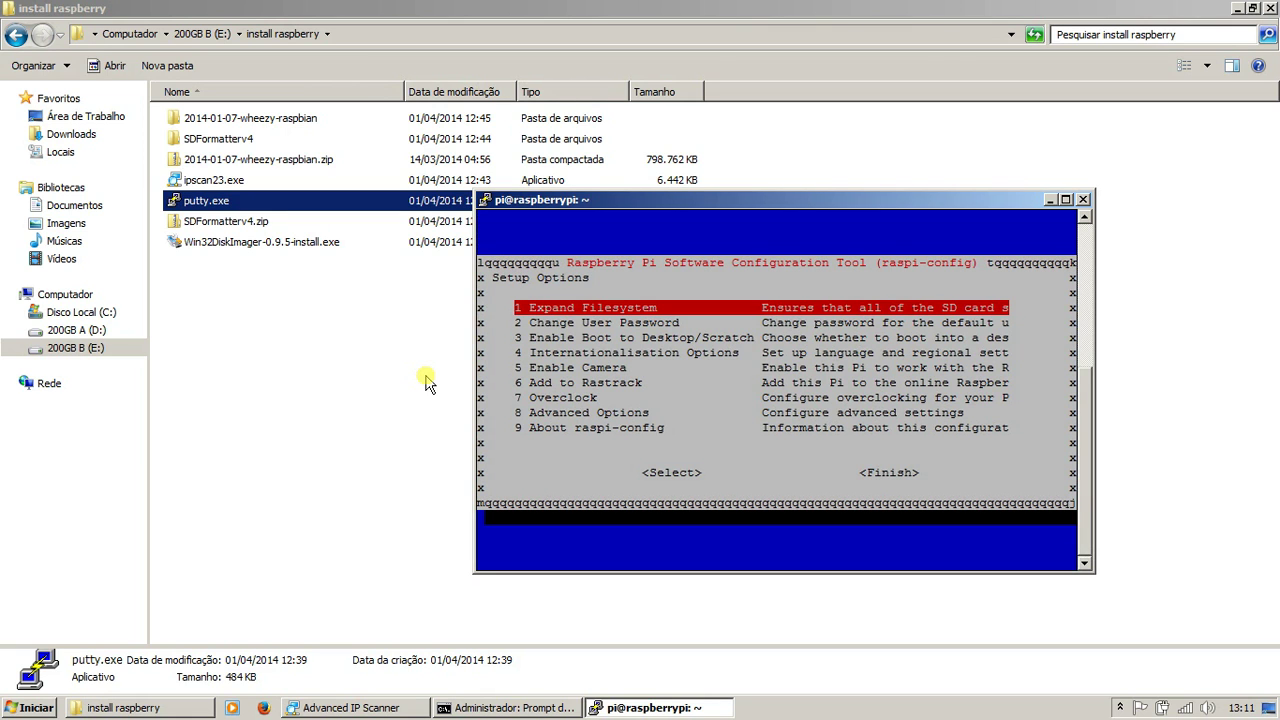
# Finish raspi-config and restart the Raspberry Pi with the command sudo reboot
pyautogui.press('Tab')
pyautogui.press('Tab')
pyautogui.press('Return')
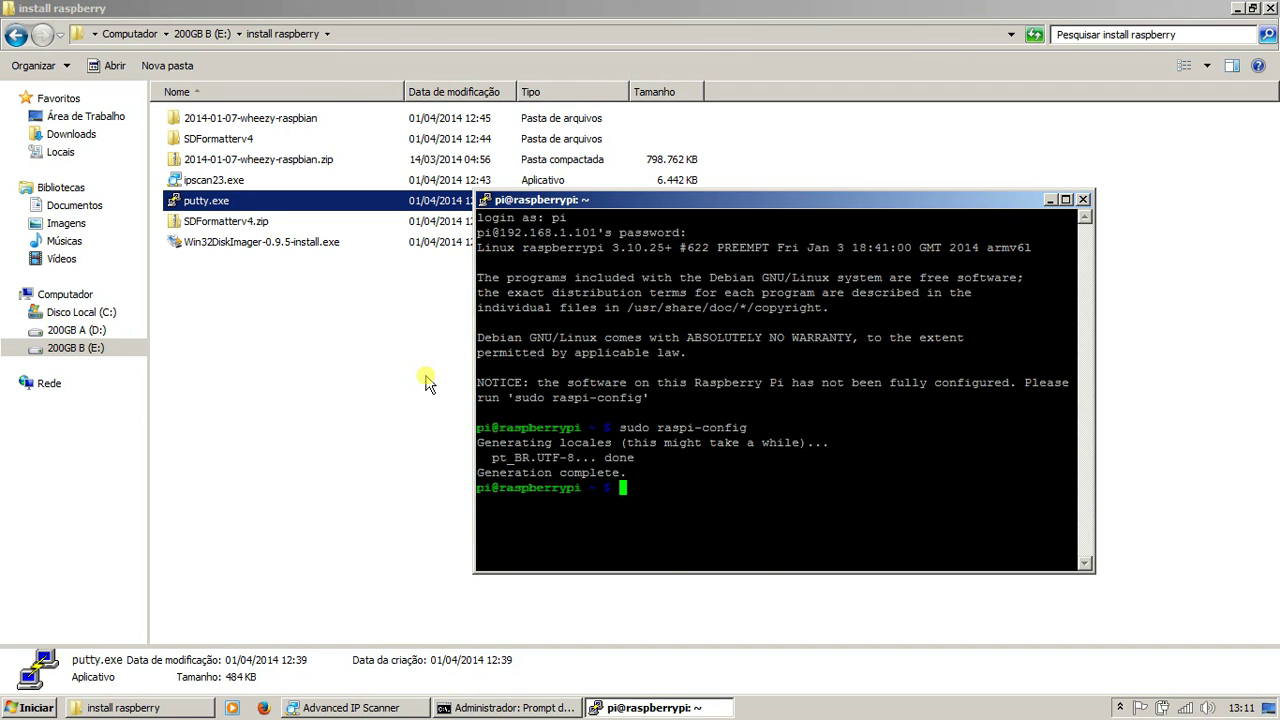
pyautogui.write('sudo ')
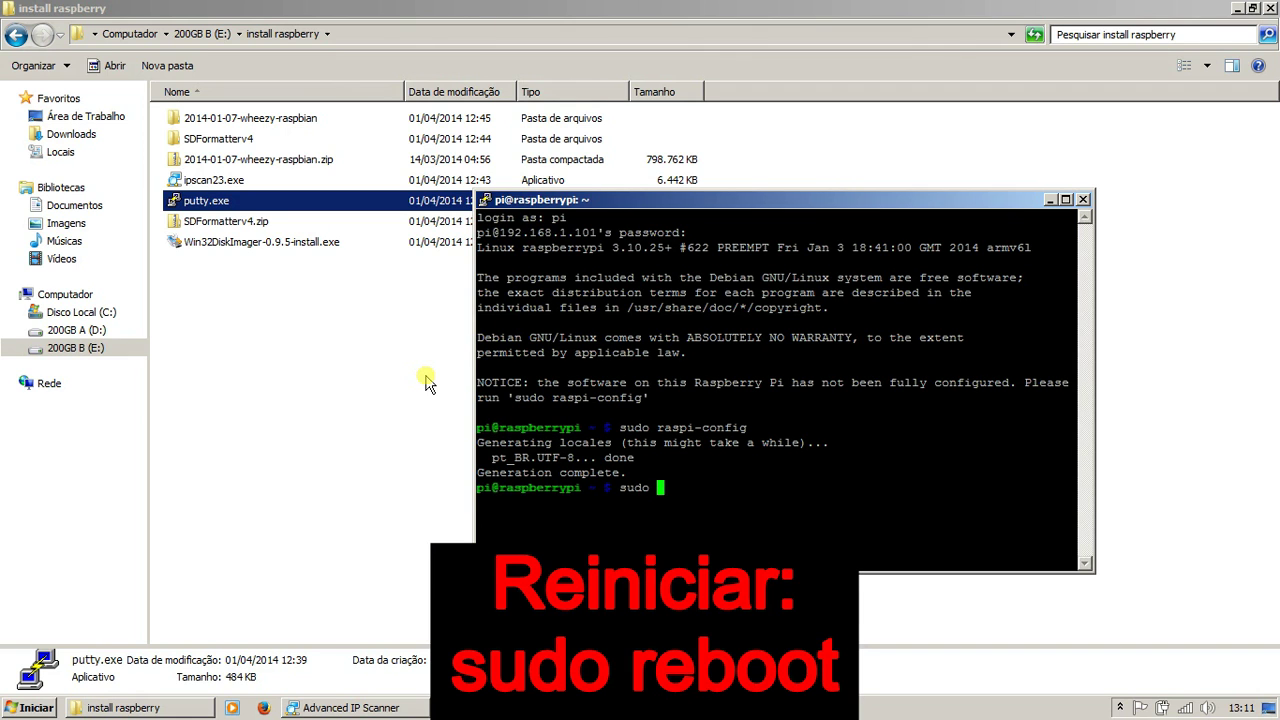
pyautogui.write('reboot')
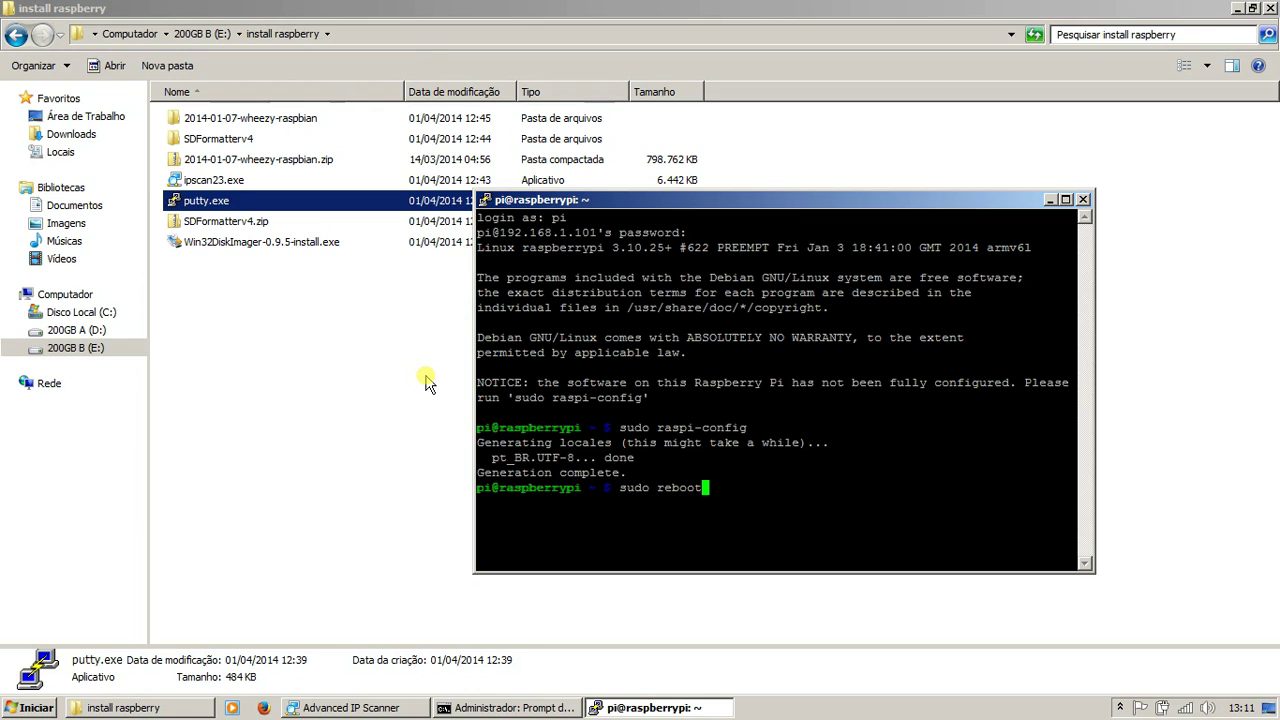
pyautogui.press('Return')
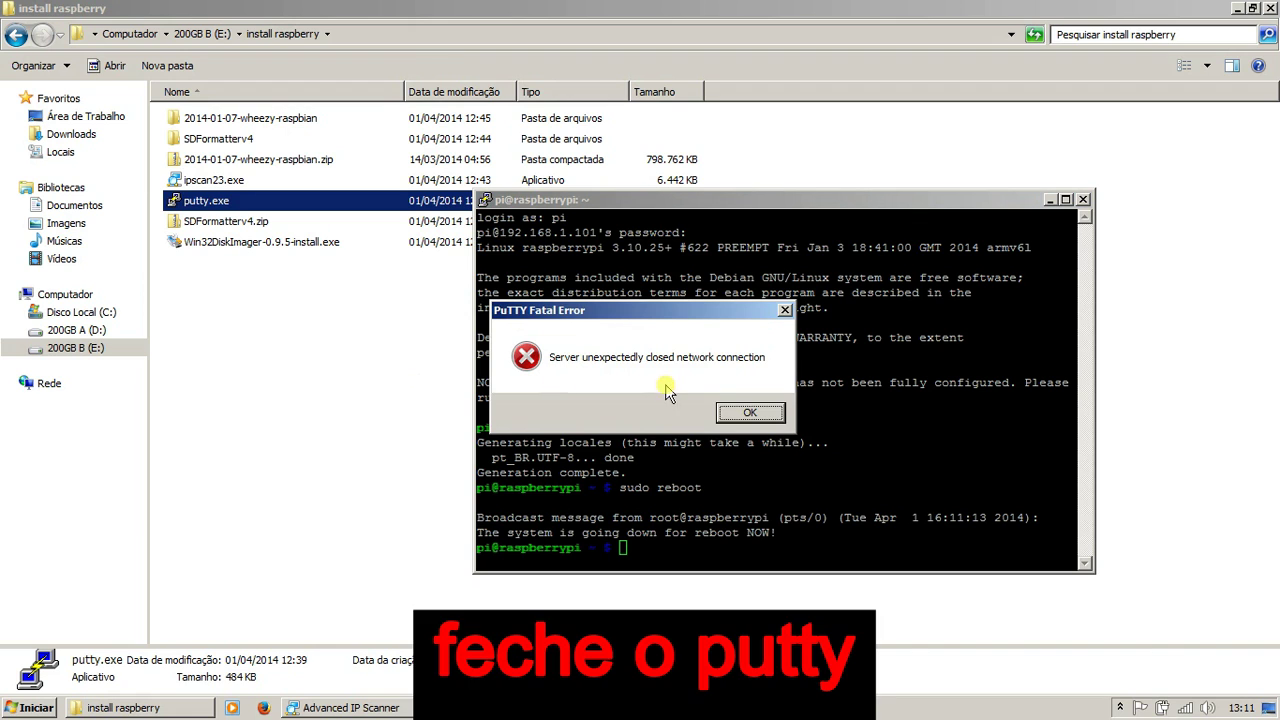
# Close the disconnected PuTTY session and run putty.exe again to reconnect to 192.168.1.101
pyautogui.click(745, 413)
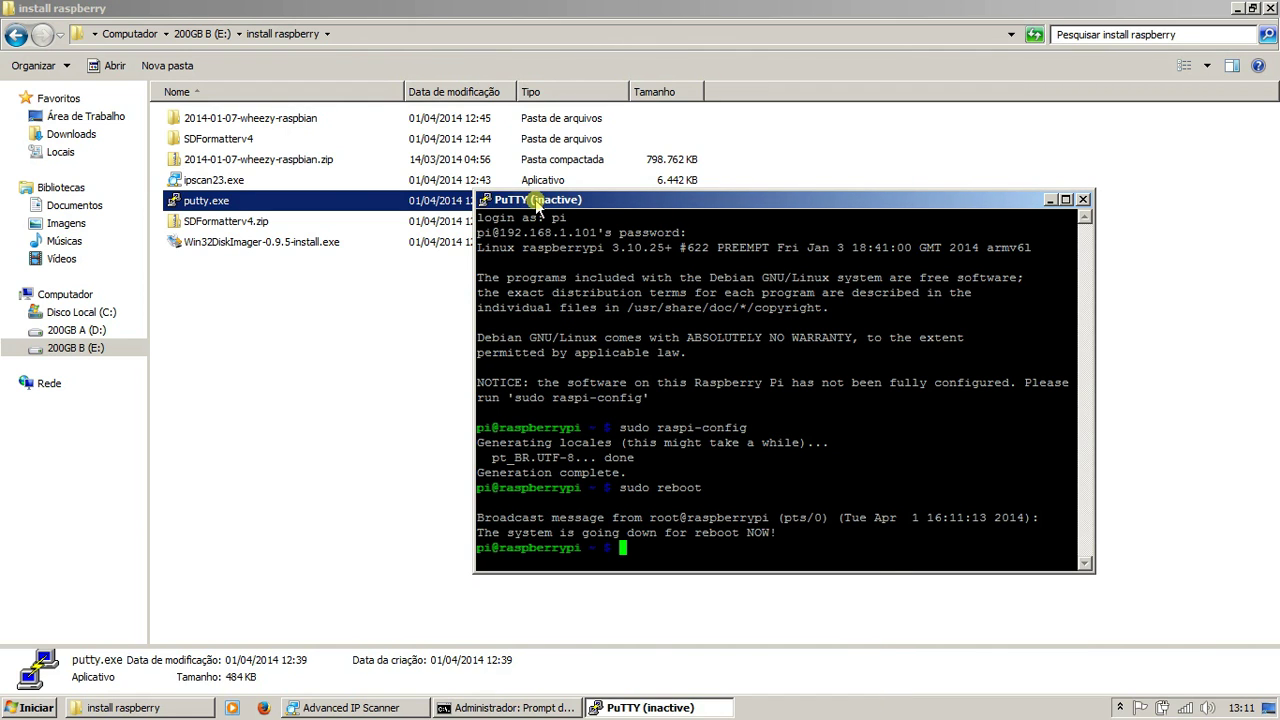
pyautogui.click(1083, 205)
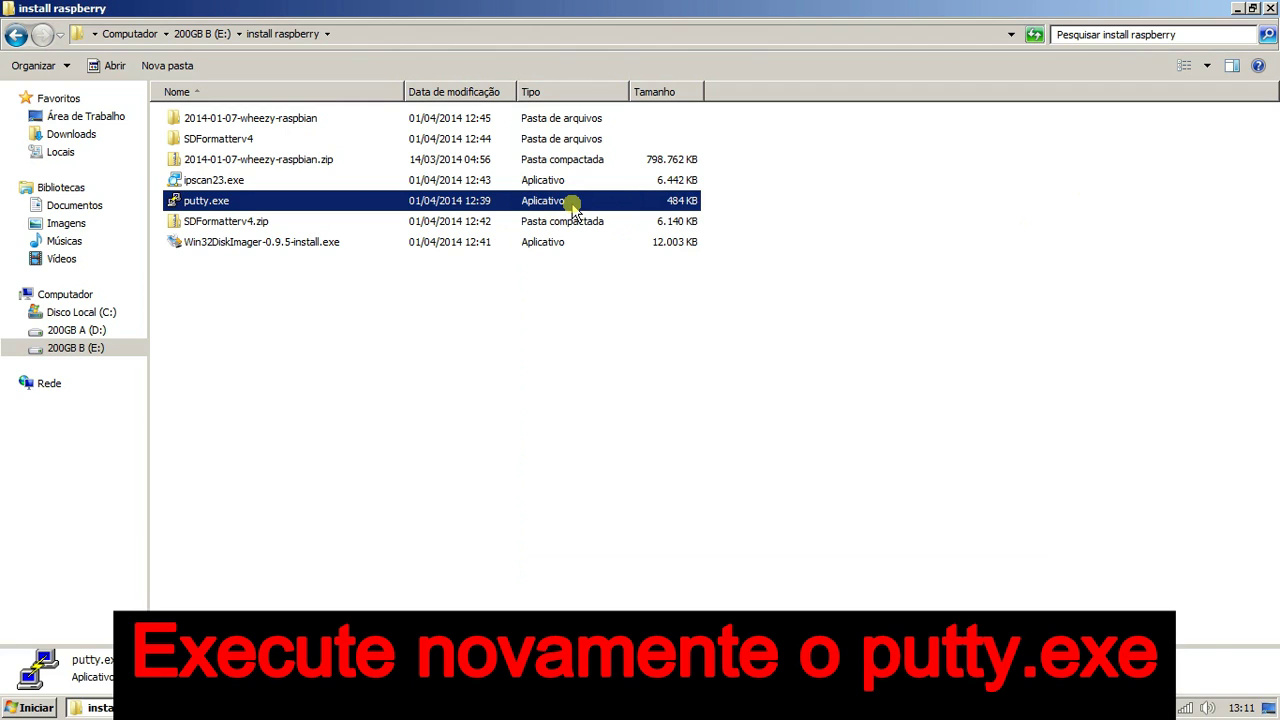
pyautogui.doubleClick(573, 206)
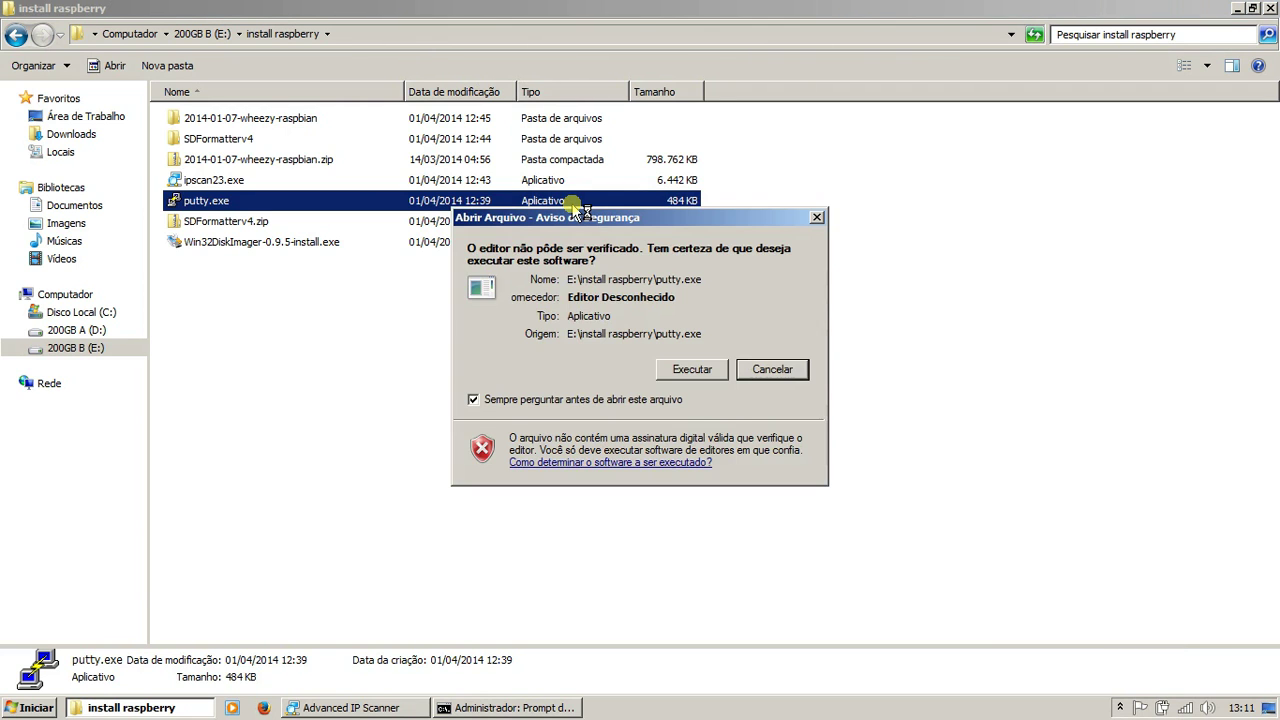
pyautogui.click(692, 369)
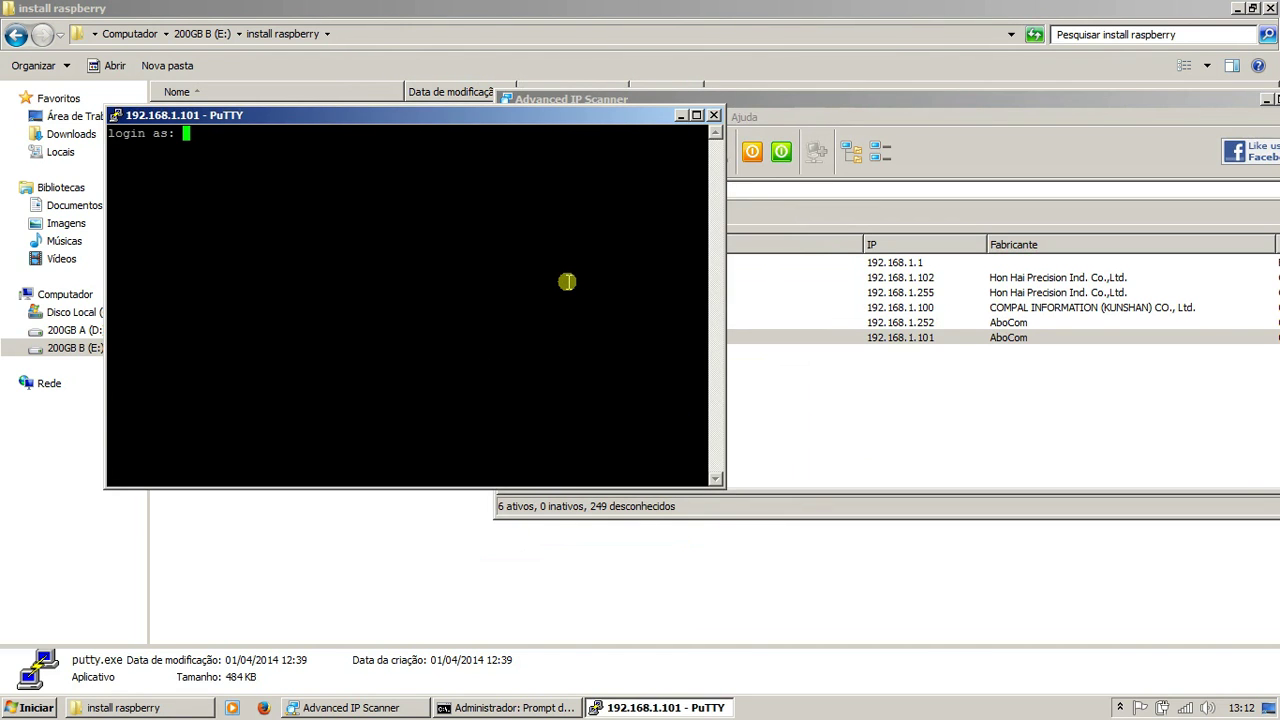
# Move the new PuTTY terminal window clear of the file list and log in as pi with the account password
pyautogui.moveTo(528, 118); pyautogui.dragTo(803, 208)
pyautogui.write('pi')
pyautogui.press('Return')
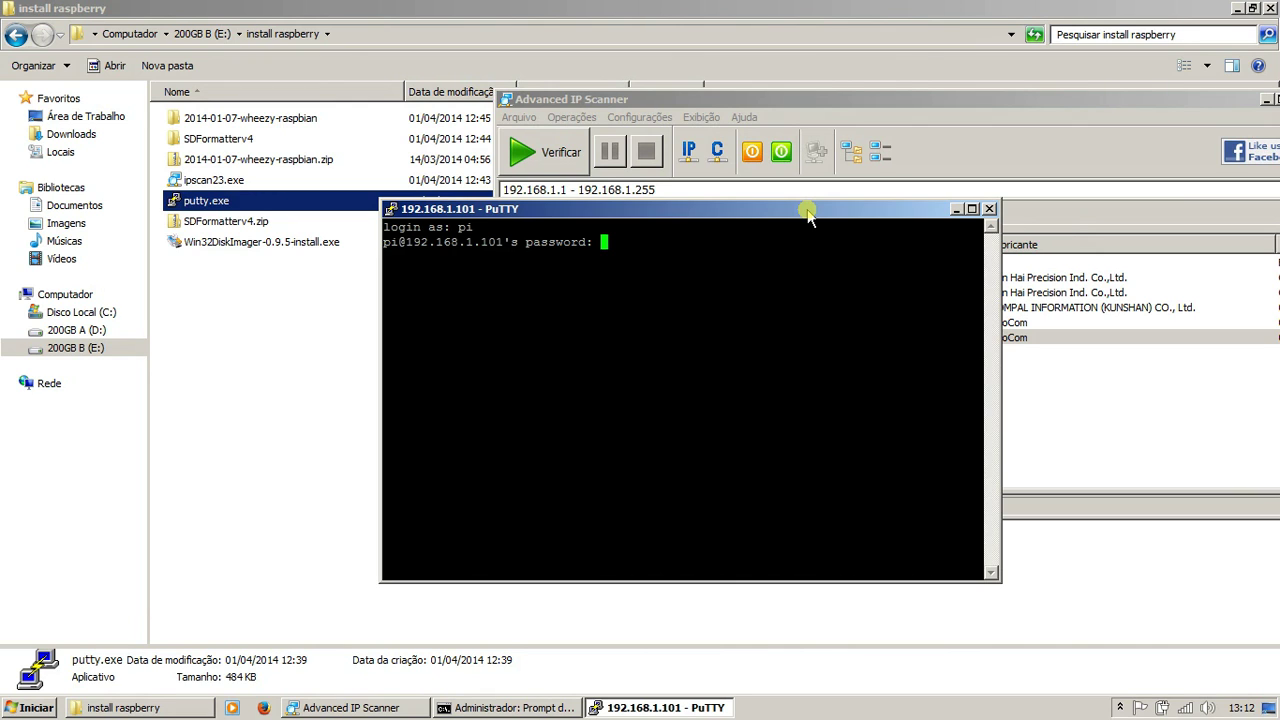
pyautogui.press('Return')
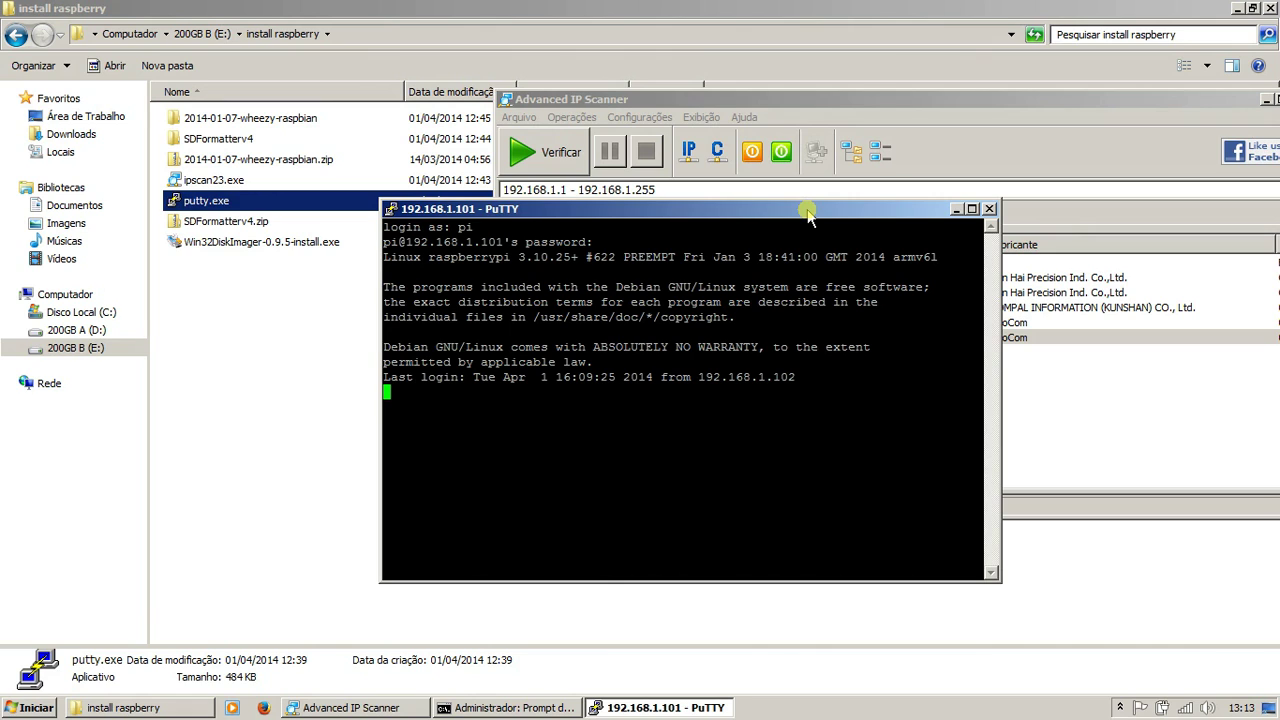
# Launch the configuration tool again in the new session with the command sudo raspi-config
pyautogui.write('raspi-conf')
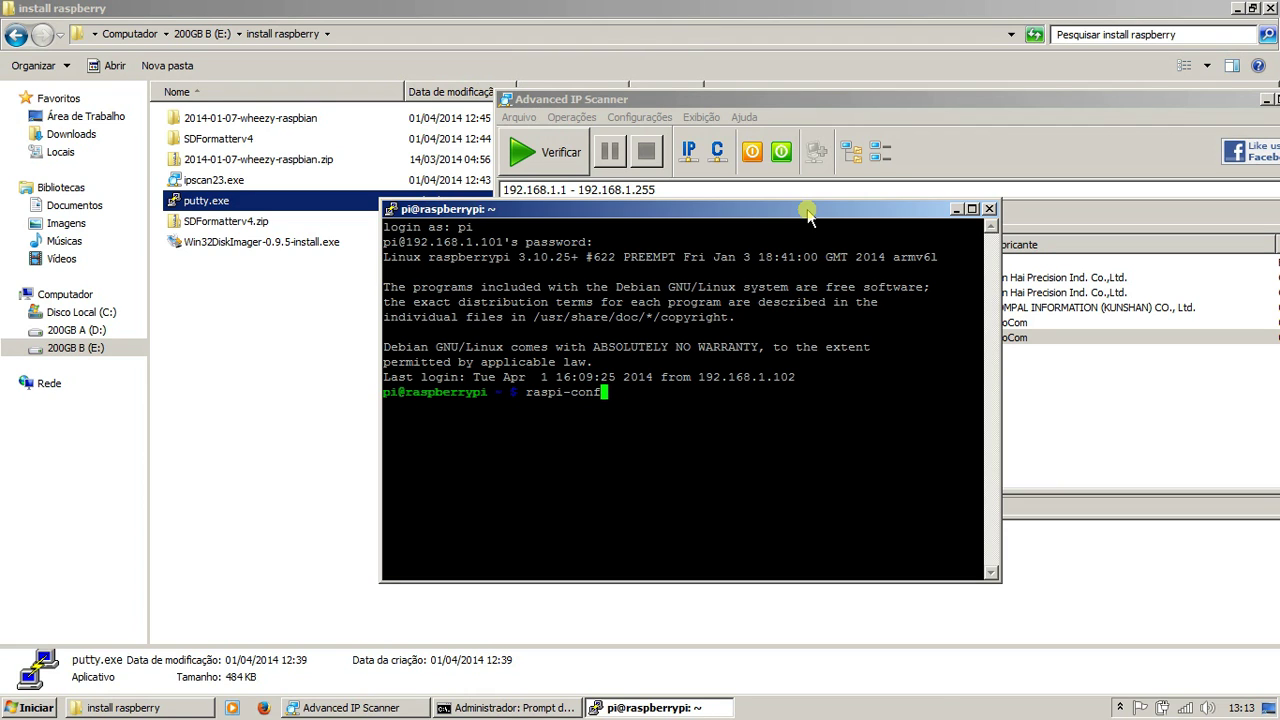
pyautogui.write('ig')
pyautogui.press('Left')
pyautogui.press('Left')
pyautogui.press('Left')
pyautogui.press('Left')
pyautogui.press('Left')
pyautogui.press('Left')
pyautogui.press('Left')
pyautogui.press('Left')
pyautogui.press('Left')
pyautogui.press('Left')
pyautogui.press('Left')
pyautogui.press('Left')
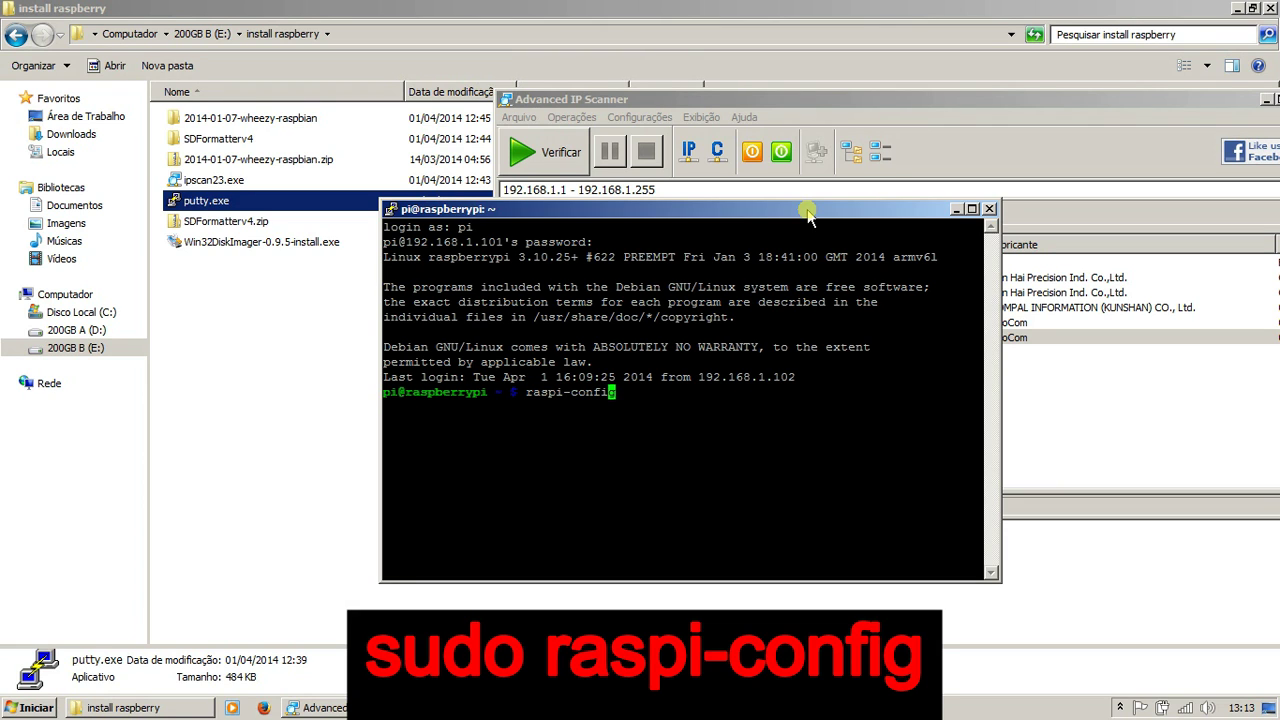
pyautogui.write('sudo')
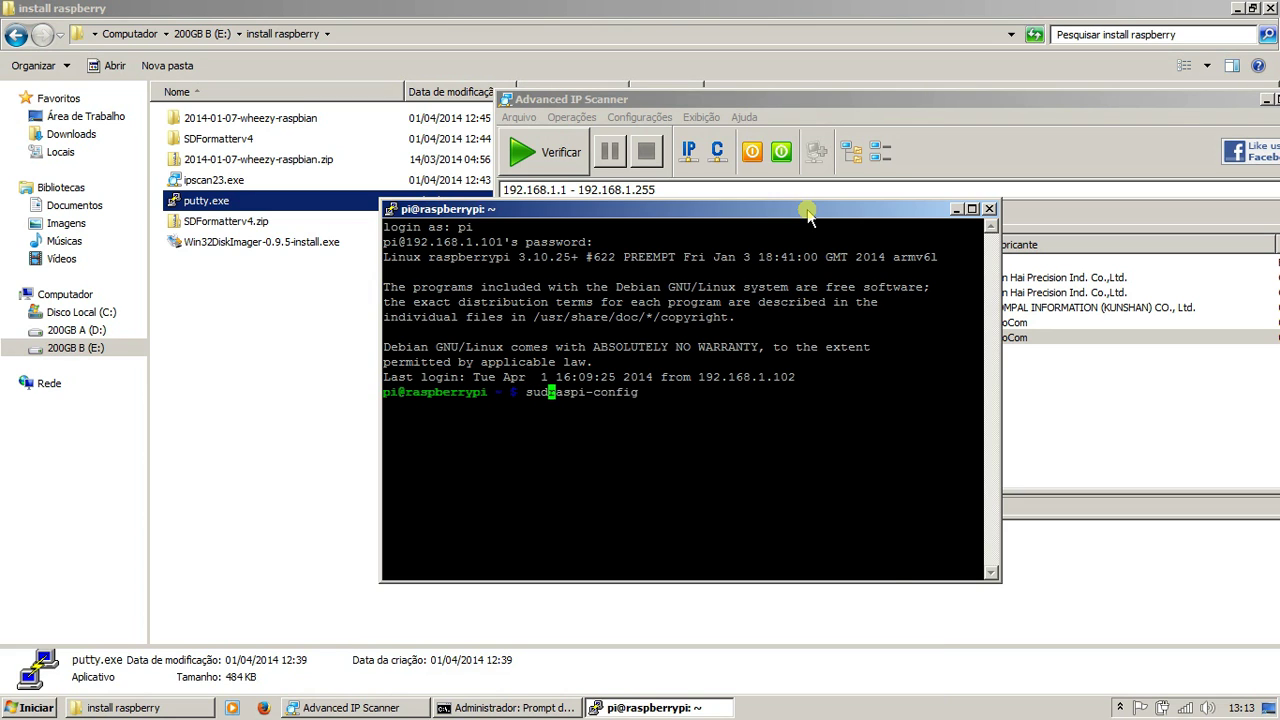
pyautogui.press('Right')
pyautogui.press('Right')
pyautogui.press('Right')
pyautogui.press('Right')
pyautogui.press('Right')
pyautogui.press('Right')
pyautogui.press('Right')
pyautogui.press('Right')
pyautogui.press('Right')
pyautogui.press('Right')
pyautogui.press('Right')
pyautogui.press('Right')
pyautogui.press('Return')
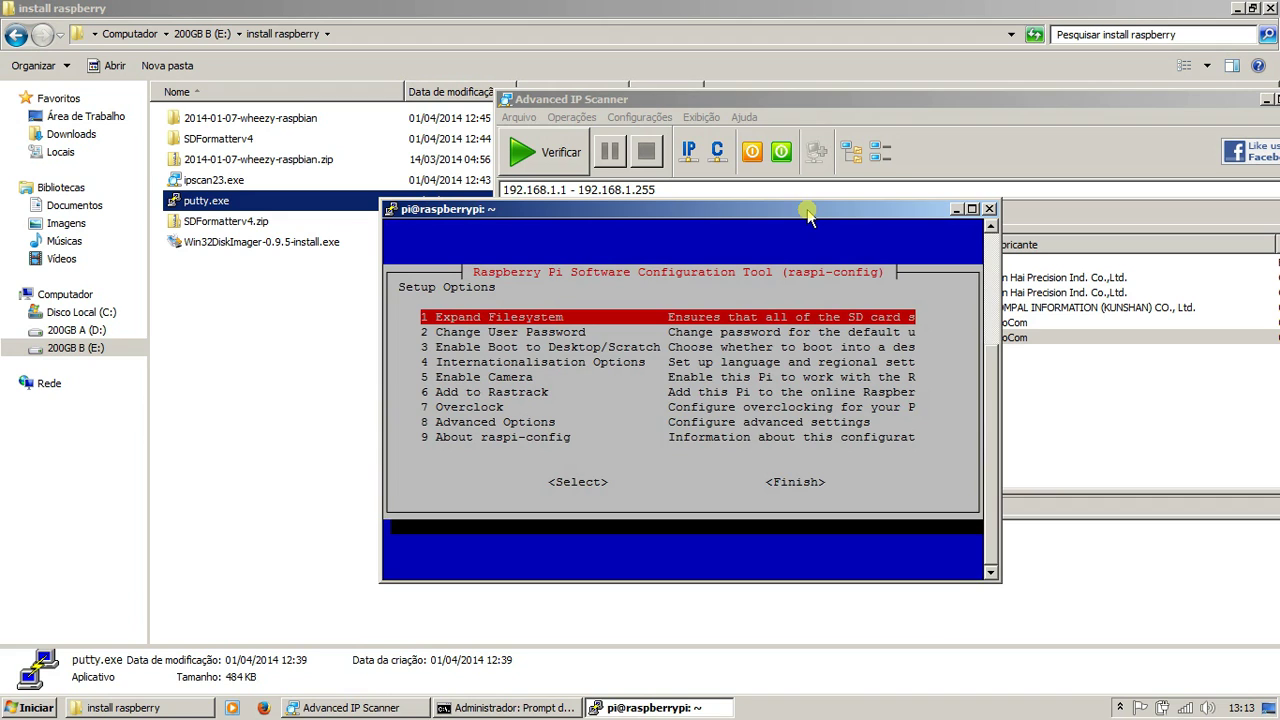
# Open the Change Timezone setting within the Internationalisation Options of raspi-config
pyautogui.press('Down')
pyautogui.press('Down')
pyautogui.press('Down')
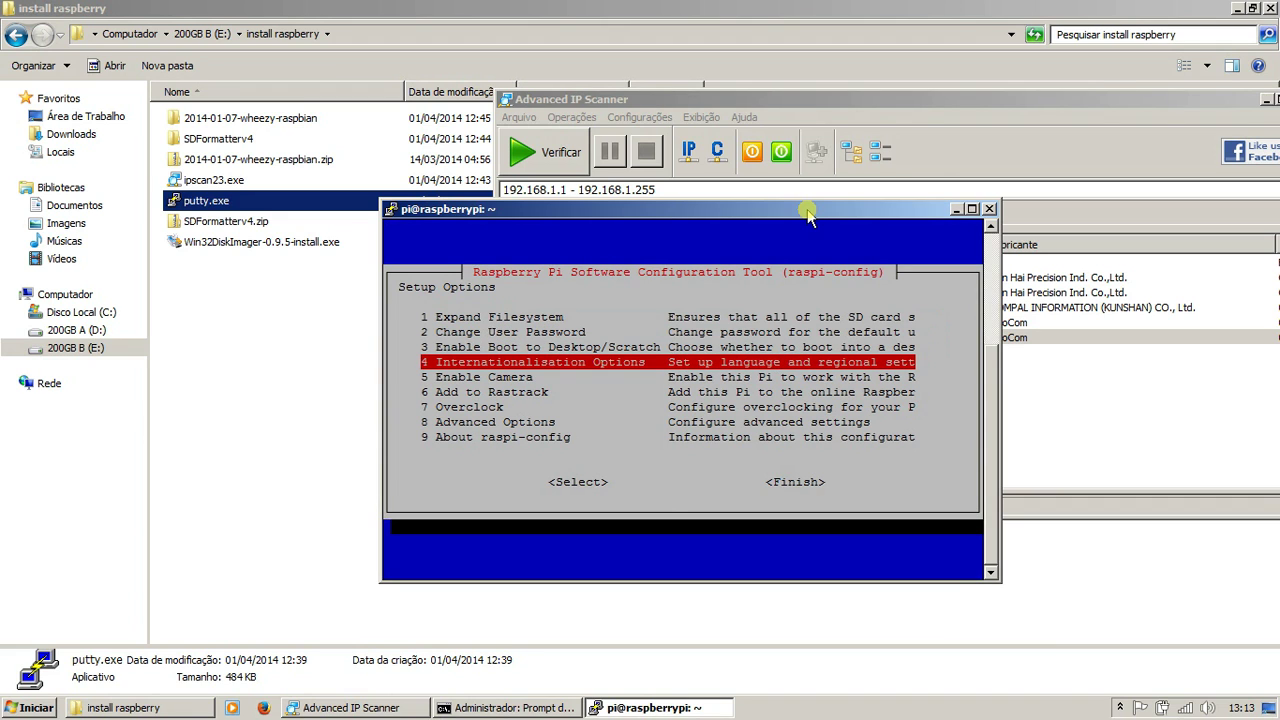
pyautogui.press('Tab')
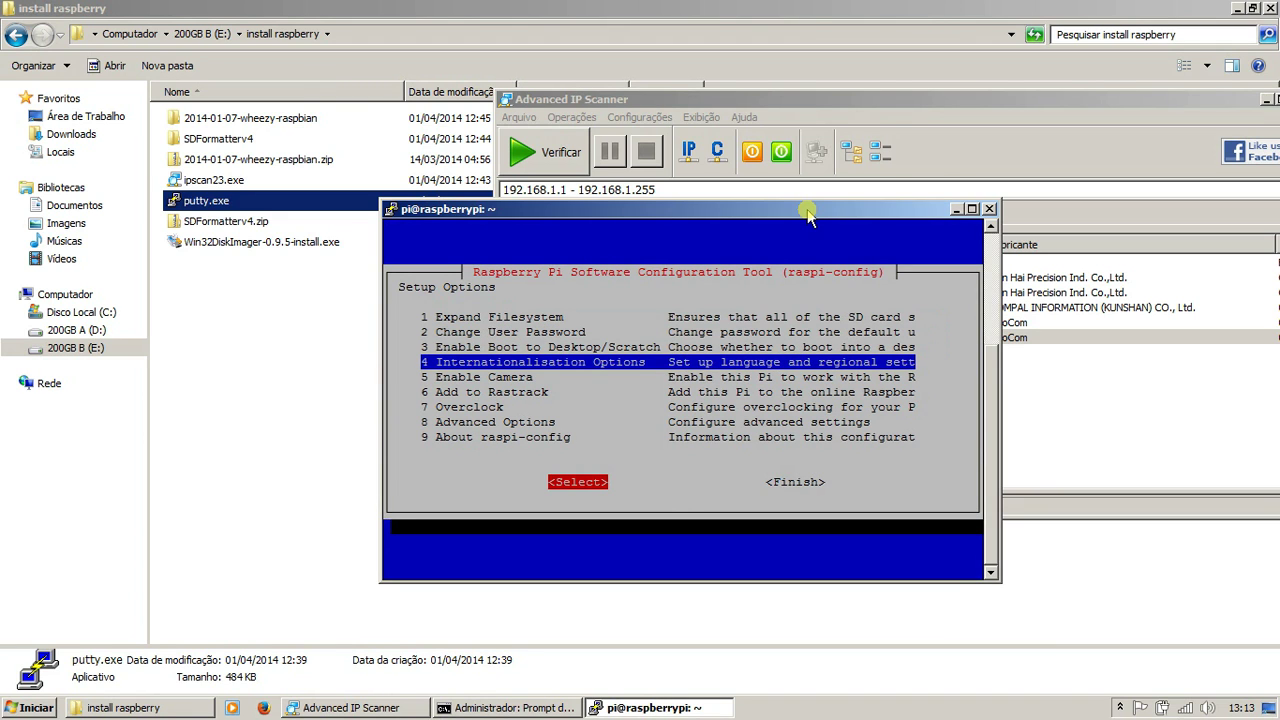
pyautogui.press('Return')
pyautogui.press('Down')
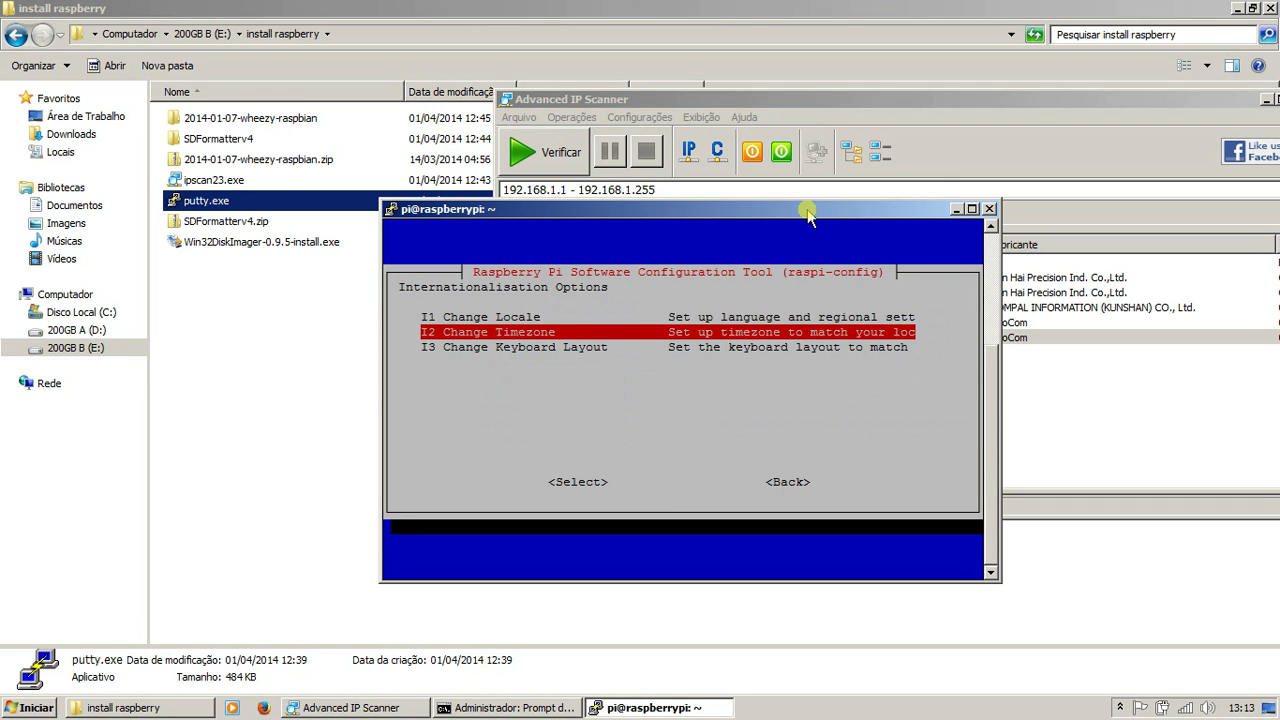
pyautogui.press('Tab')
pyautogui.press('Return')
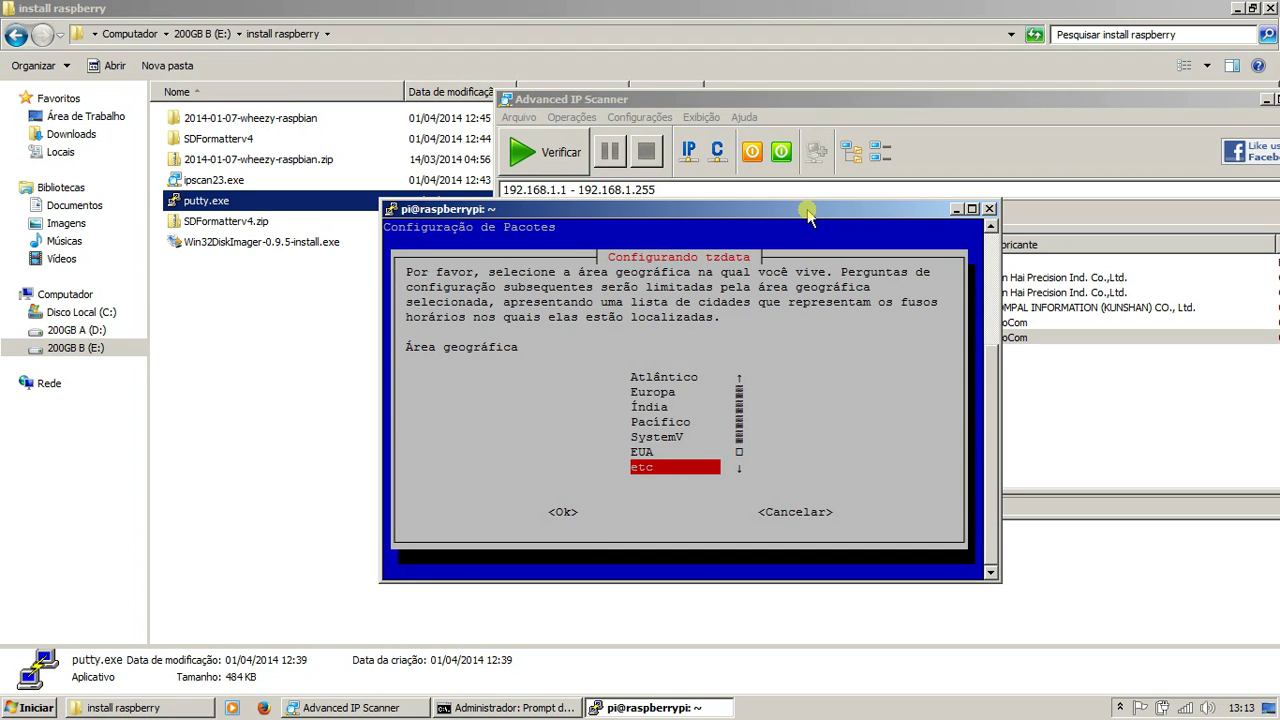
# Choose América as the geographic area for the time zone and confirm it
pyautogui.press('Up')
pyautogui.press('Up')
pyautogui.press('Up')
pyautogui.press('Up')
pyautogui.press('Up')
pyautogui.press('Up')
pyautogui.press('Up')
pyautogui.press('Up')
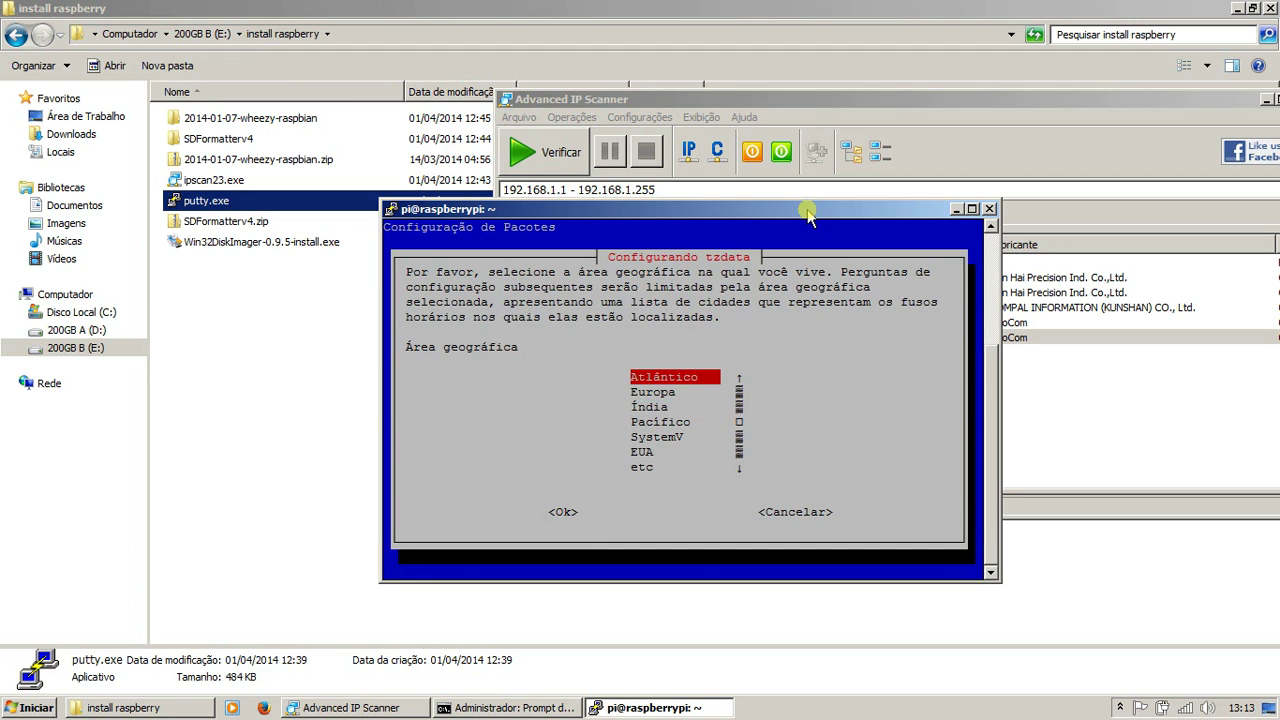
pyautogui.press('Up')
pyautogui.press('Up')
pyautogui.press('Up')
pyautogui.press('Down')
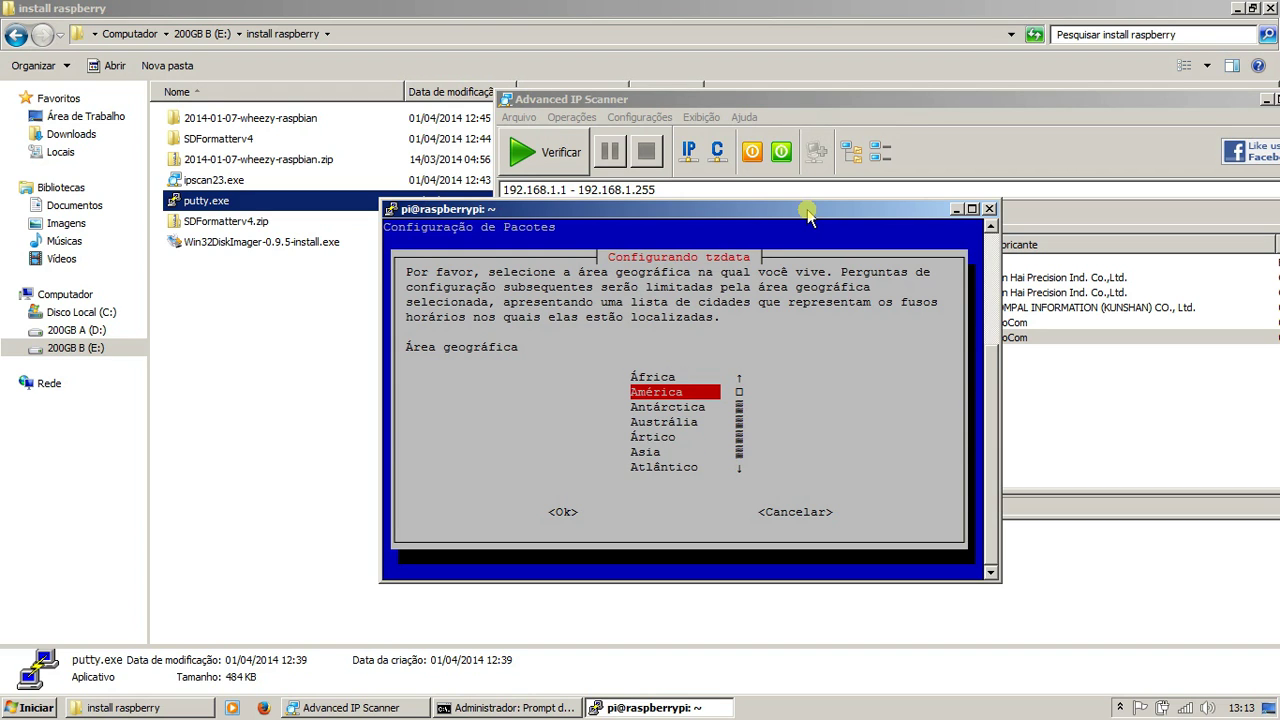
pyautogui.press('Tab')
pyautogui.press('Return')
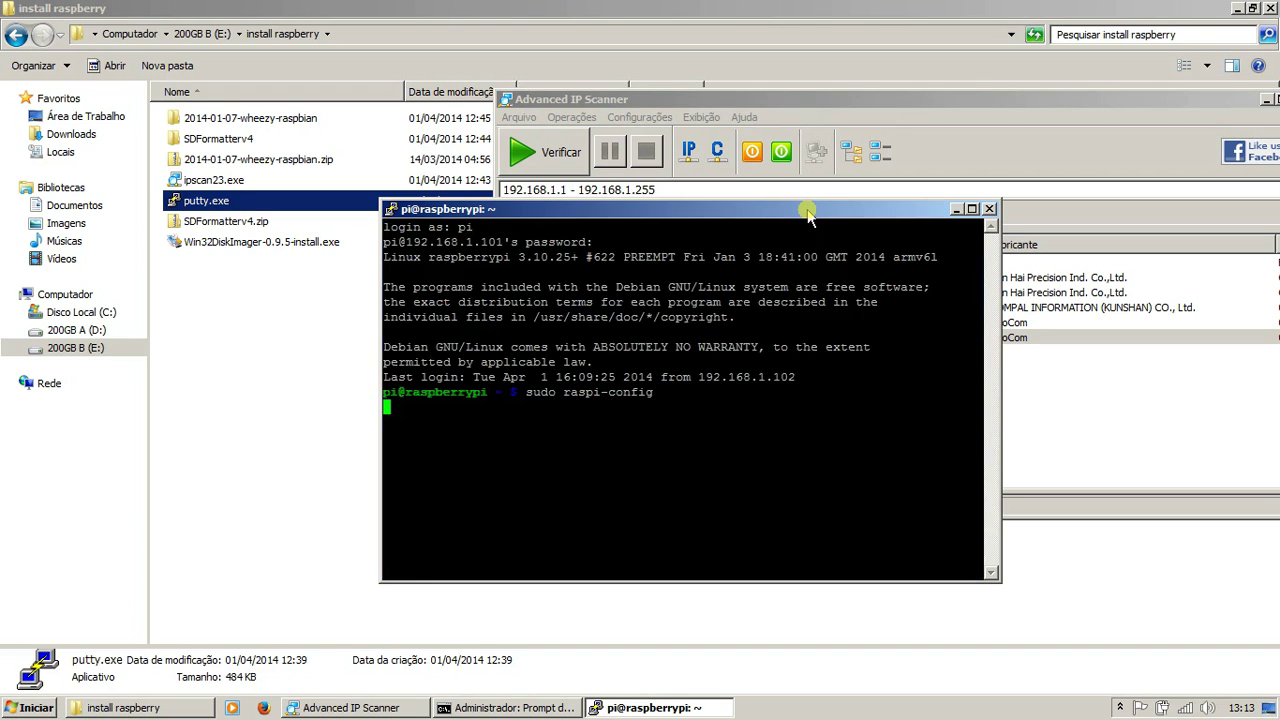
# Choose São_Paulo as the city for the time zone and confirm it
pyautogui.press('Down')
pyautogui.press('Down')
pyautogui.press('Down')
pyautogui.press('Down')
pyautogui.press('Down')
pyautogui.press('Down')
pyautogui.press('Down')
pyautogui.press('Down')
pyautogui.press('Down')
pyautogui.press('Down')
pyautogui.press('Down')
pyautogui.press('Down')
pyautogui.press('Down')
pyautogui.press('Down')
pyautogui.press('Down')
pyautogui.press('Down')
pyautogui.press('Down')
pyautogui.press('Down')
pyautogui.press('Down')
pyautogui.press('Down')
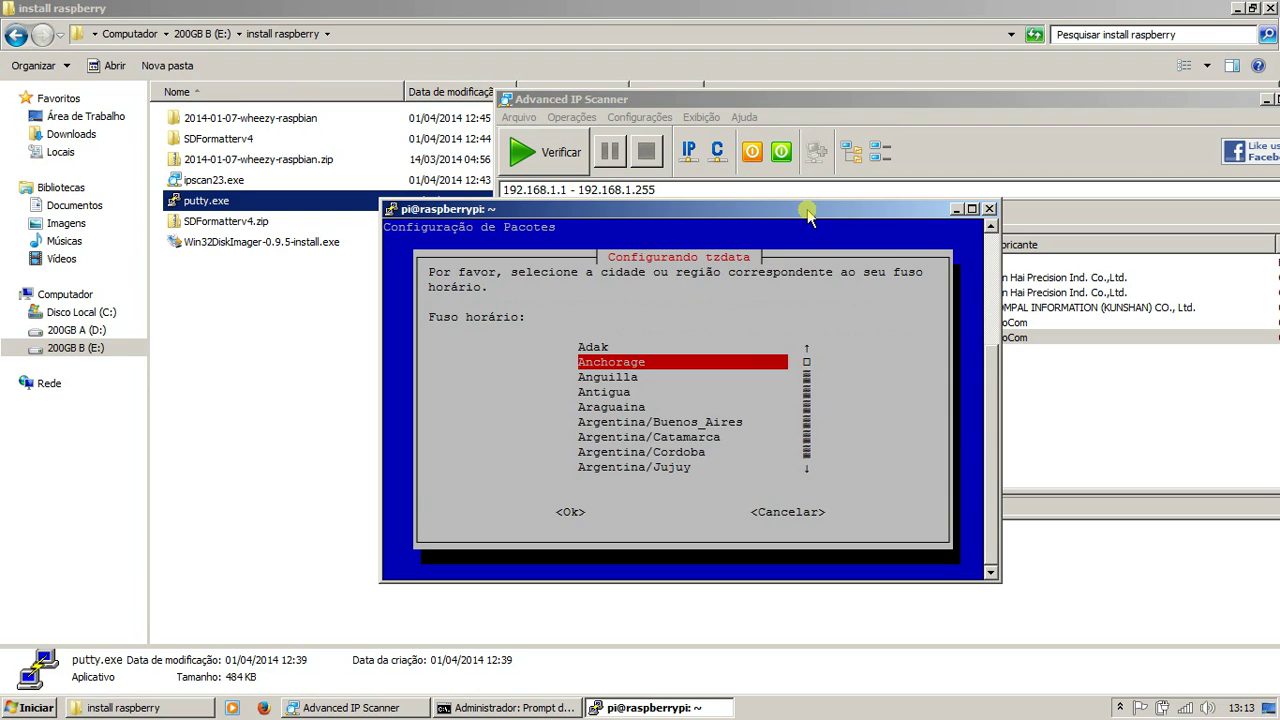
pyautogui.press('Down')
pyautogui.press('Down')
pyautogui.press('Down')
pyautogui.press('Down')
pyautogui.press('Down')
pyautogui.press('Down')
pyautogui.press('Down')
pyautogui.press('Down')
pyautogui.press('Down')
pyautogui.press('Down')
pyautogui.press('Down')
pyautogui.press('Down')
pyautogui.press('Down')
pyautogui.press('Down')
pyautogui.press('Down')
pyautogui.press('Down')
pyautogui.press('Down')
pyautogui.press('Down')
pyautogui.press('Down')
pyautogui.press('Down')
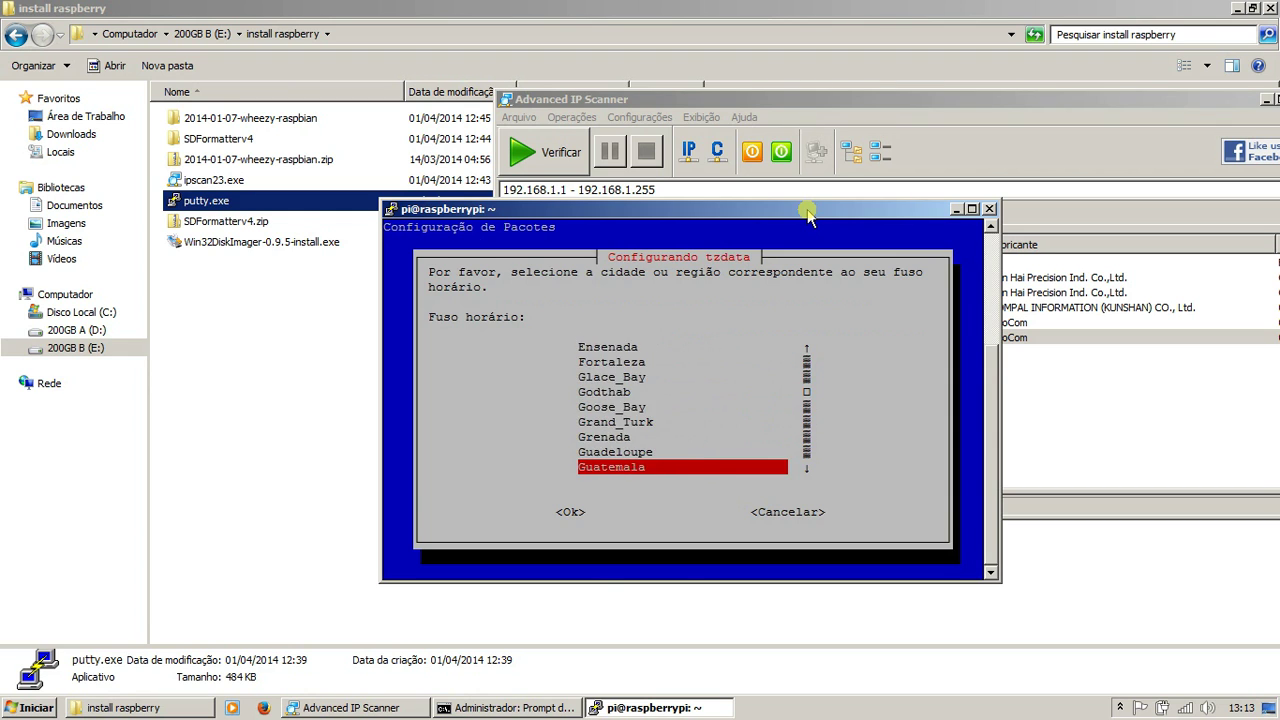
pyautogui.press('Down')
pyautogui.press('Down')
pyautogui.press('Down')
pyautogui.press('Down')
pyautogui.press('Down')
pyautogui.press('Down')
pyautogui.press('Down')
pyautogui.press('Down')
pyautogui.press('Down')
pyautogui.press('Down')
pyautogui.press('Down')
pyautogui.press('Down')
pyautogui.press('Down')
pyautogui.press('Down')
pyautogui.press('Down')
pyautogui.press('Down')
pyautogui.press('Down')
pyautogui.press('Down')
pyautogui.press('Down')
pyautogui.press('Down')
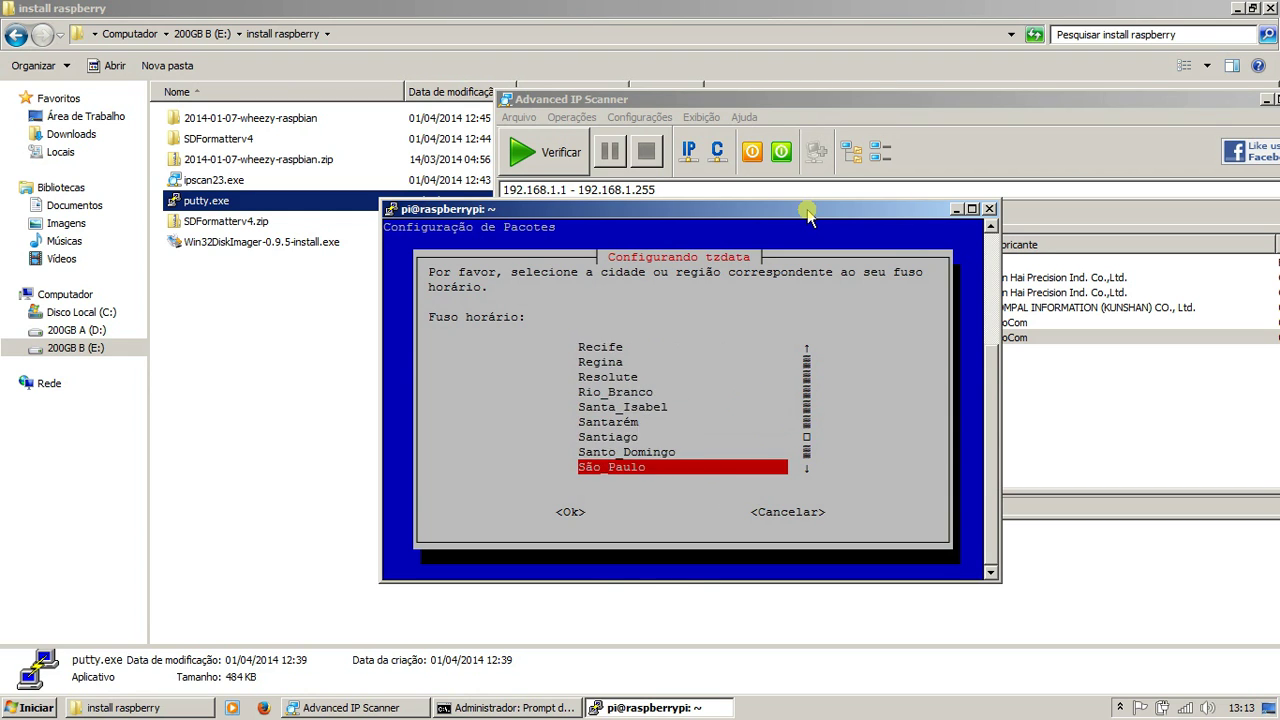
pyautogui.press('Up')
pyautogui.press('Up')
pyautogui.press('Up')
pyautogui.press('Up')
pyautogui.press('Up')
pyautogui.press('Up')
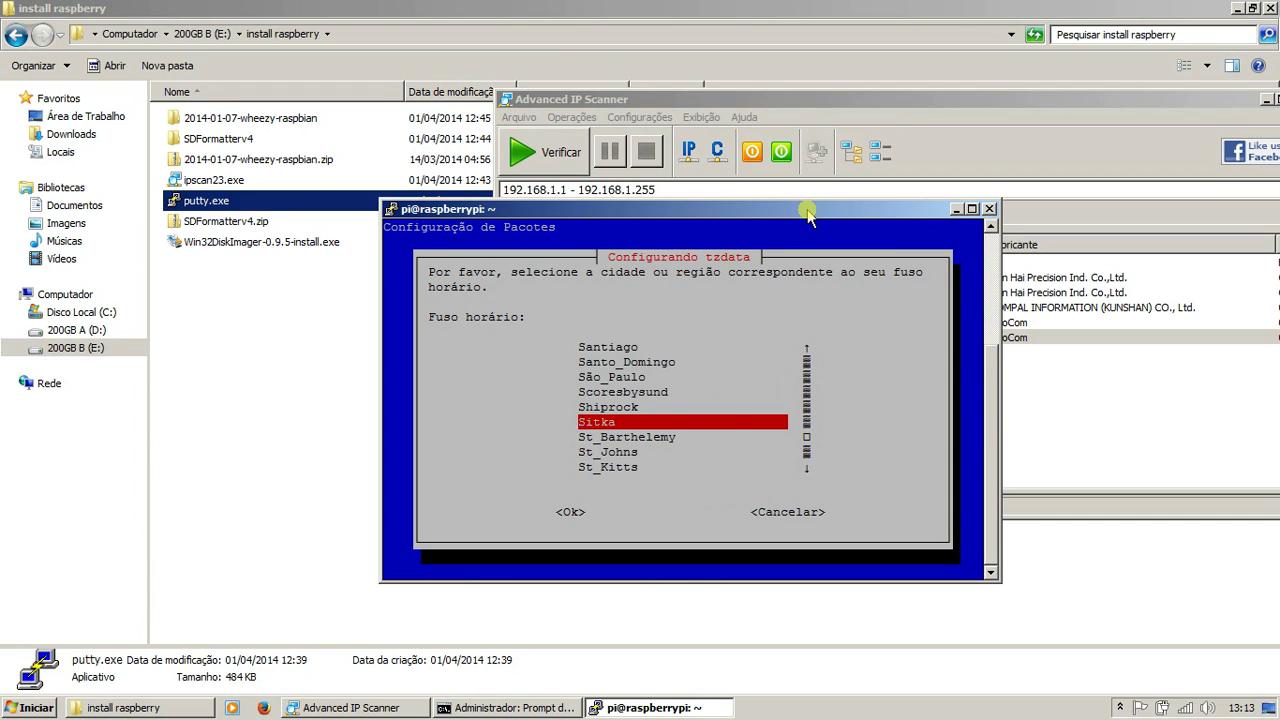
pyautogui.press('Tab')
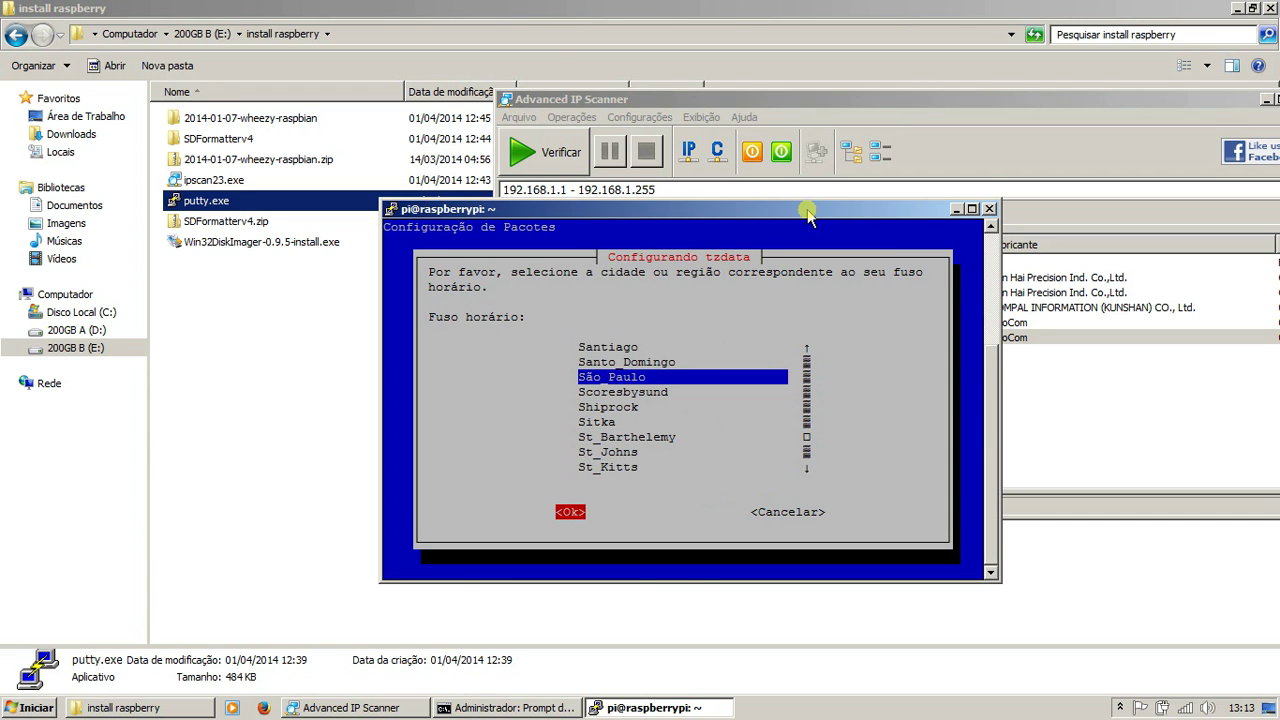
pyautogui.press('Return')
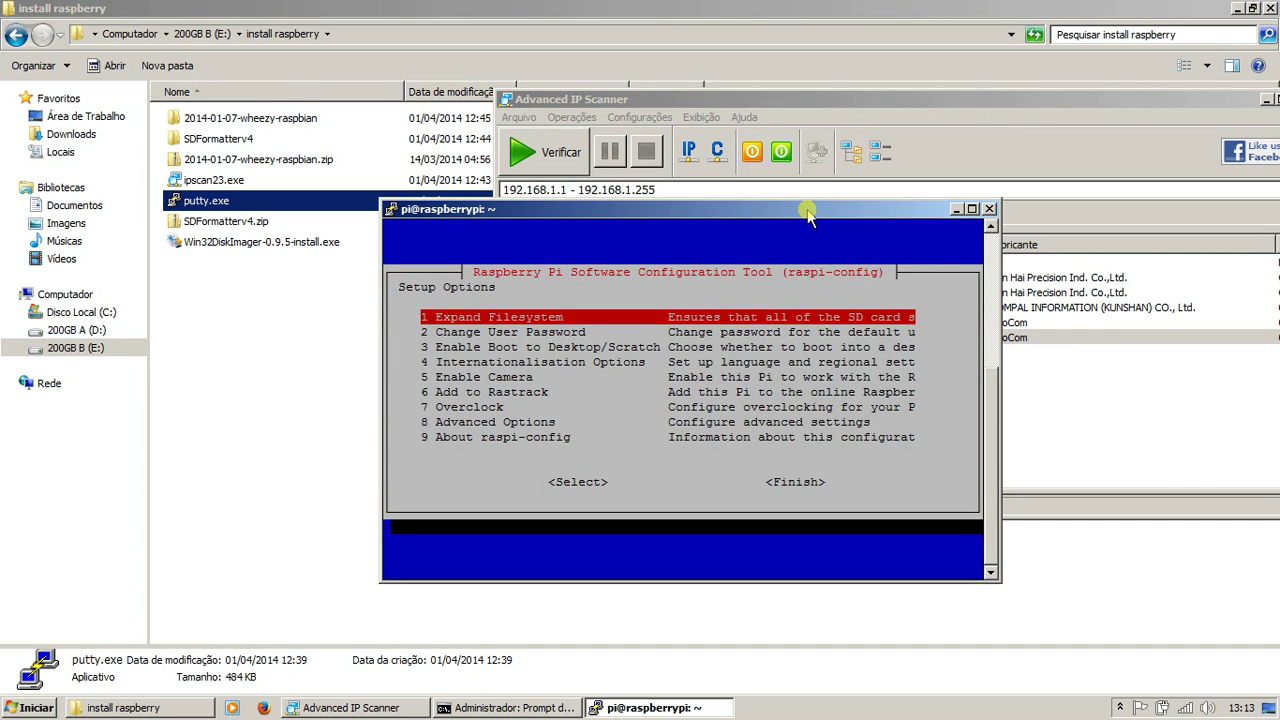
# Run the Change Keyboard Layout setting within the Internationalisation Options of raspi-config
pyautogui.press('Down')
pyautogui.press('Down')
pyautogui.press('Down')
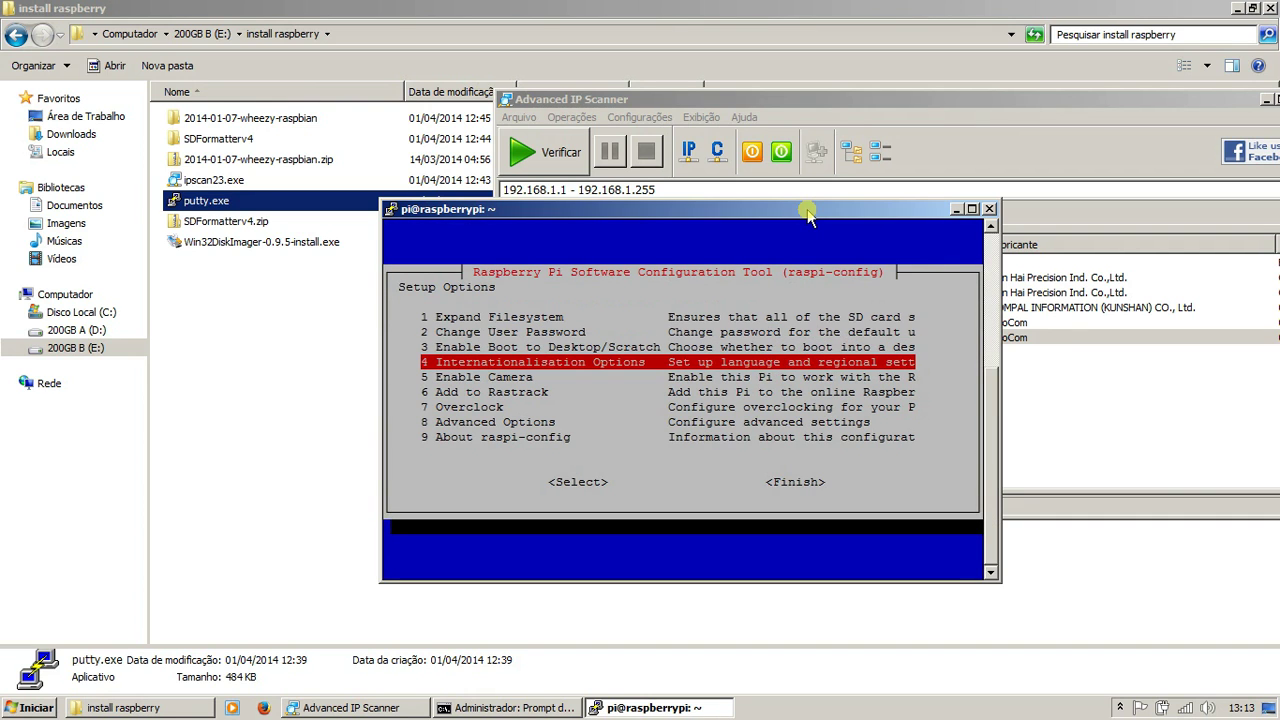
pyautogui.press('Tab')
pyautogui.press('Return')
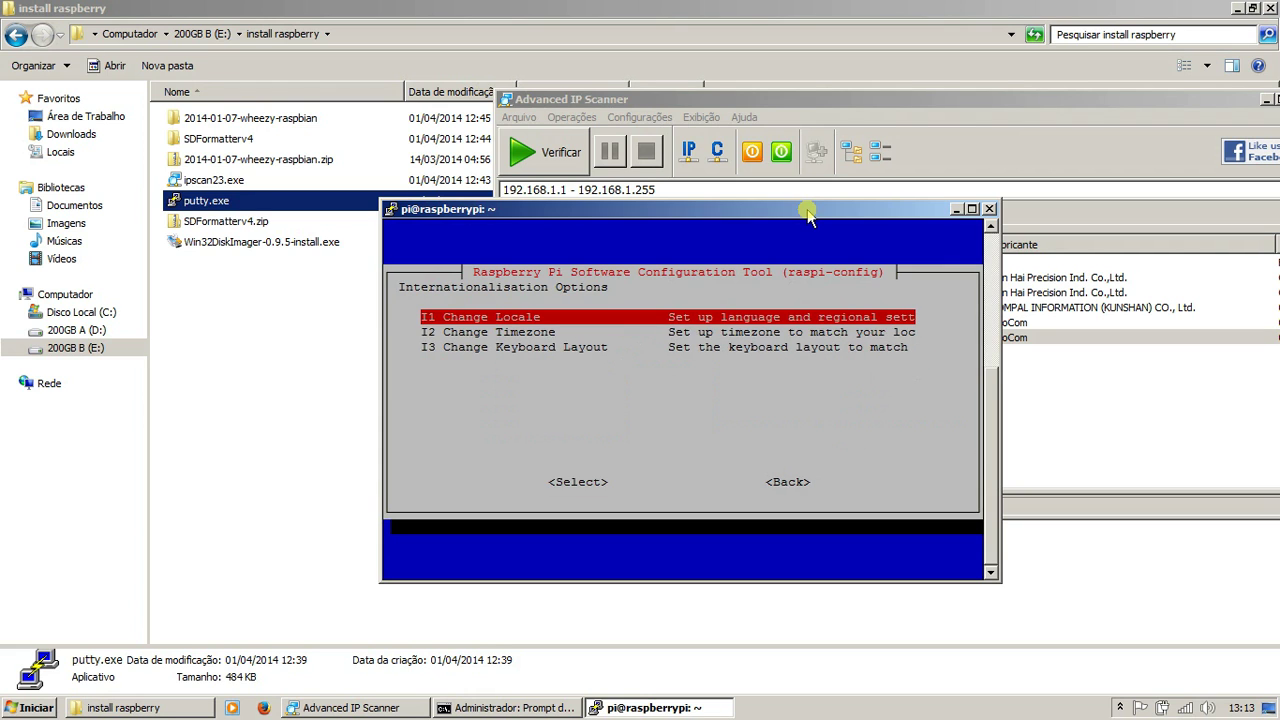
pyautogui.press('Down')
pyautogui.press('Down')
pyautogui.press('Tab')
pyautogui.press('Return')
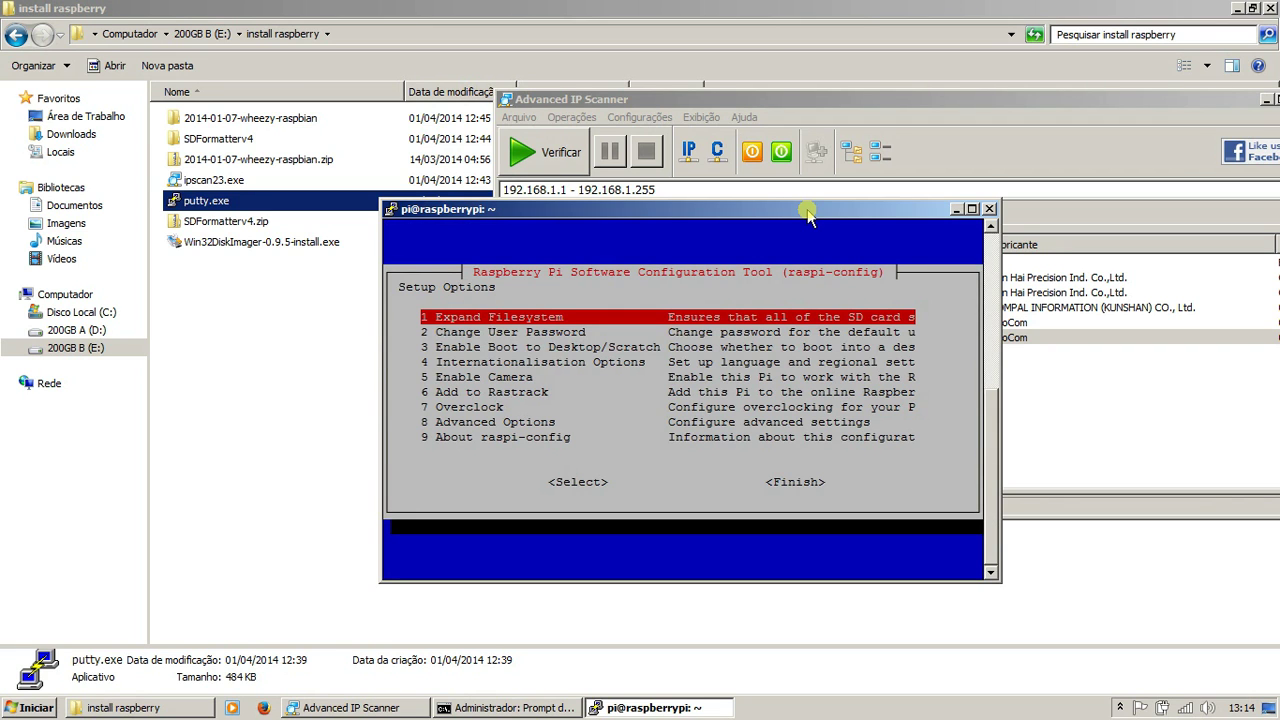
# Finish the raspi-config setup and return to the shell prompt
pyautogui.press('Tab')
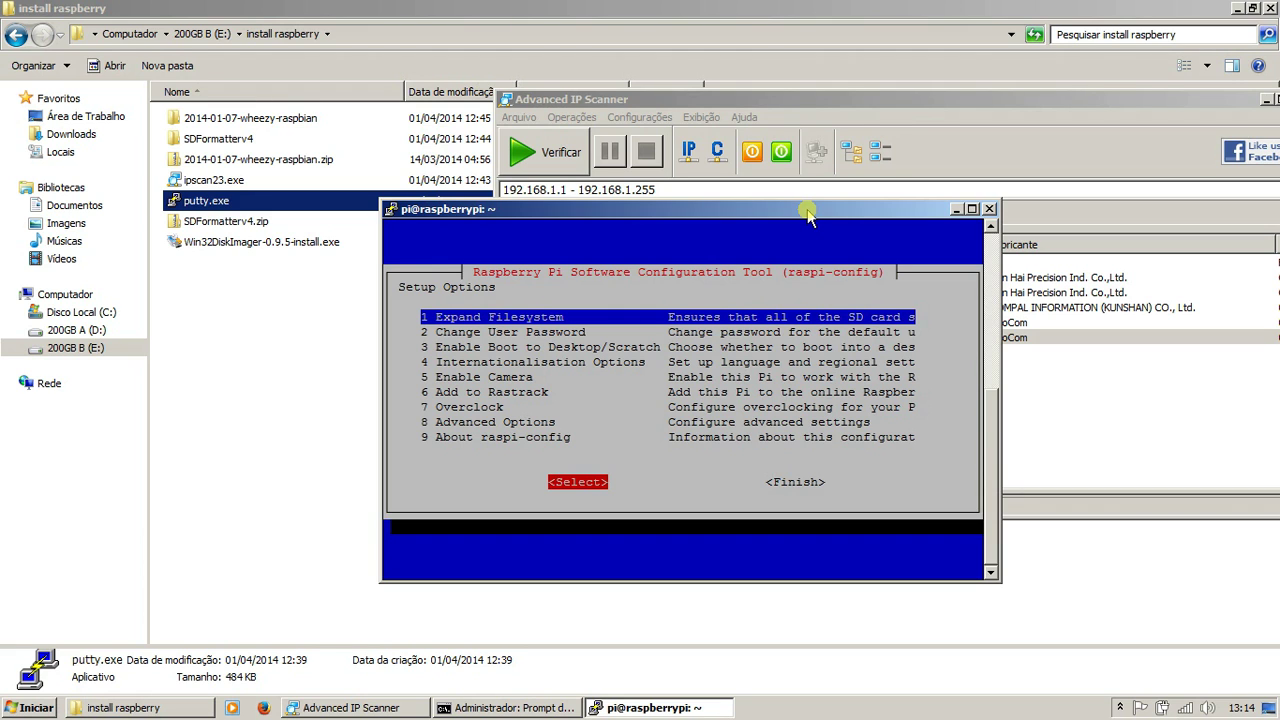
pyautogui.press('Right')
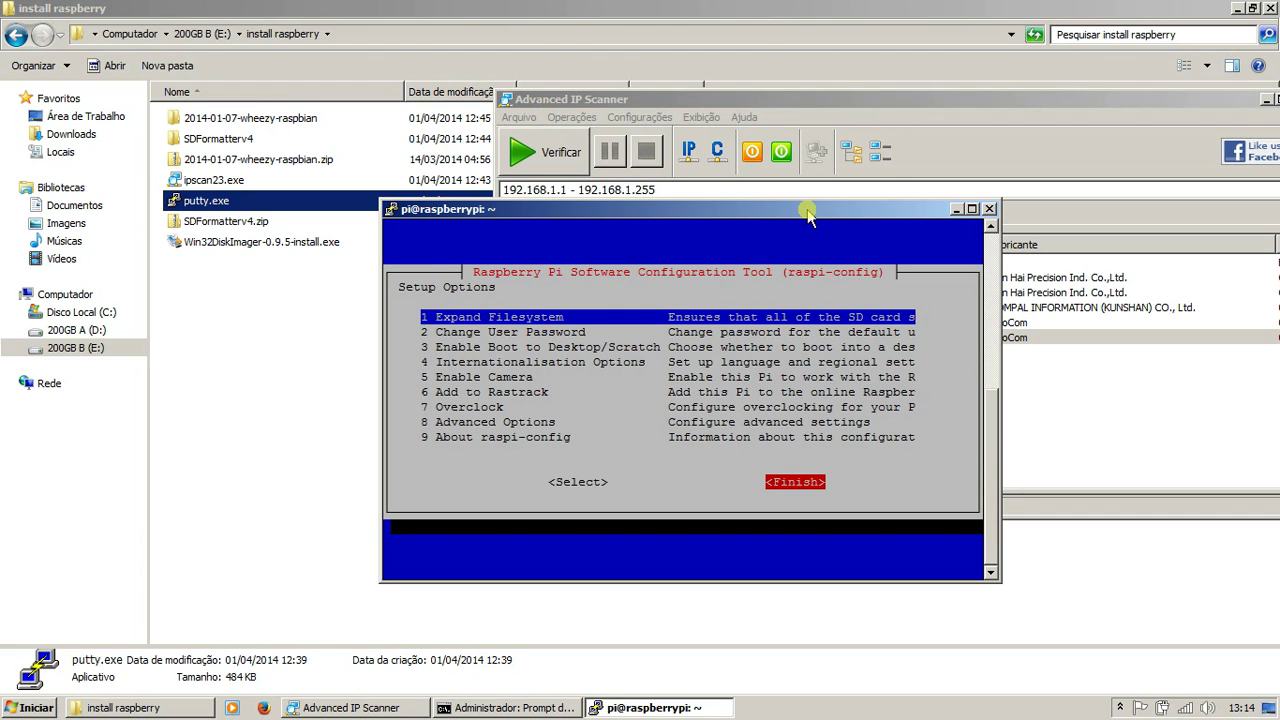
pyautogui.press('Return')
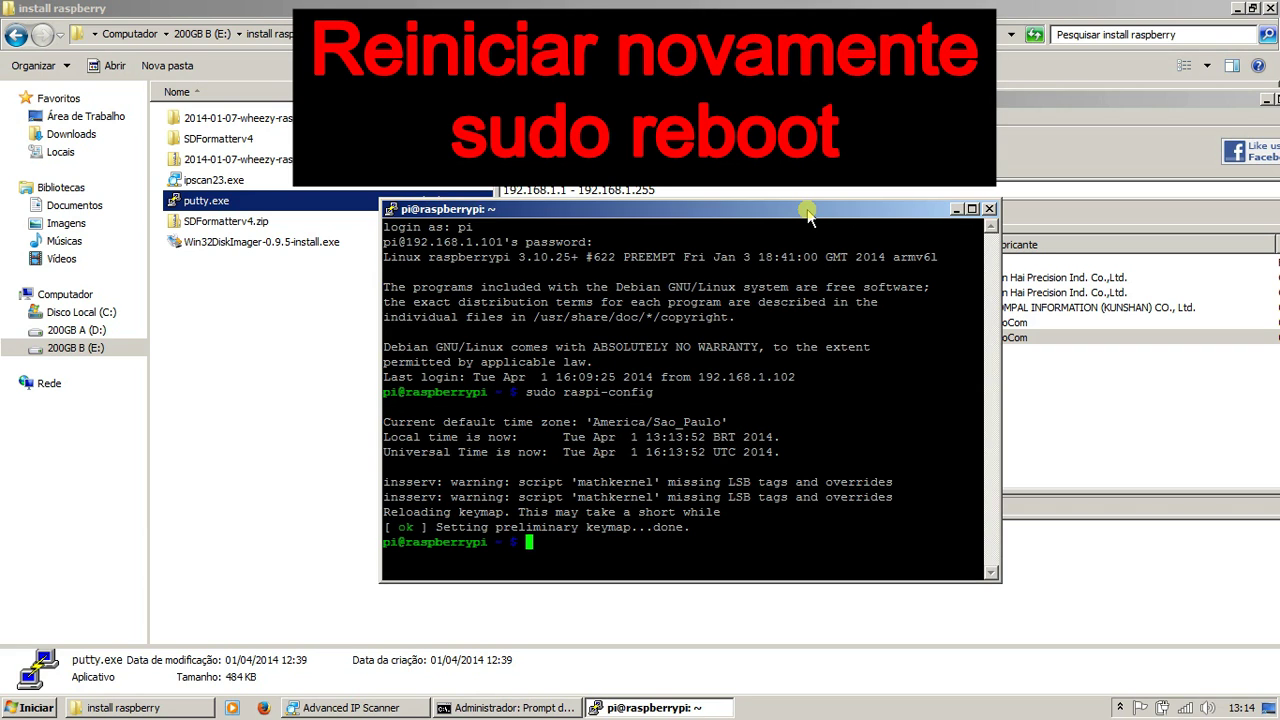
# Reboot the Raspberry Pi with the command sudo reboot and close the disconnected PuTTY session
pyautogui.write('sudo re')
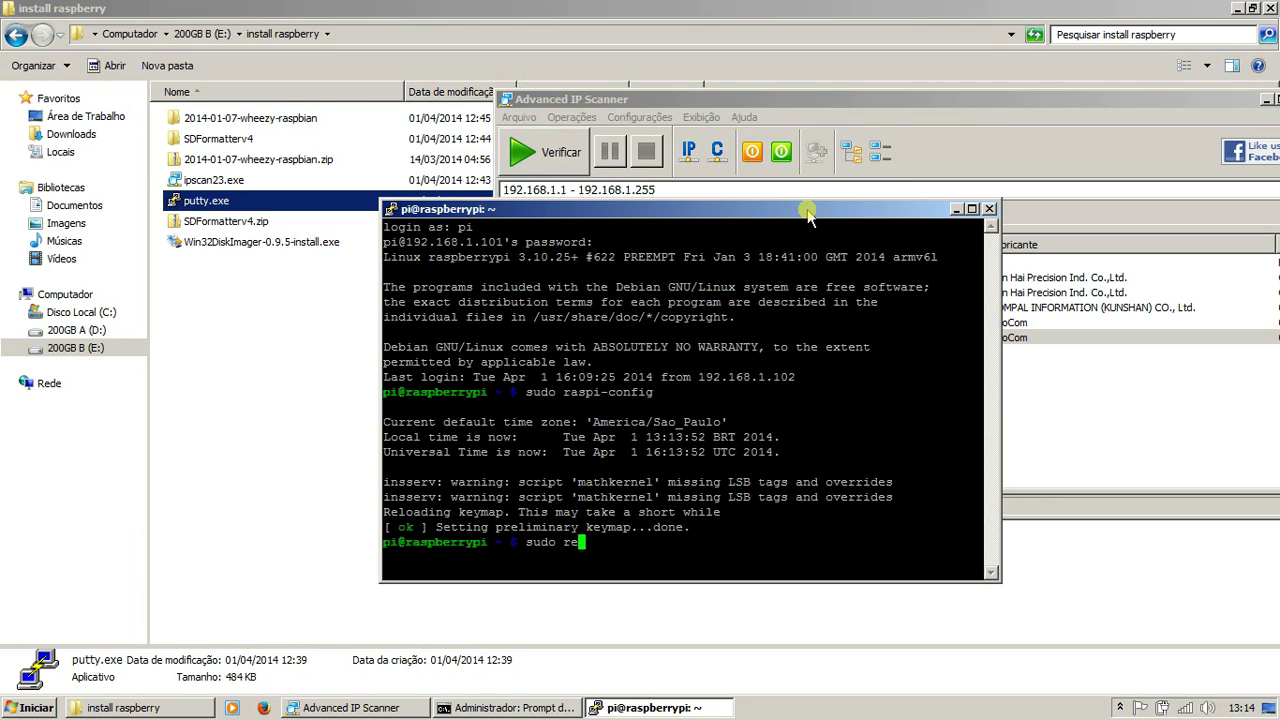
pyautogui.write('boot')
pyautogui.press('Return')
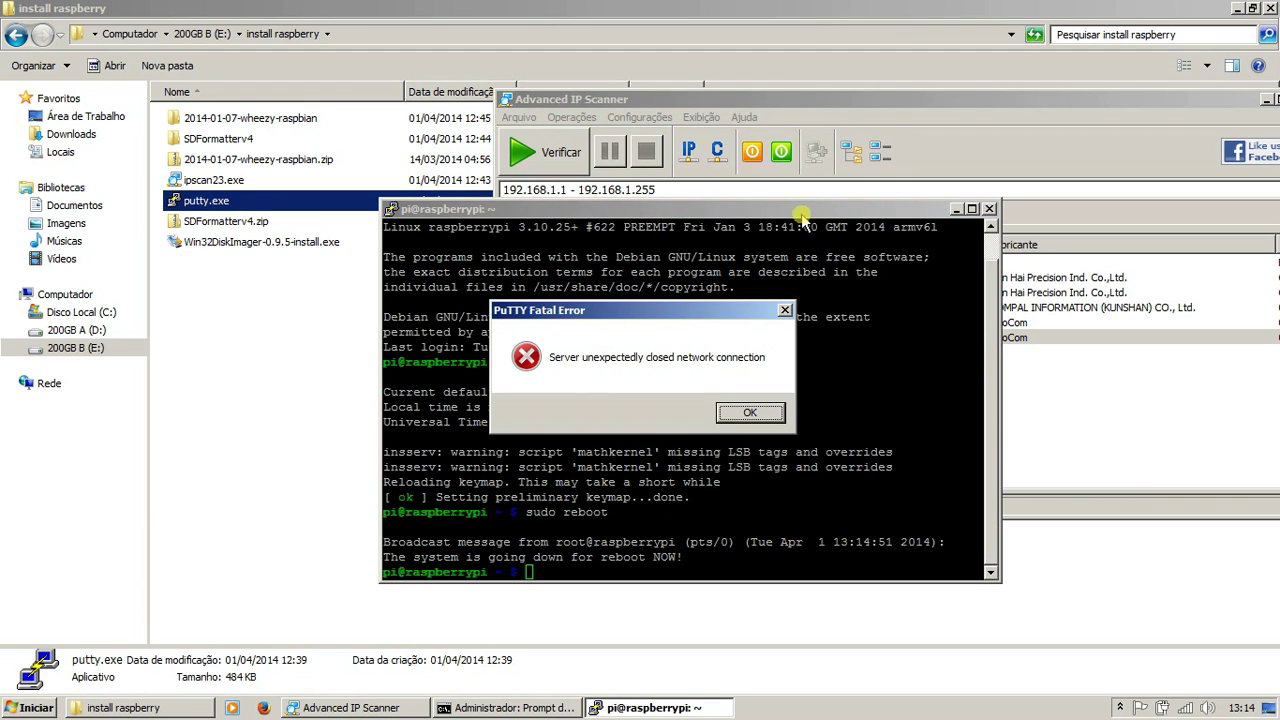
pyautogui.click(750, 413)
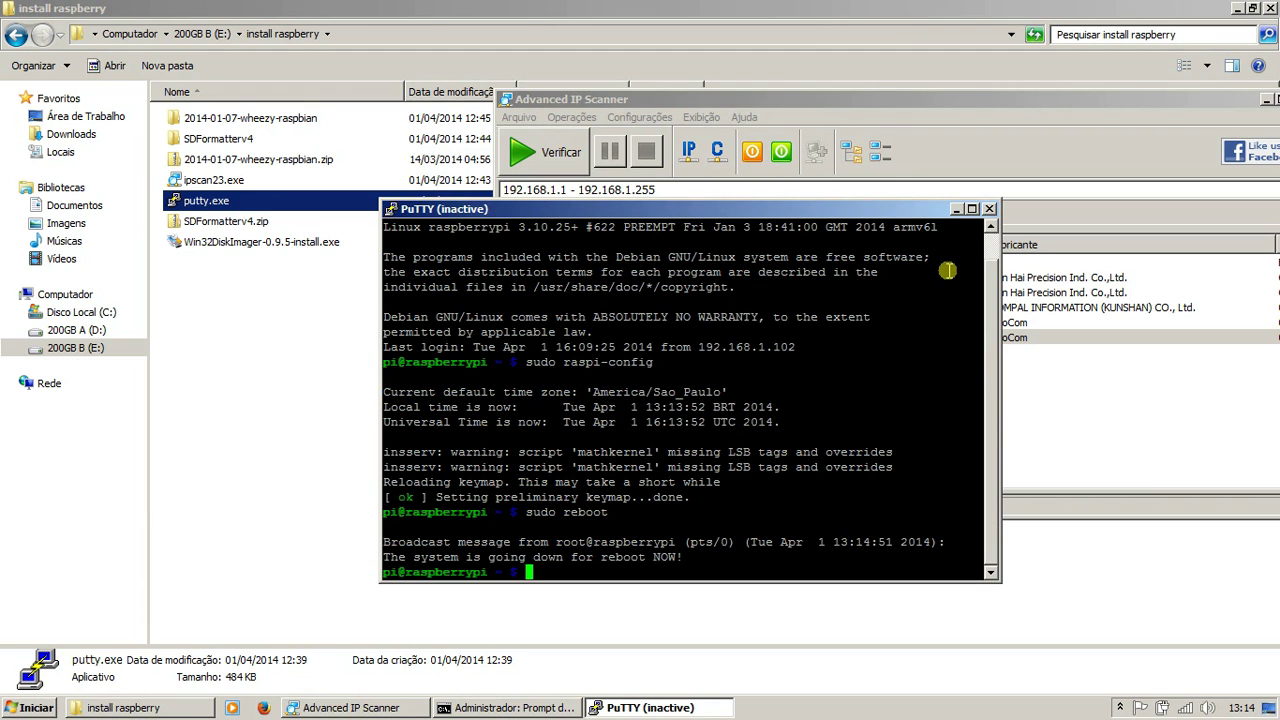
pyautogui.click(989, 209)
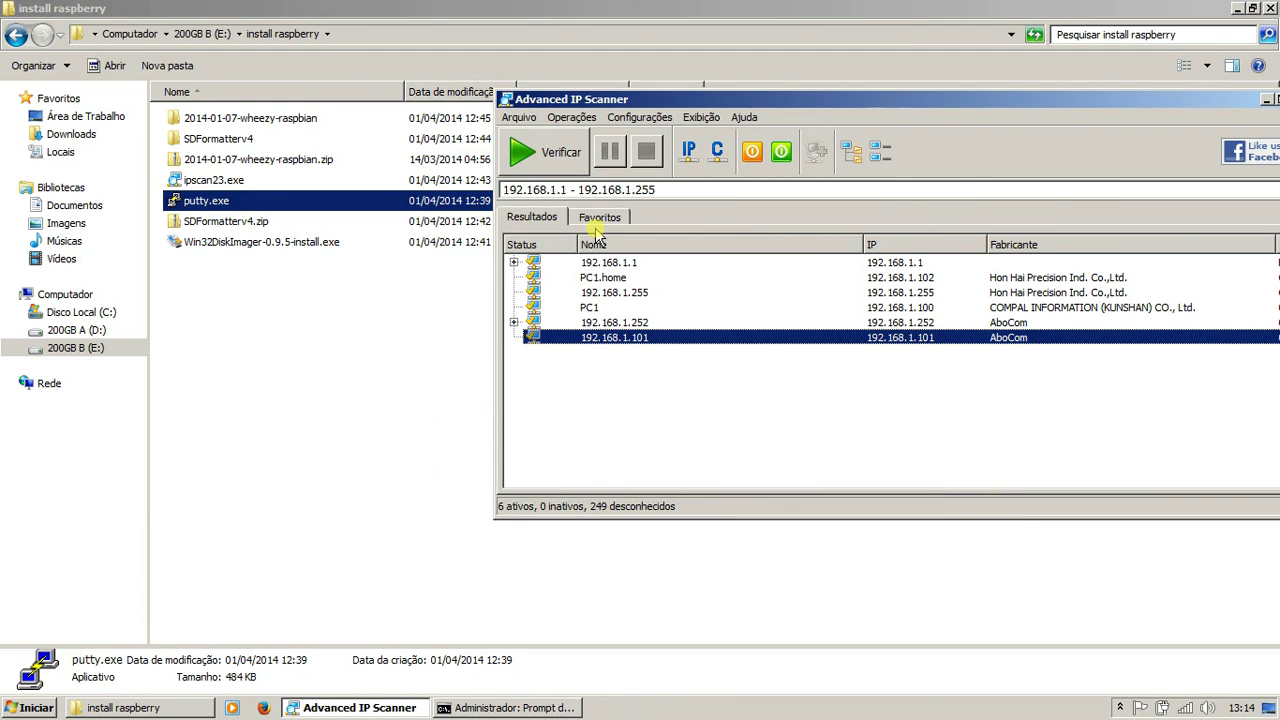
# Try to open an SSH session to 192.168.1.101 with putty.exe, and close the inactive terminal window
pyautogui.click(429, 301)
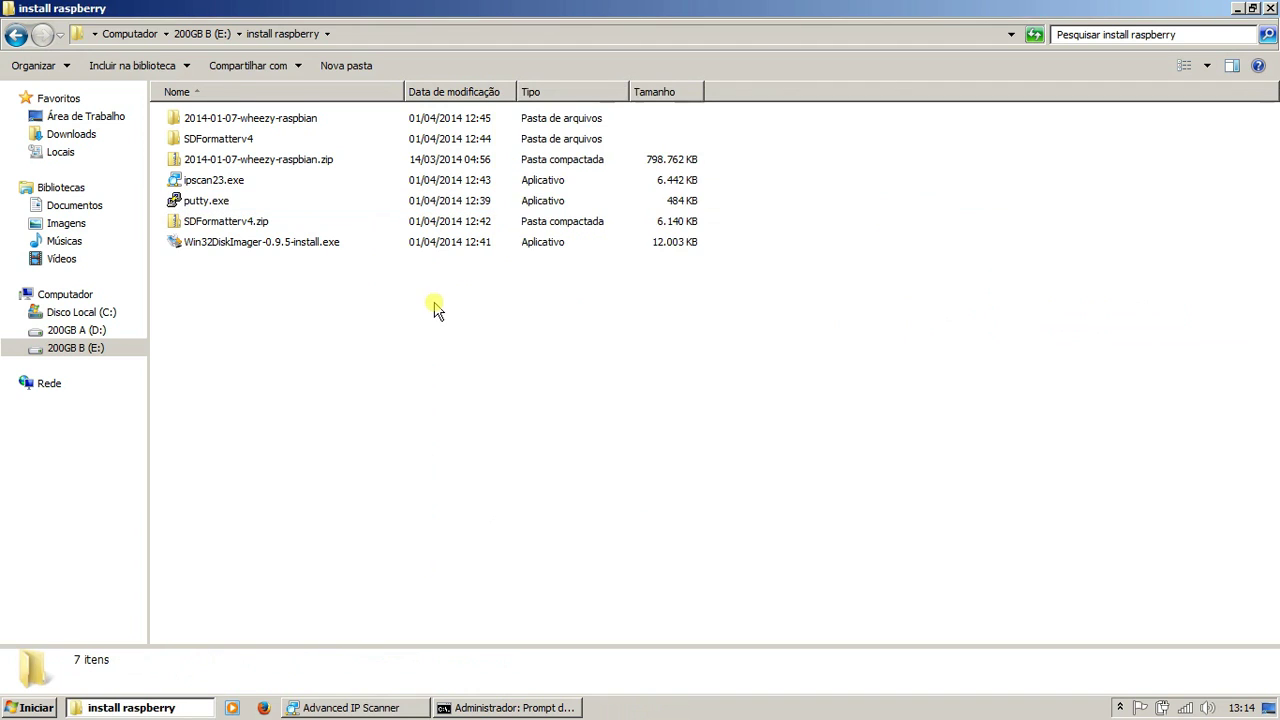
pyautogui.doubleClick(231, 201)
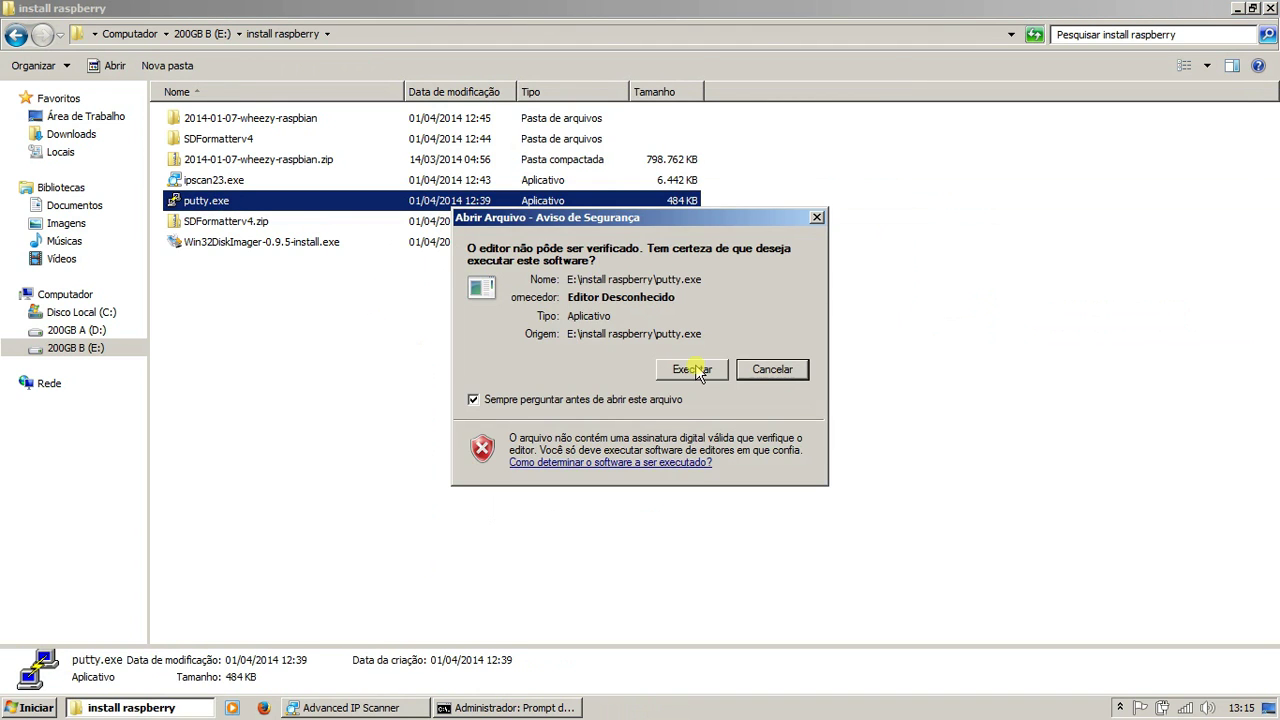
pyautogui.click(700, 372)
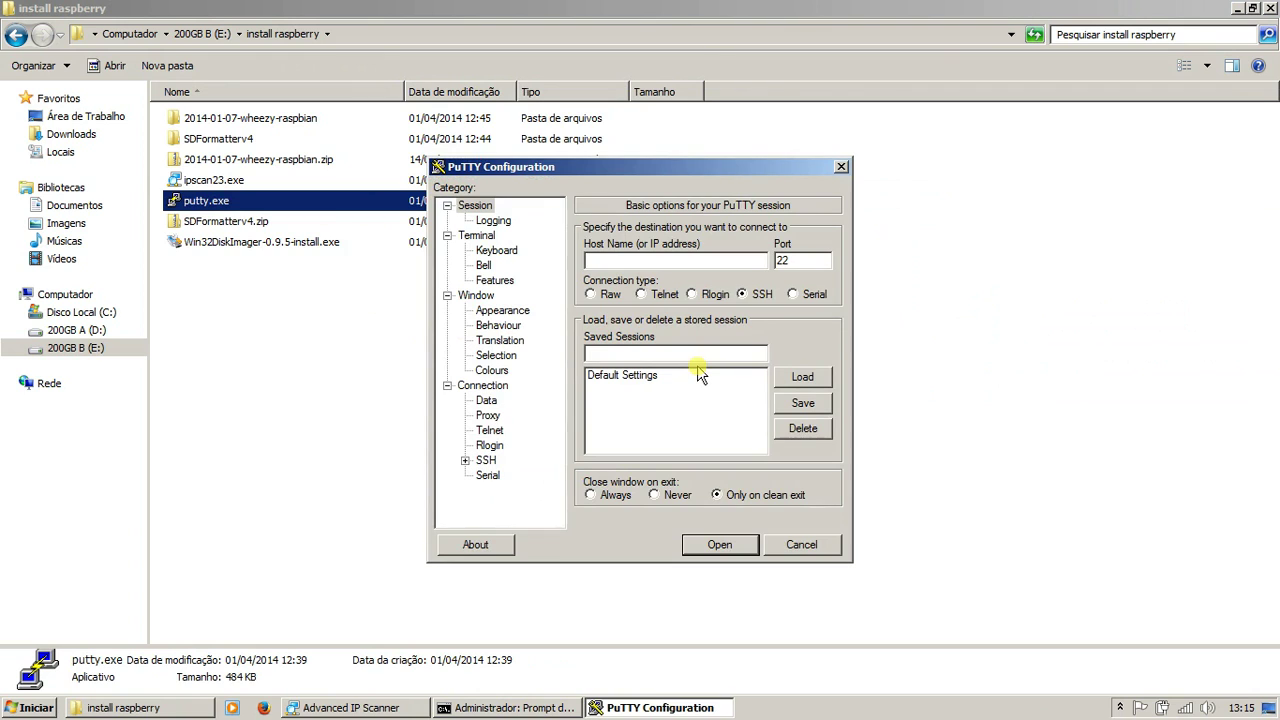
pyautogui.write('192.168.1.105')
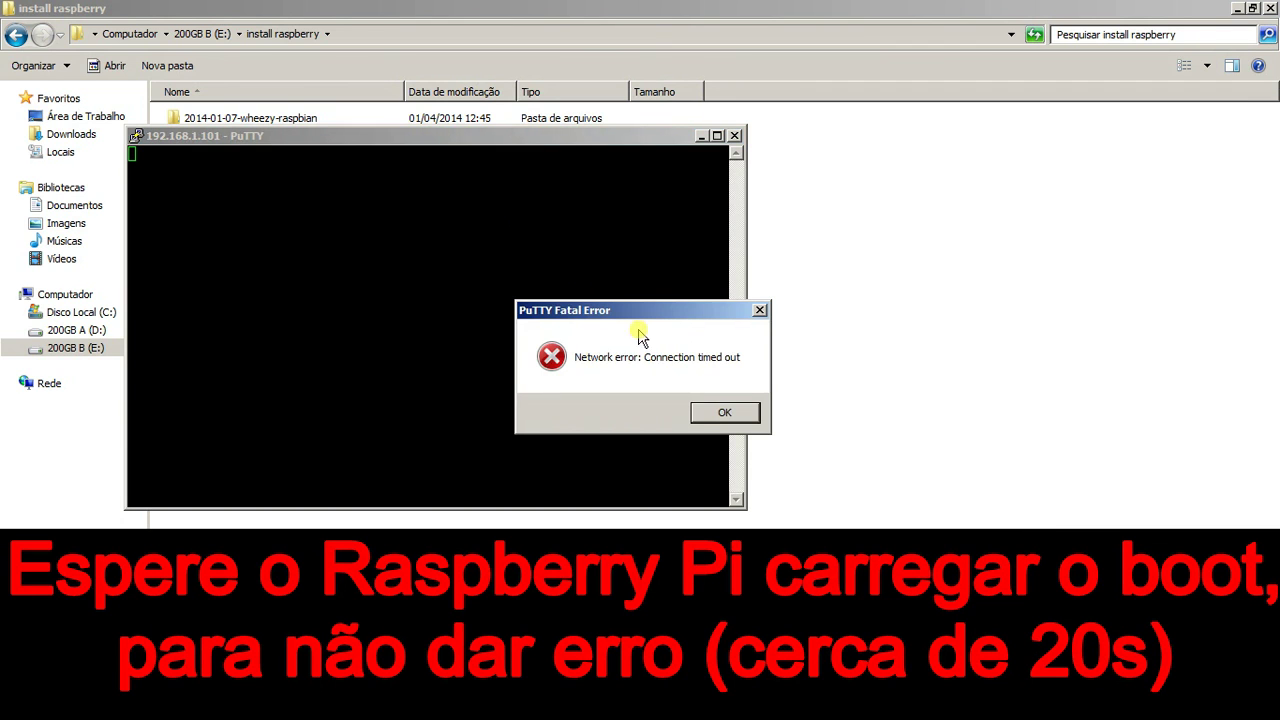
pyautogui.click(701, 410)
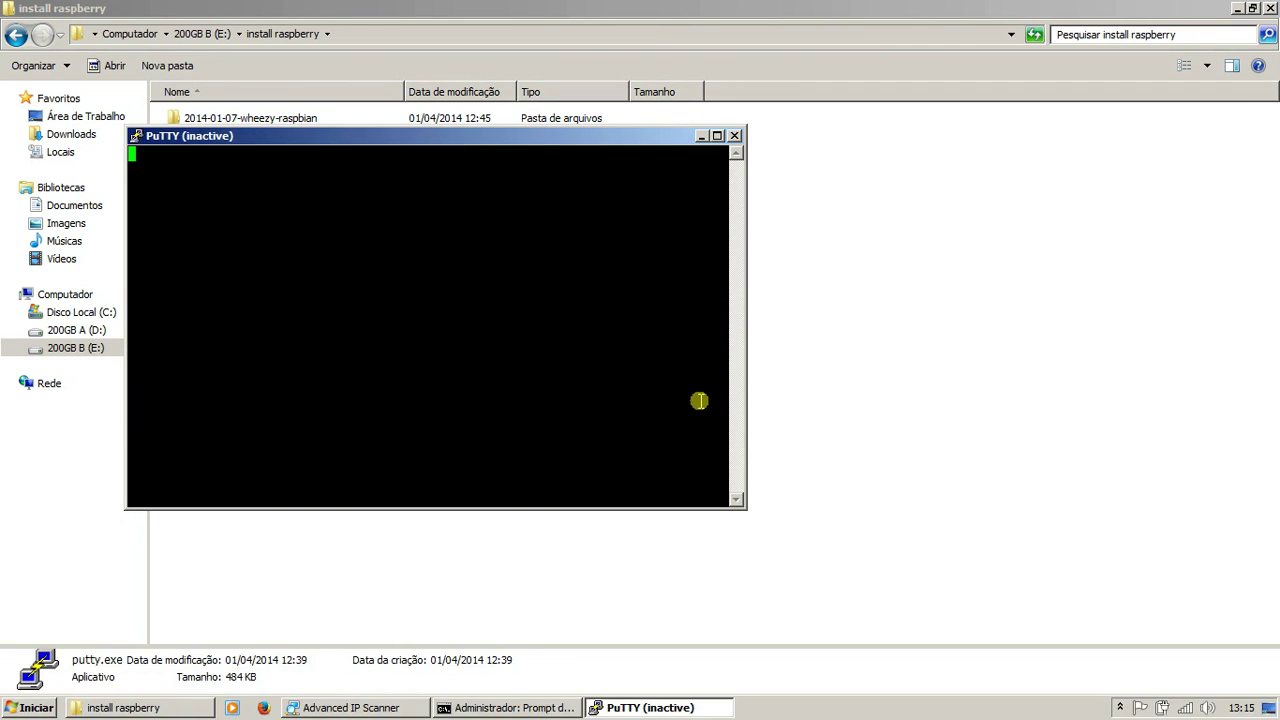
pyautogui.click(734, 135)
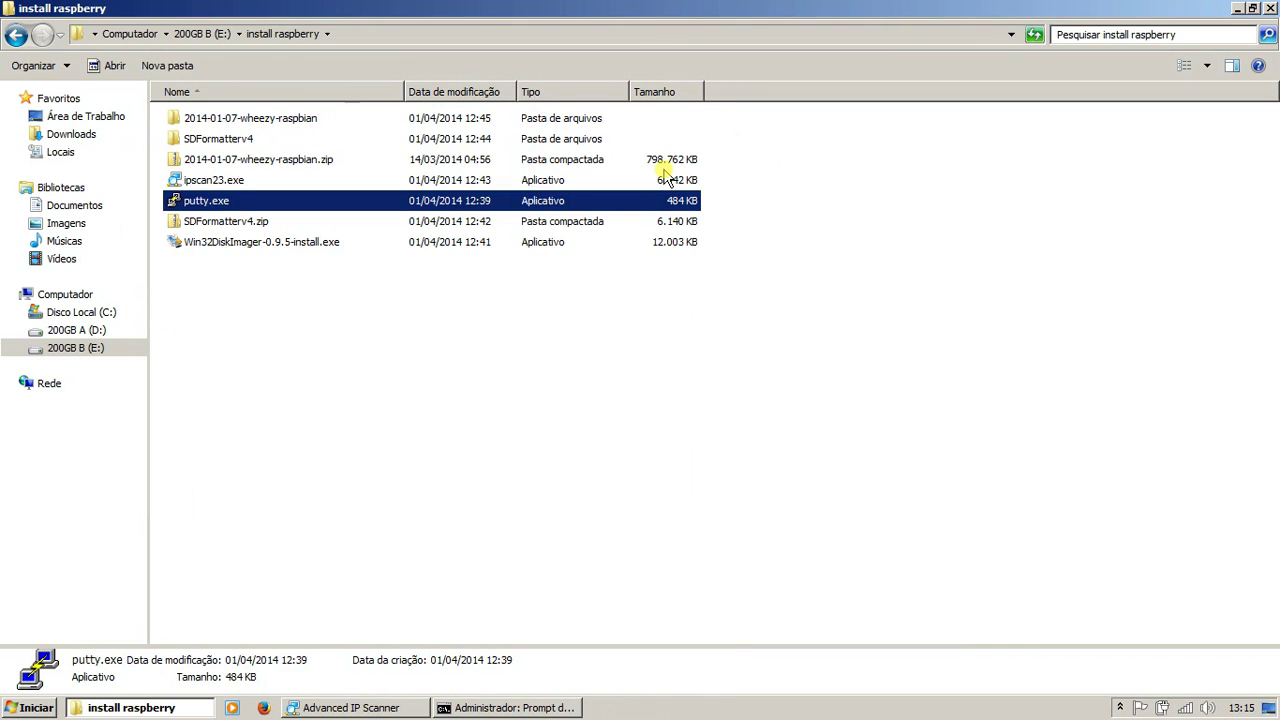
# Run putty.exe from the install raspberry folder and open an SSH connection to 192.168.1.101
pyautogui.doubleClick(458, 206)
pyautogui.click(670, 366)
pyautogui.write('1')
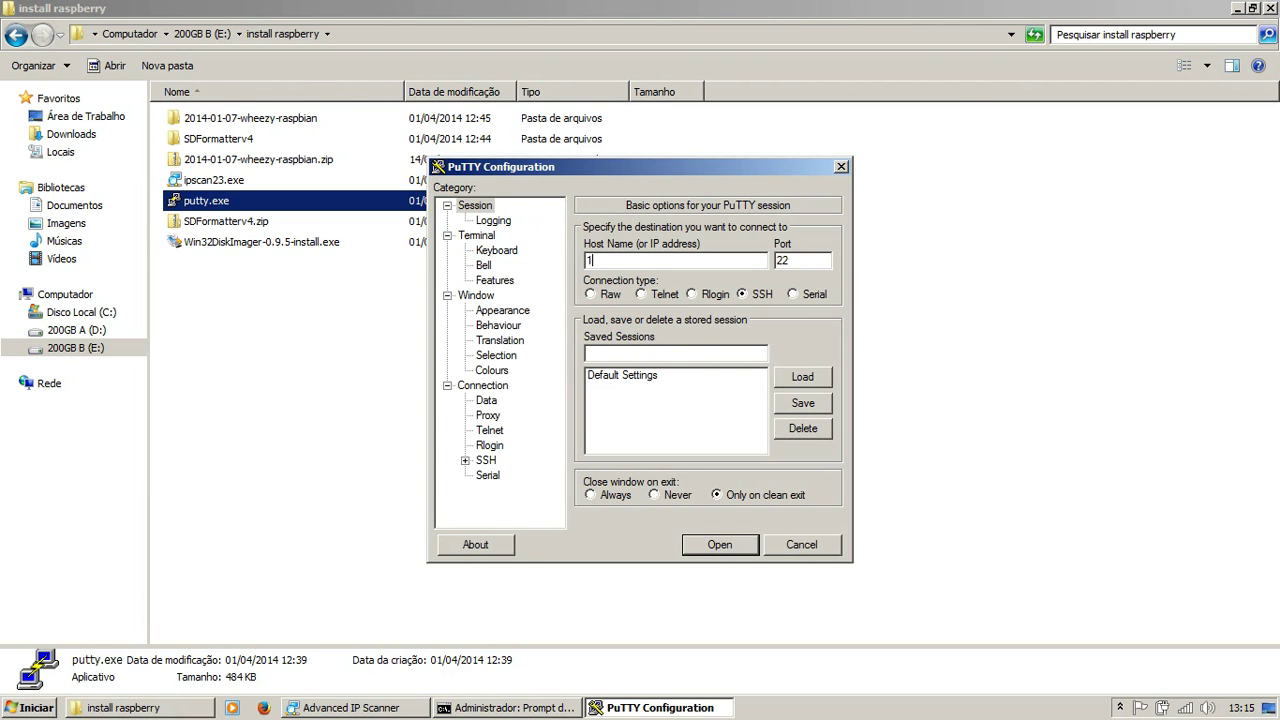
pyautogui.write('92.168.1.101')
pyautogui.press('Return')
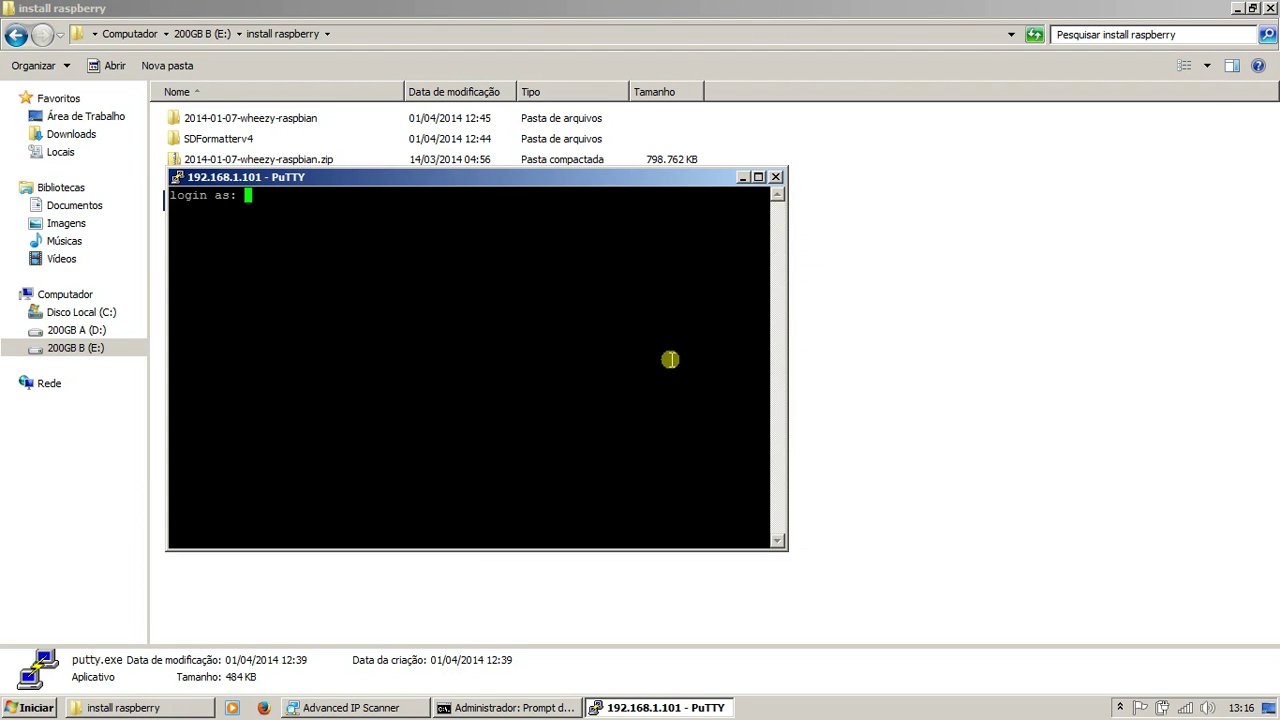
# Log in to the Raspberry Pi as pi with the account password
pyautogui.write('pi')
pyautogui.press('Return')
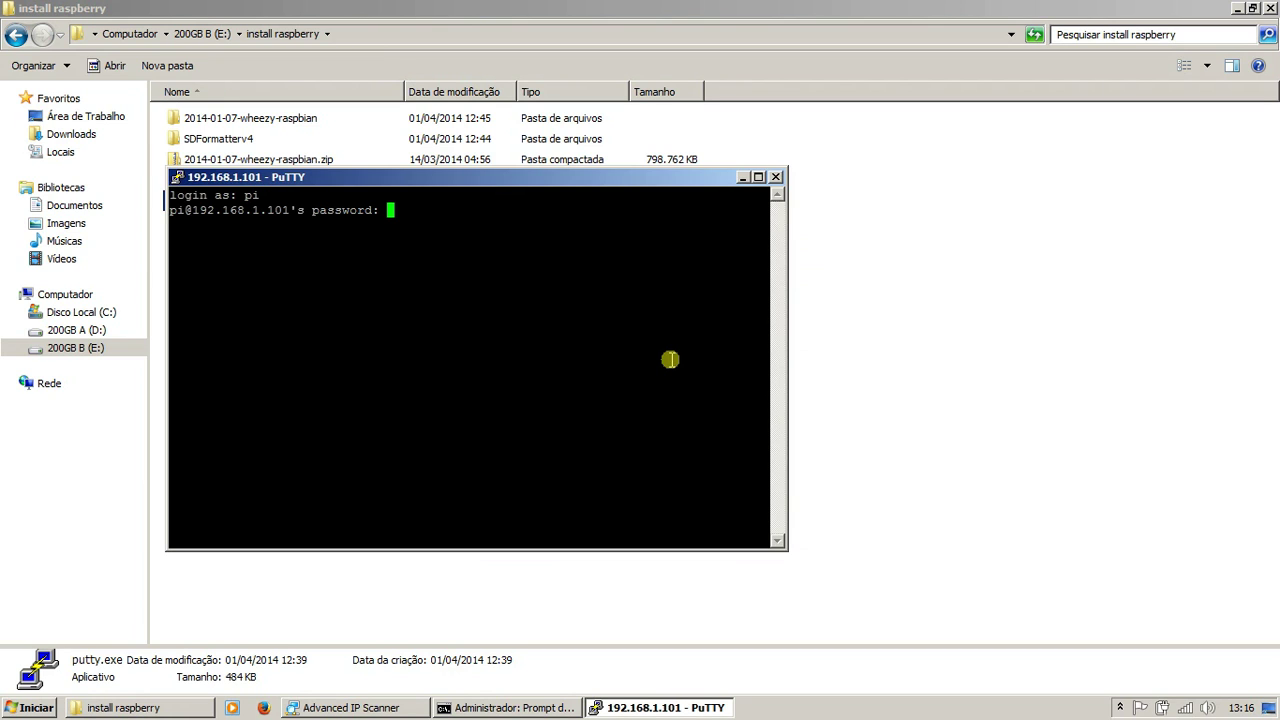
pyautogui.press('Return')
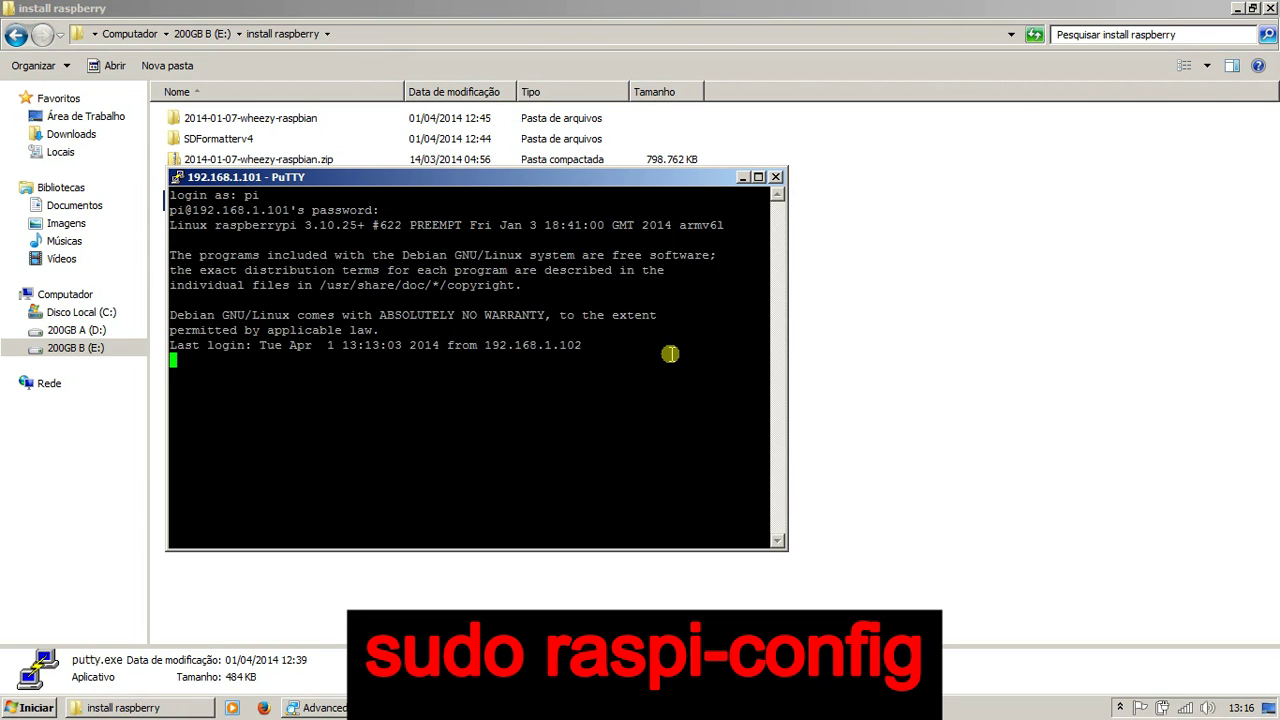
# Launch the Raspberry Pi configuration tool with the command sudo raspi-config
pyautogui.write('raspi-config')
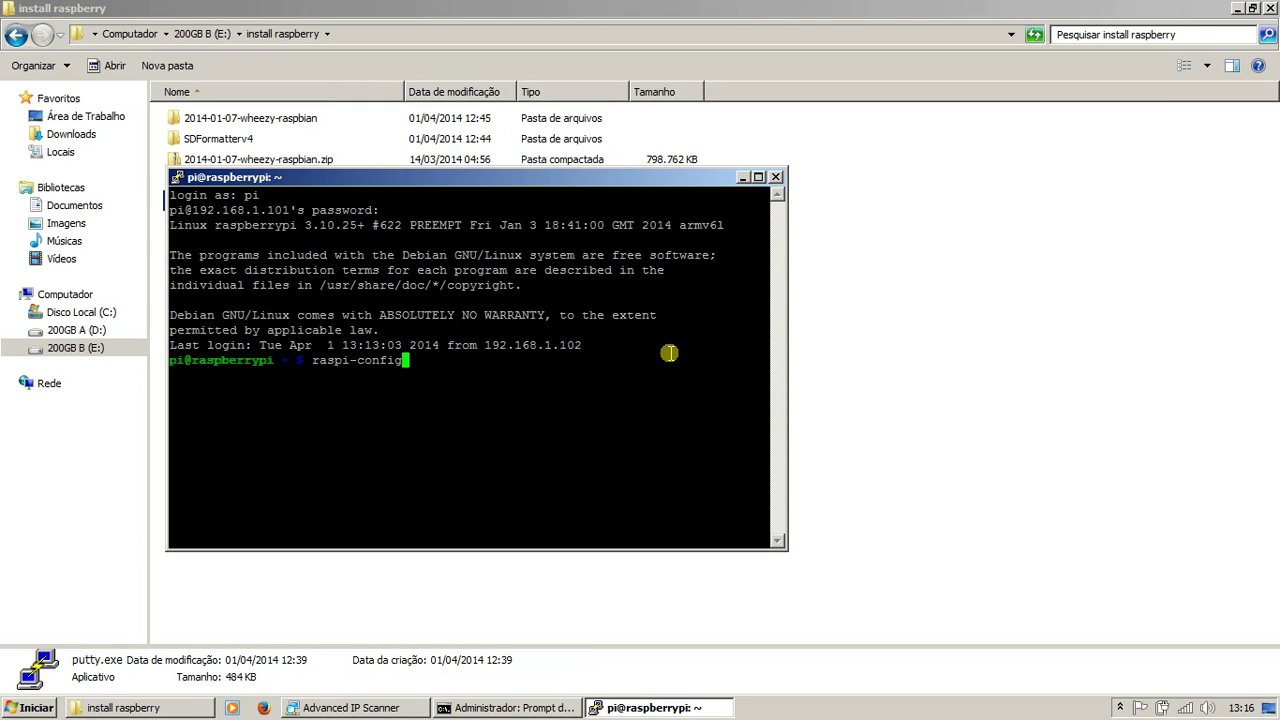
pyautogui.press('Left')
pyautogui.press('Left')
pyautogui.press('Left')
pyautogui.press('Left')
pyautogui.press('Left')
pyautogui.press('Left')
pyautogui.press('Left')
pyautogui.press('Left')
pyautogui.press('Left')
pyautogui.press('Left')
pyautogui.press('Left')
pyautogui.press('Left')
pyautogui.write('sudo')
pyautogui.press('Right')
pyautogui.press('Right')
pyautogui.press('Right')
pyautogui.press('Right')
pyautogui.press('Right')
pyautogui.press('Right')
pyautogui.press('Right')
pyautogui.press('Right')
pyautogui.press('Right')
pyautogui.press('Right')
pyautogui.press('Right')
pyautogui.press('Right')
pyautogui.press('Return')
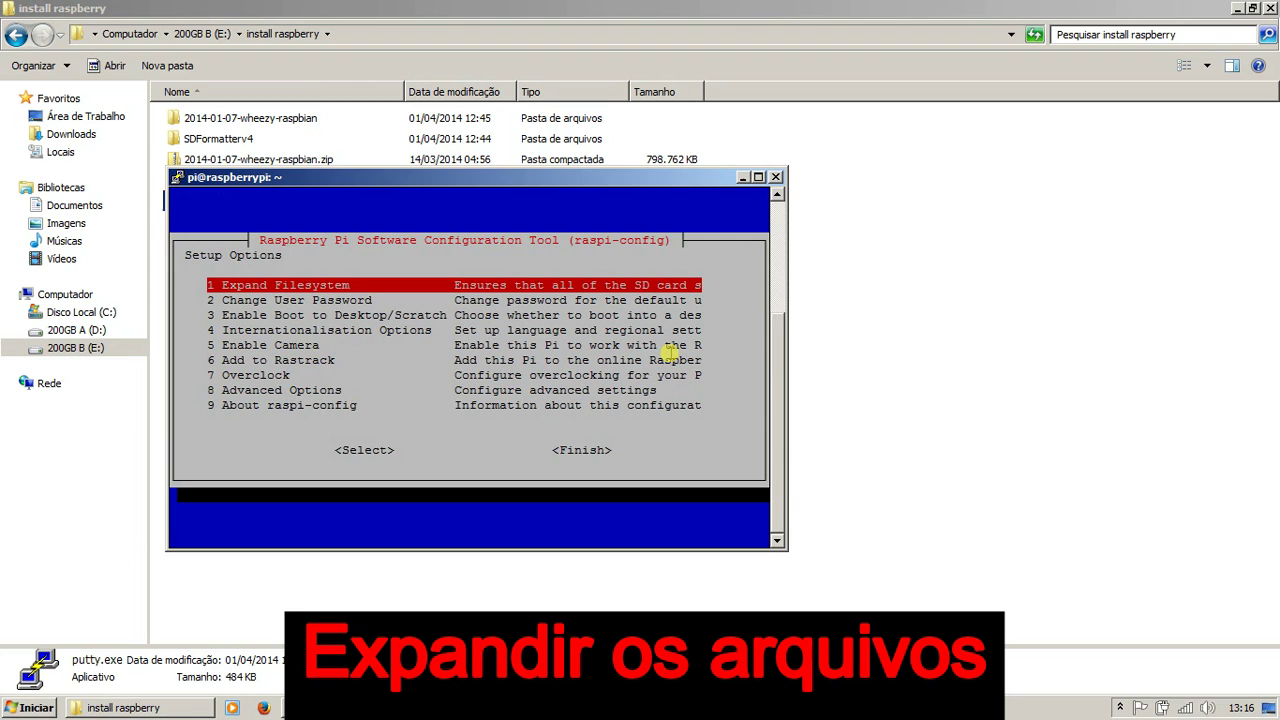
# Run Expand Filesystem to resize the root partition and acknowledge the resize notice
pyautogui.press('Tab')
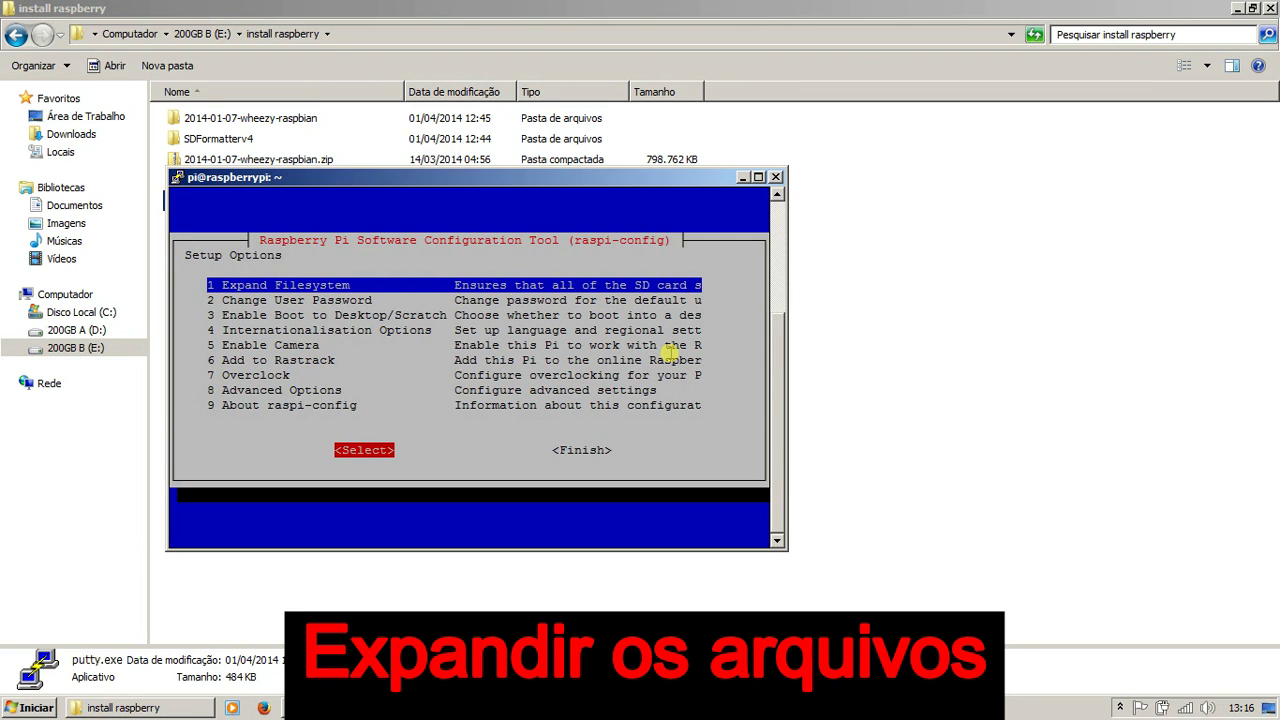
pyautogui.press('Return')
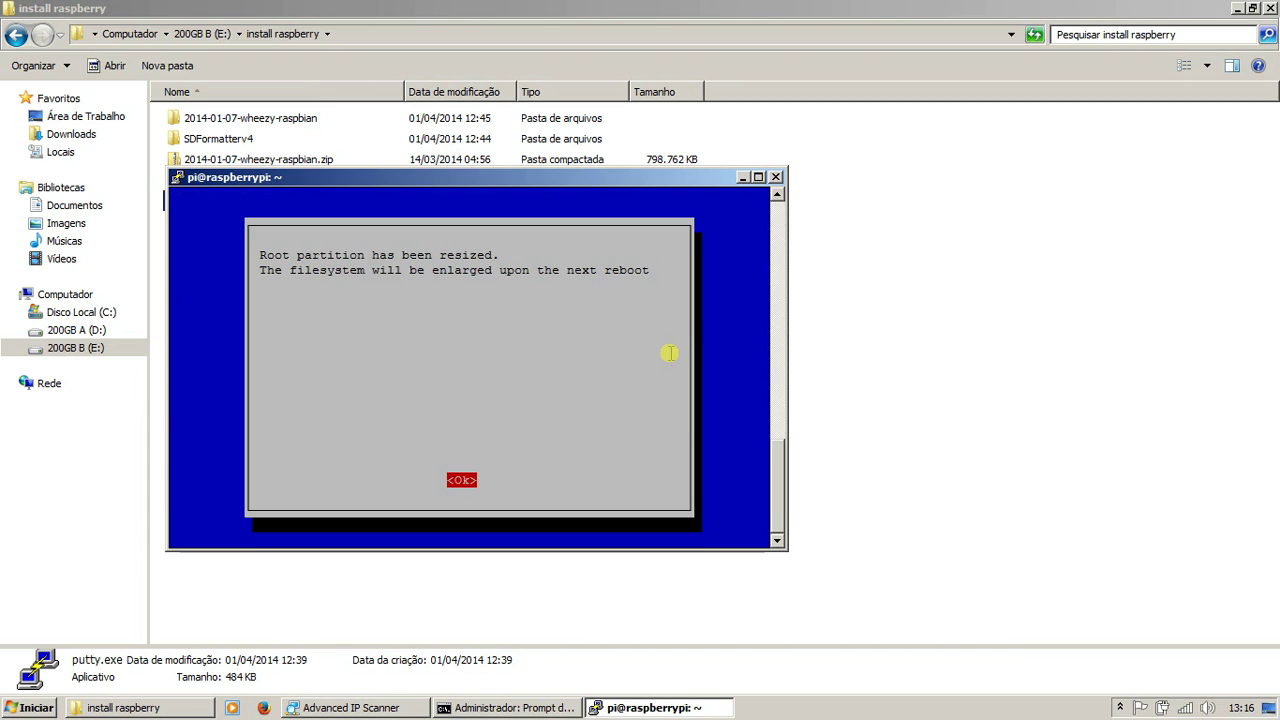
pyautogui.press('Return')
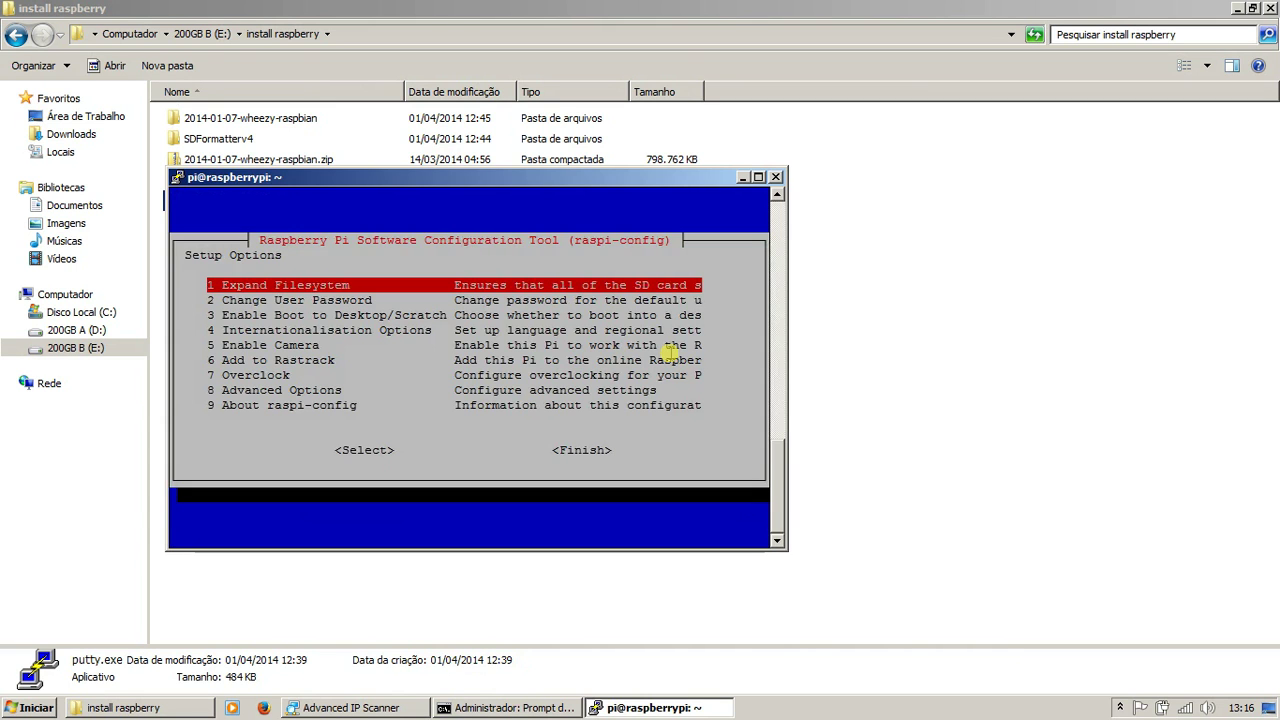
# Finish raspi-config with a reboot of the Raspberry Pi and close the disconnected PuTTY session
pyautogui.press('Tab')
pyautogui.press('Tab')
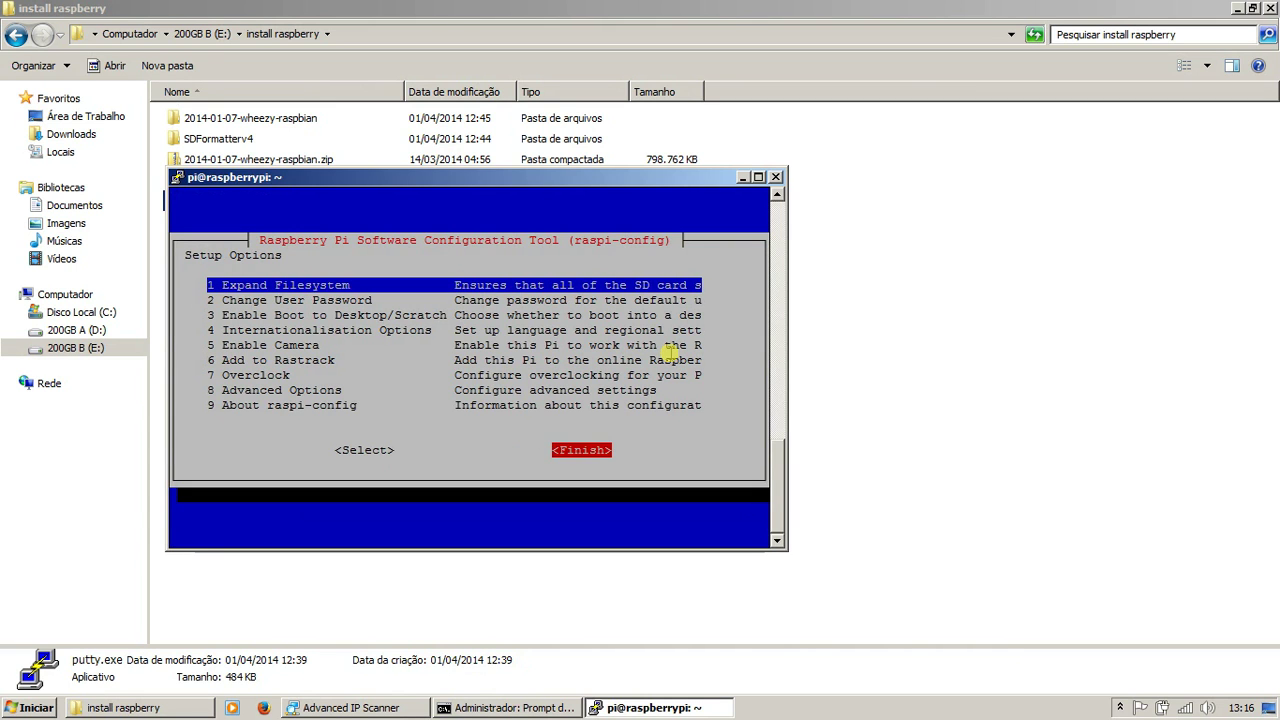
pyautogui.press('Return')
pyautogui.press('Tab')
pyautogui.press('Tab')
pyautogui.press('Return')
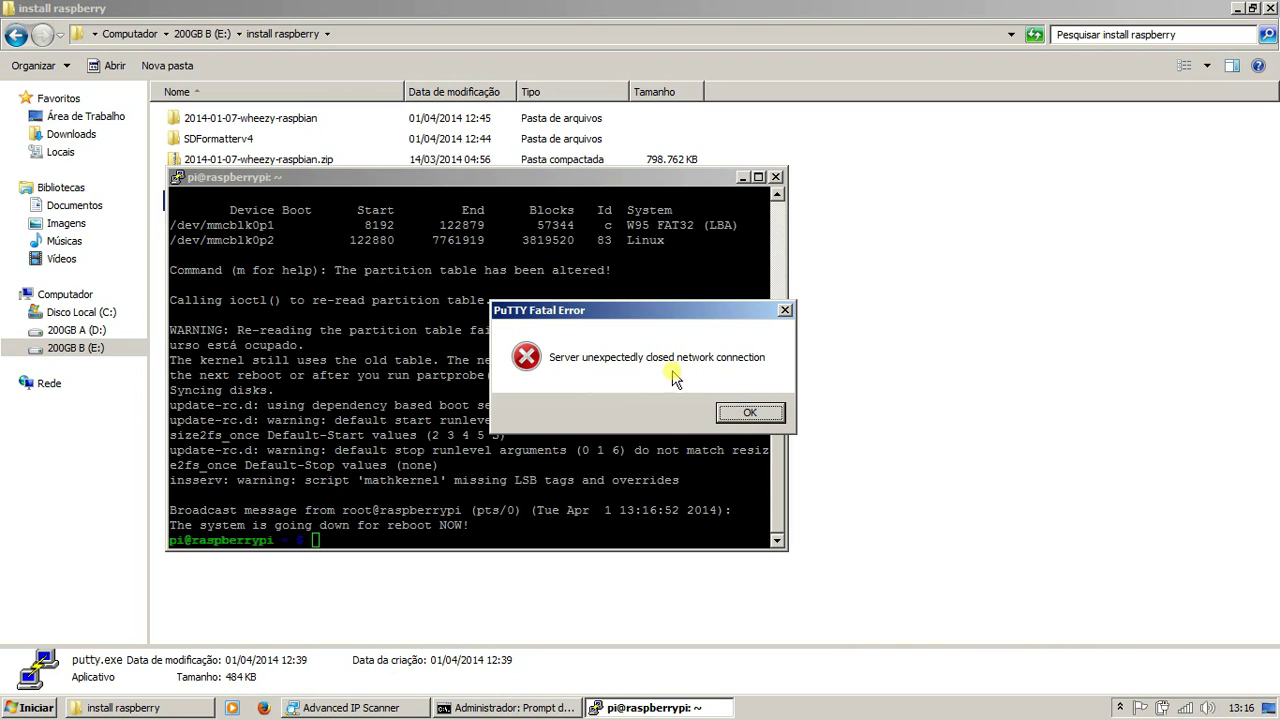
pyautogui.click(752, 415)
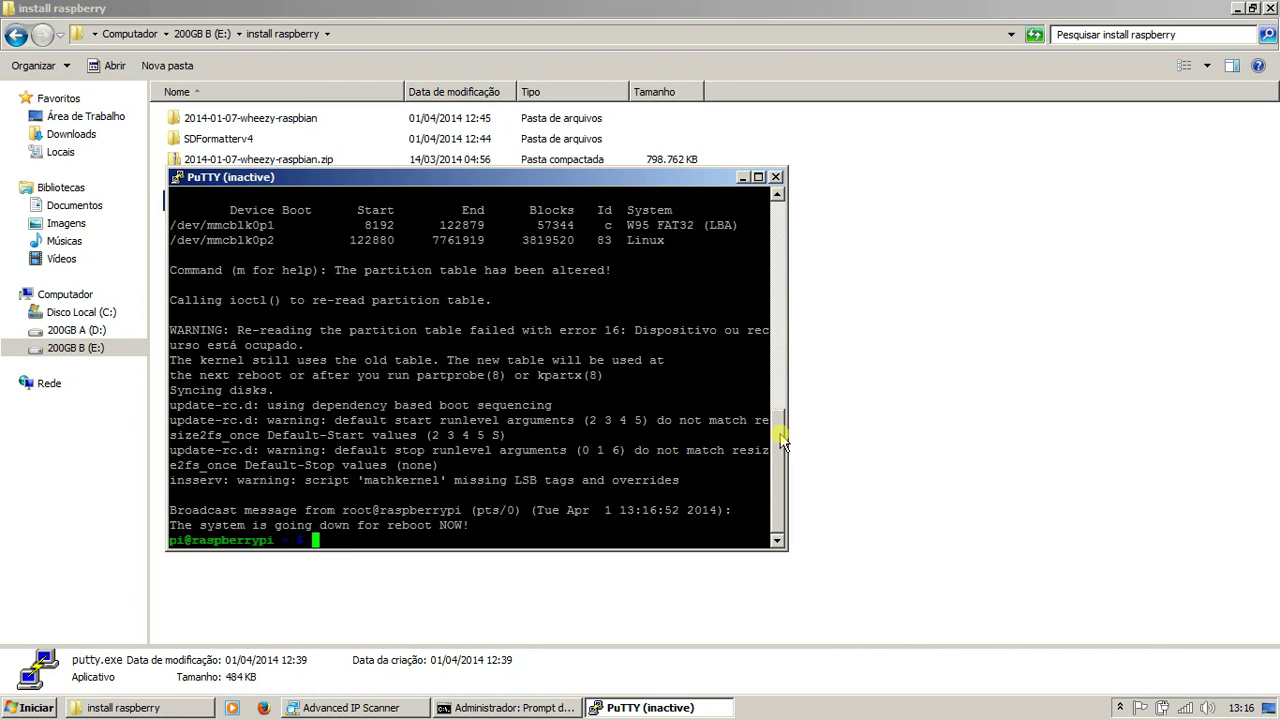
pyautogui.click(777, 178)
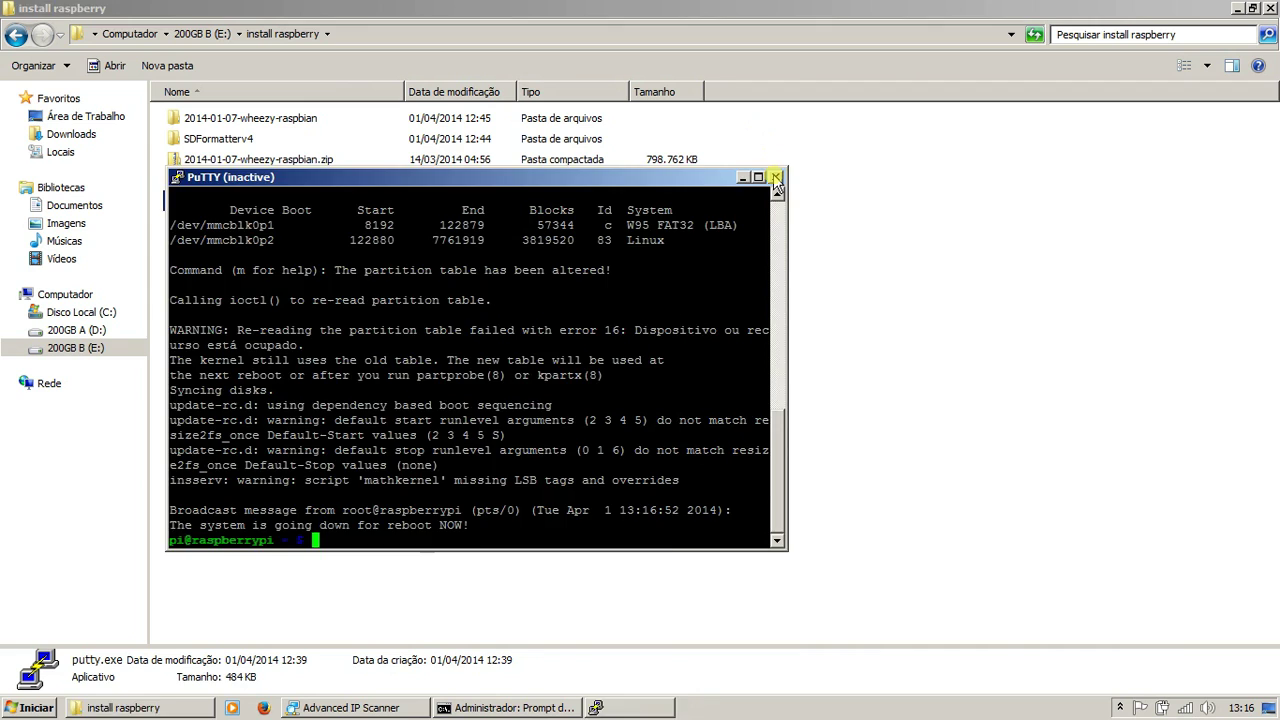
# Run putty.exe from the install raspberry folder and open an SSH connection to 192.168.1.101
pyautogui.click(710, 272)
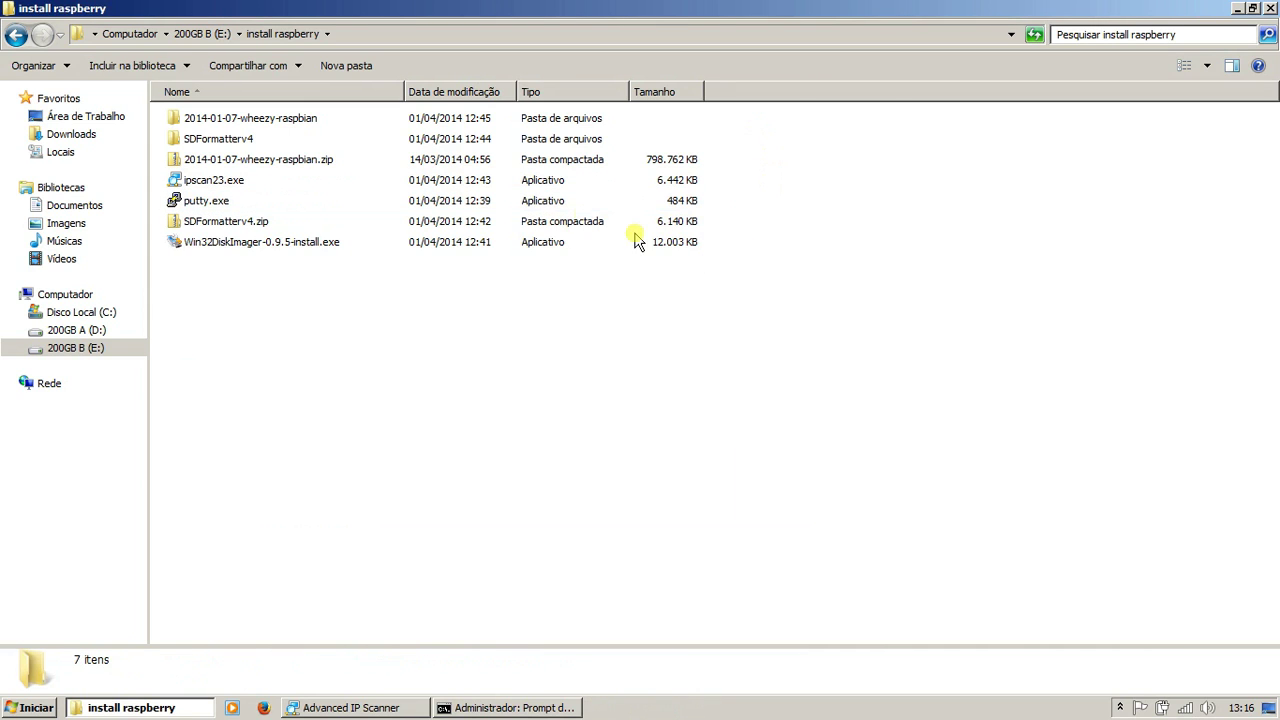
pyautogui.click(530, 204)
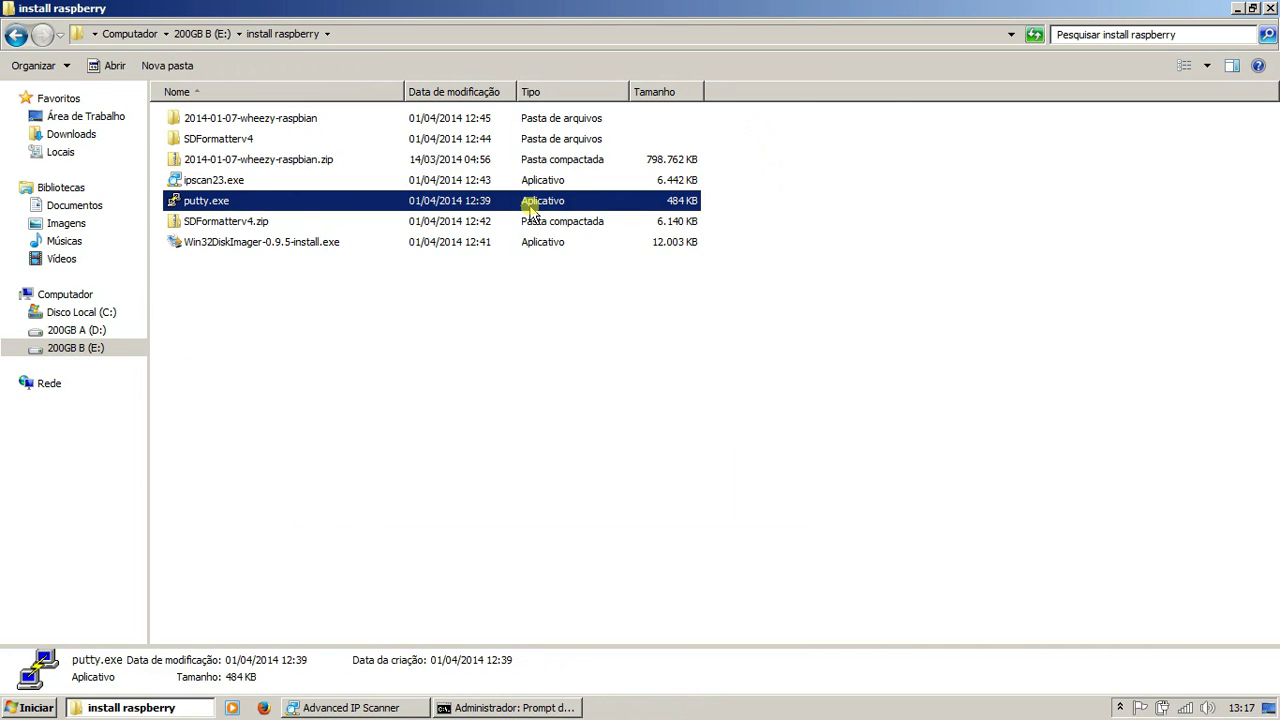
pyautogui.doubleClick(530, 204)
pyautogui.click(680, 378)
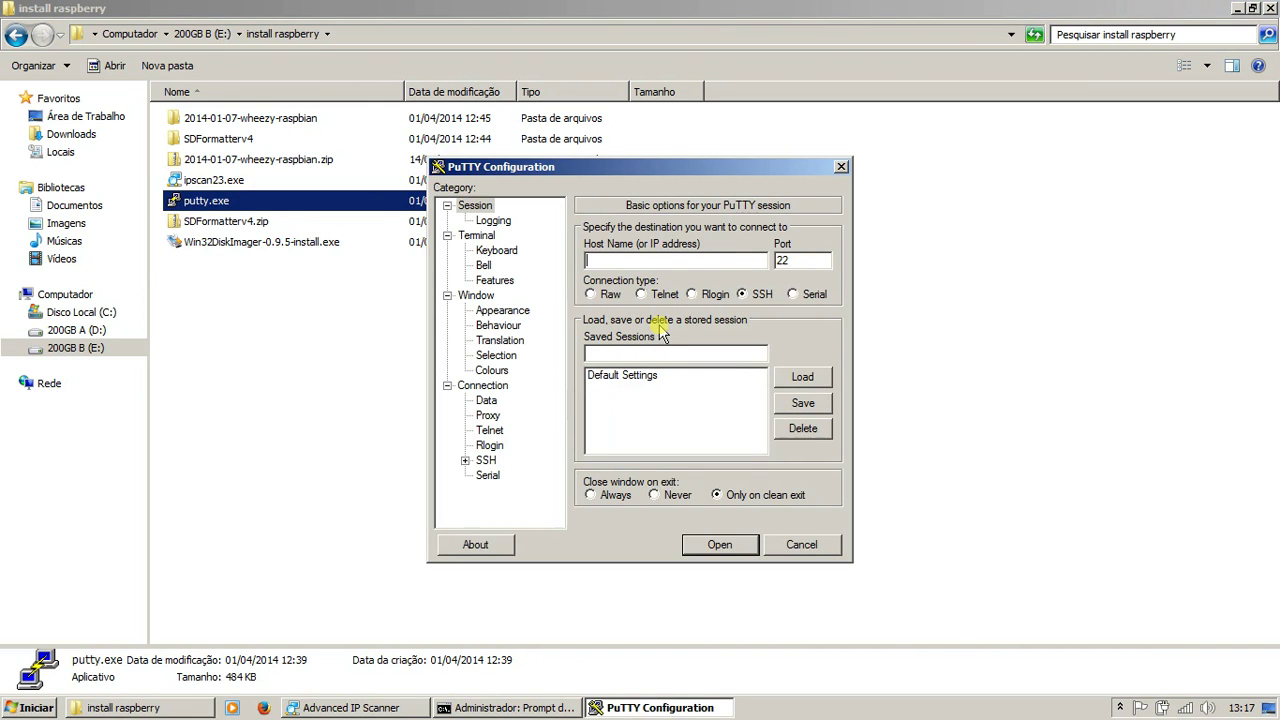
pyautogui.write('192.168.1.101')
pyautogui.press('Return')
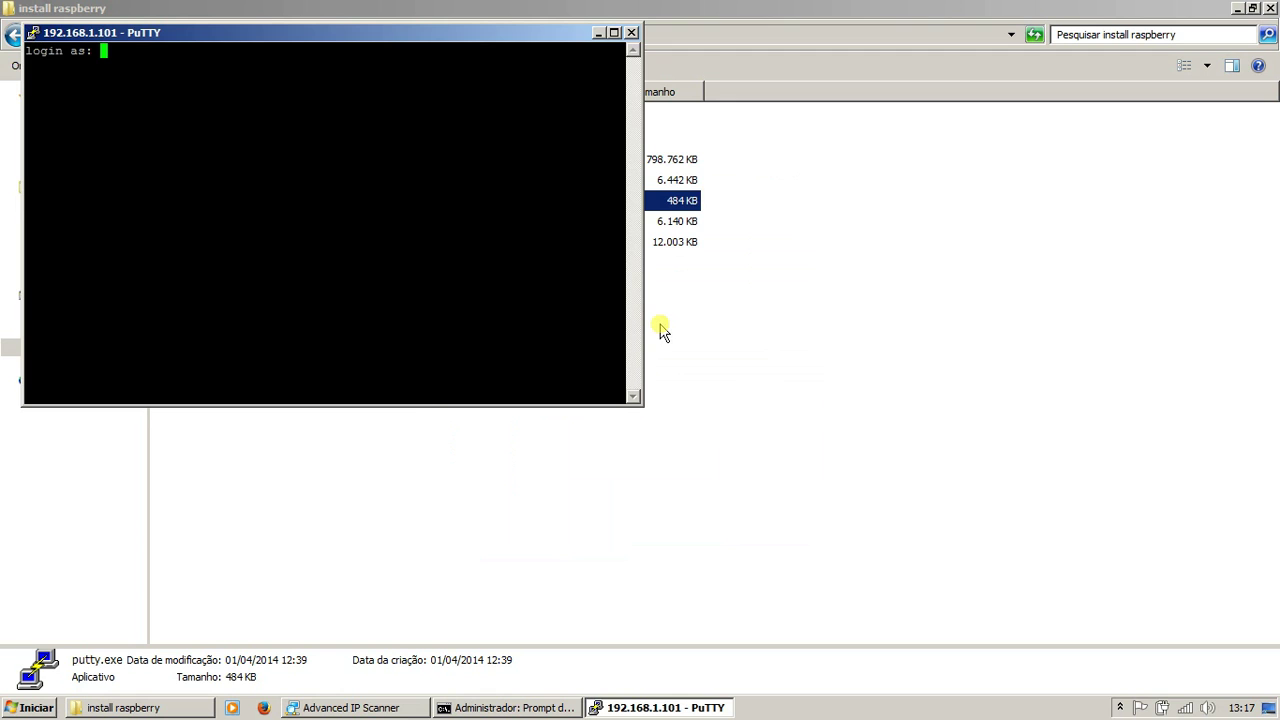
# Log in to the Raspberry Pi as pi with the account password and move the terminal window towards the screen's centre
pyautogui.moveTo(292, 34); pyautogui.dragTo(596, 205)
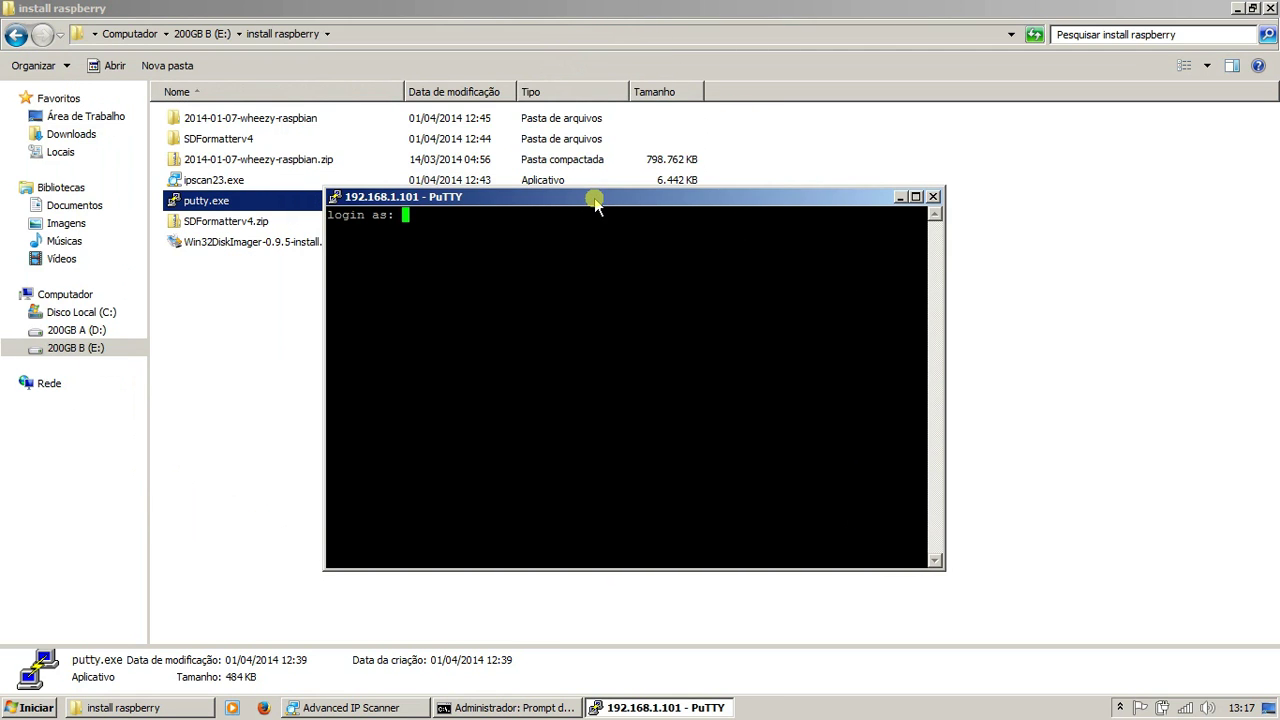
pyautogui.write('pi')
pyautogui.press('Return')
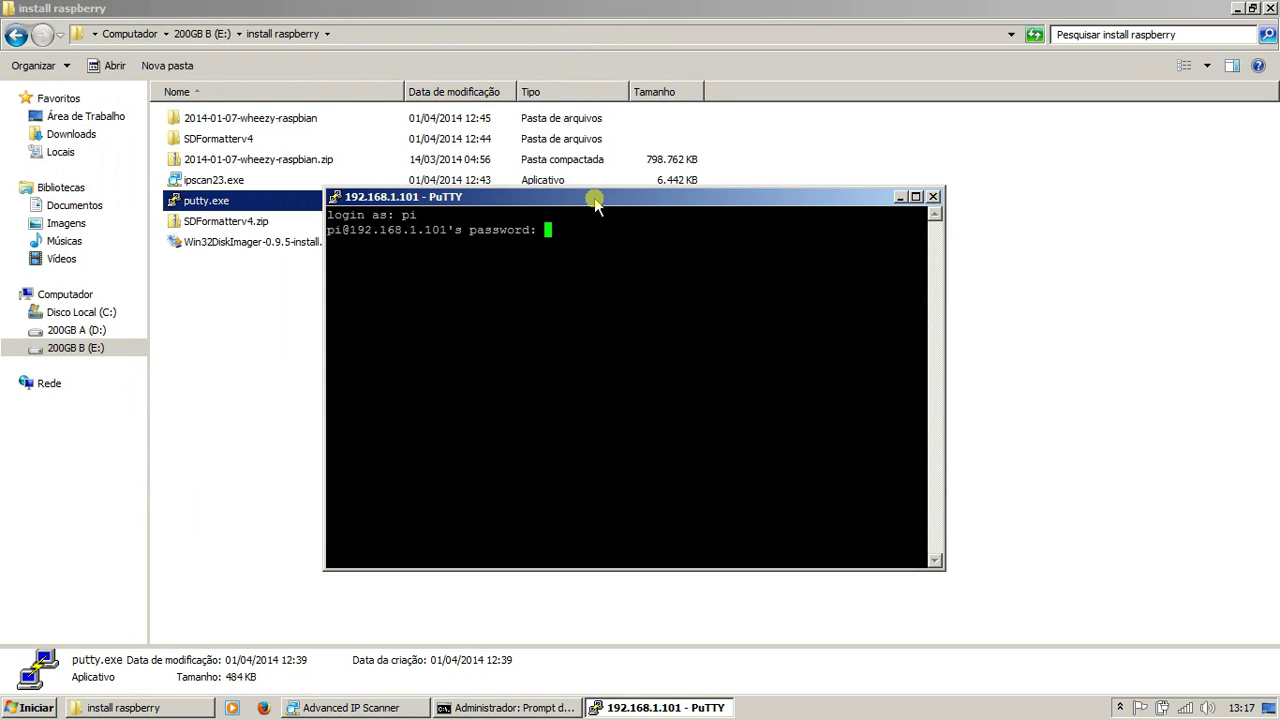
pyautogui.press('Return')
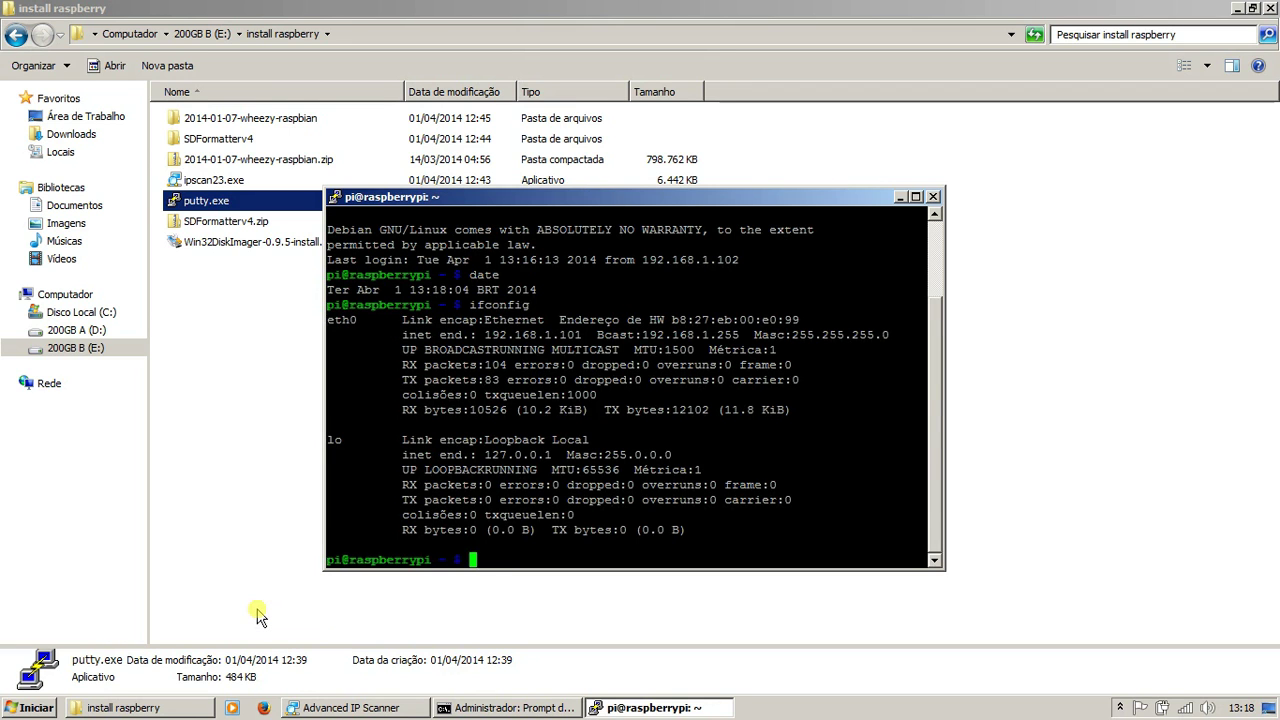
# Update the Raspberry Pi's package lists with the command sudo apt-get update
pyautogui.write('sudo ')
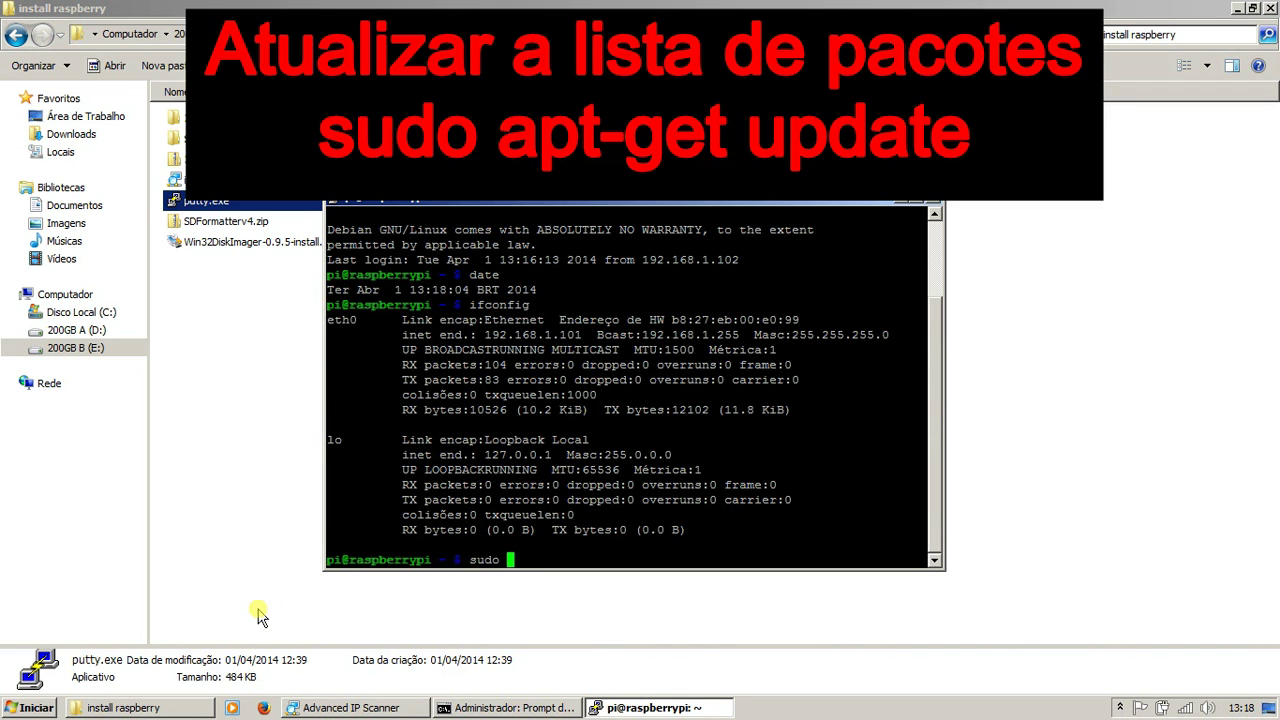
pyautogui.write('apt-get u')
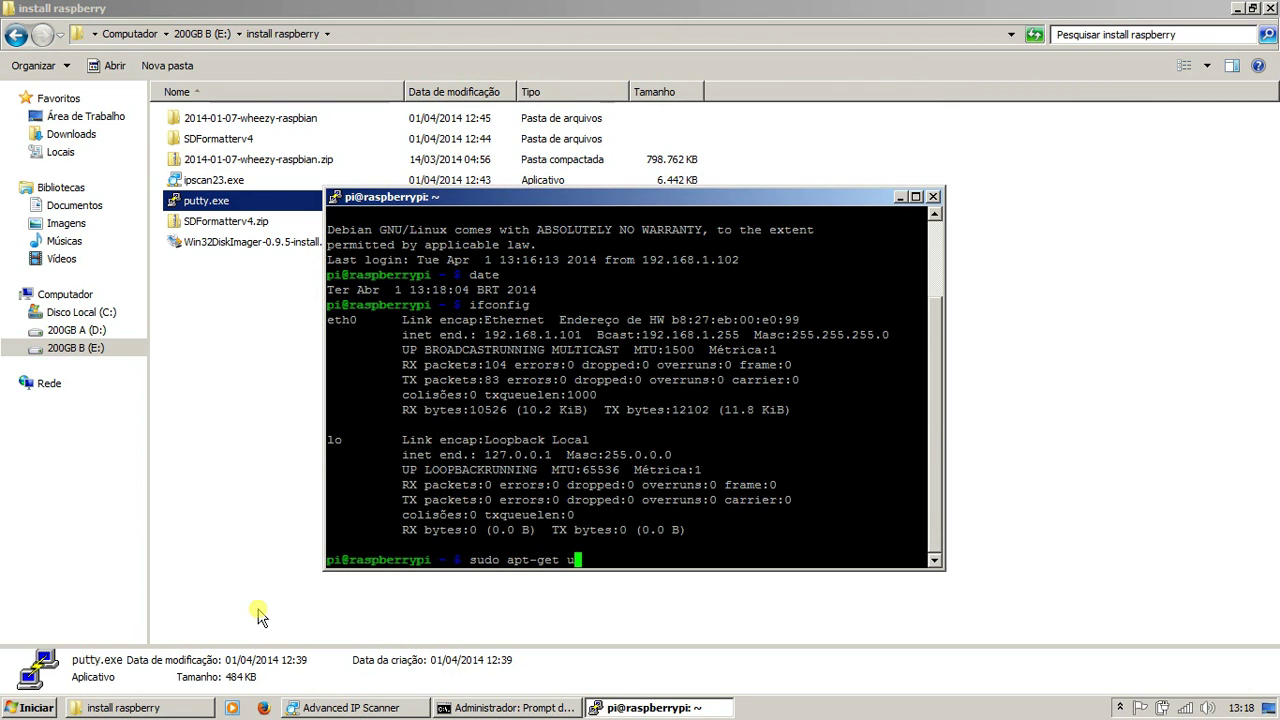
pyautogui.write('pdate')
pyautogui.press('Return')
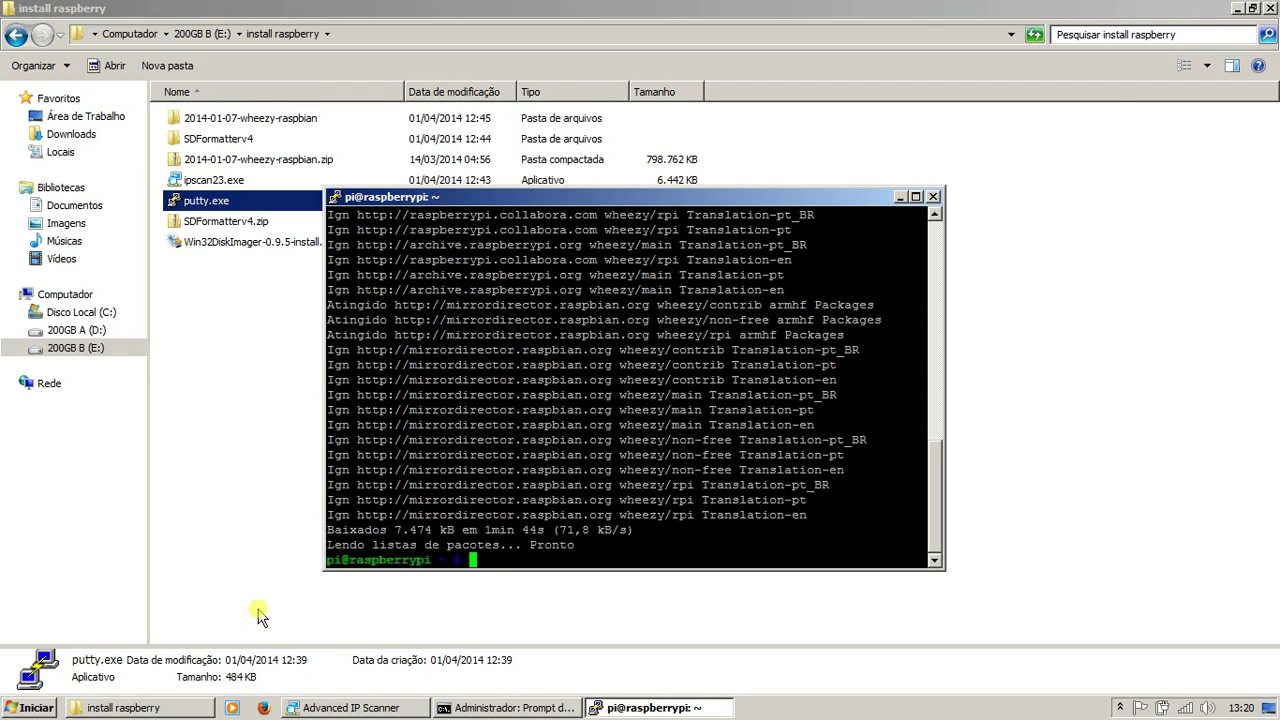
# Upgrade the installed packages with sudo apt-get upgrade, confirm with s, and maximize the terminal window
pyautogui.write('sudo apt-get up')
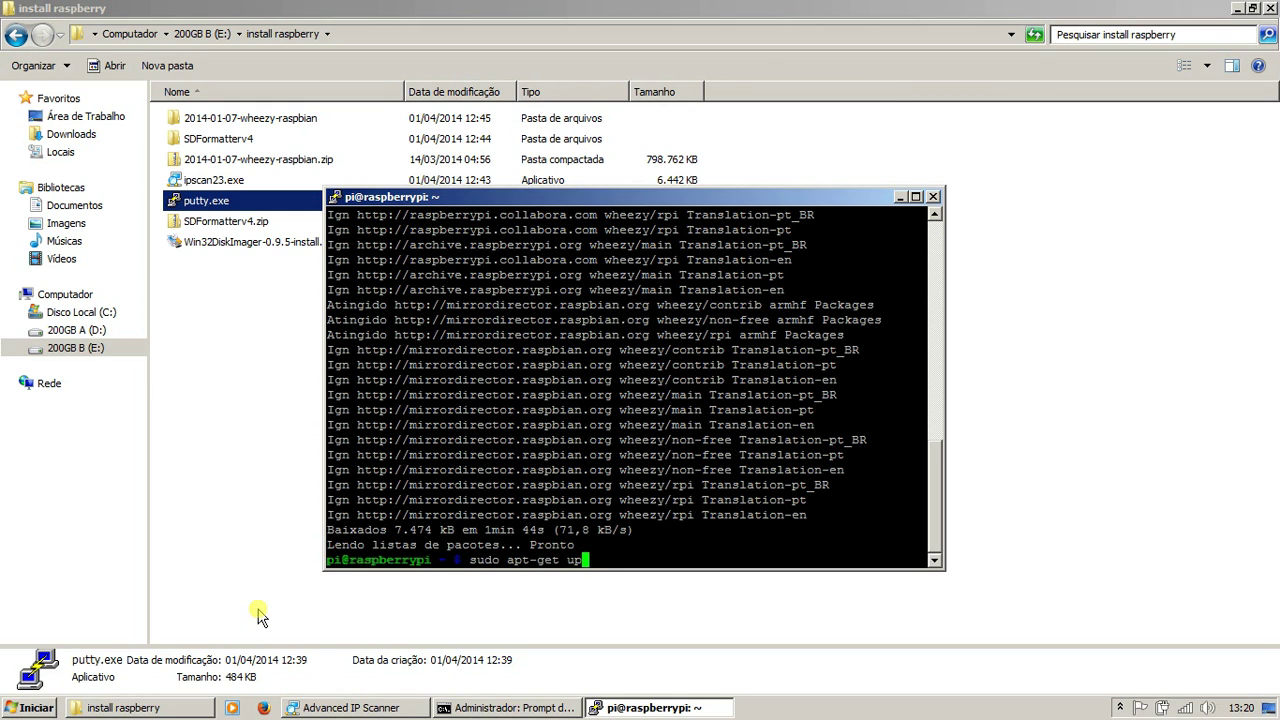
pyautogui.write('grade')
pyautogui.press('Return')
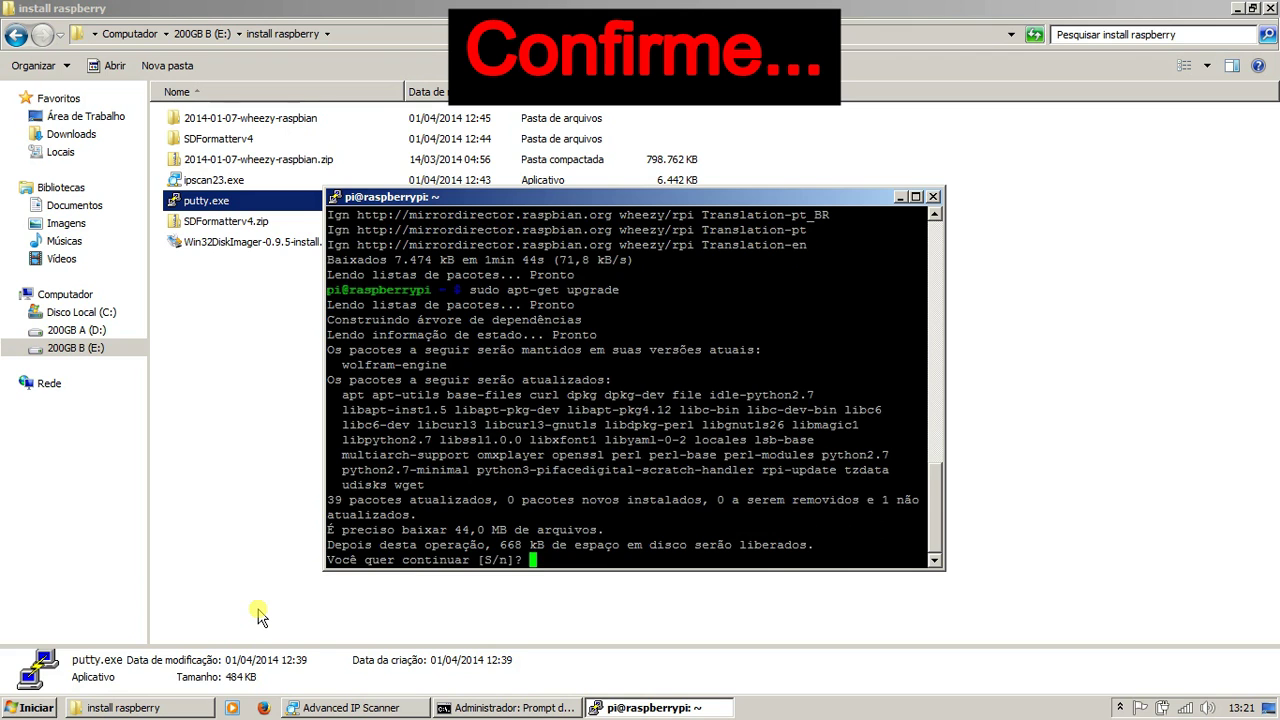
pyautogui.write('s')
pyautogui.press('Return')
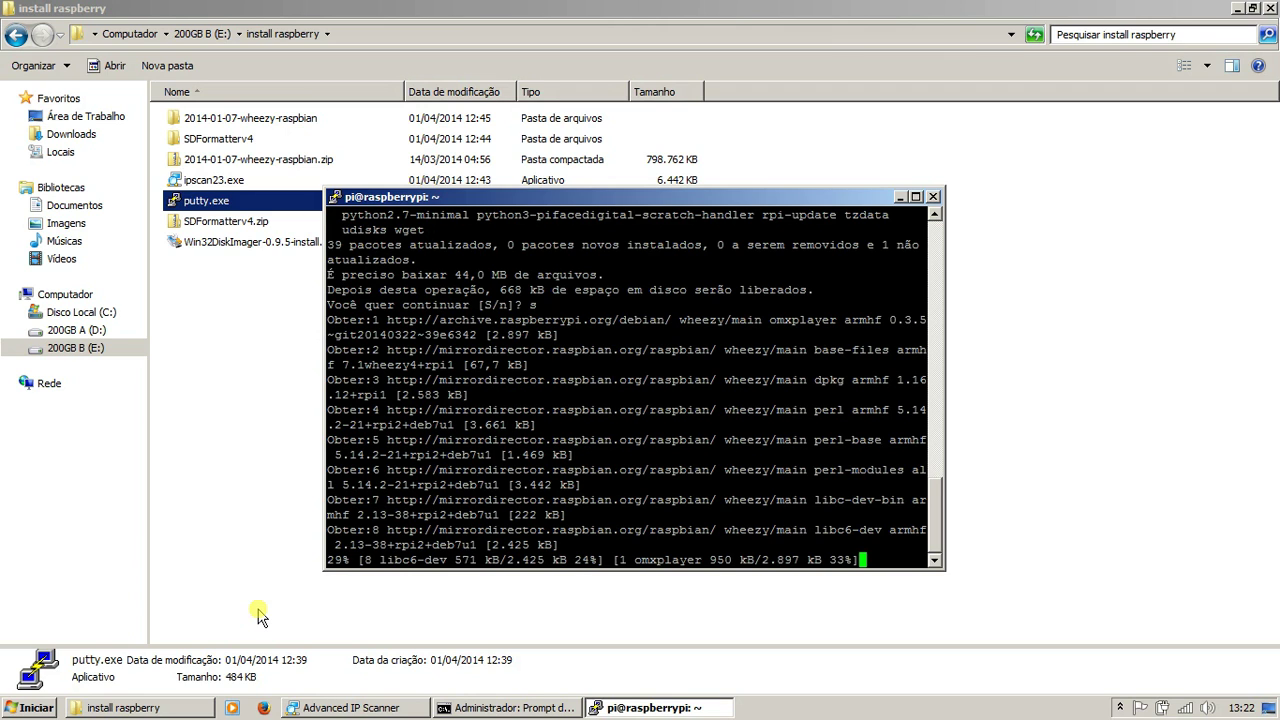
pyautogui.click(915, 196)
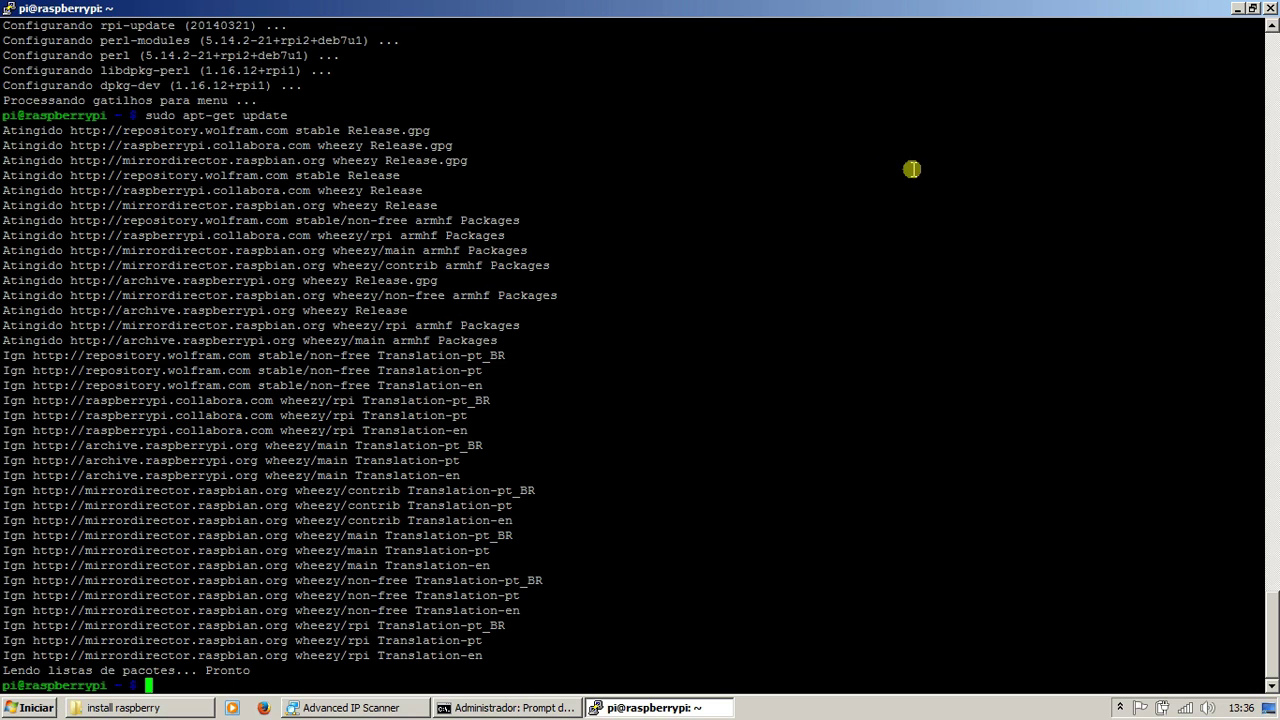
# Restore the terminal's window size, reboot the Raspberry Pi with sudo reboot and close the disconnected session
pyautogui.click(1251, 9)
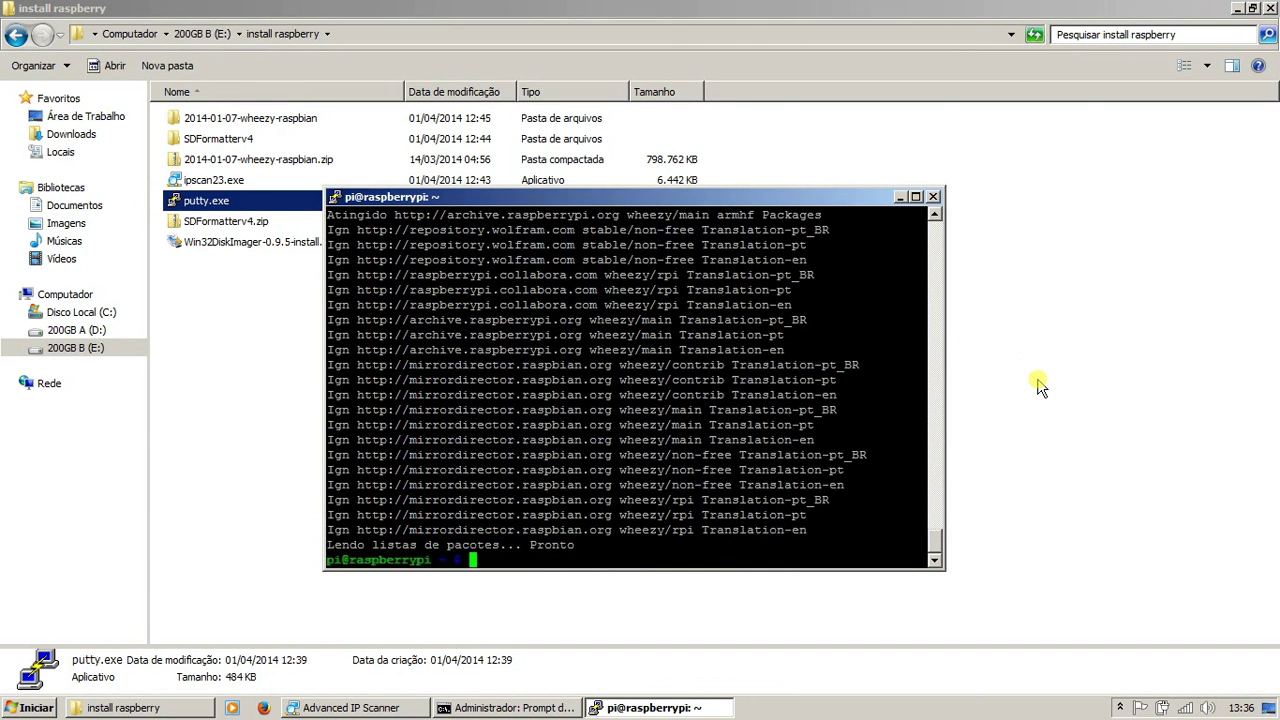
pyautogui.write('sudo reboot')
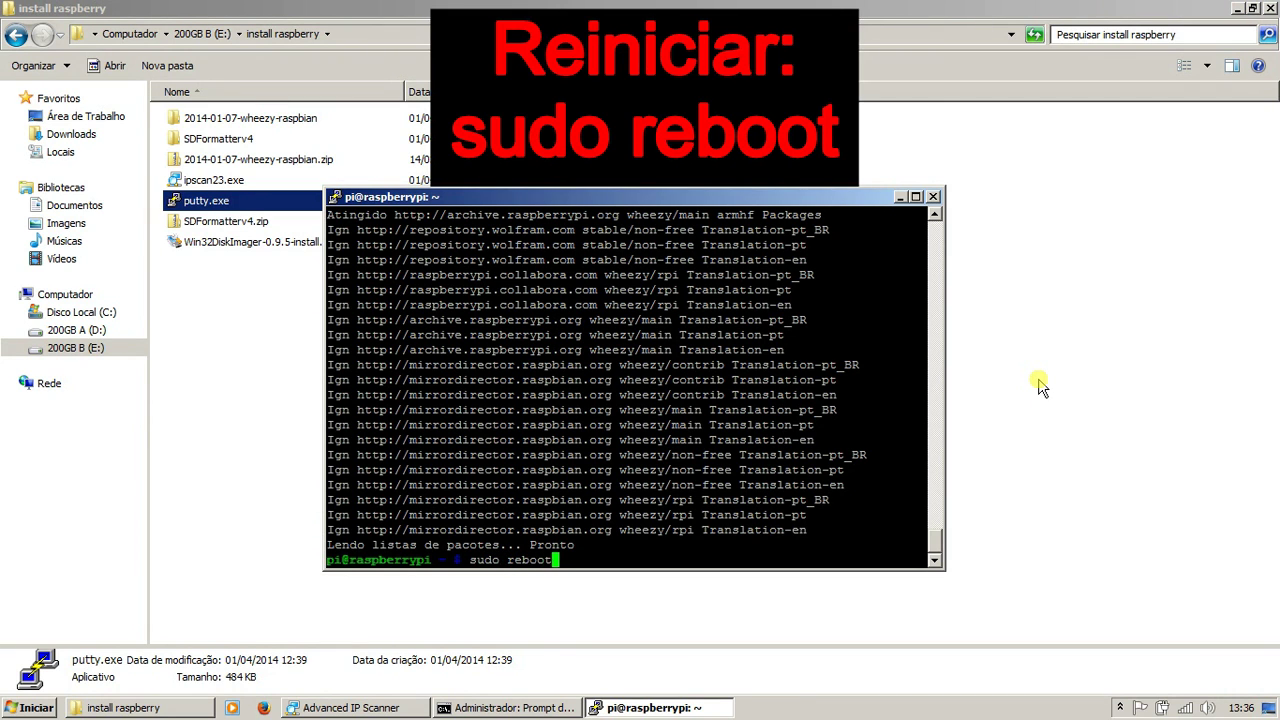
pyautogui.press('Return')
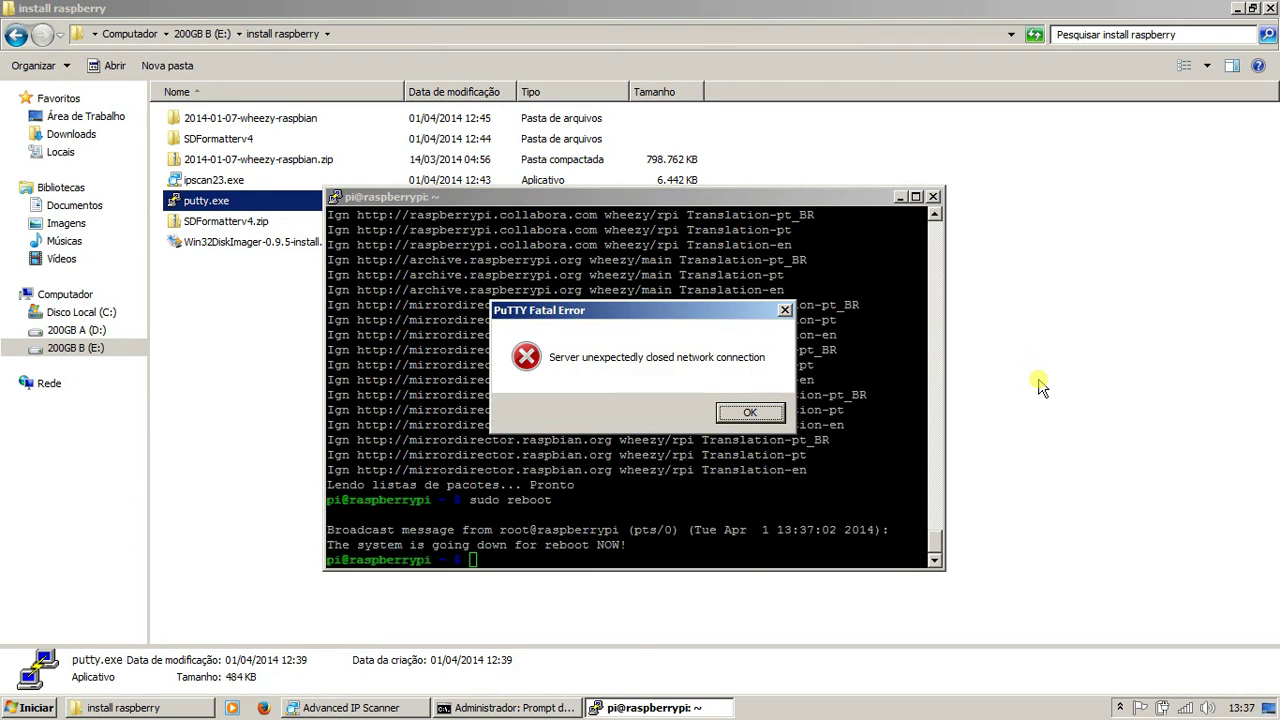
pyautogui.click(752, 413)
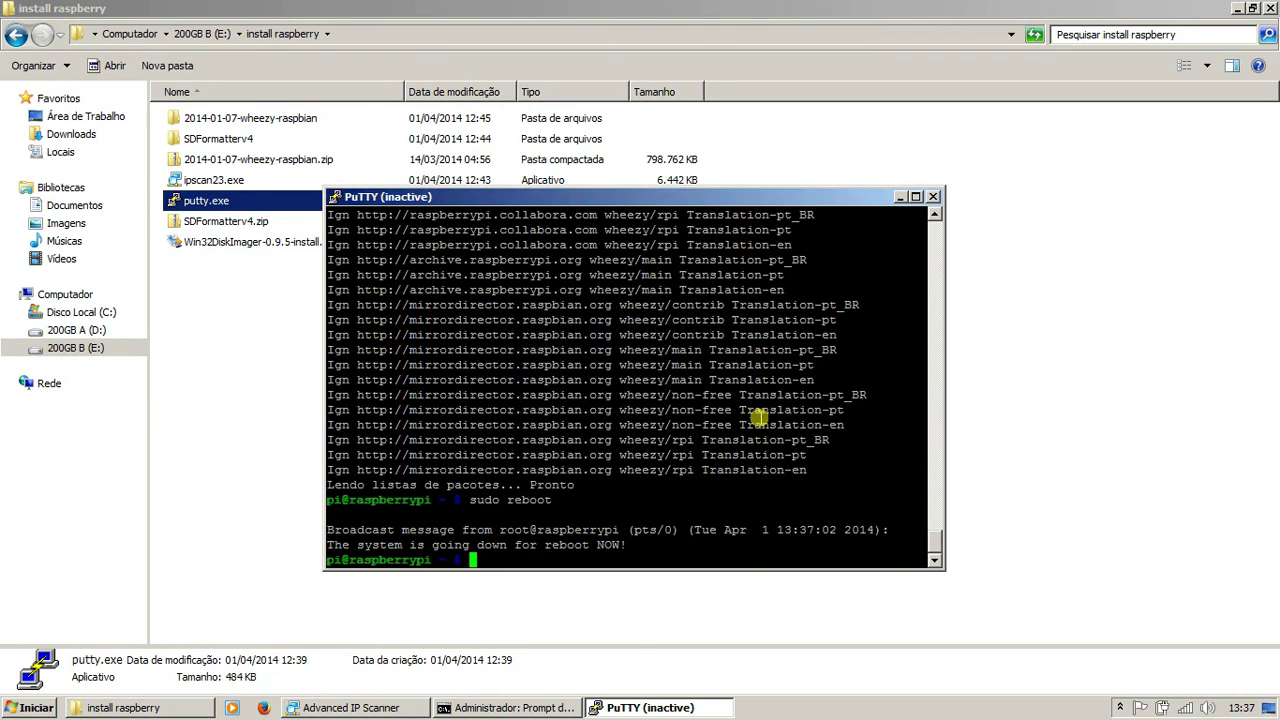
pyautogui.click(933, 197)
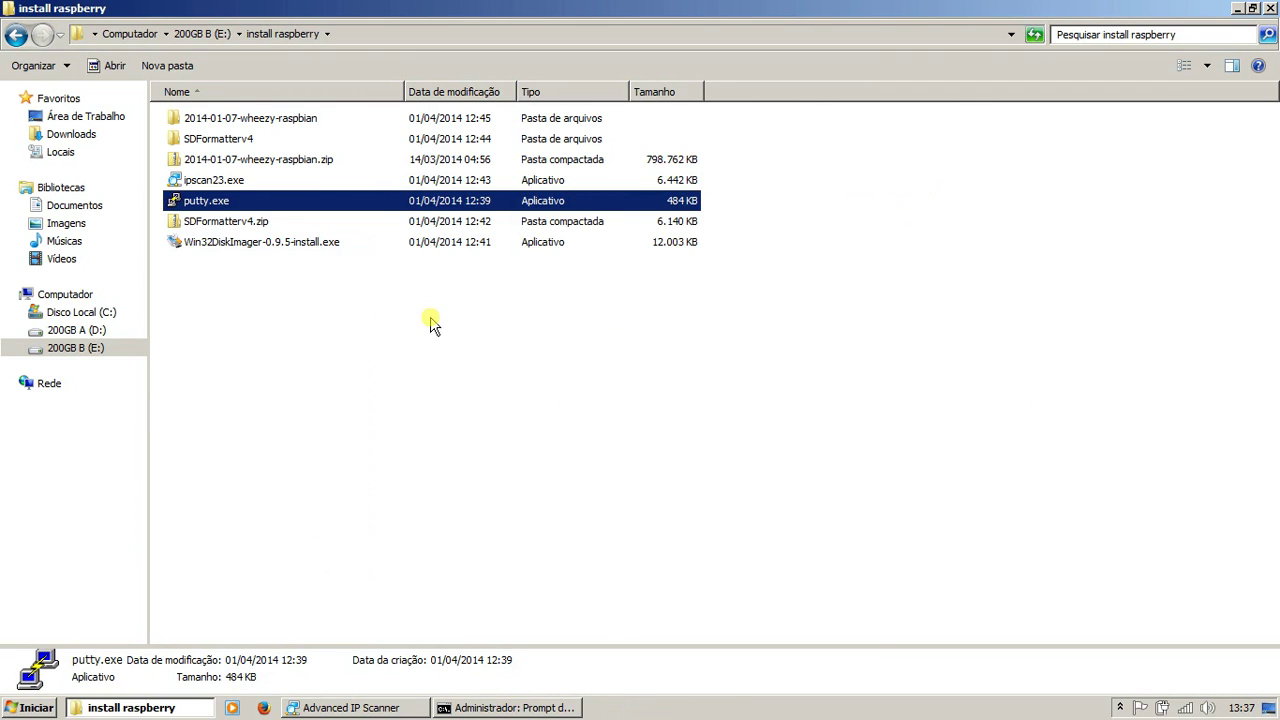
# Run putty.exe again and reconnect to 192.168.1.101 over SSH
pyautogui.doubleClick(342, 204)
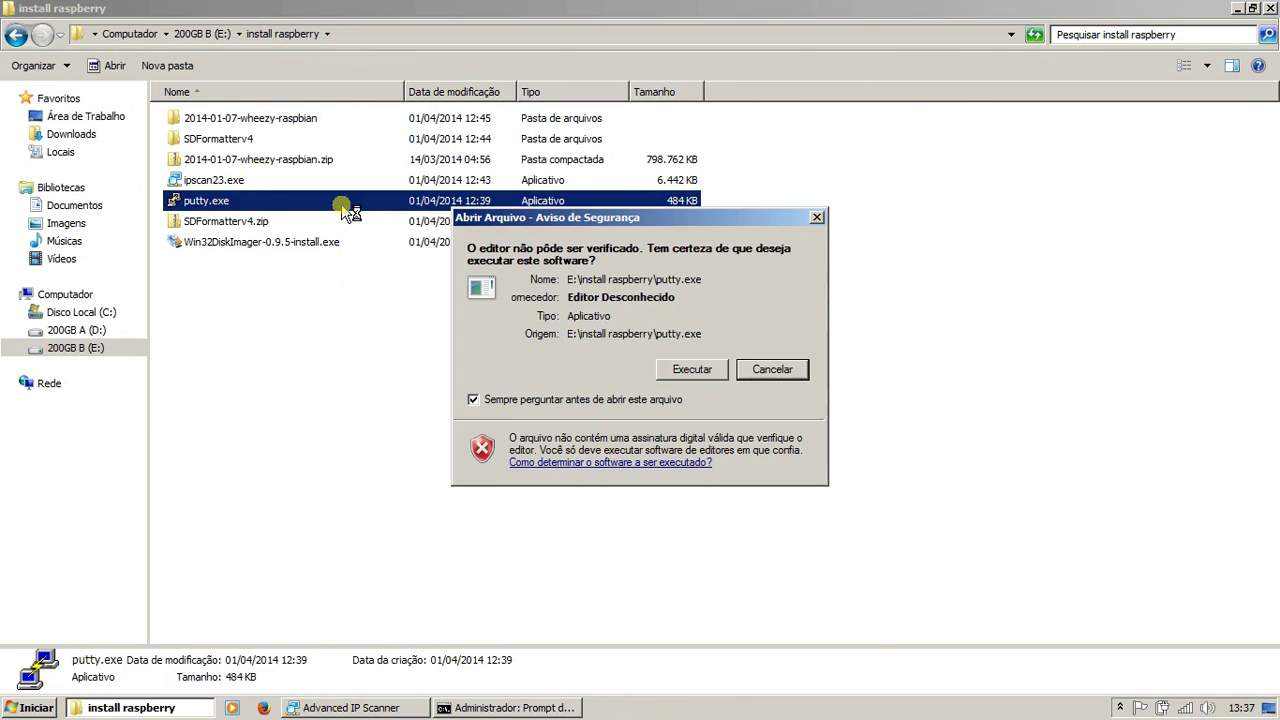
pyautogui.click(699, 371)
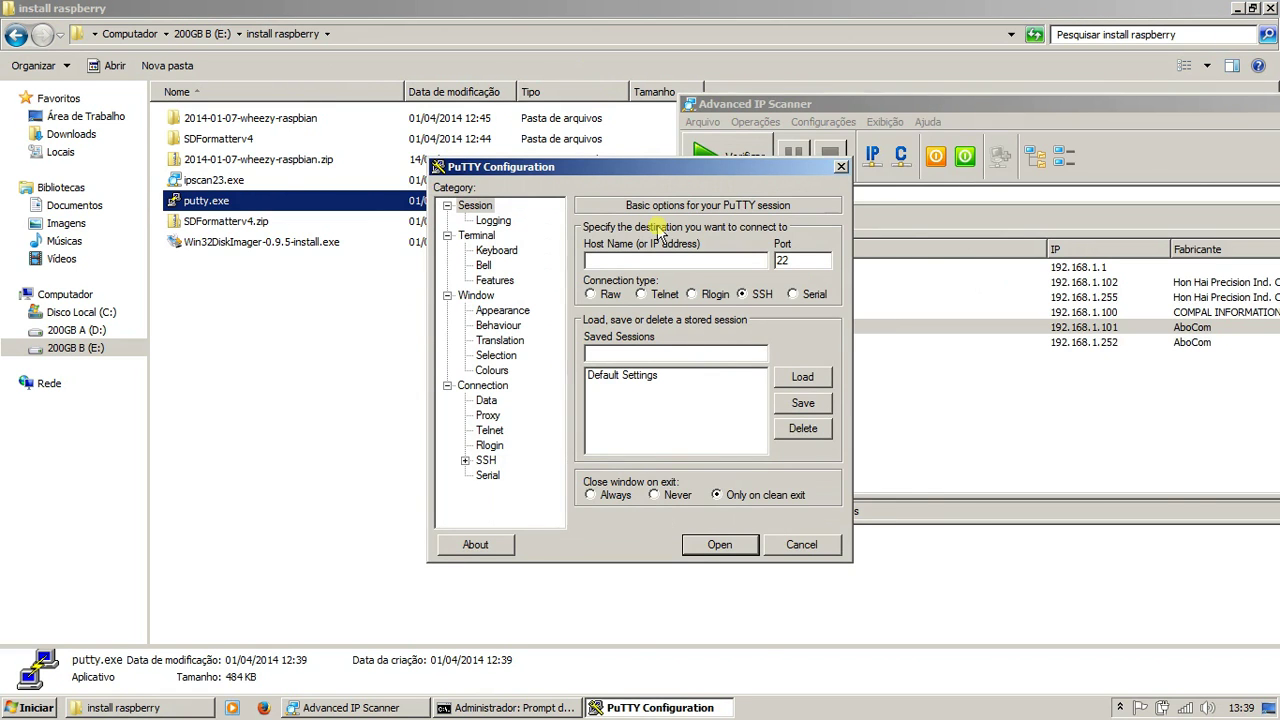
pyautogui.write('192.168.1.101')
pyautogui.press('Return')
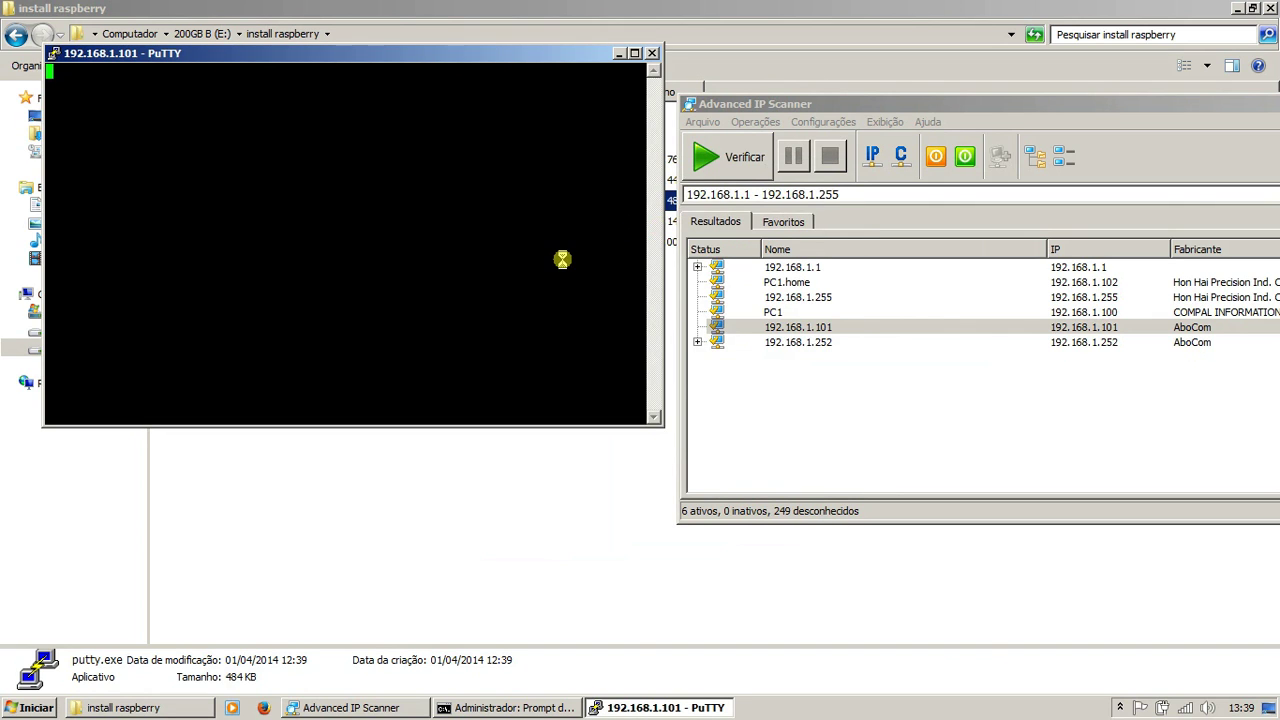
# Log in as pi with the account password and move the terminal window away from the screen's corner
pyautogui.write('pi')
pyautogui.press('Return')
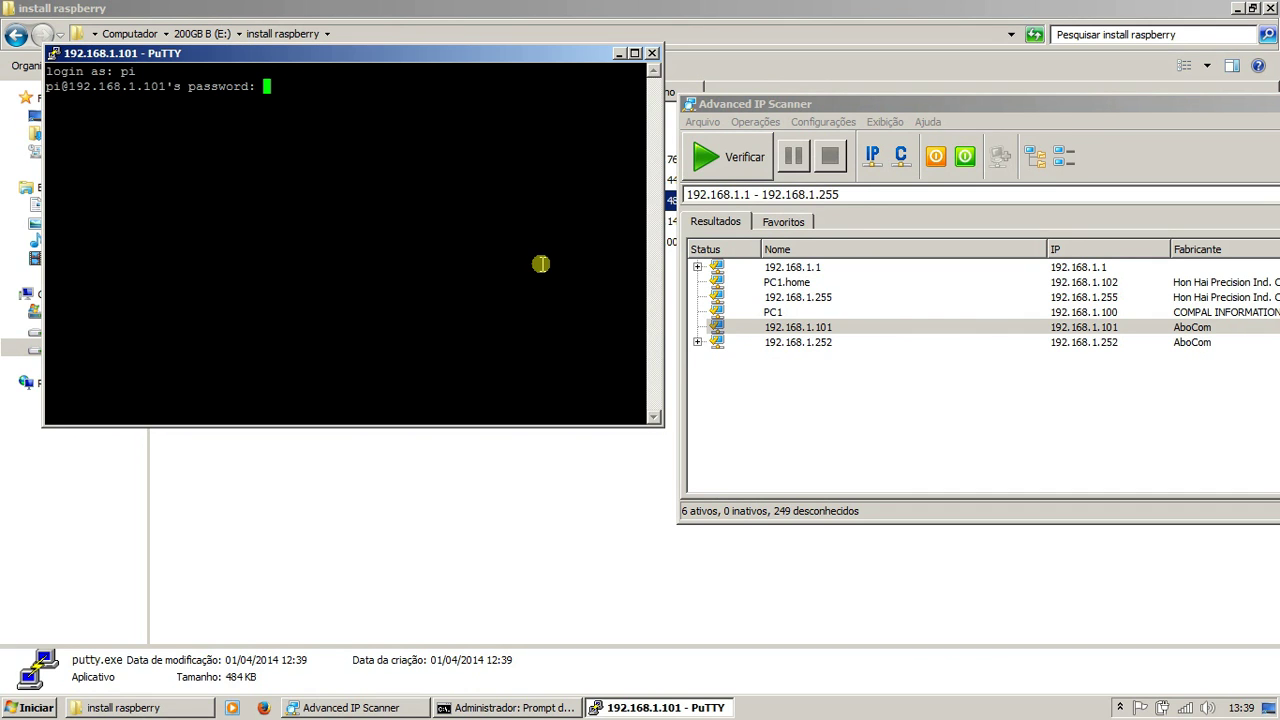
pyautogui.press('Return')
pyautogui.moveTo(397, 56); pyautogui.dragTo(642, 238)
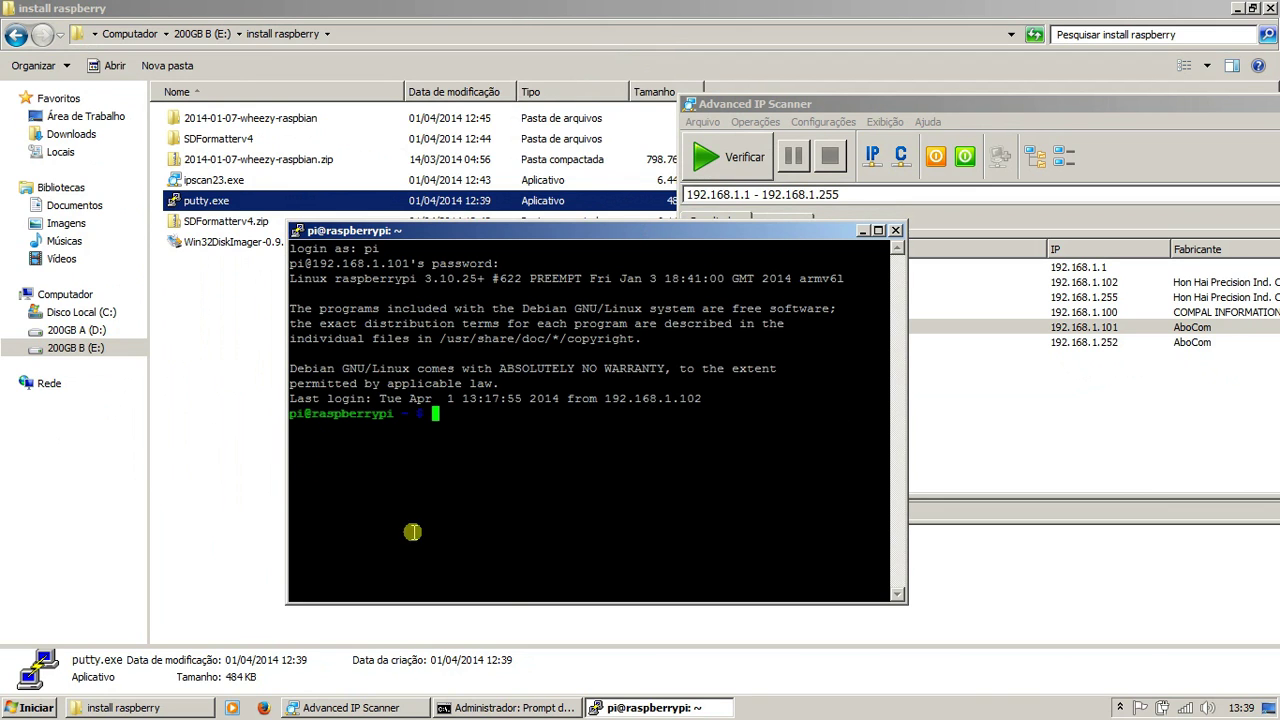
# Minimize the PuTTY, Advanced IP Scanner, install raspberry and Command Prompt windows to clear the desktop
pyautogui.click(630, 710)
pyautogui.click(397, 710)
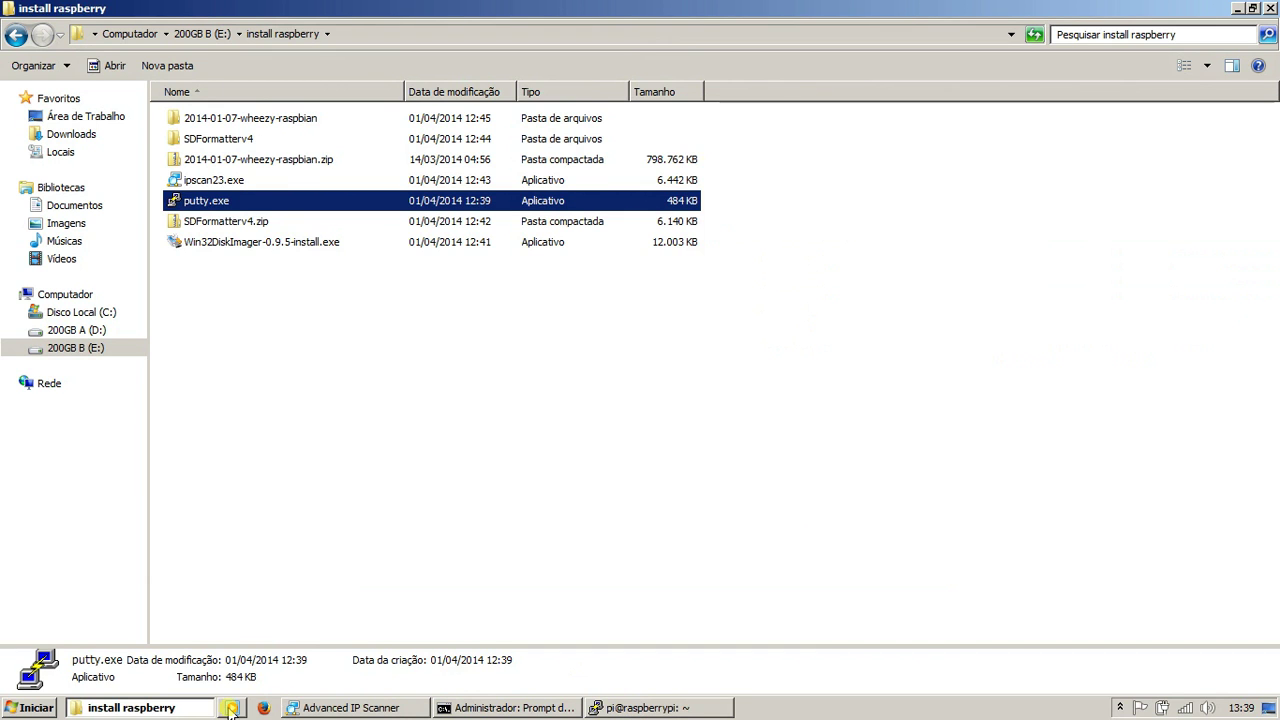
pyautogui.click(188, 709)
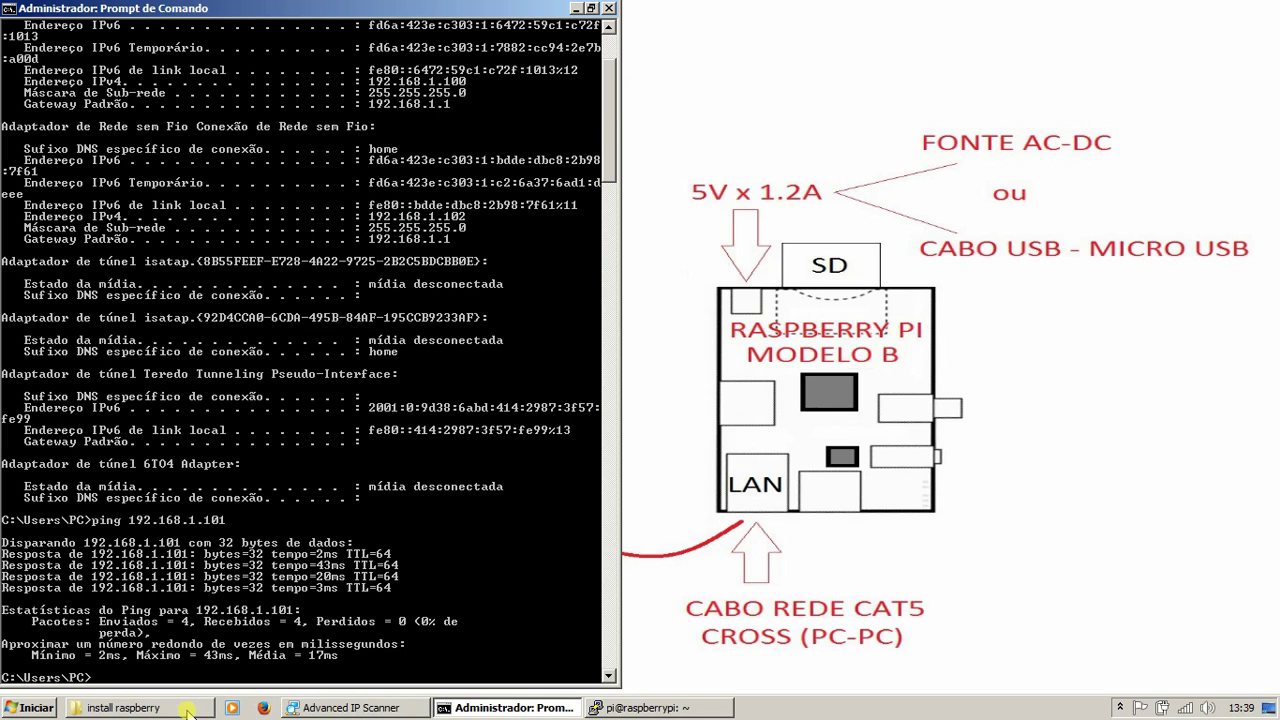
pyautogui.click(468, 710)
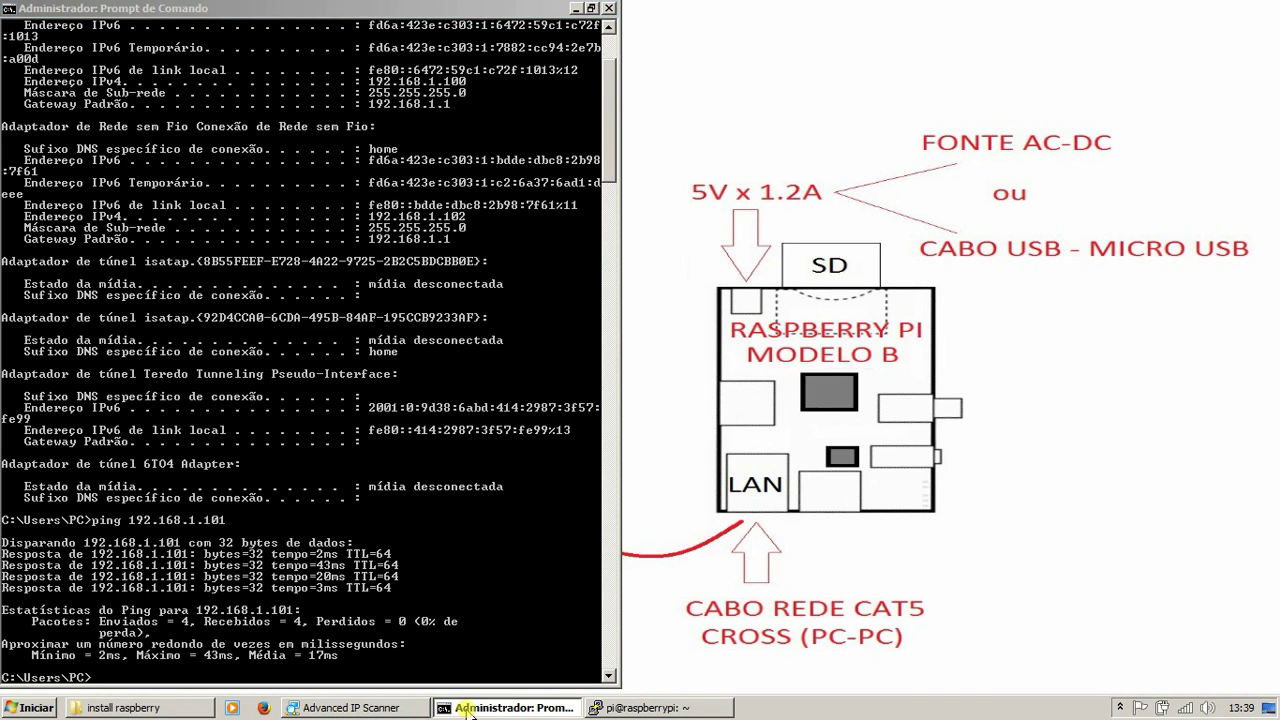
pyautogui.click(468, 710)
# Bring back the PuTTY session and display the system version with the command cat /etc/*-release
pyautogui.click(625, 709)
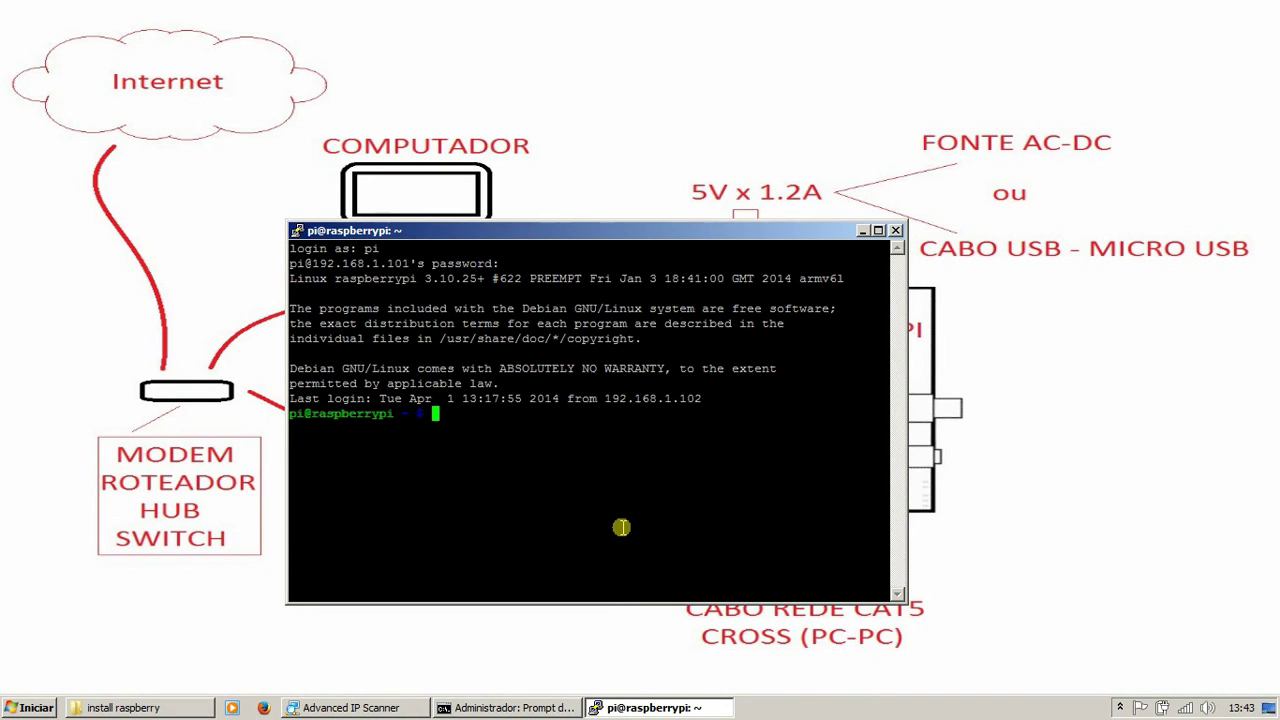
pyautogui.write('cat')
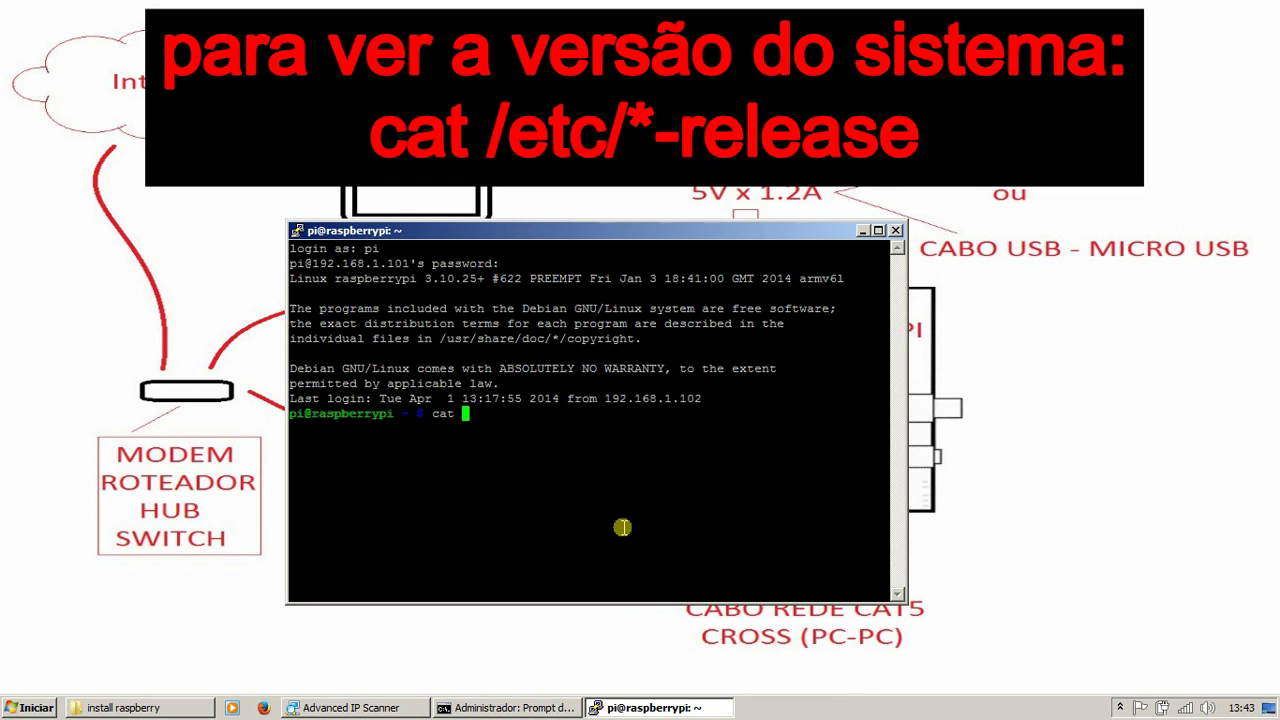
pyautogui.write(' /etc')
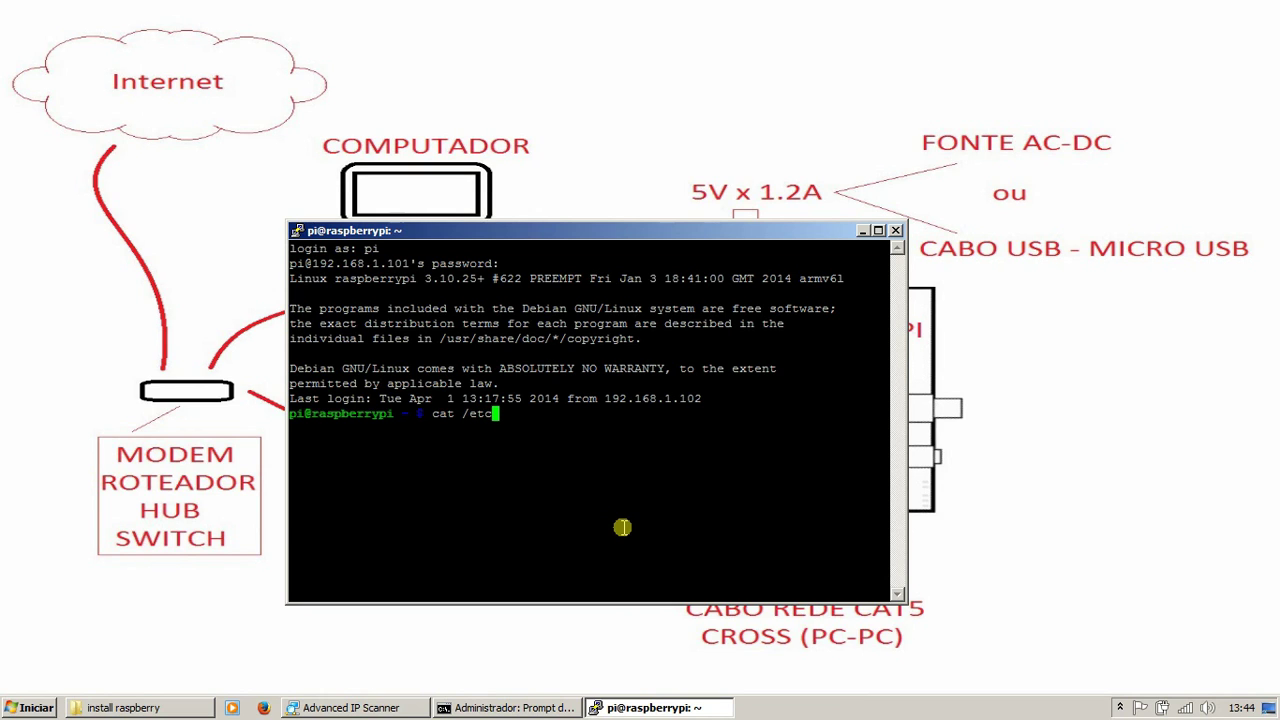
pyautogui.write('/*-release')
pyautogui.press('Return')
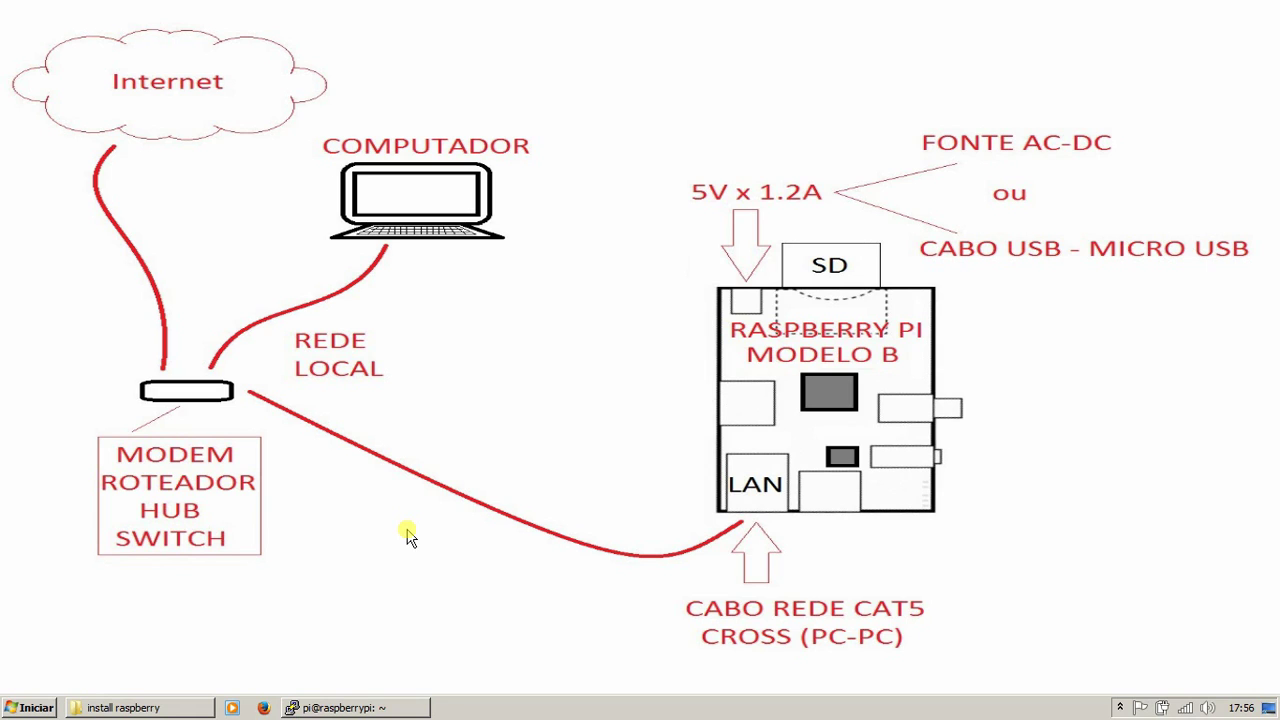
# Restore the PuTTY session and start changing the password of user pi with the command sudo passwd pi
pyautogui.click(366, 707)
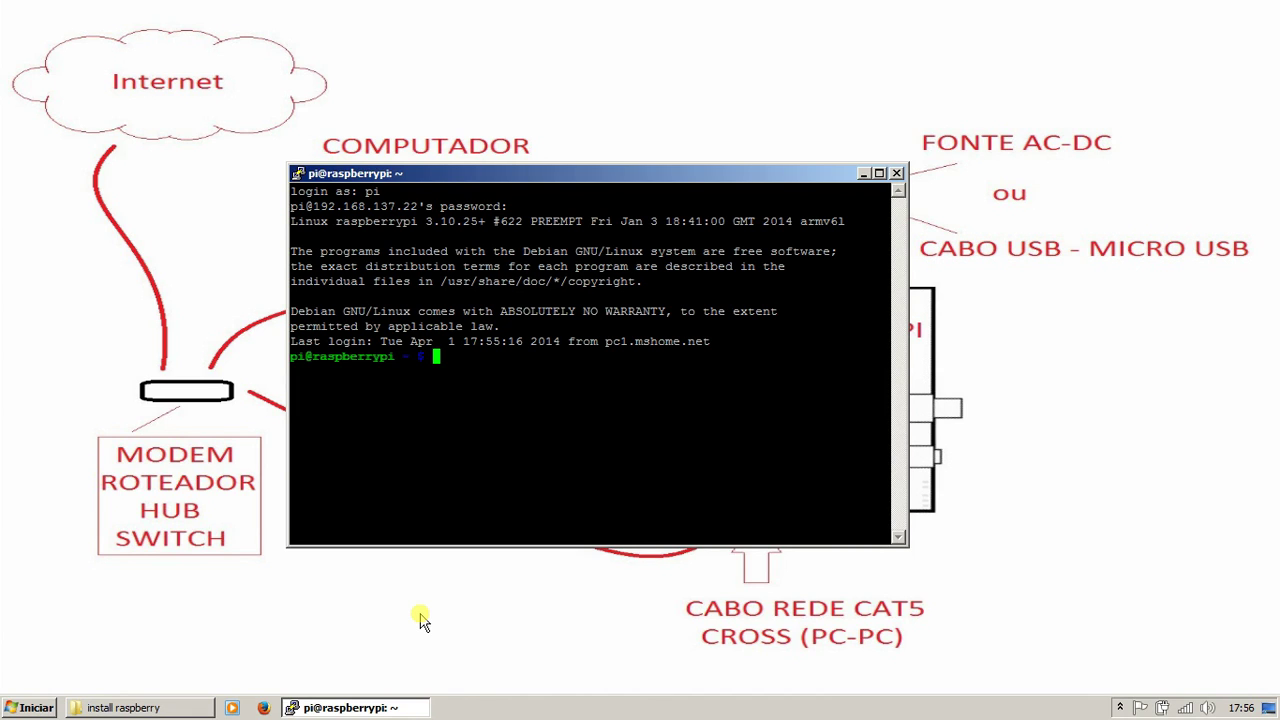
pyautogui.write('sudo passwd pi')
pyautogui.press('Return')
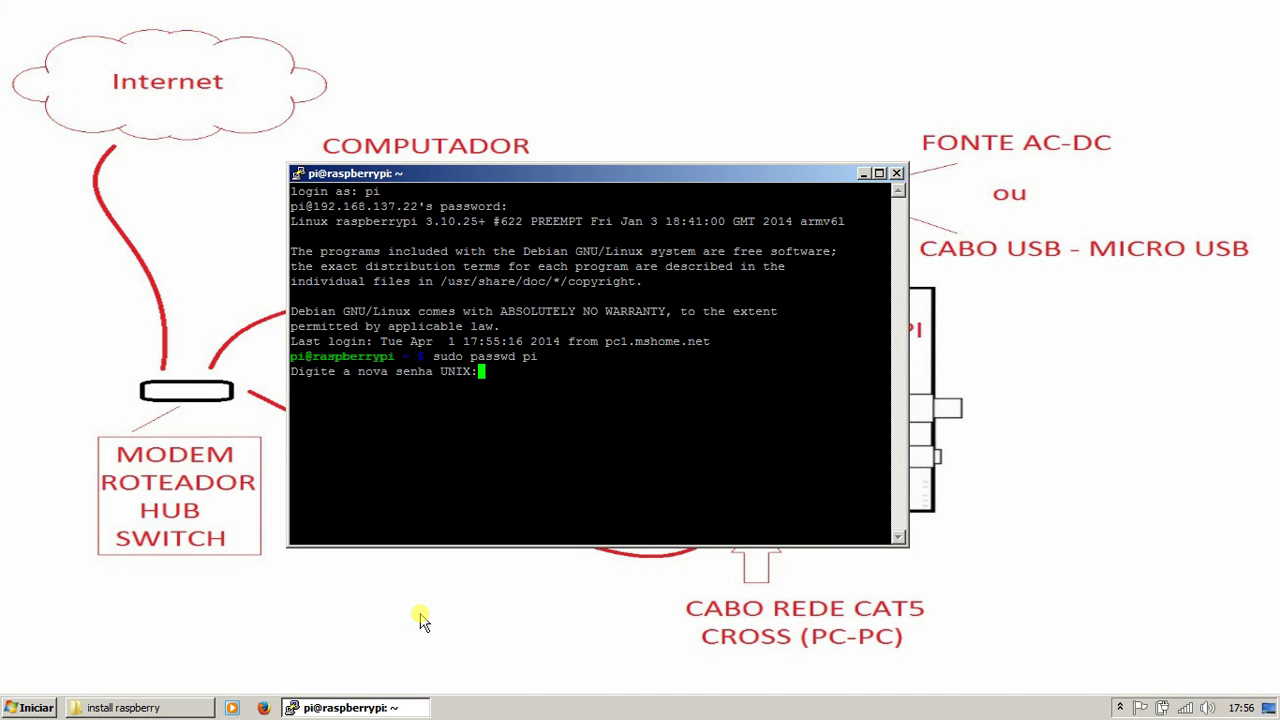